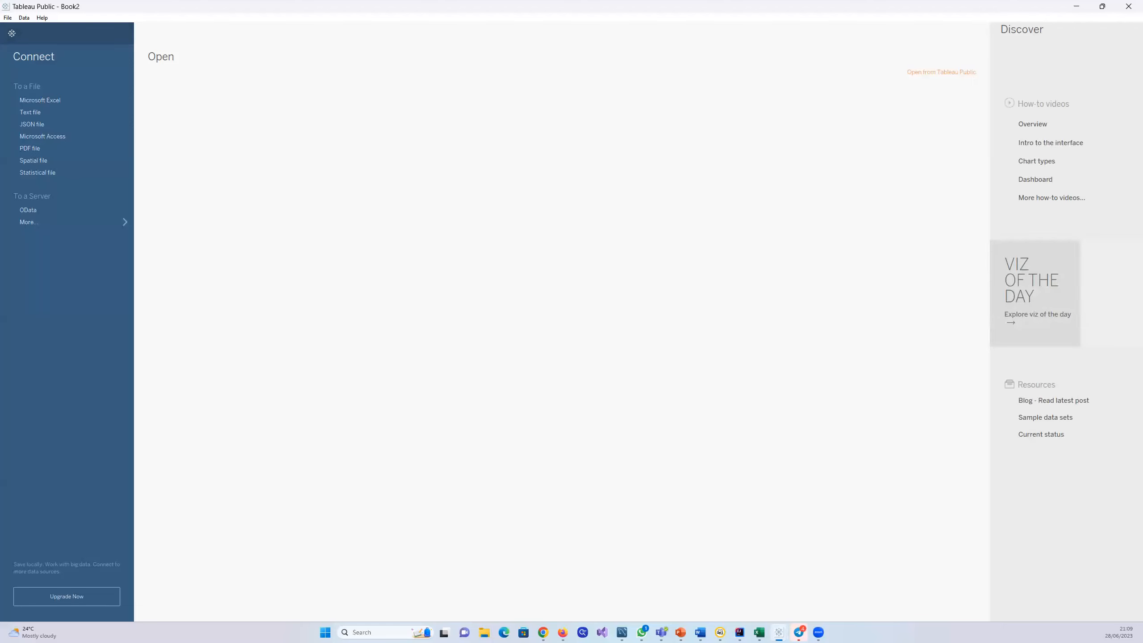
Step: Open the Tableau Story Tonight document from Documents via File Explorer, maximise it in Word and read the task brief
key(alt+Tab)
key(alt+Tab)
key(alt+Tab)
key(super+e)
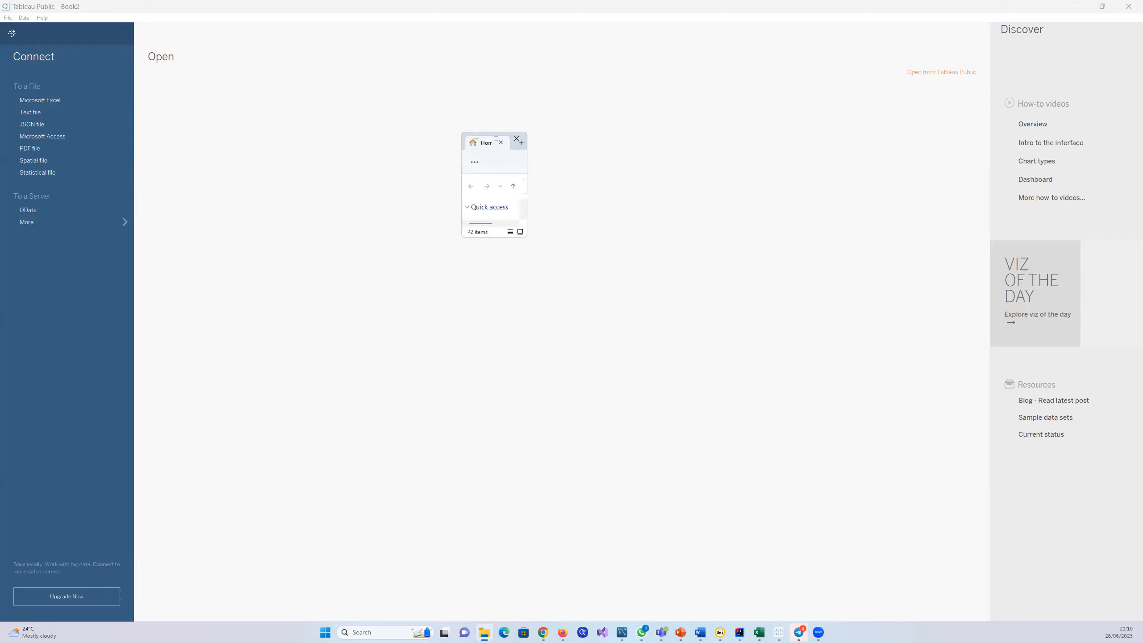
double_click(495, 141)
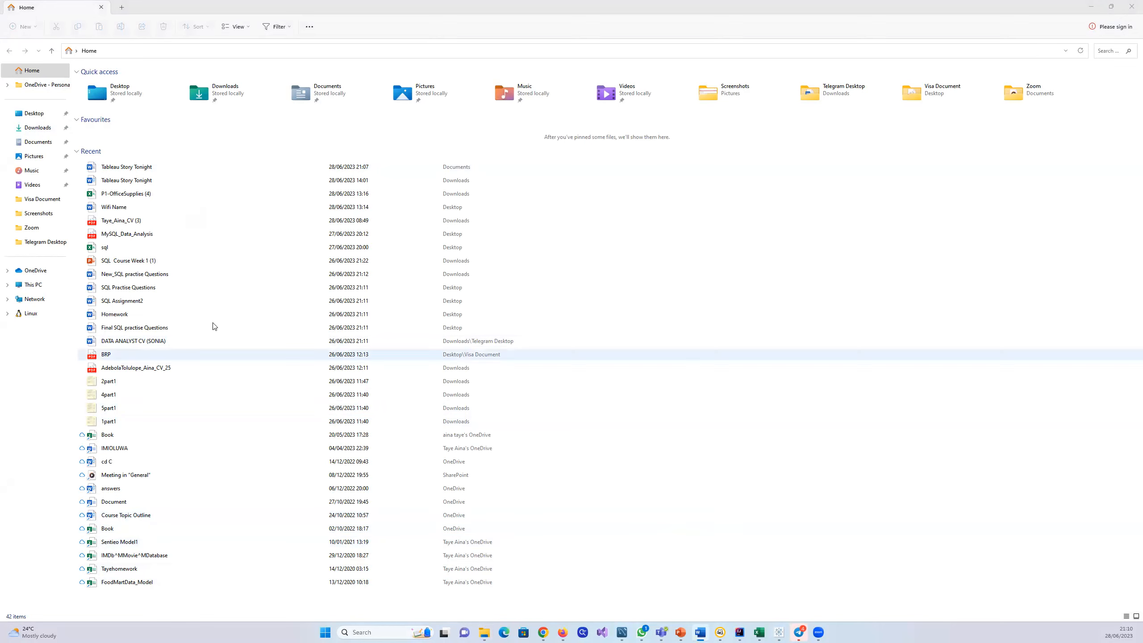
double_click(111, 169)
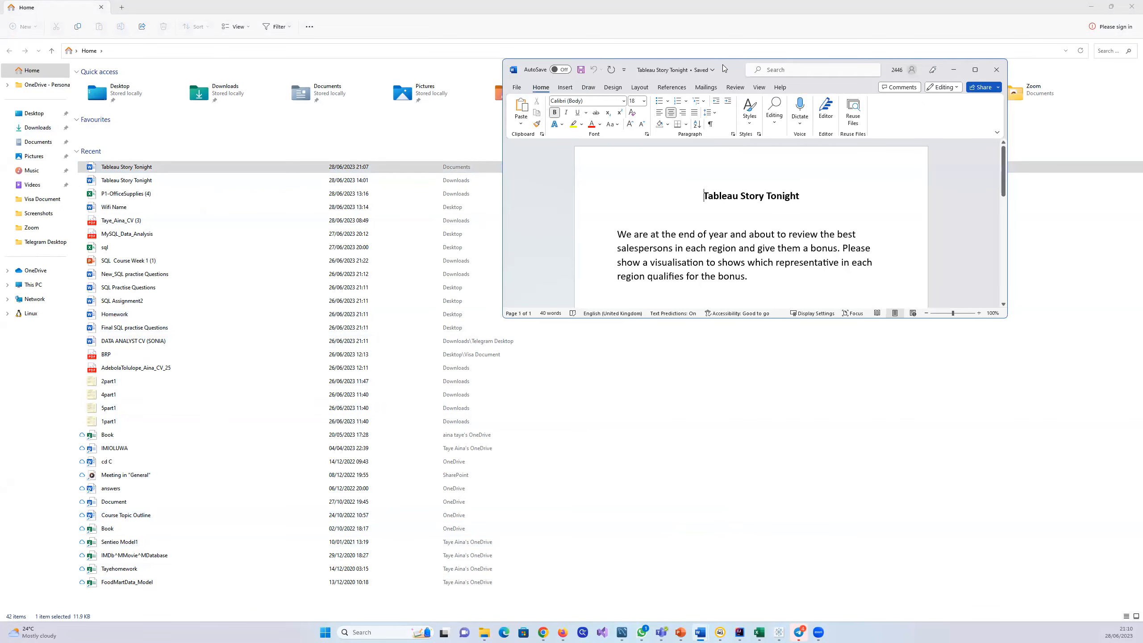
double_click(723, 64)
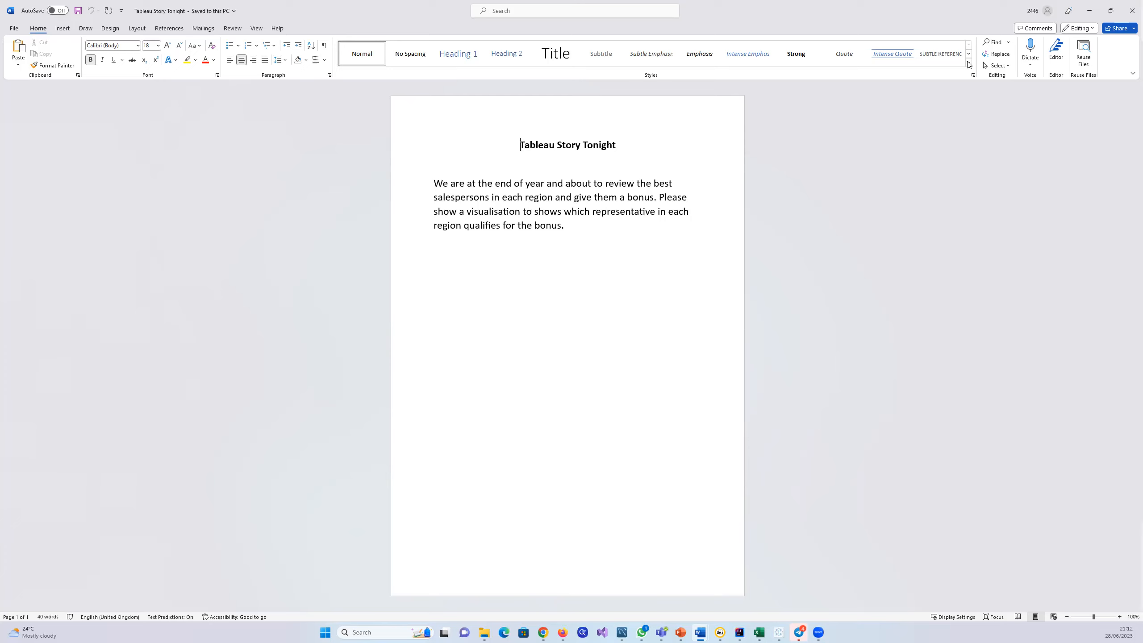
Step: Minimise the Word document and File Explorer to return to Tableau Public
click(1092, 14)
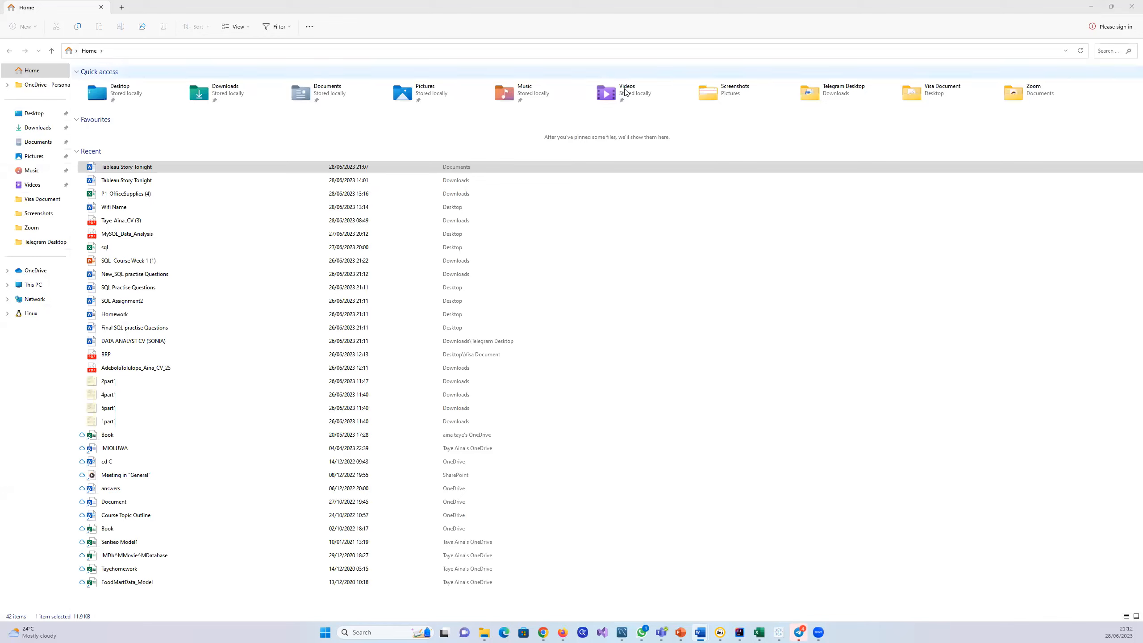
click(1092, 8)
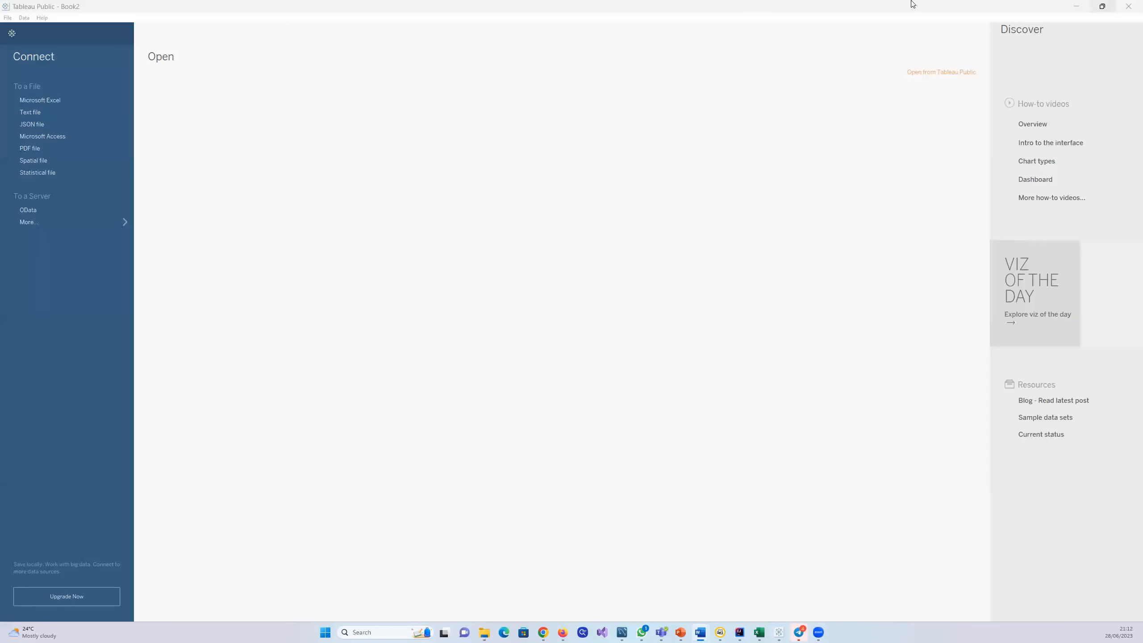
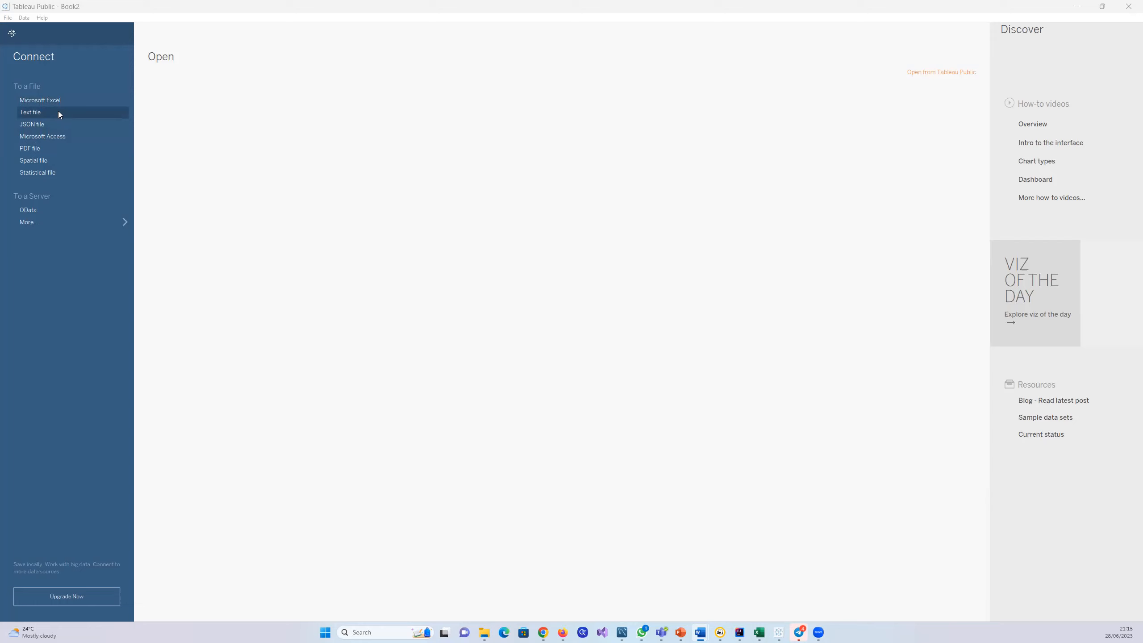
click(33, 114)
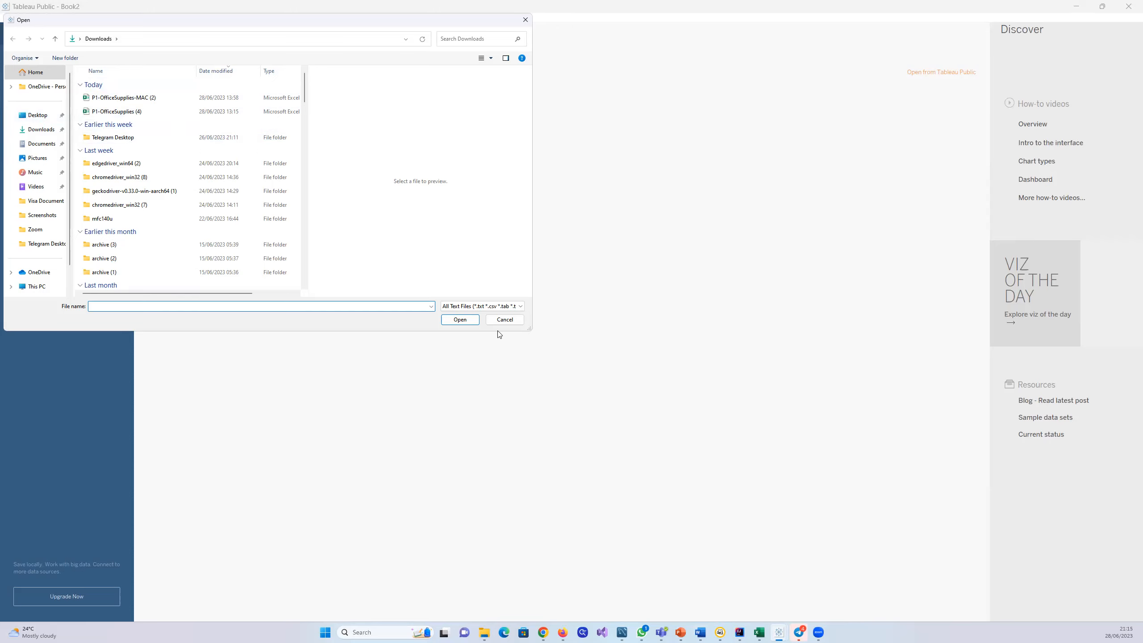
click(504, 320)
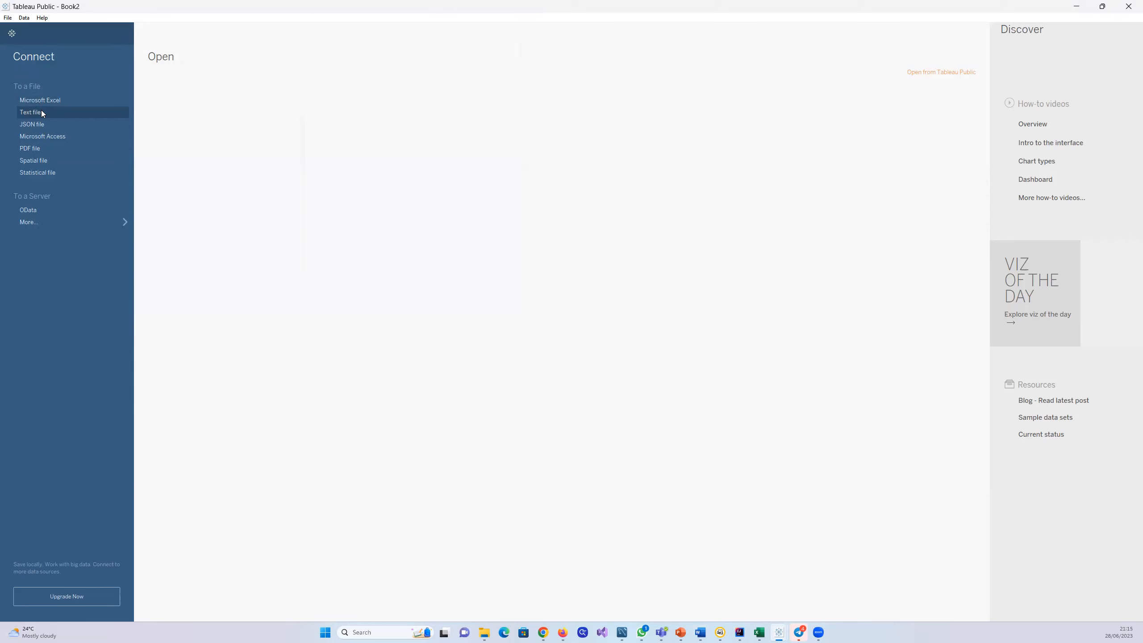
click(41, 112)
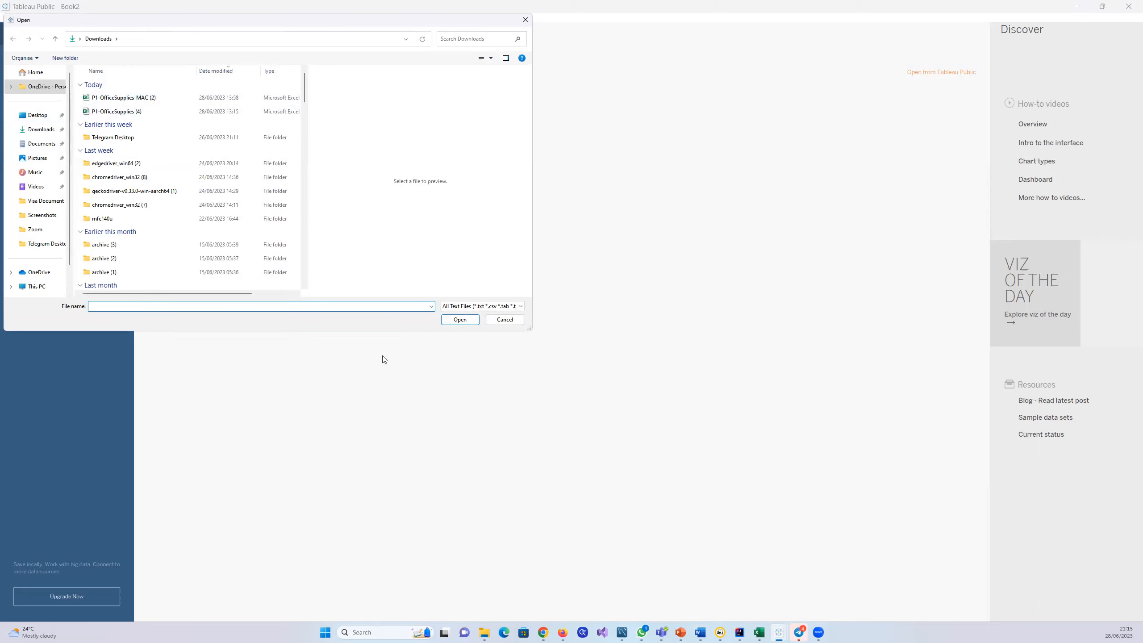
click(504, 320)
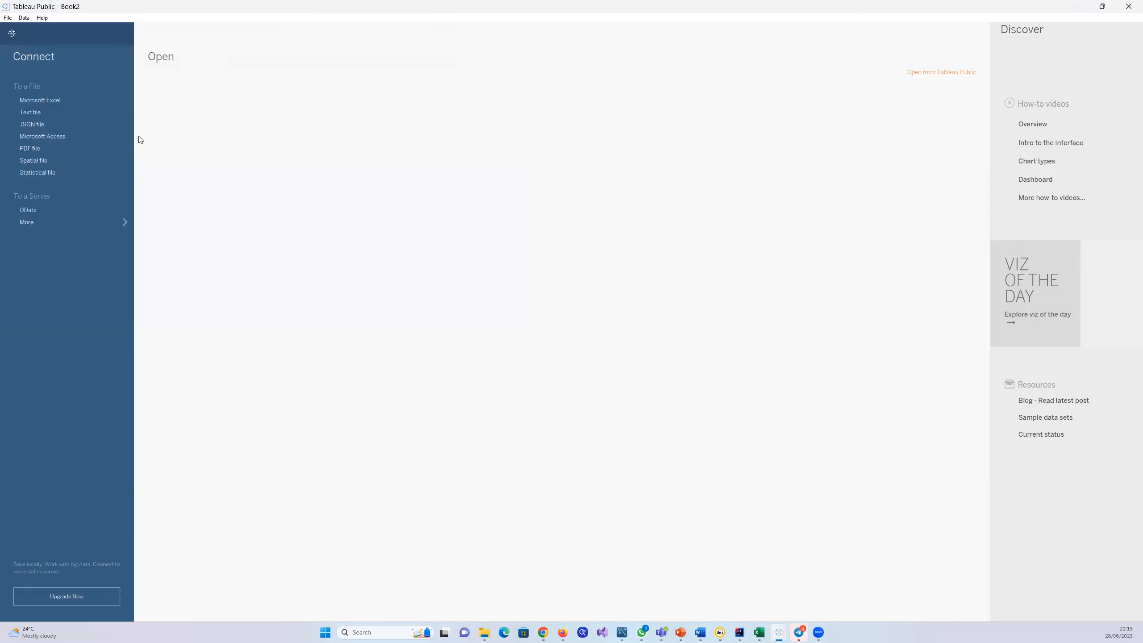
Step: Connect to the Excel workbook P1-OfficeSupplies (2) from the Downloads folder as the data source
click(56, 100)
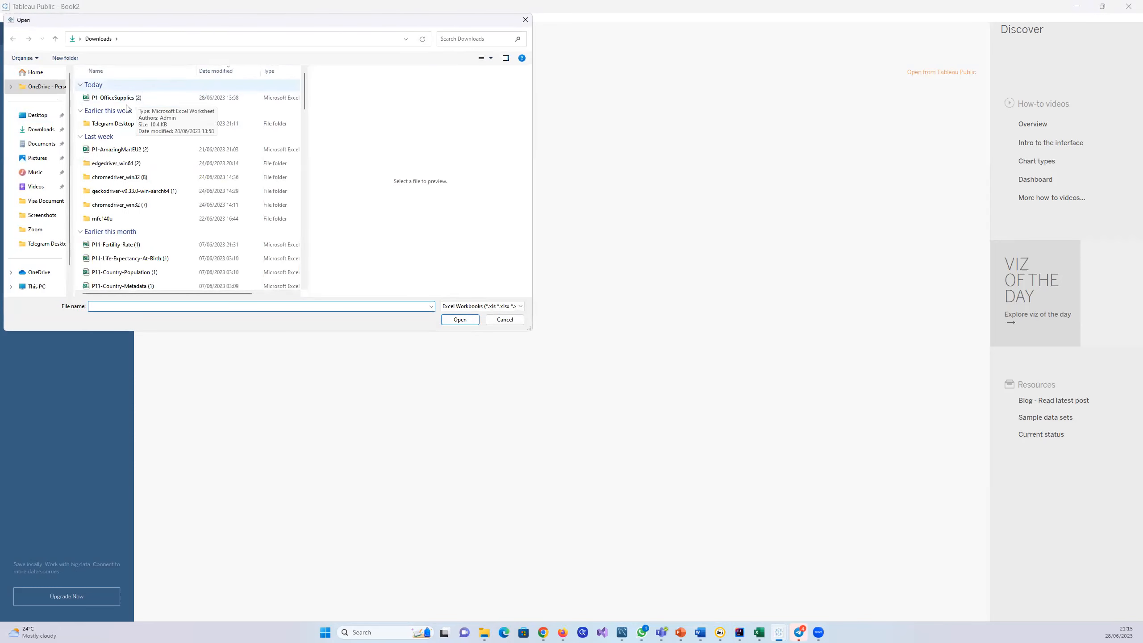
click(155, 97)
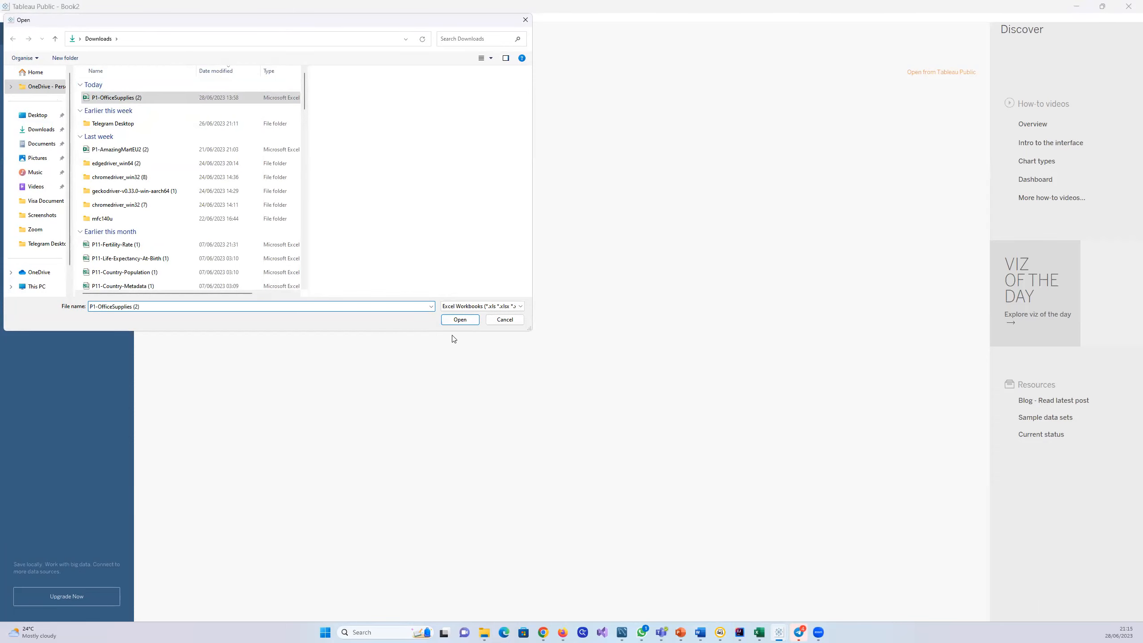
click(459, 319)
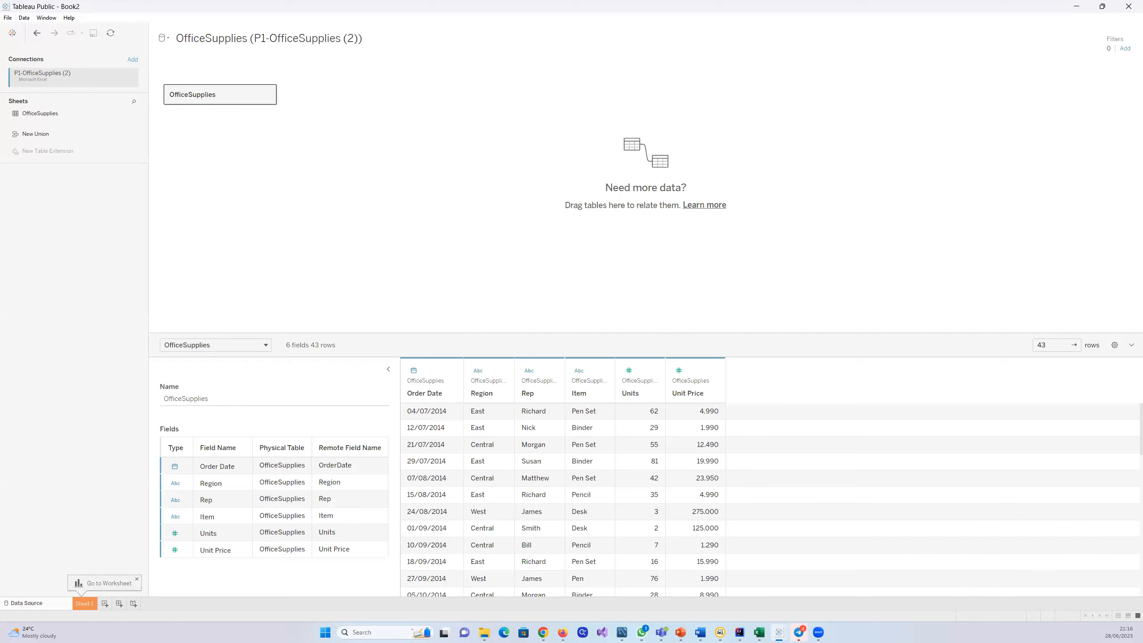
Step: Open P1-OfficeSupplies (2) from File Explorer in Excel, examine its columns and rows full-screen, and return to Tableau Public
key(alt+Tab)
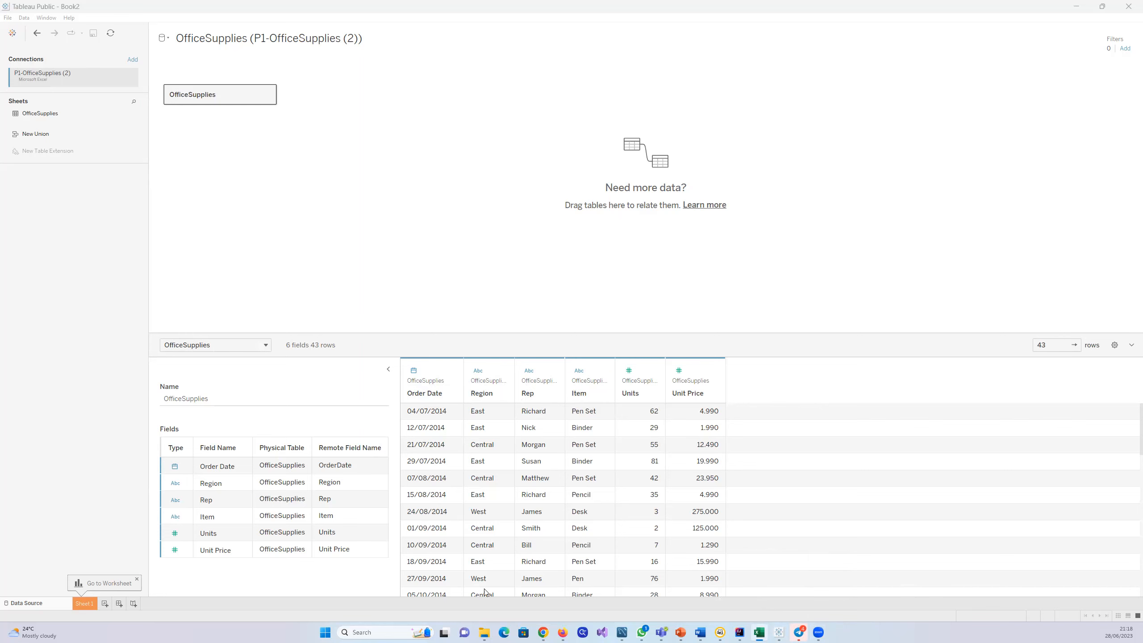
click(484, 633)
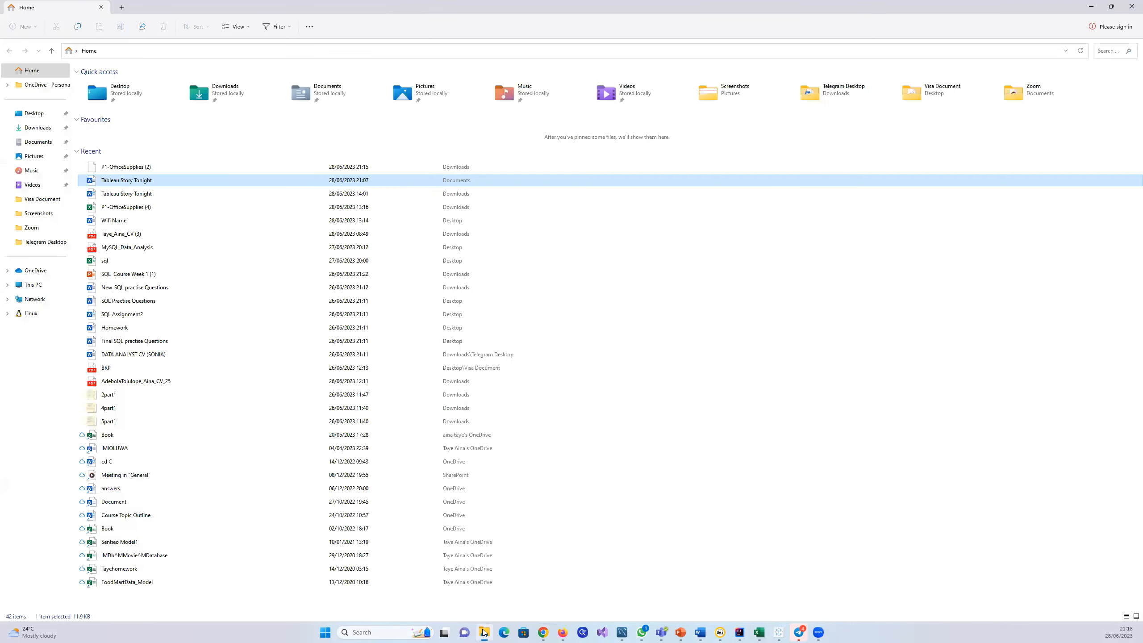
double_click(159, 167)
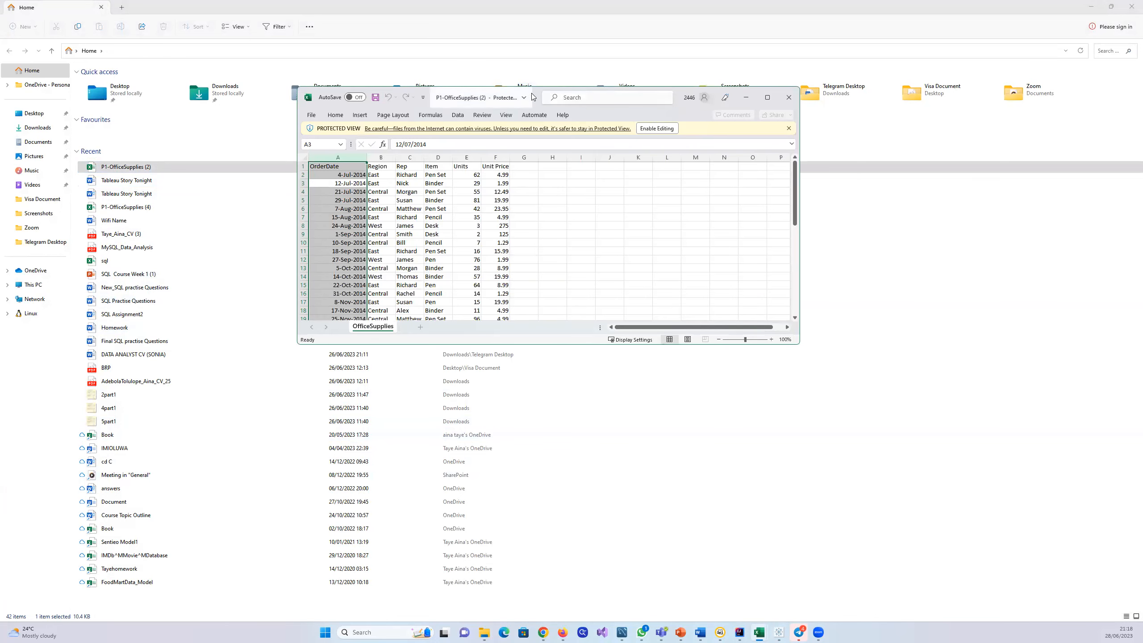
double_click(532, 97)
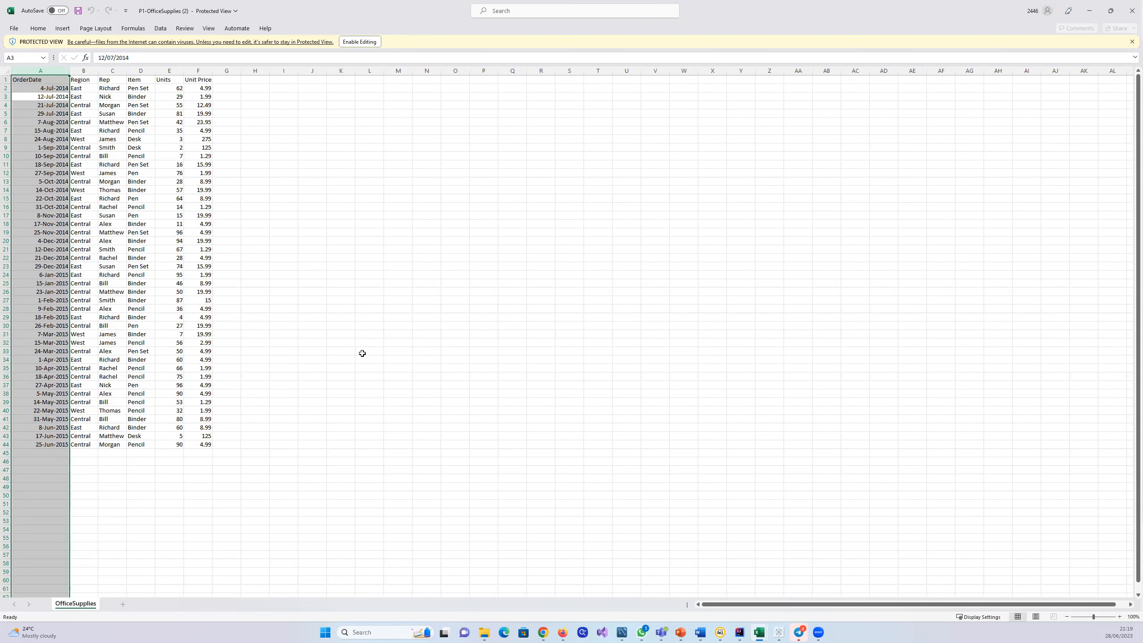
click(1088, 15)
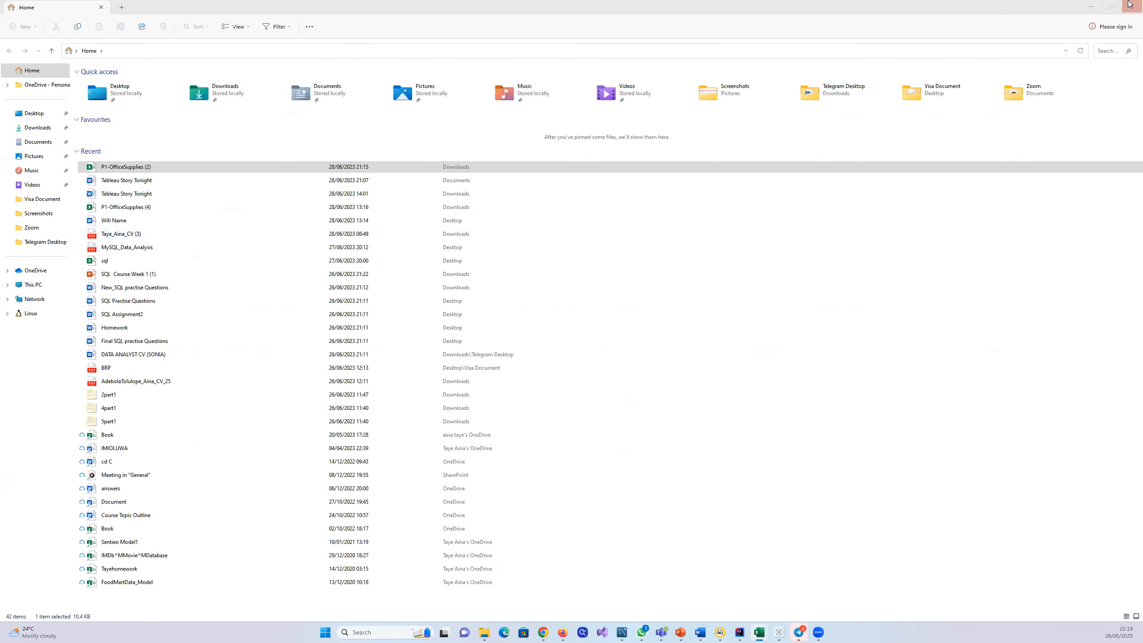
click(1091, 6)
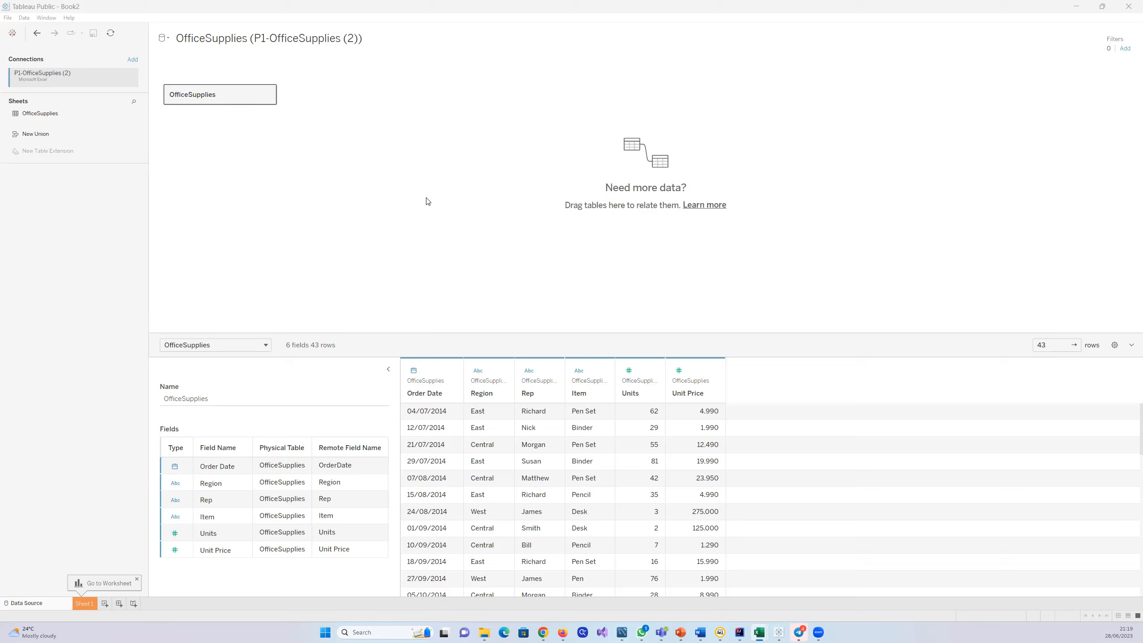
Step: Go to the Sheet 1 worksheet and view the available mark types without changing the Automatic setting
click(88, 606)
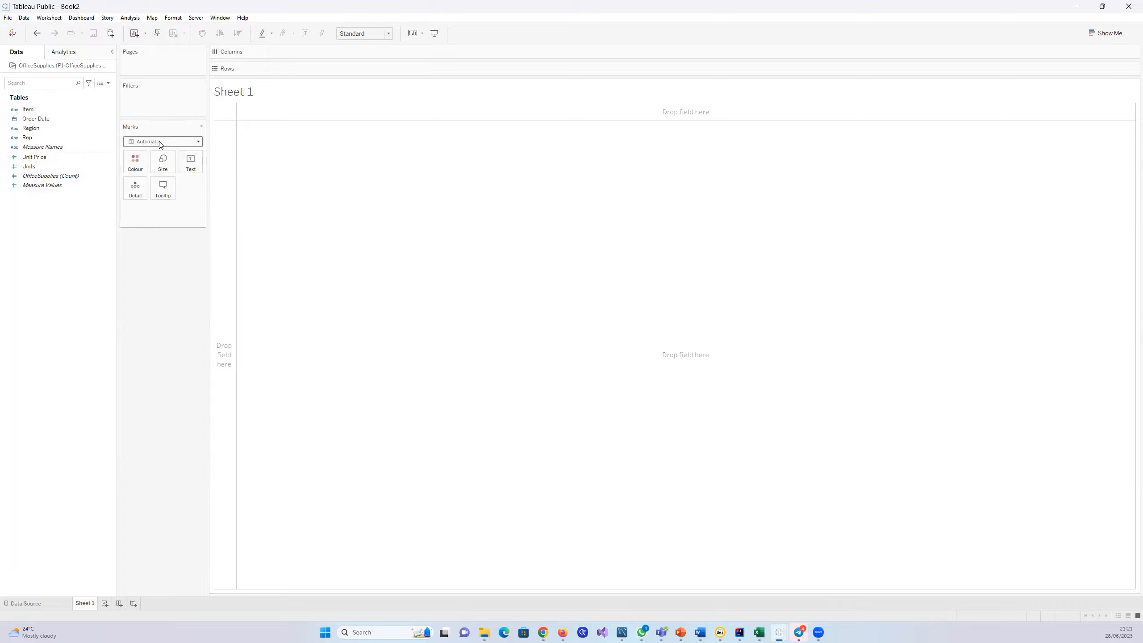
click(198, 142)
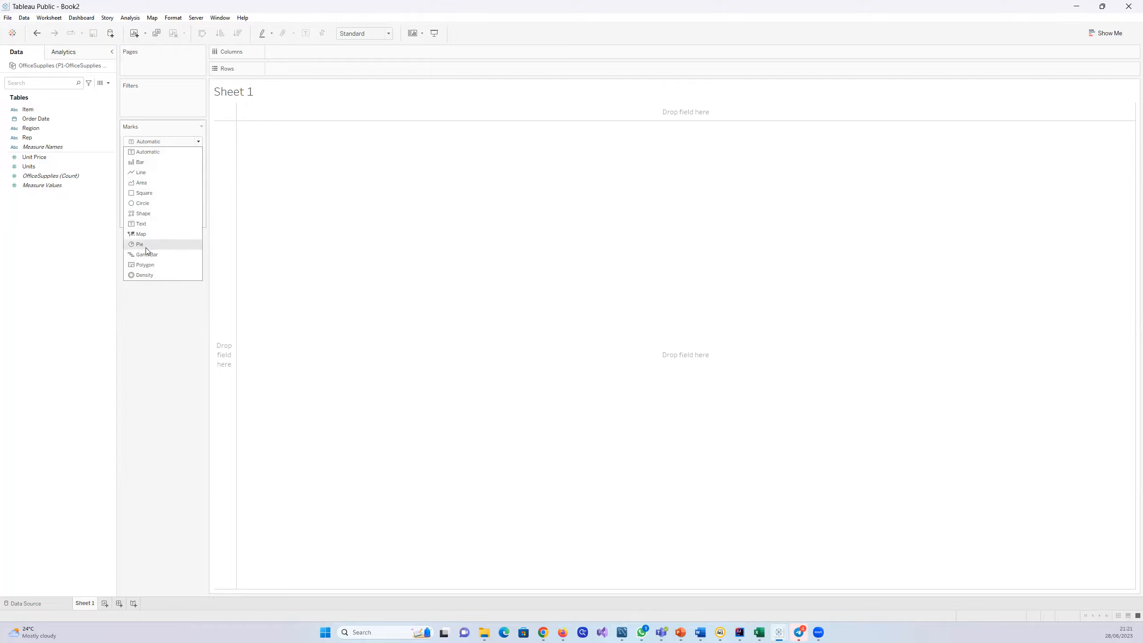
click(151, 301)
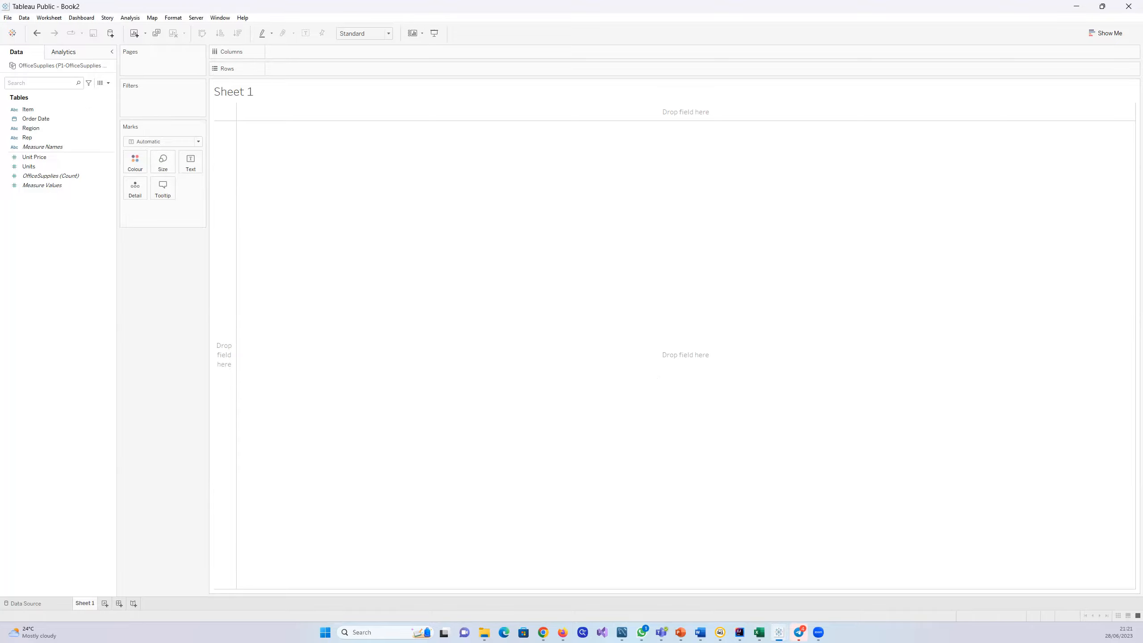
click(543, 632)
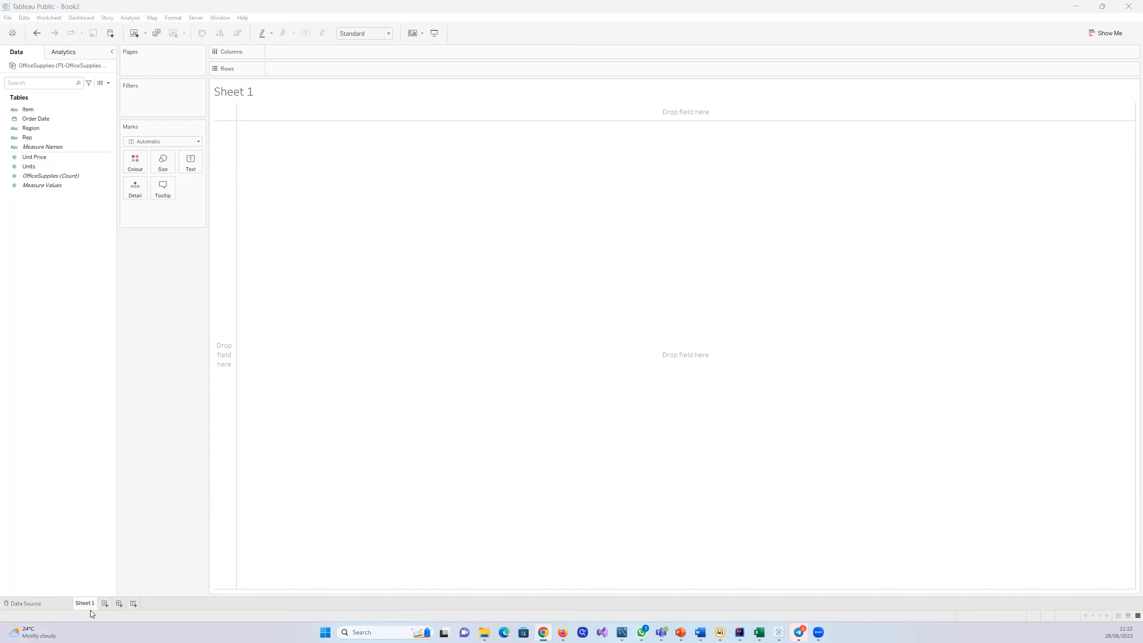
Step: Add three blank worksheets and one blank dashboard to the workbook after Sheet 1
click(104, 605)
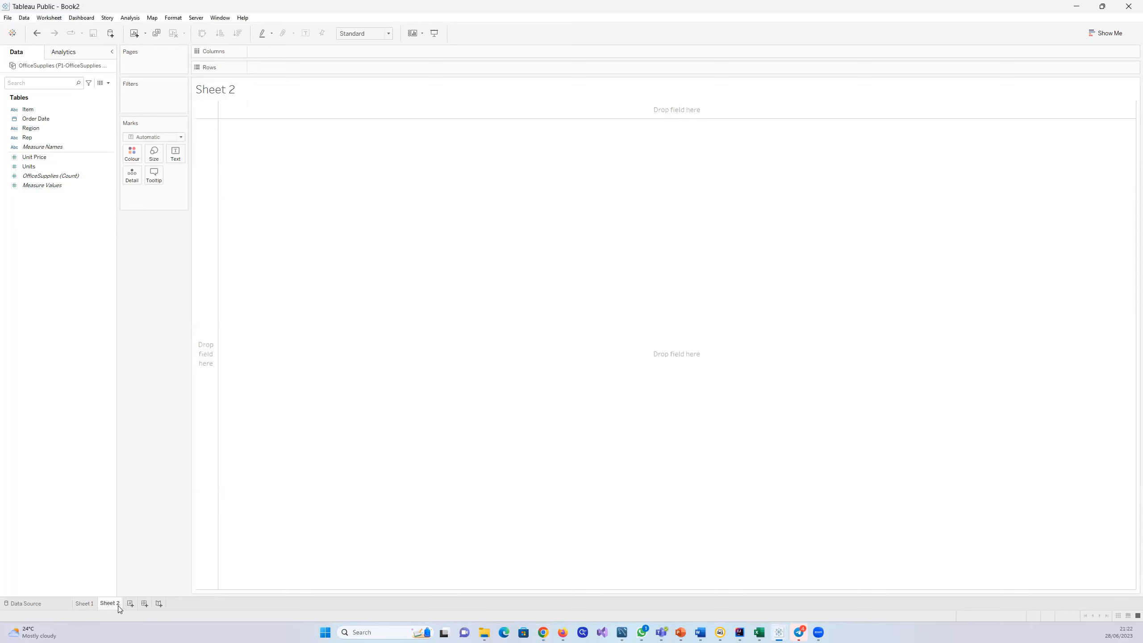
mouse_move(119, 608)
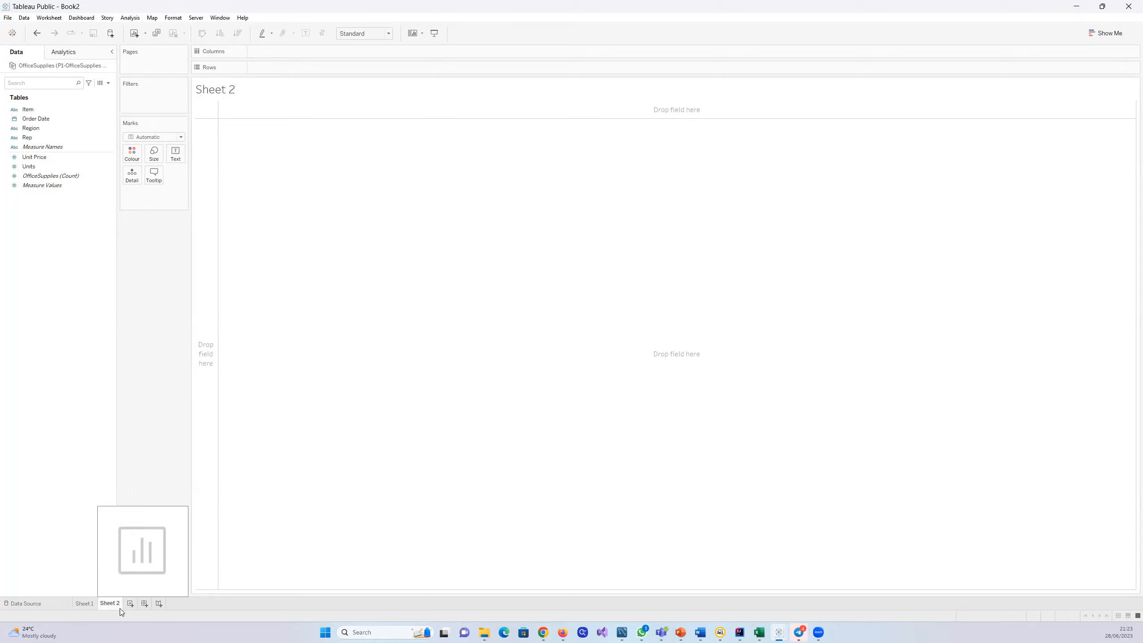
click(130, 603)
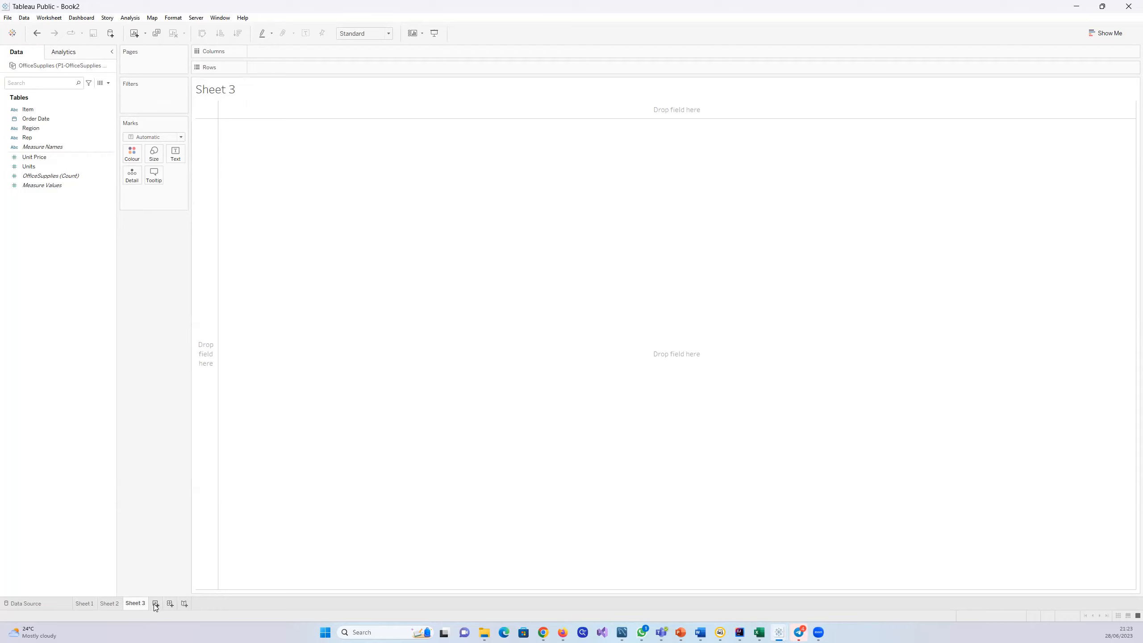
click(155, 603)
click(196, 603)
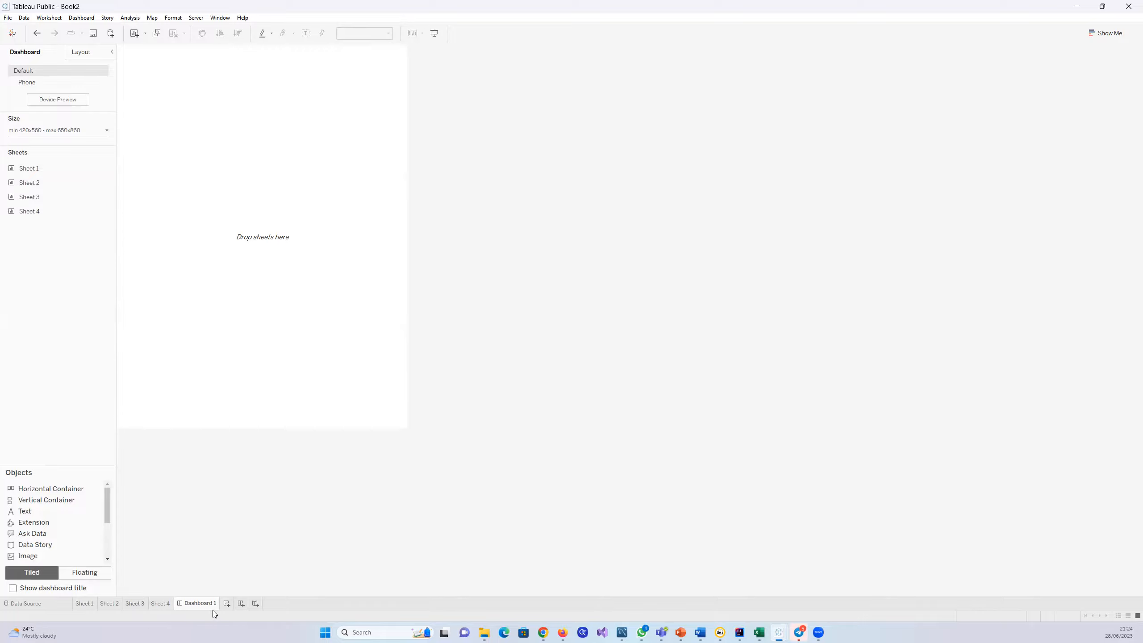
Step: Add another blank worksheet and a blank story after the dashboard, and preview the story briefly in presentation mode
click(227, 603)
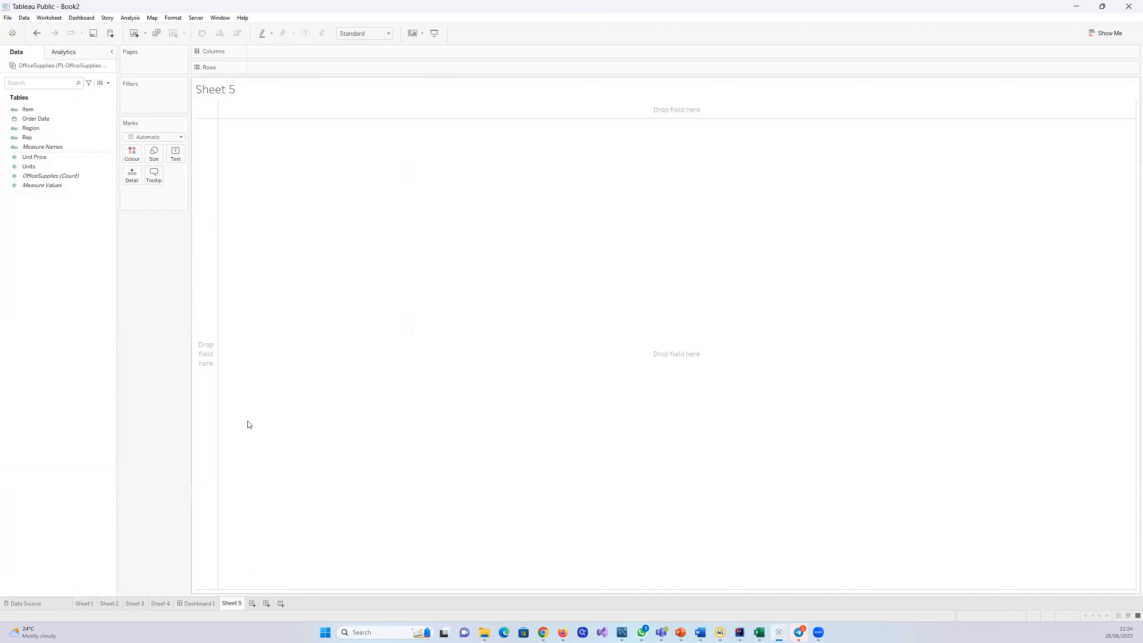
click(280, 603)
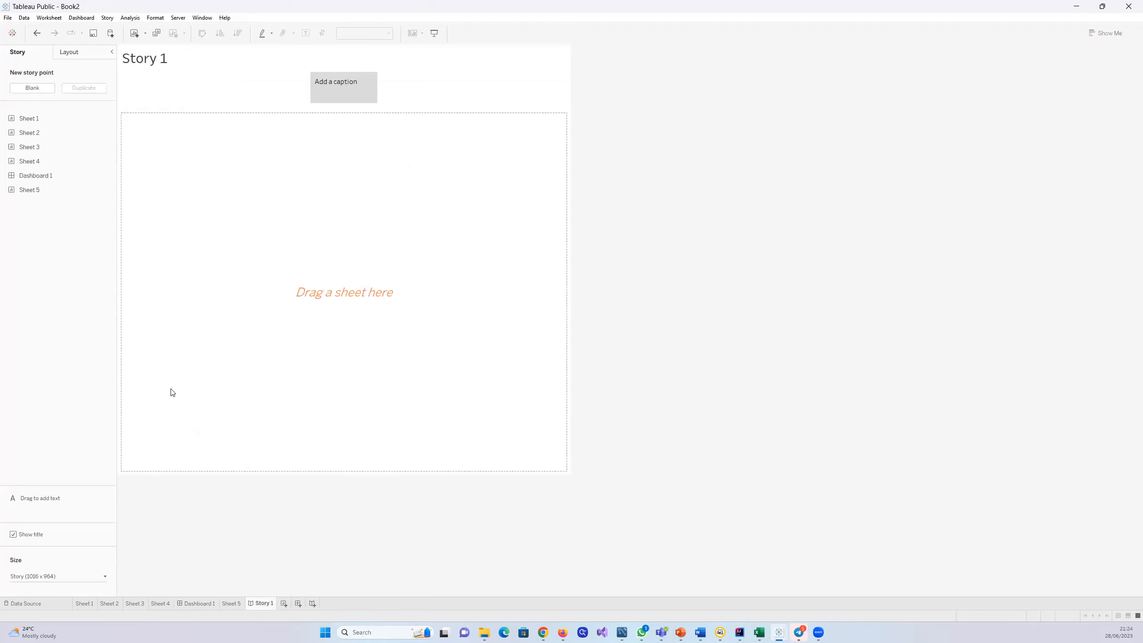
mouse_move(41, 181)
click(432, 36)
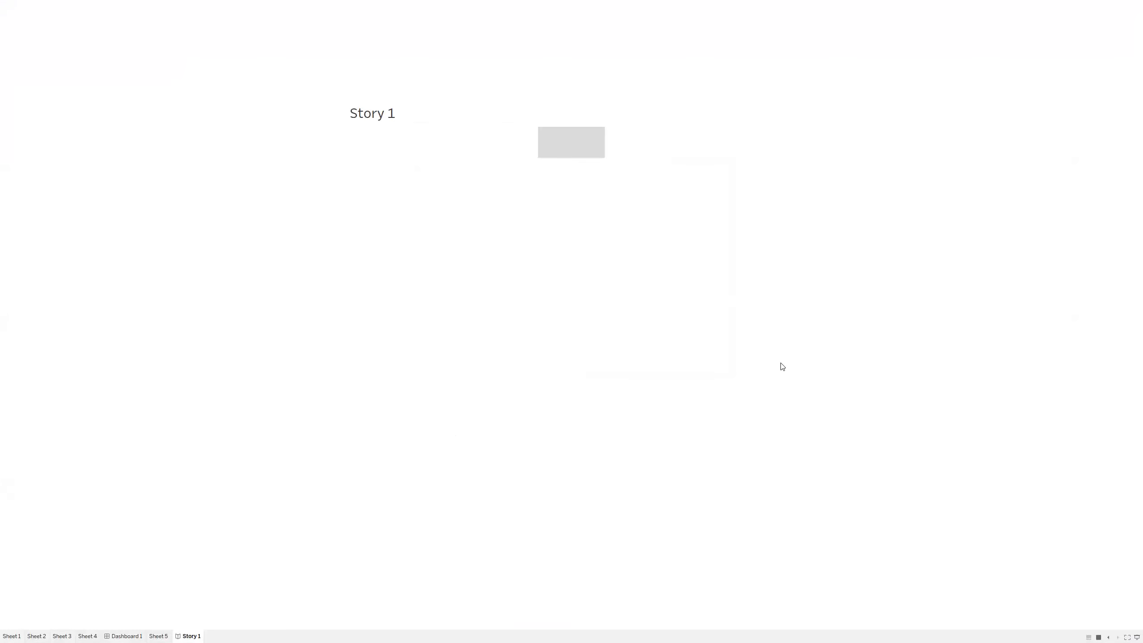
key(Escape)
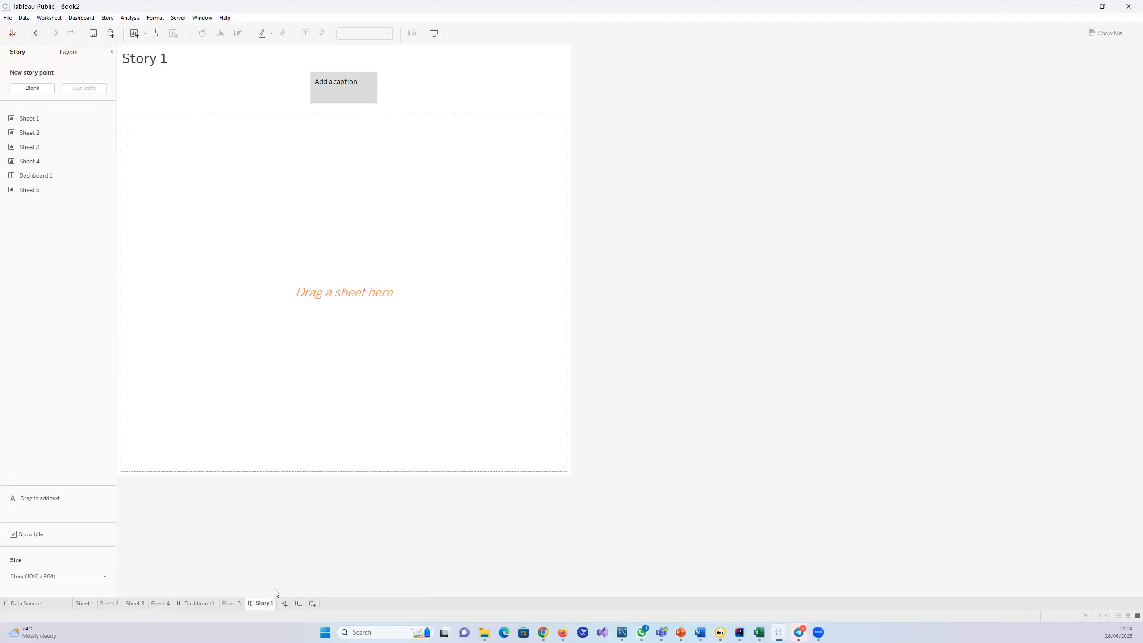
Step: Delete the blank worksheets Sheet 2, Sheet 3 and Sheet 4 from the workbook
click(111, 603)
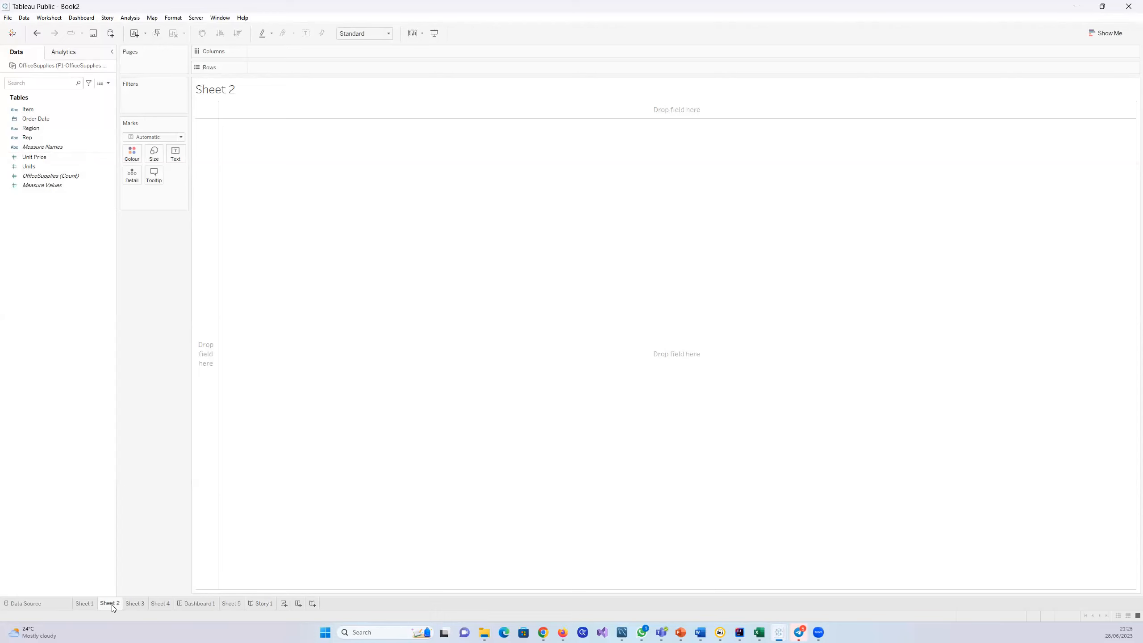
right_click(111, 605)
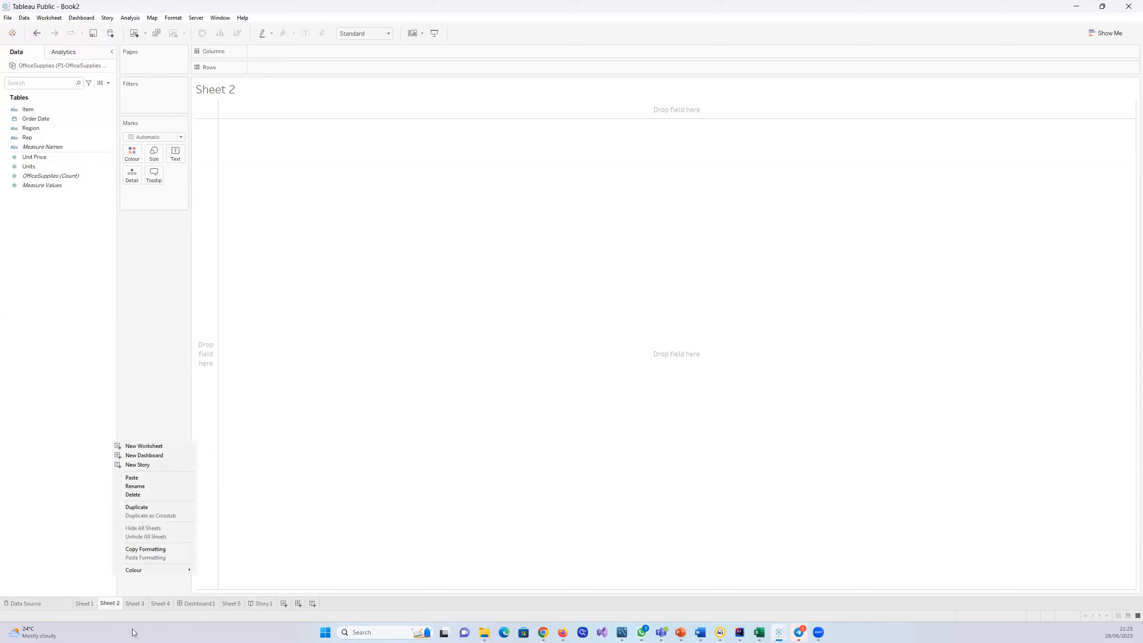
click(131, 496)
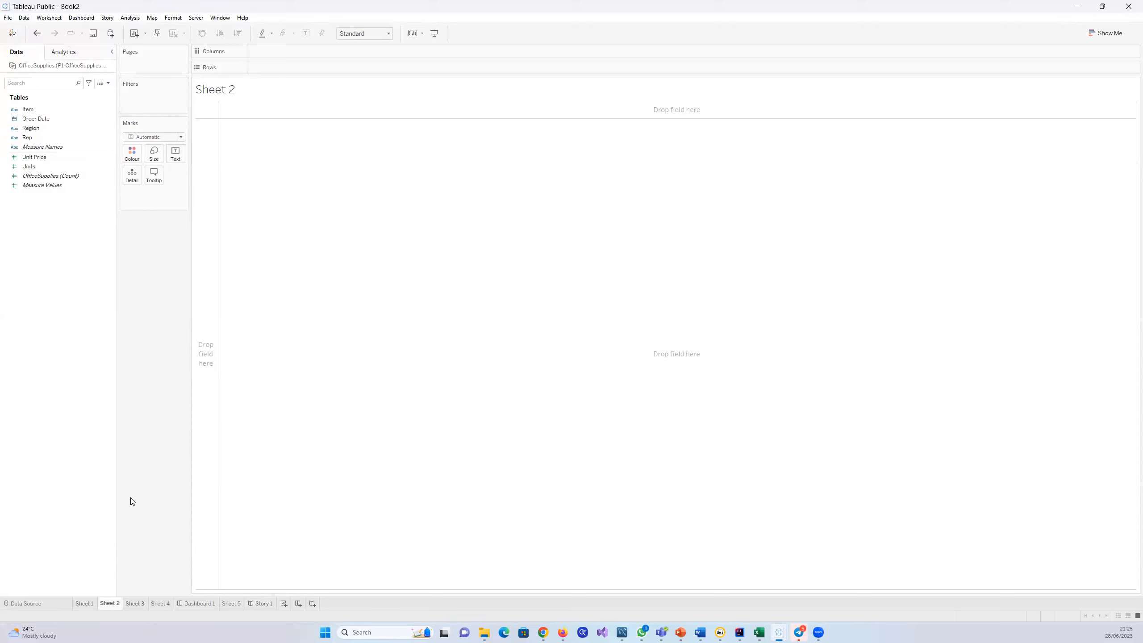
right_click(110, 604)
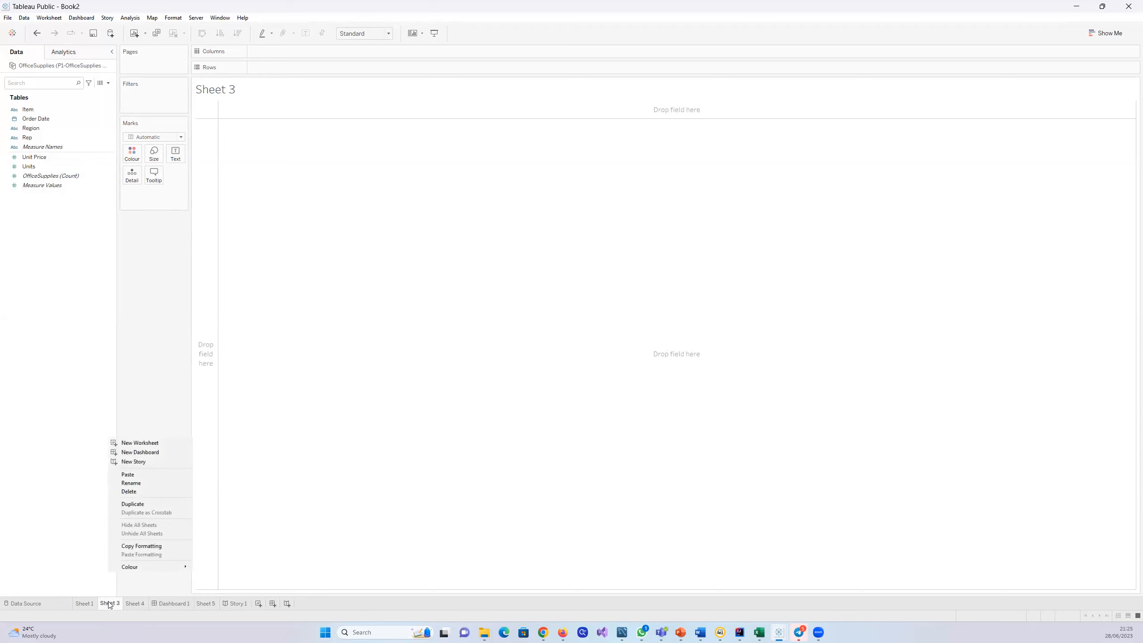
click(135, 491)
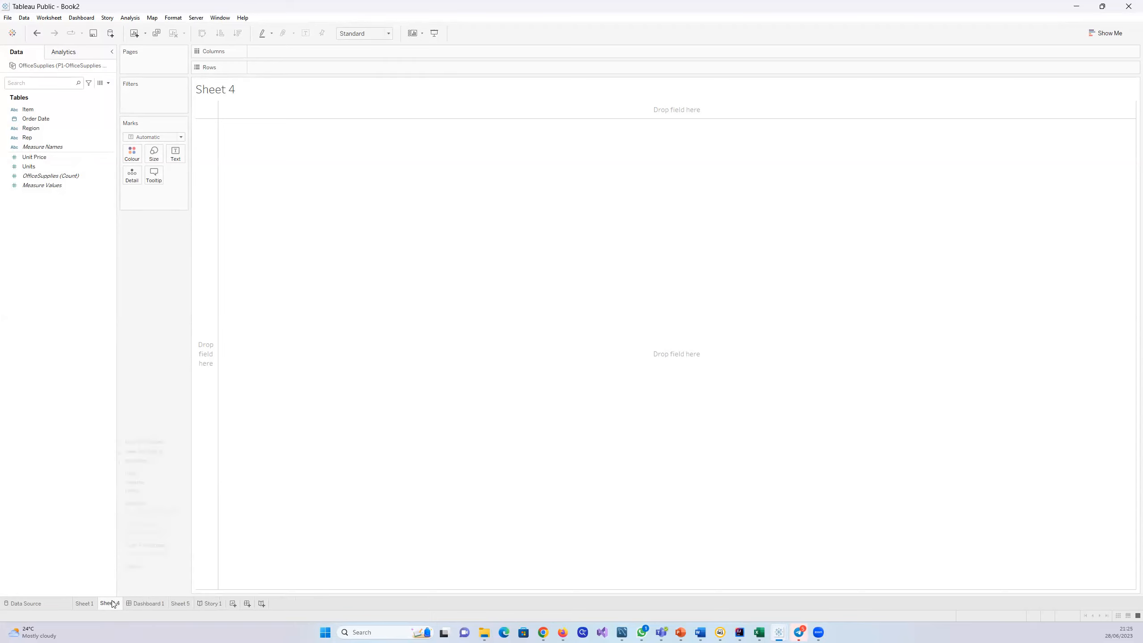
right_click(112, 603)
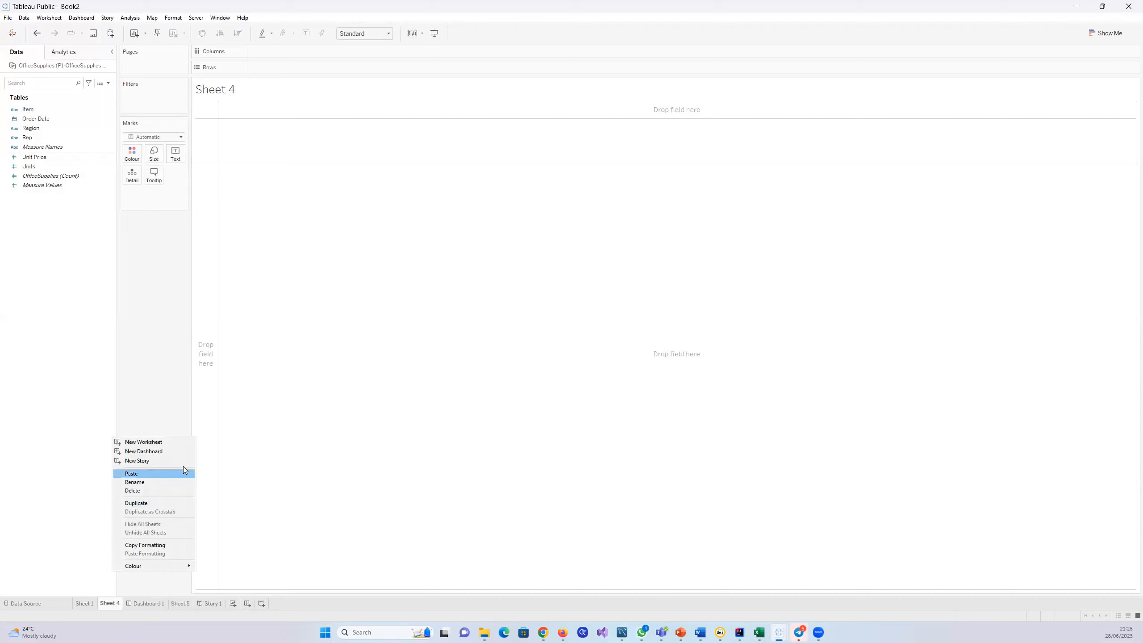
click(147, 490)
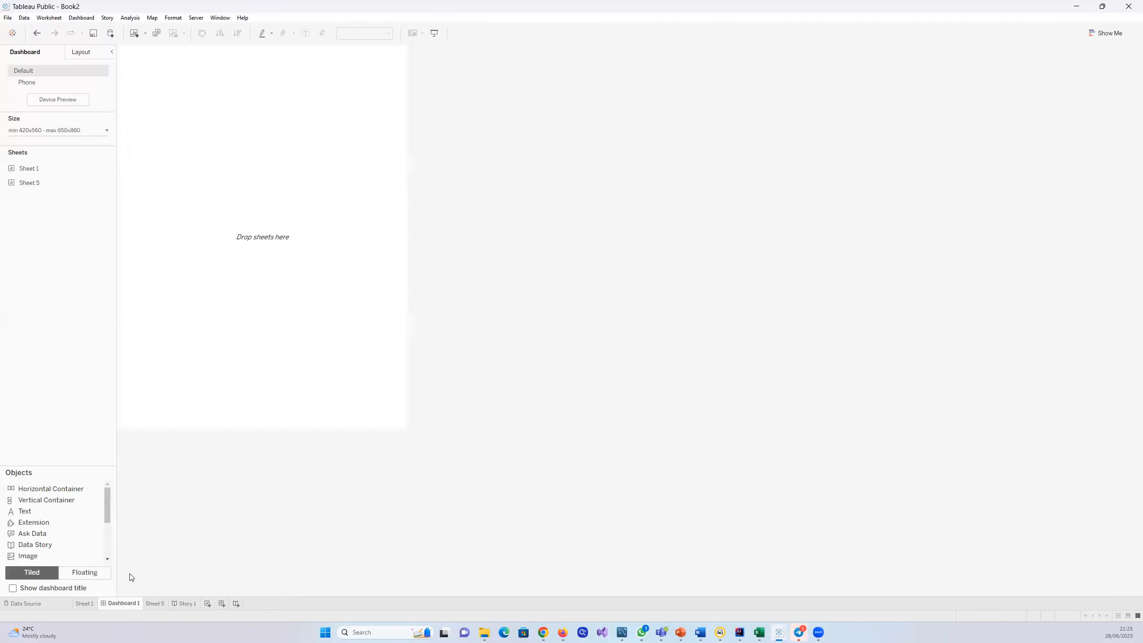
Step: Delete Dashboard 1, Sheet 5 and Story 1 so that only Sheet 1 remains
right_click(118, 604)
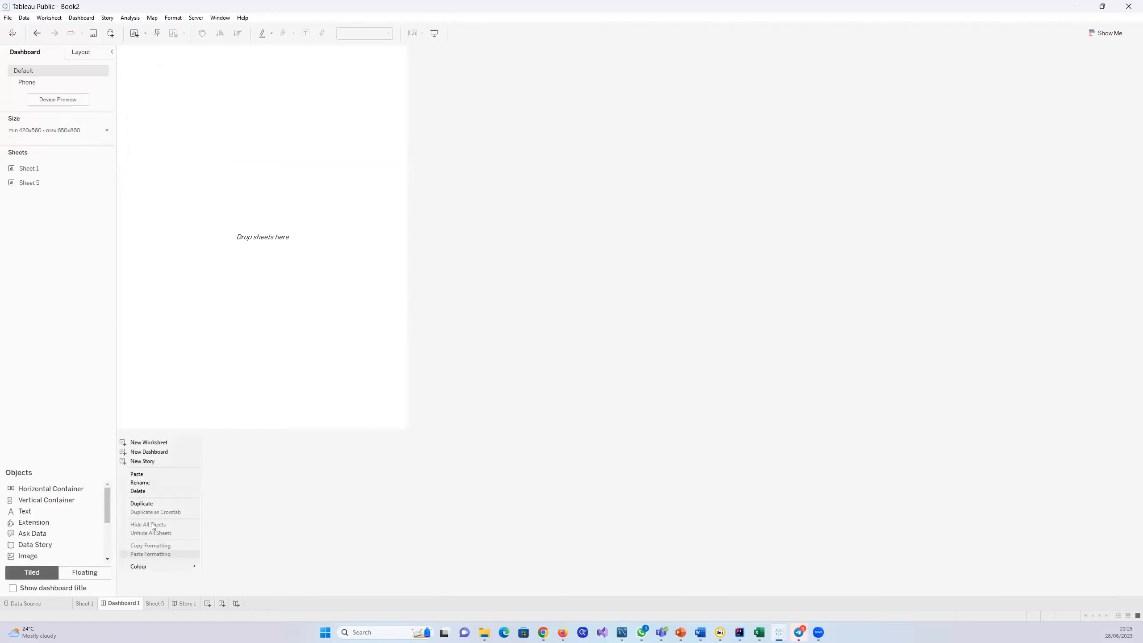
click(149, 490)
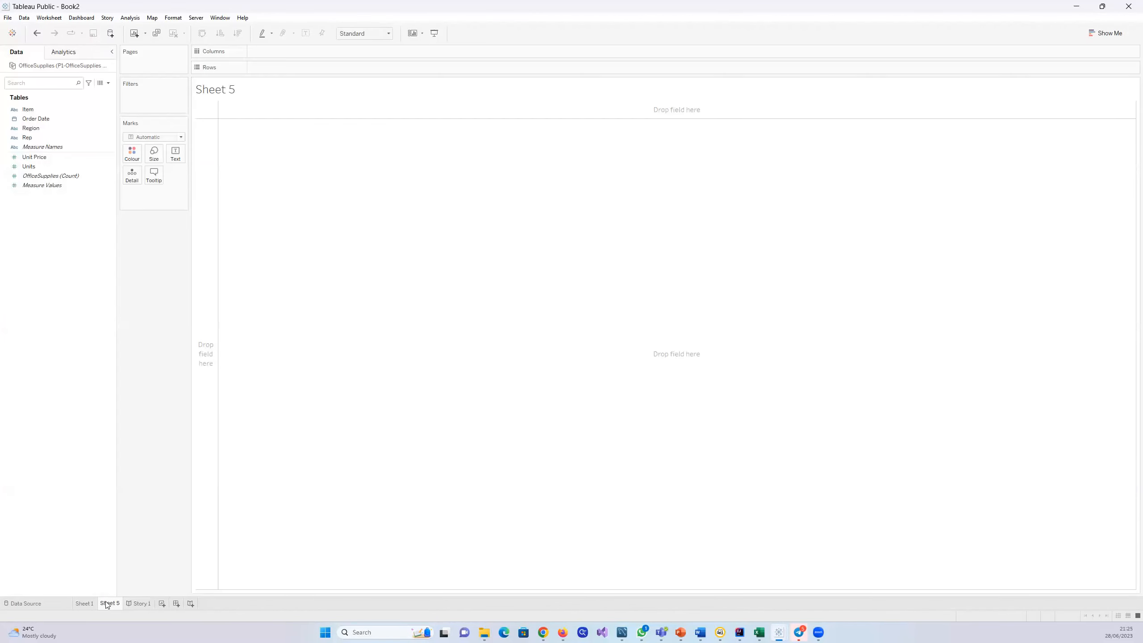
right_click(108, 603)
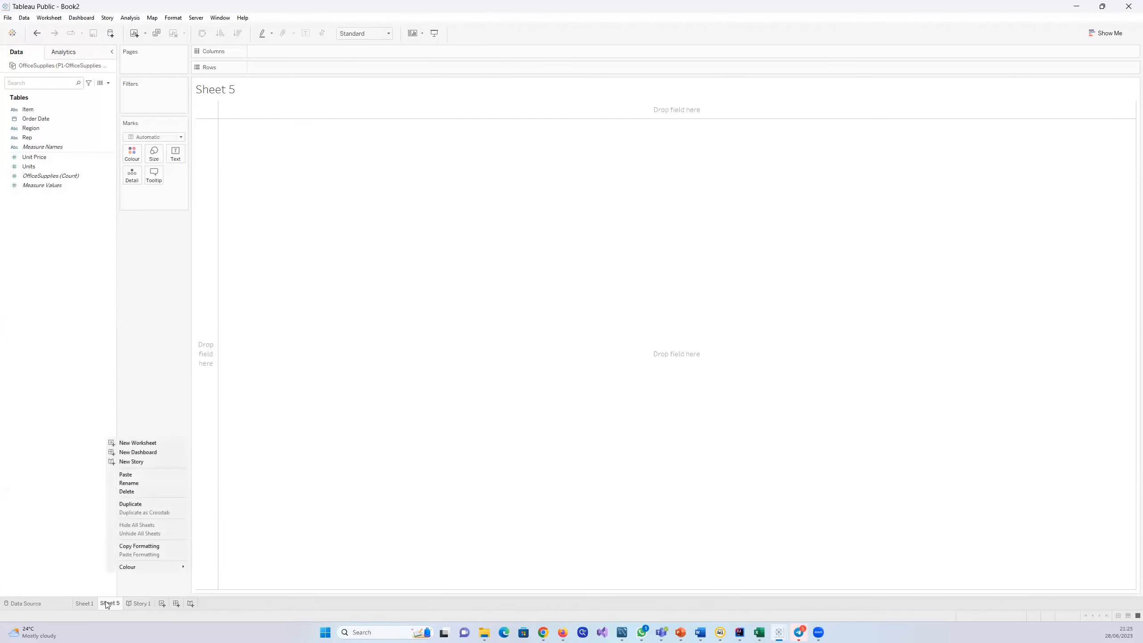
click(124, 492)
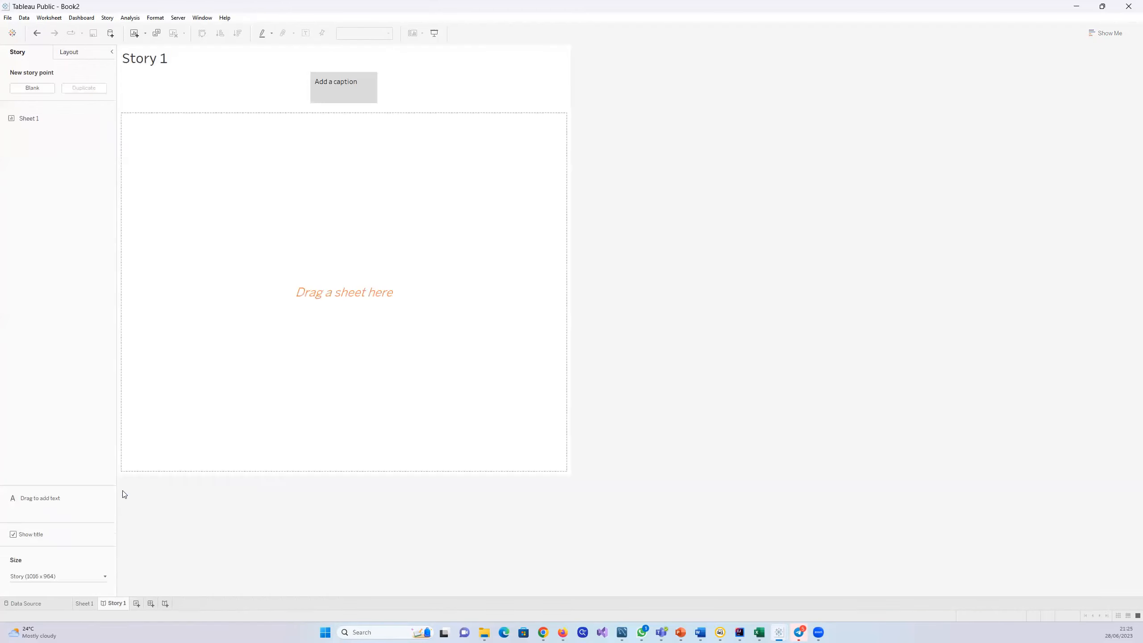
right_click(114, 604)
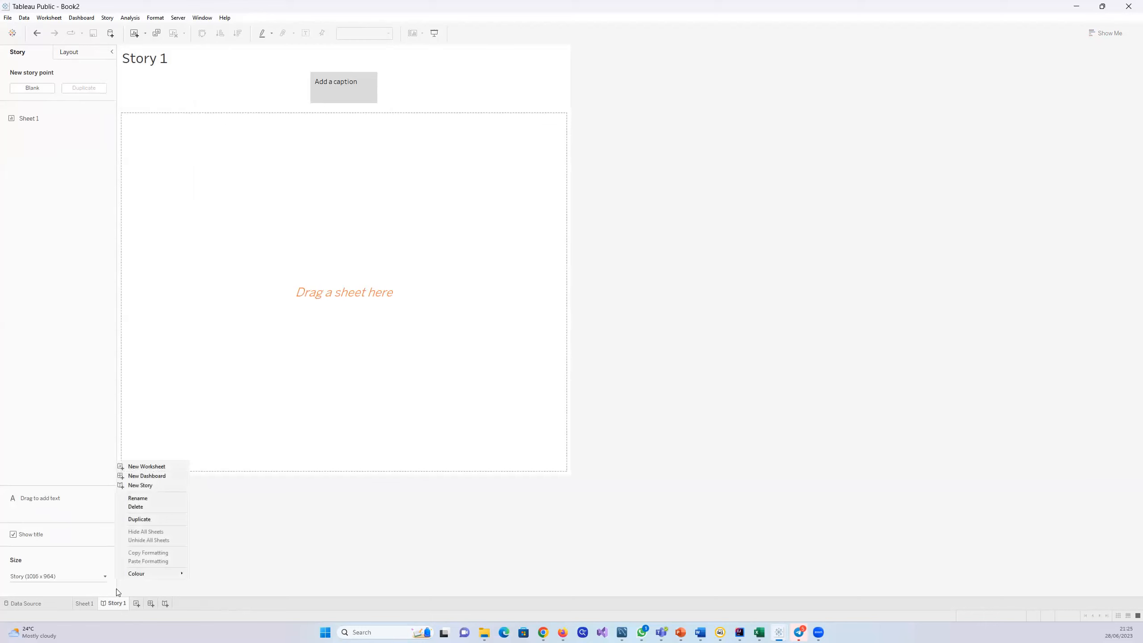
click(159, 506)
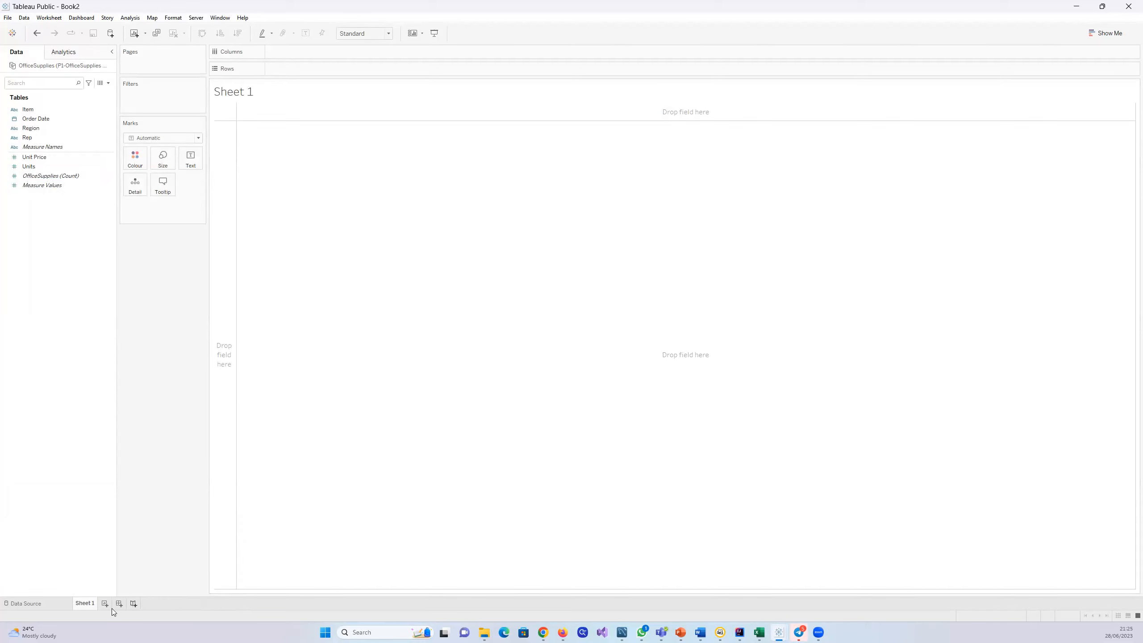
Step: Add two blank worksheets to the workbook after Sheet 1
click(49, 18)
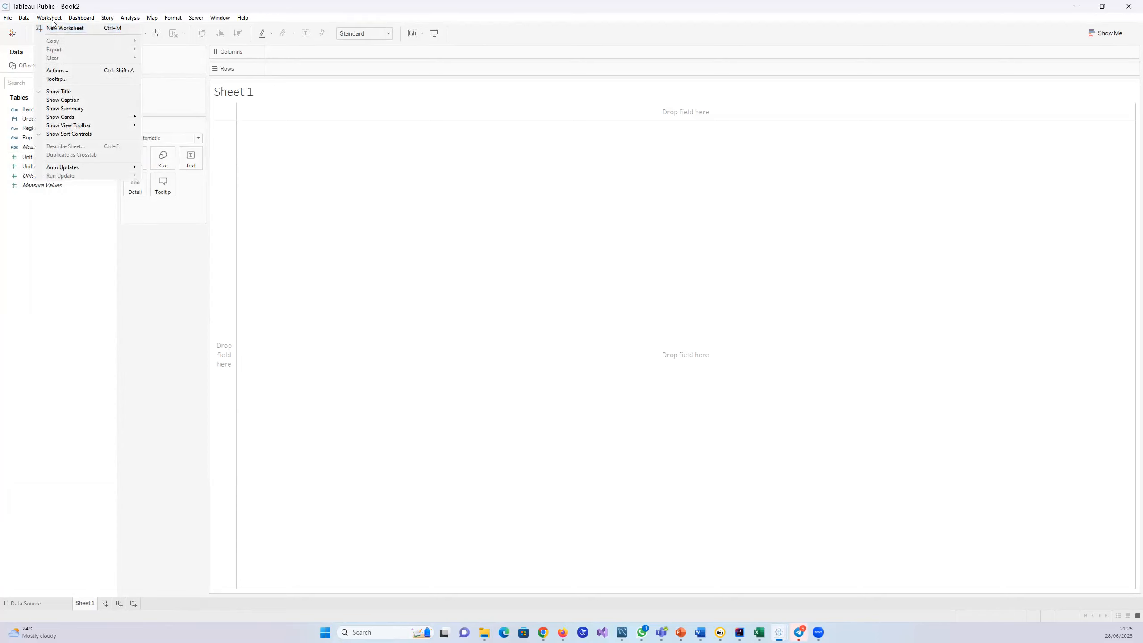
click(21, 45)
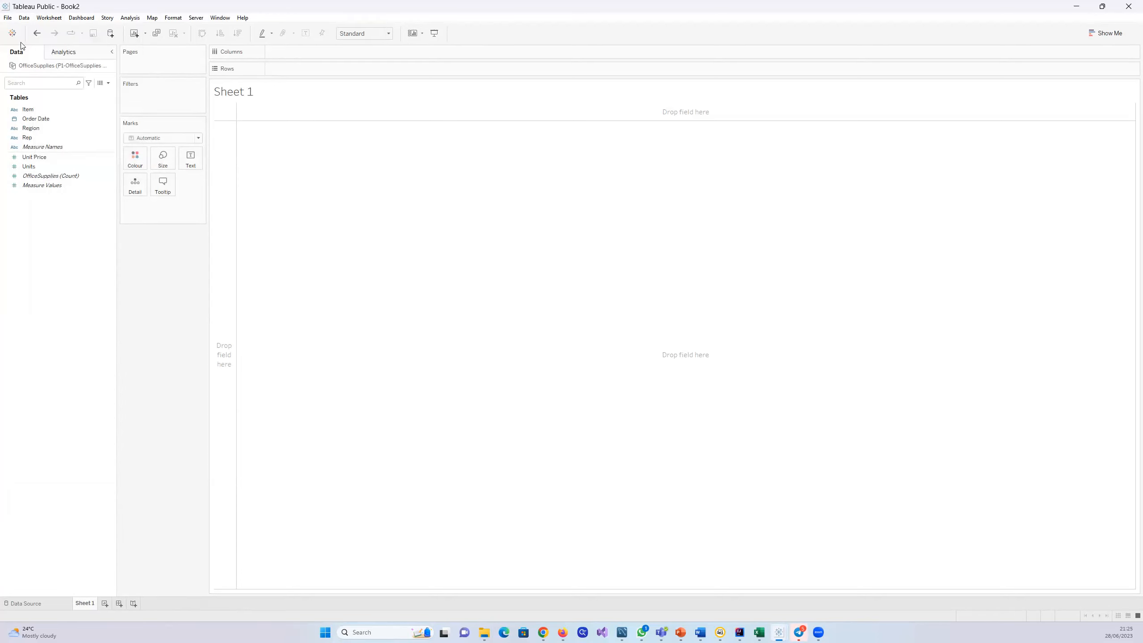
click(49, 18)
click(50, 29)
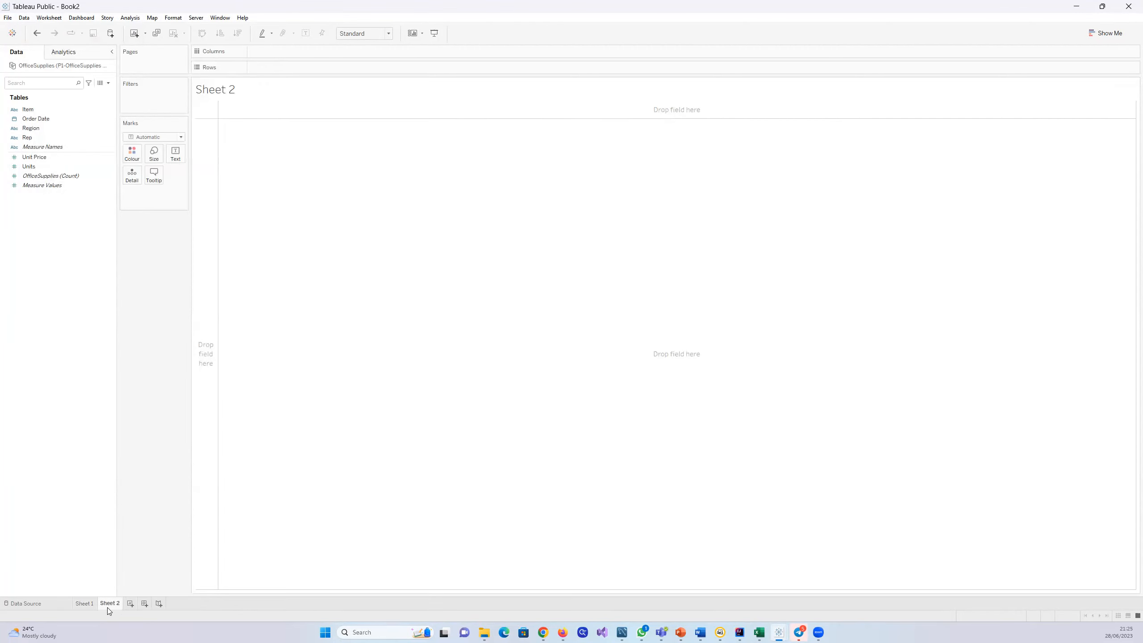
click(130, 603)
Step: Delete the newly added blank worksheets Sheet 3 and Sheet 2
right_click(129, 604)
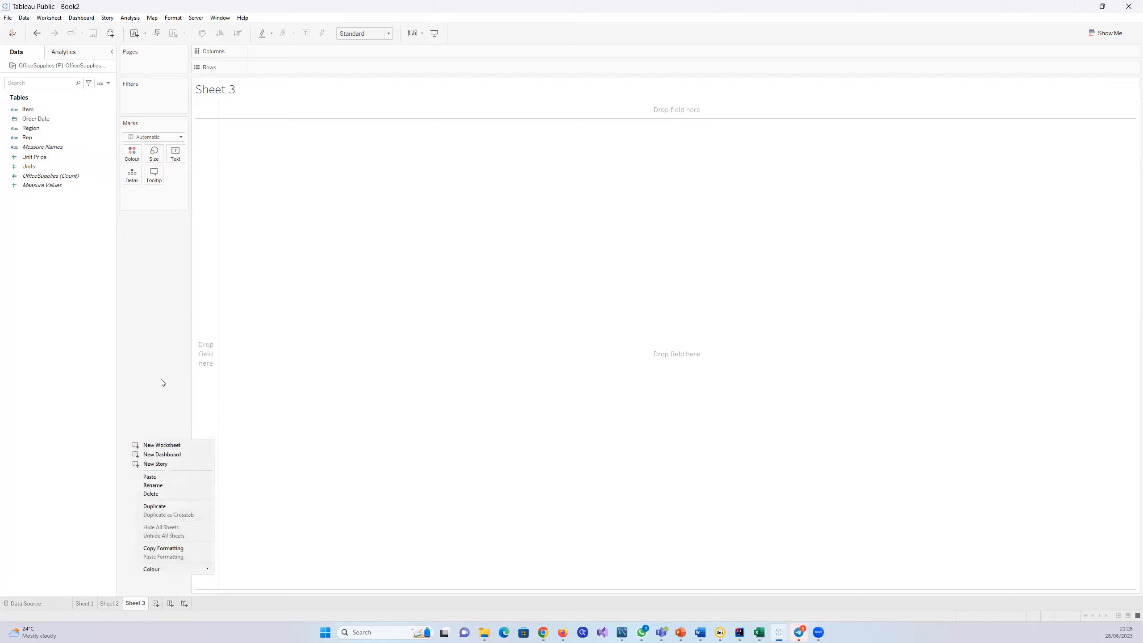
click(170, 495)
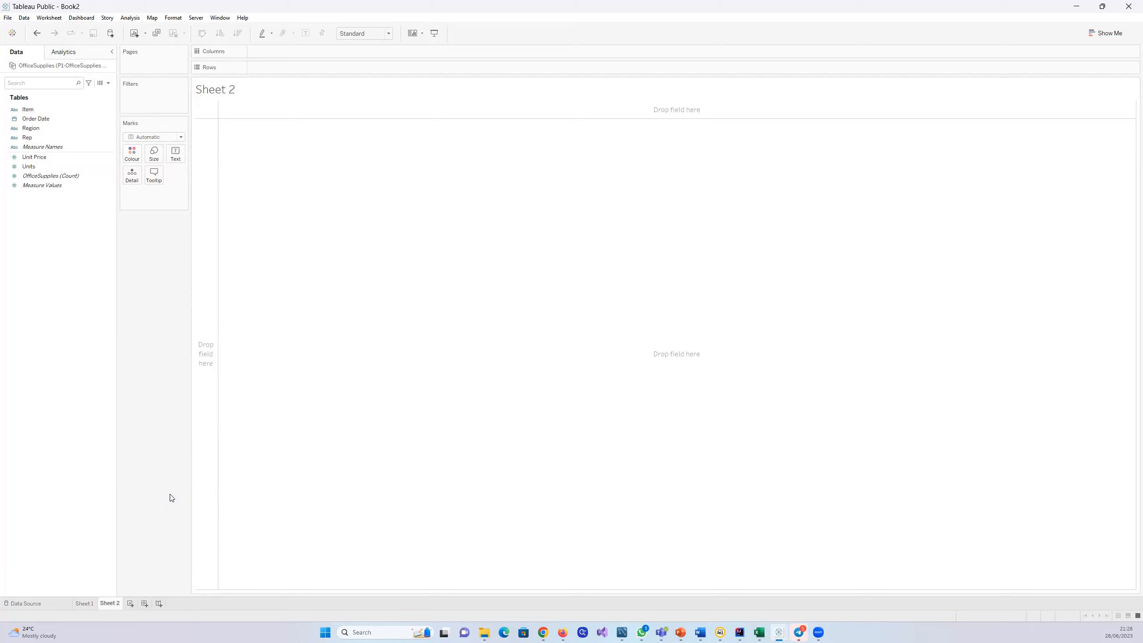
right_click(115, 605)
key(Escape)
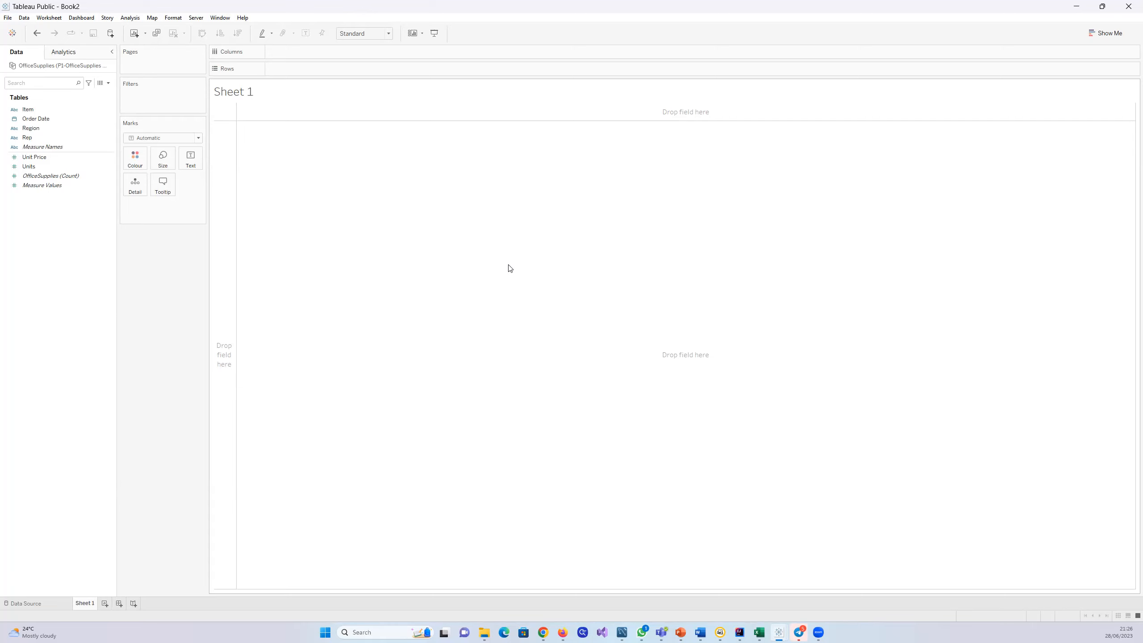
Step: Visit the start page, view its file commands without choosing one, and return to Sheet 1
click(12, 34)
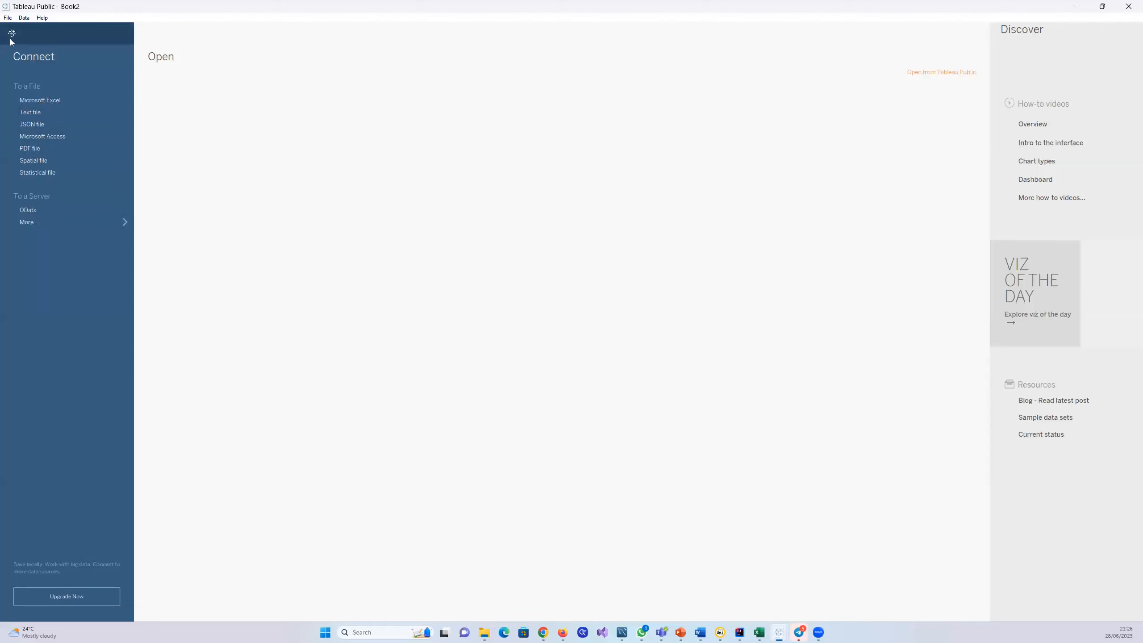
click(7, 18)
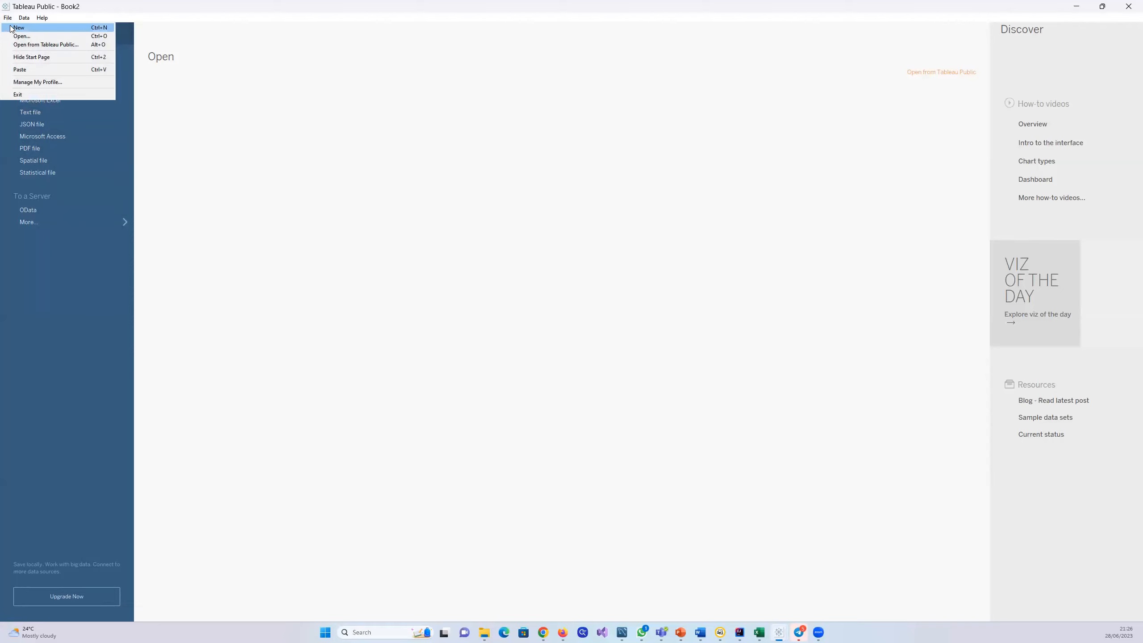
click(81, 139)
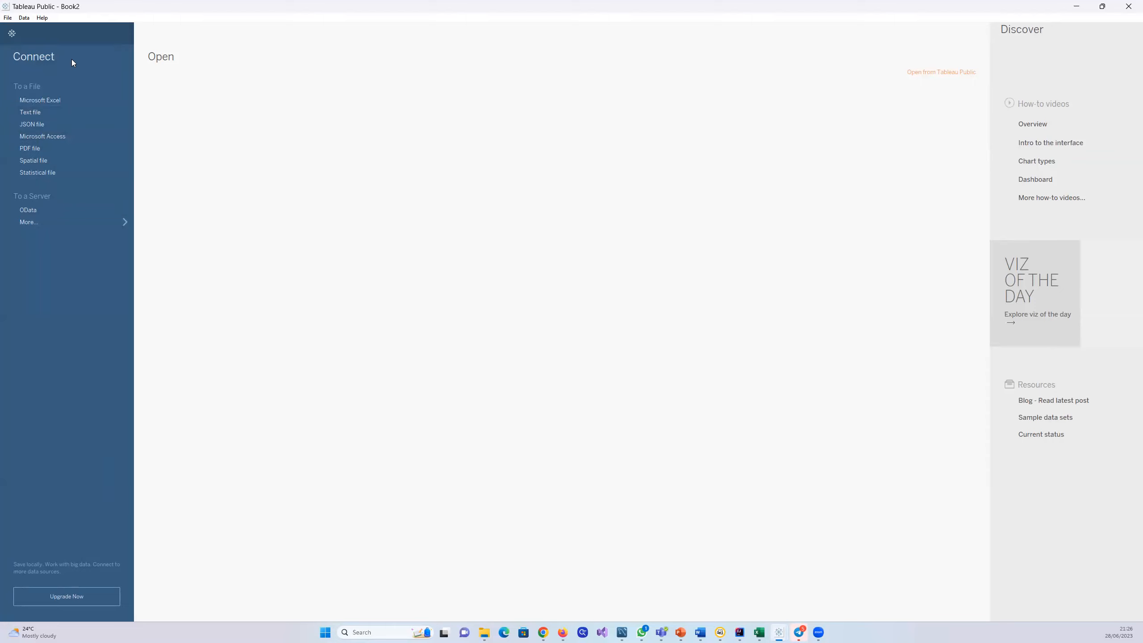
click(12, 33)
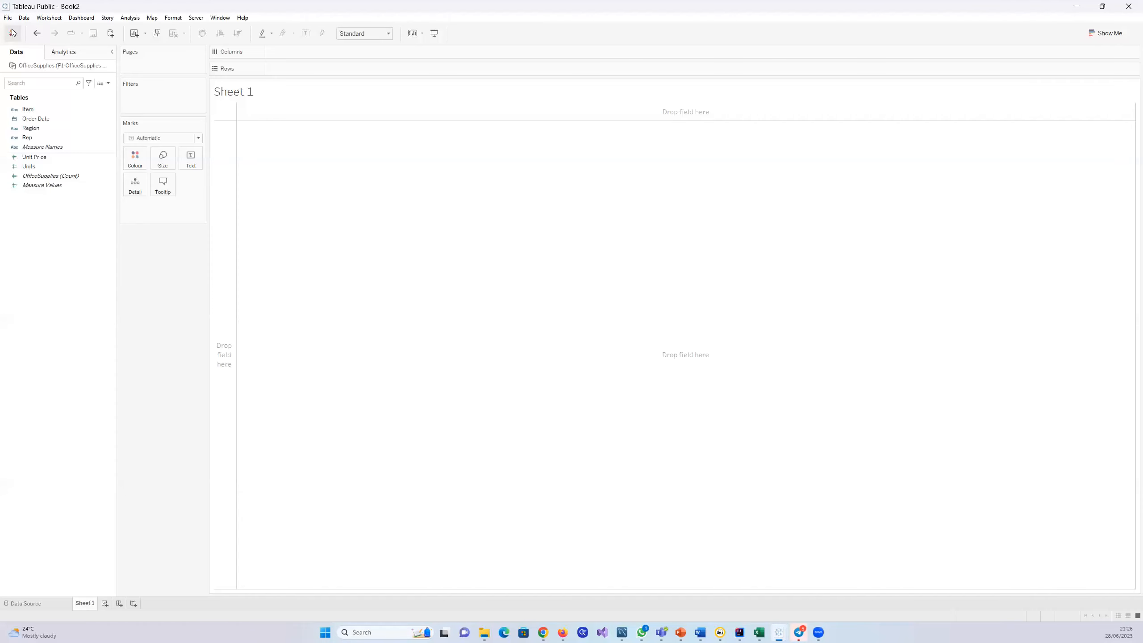
Step: View the Excel workbooks in Downloads available for a connection, cancel without opening one, and return to Sheet 1
click(12, 33)
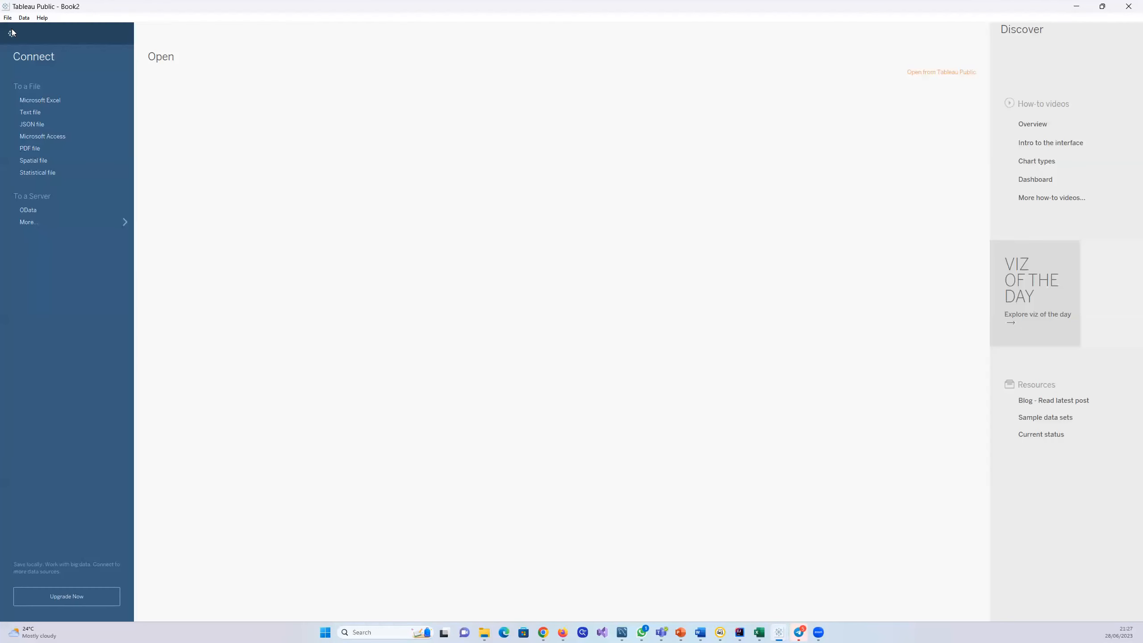
click(31, 100)
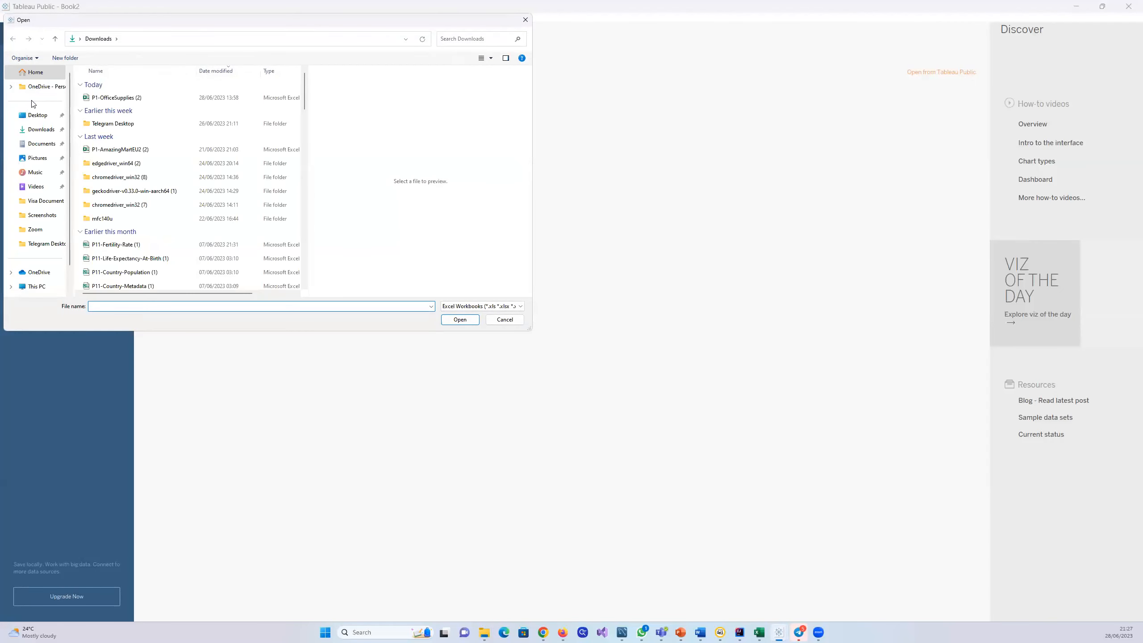
click(525, 19)
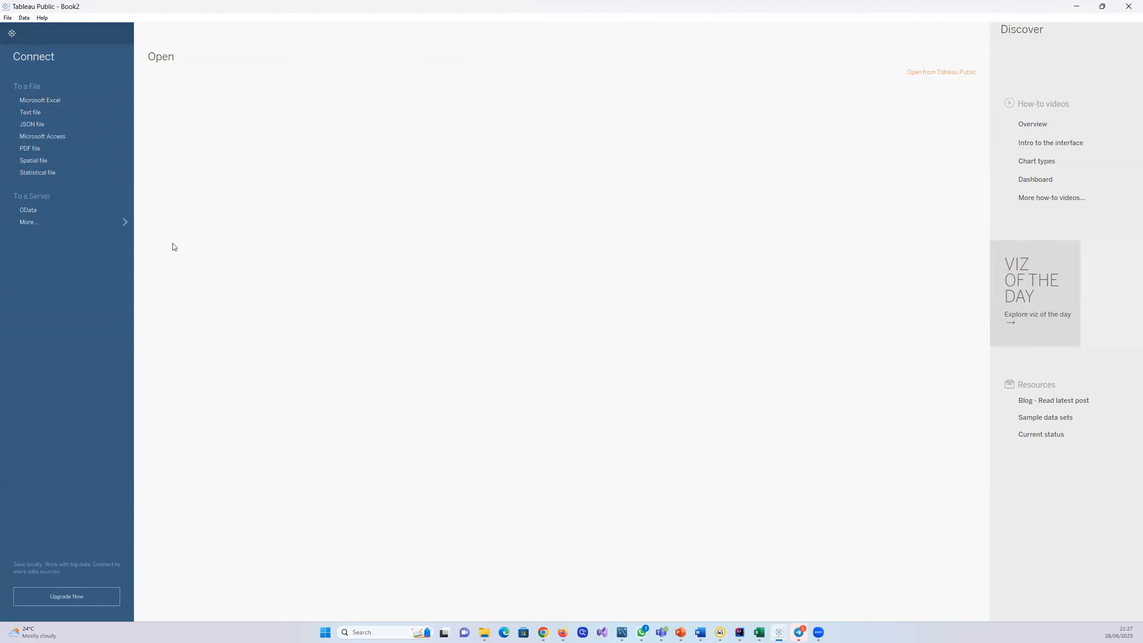
click(12, 36)
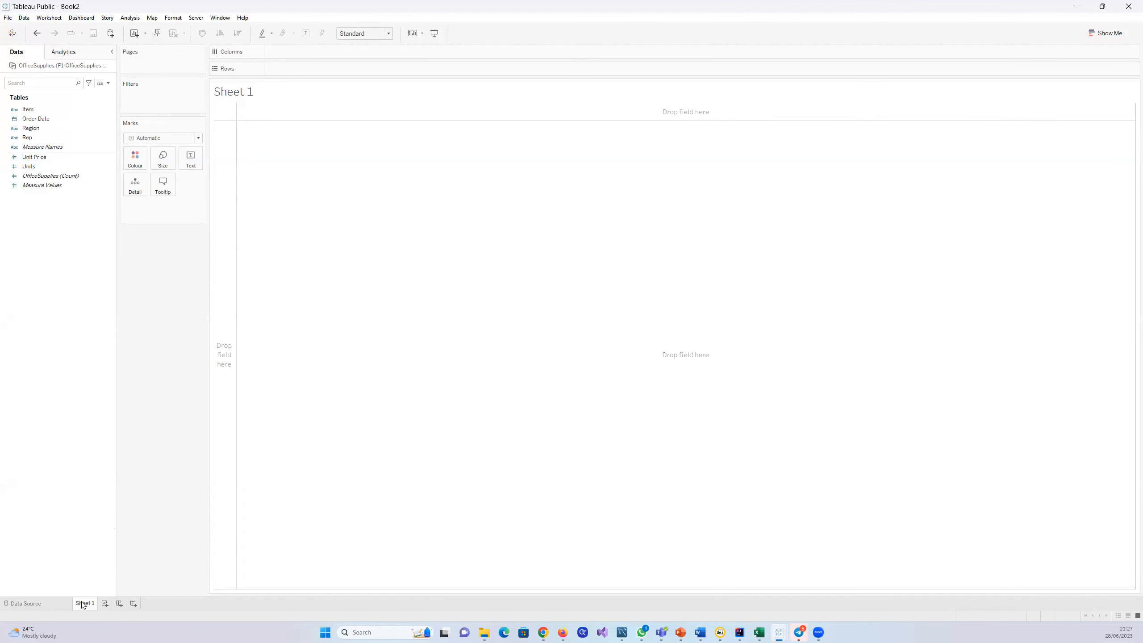
Step: Compare the OfficeSupplies fields and rows on the data source page with the field list in Sheet 1
click(50, 601)
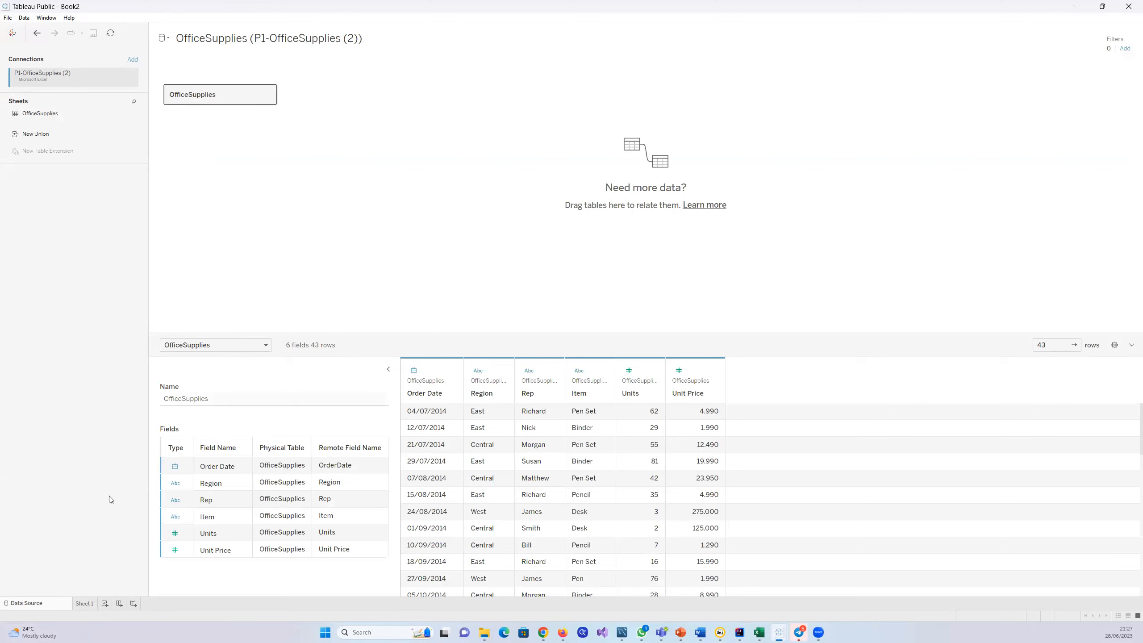
click(84, 604)
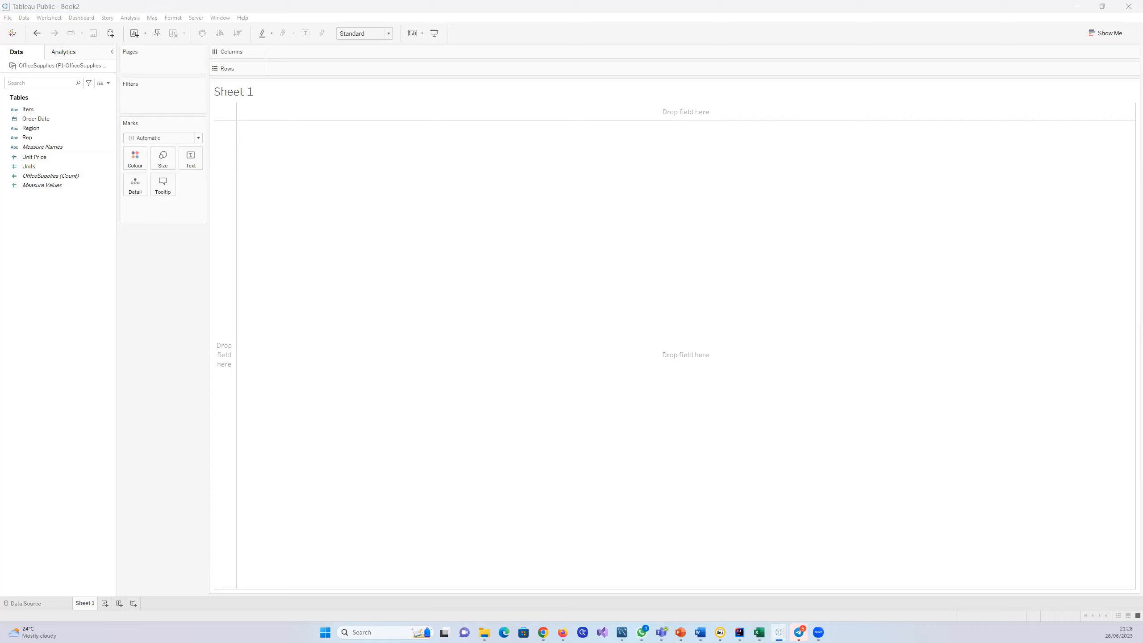
click(45, 147)
click(25, 603)
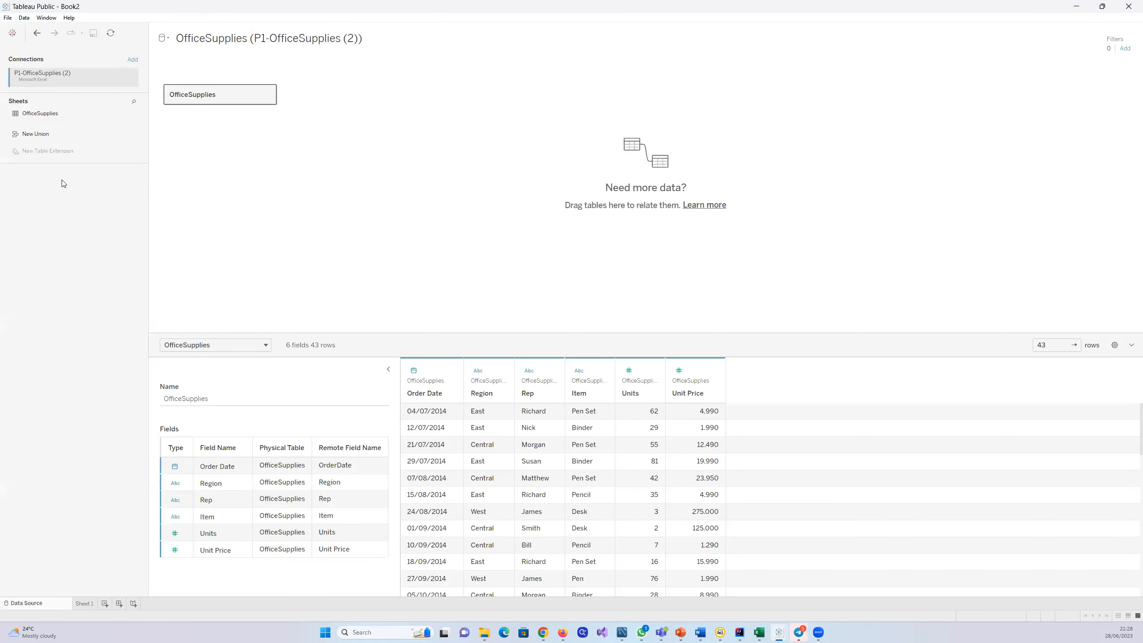
Step: Preview the text file P1-OfficeSupplies (4) as a possible connection, cancel without opening it, and return to the data source page
click(12, 33)
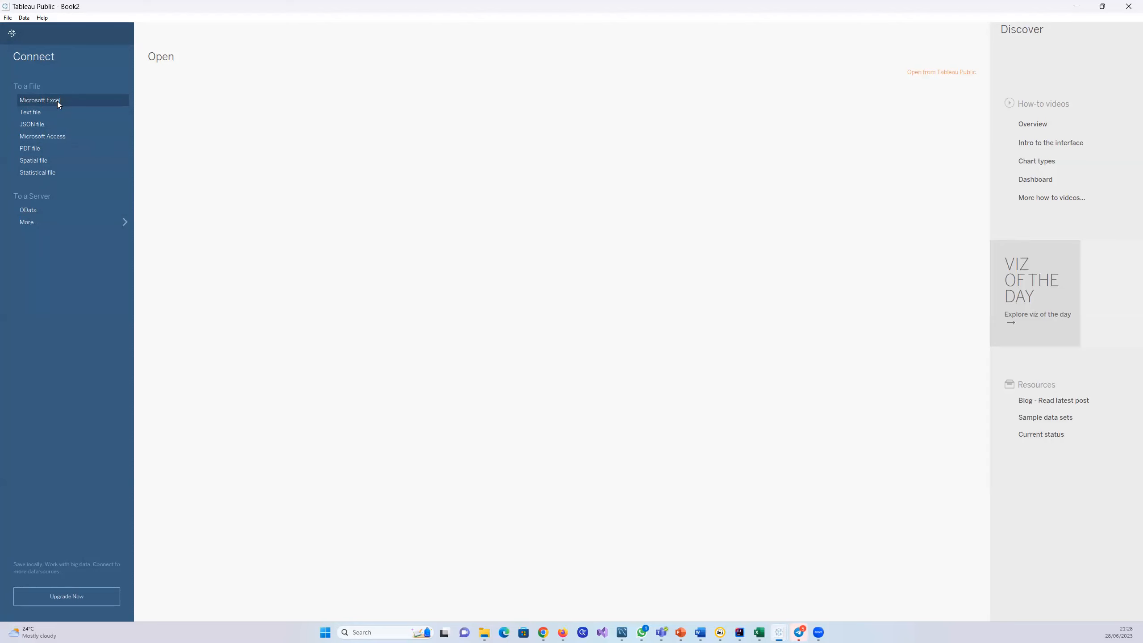
click(35, 112)
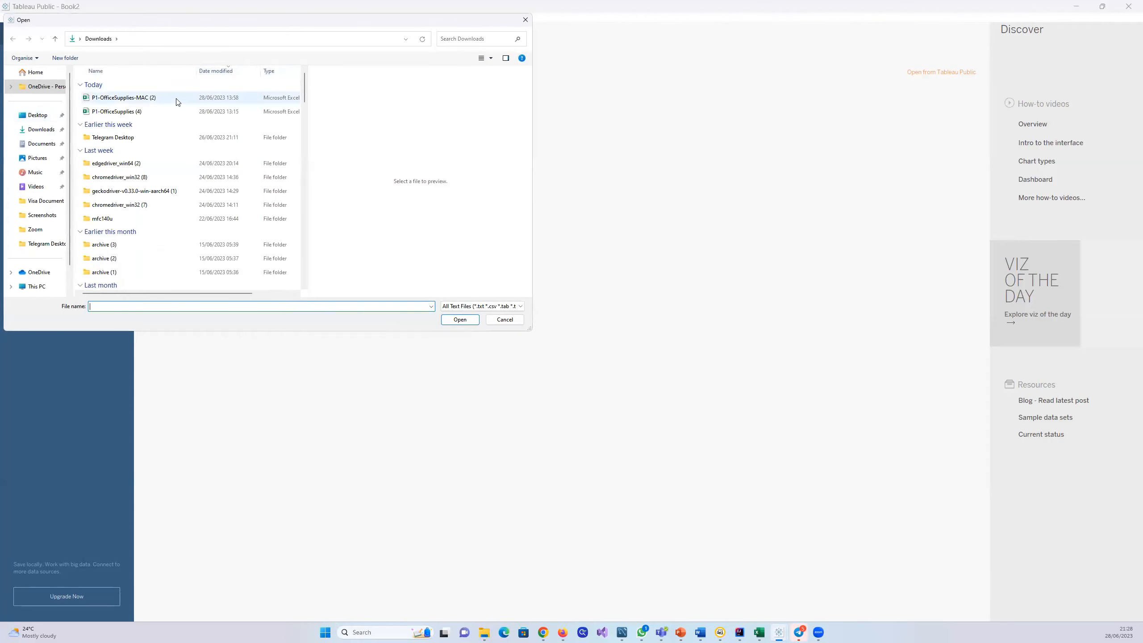
click(160, 116)
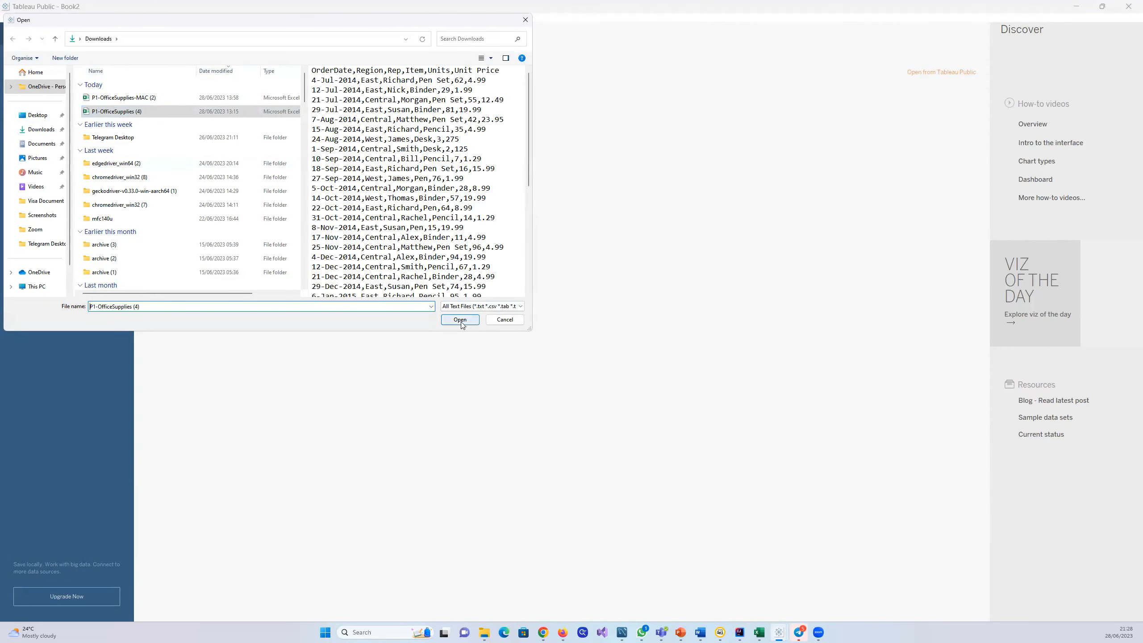
click(525, 19)
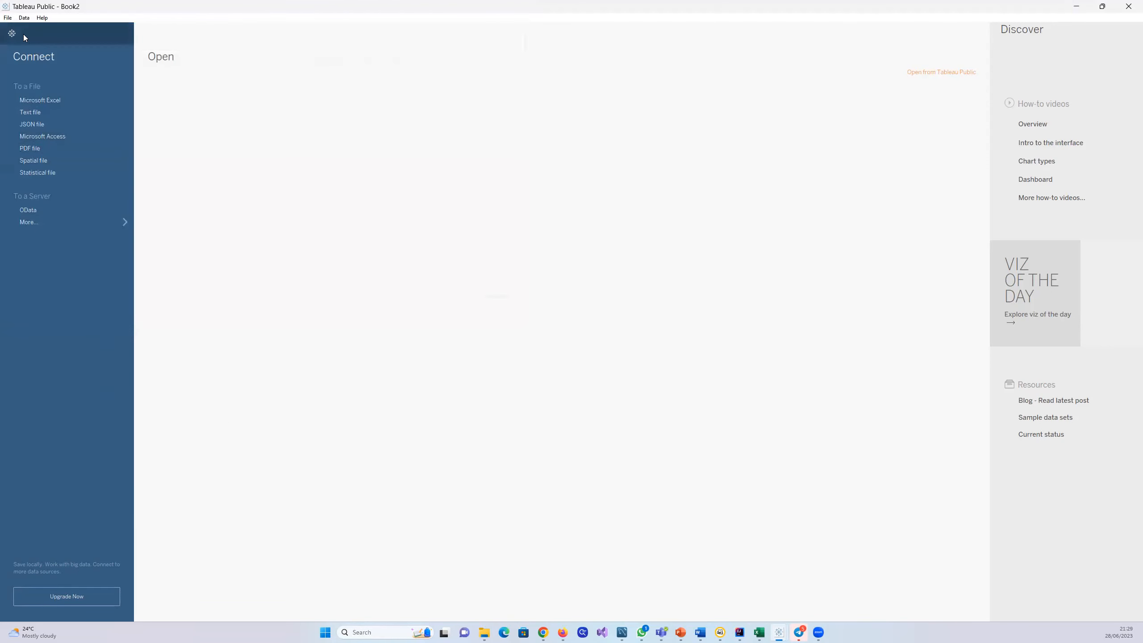
click(12, 34)
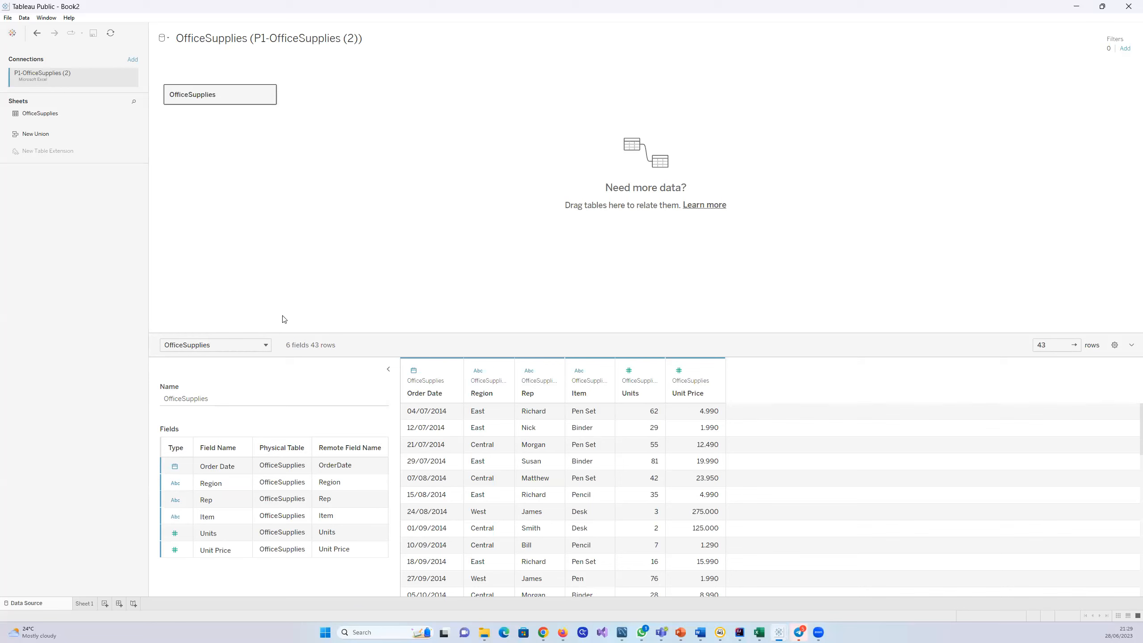
Step: Return to Sheet 1 and examine the Region and Units fields available for the view
click(87, 603)
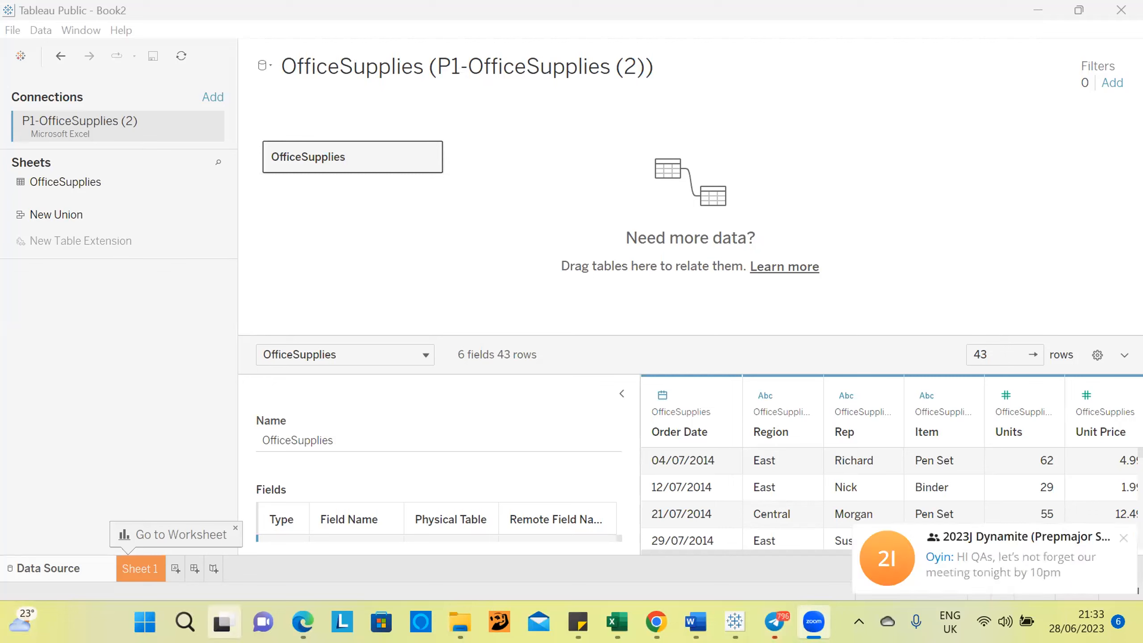
mouse_move(221, 622)
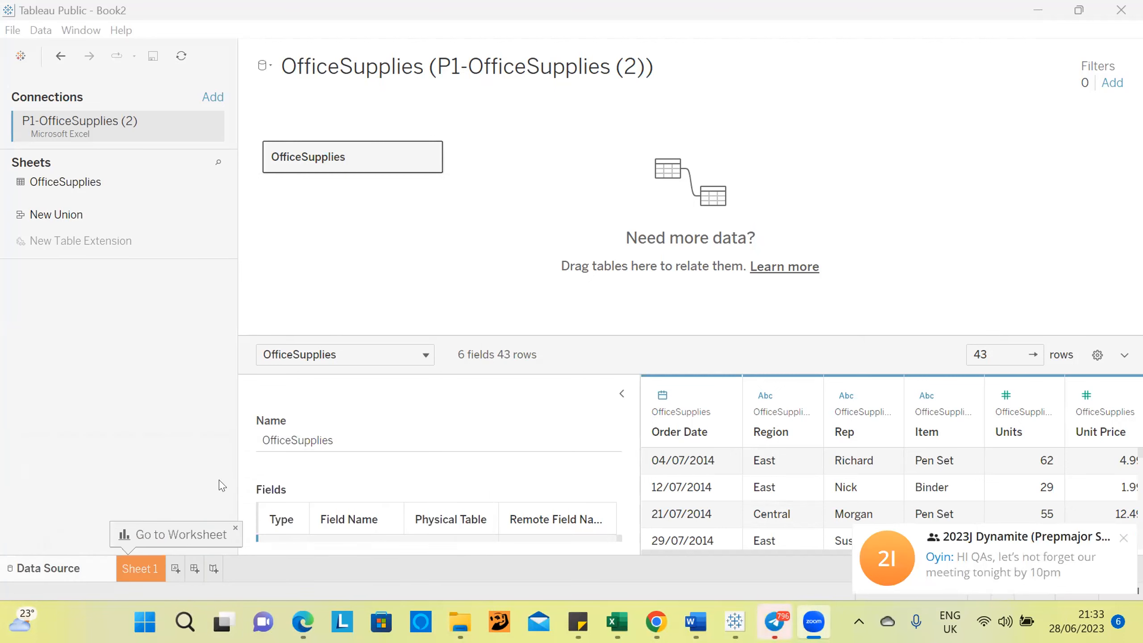
click(146, 568)
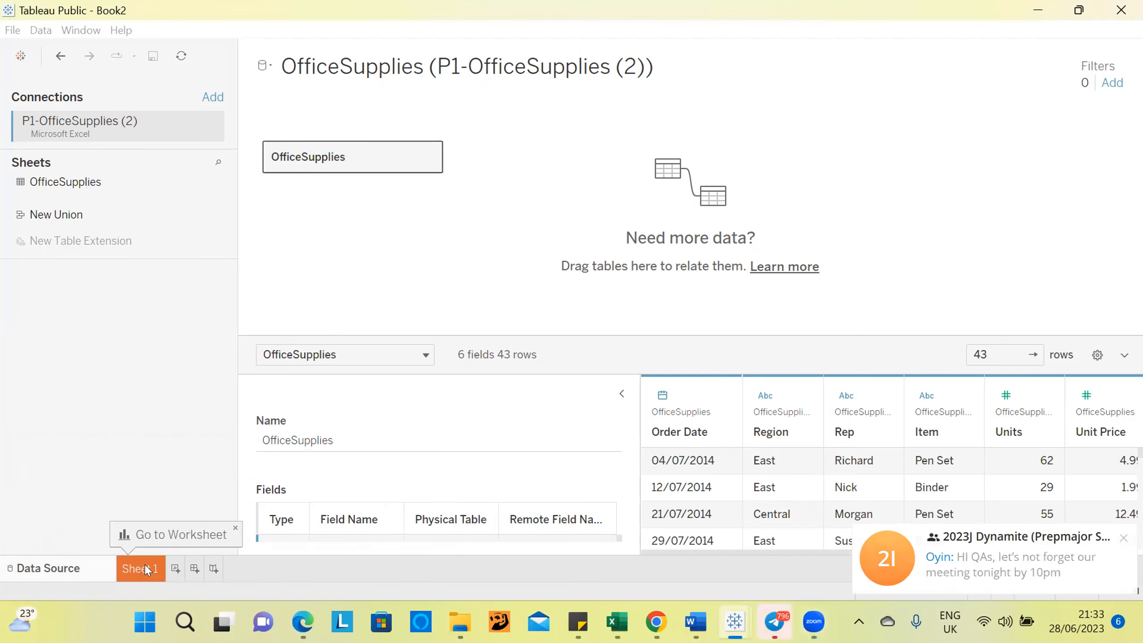
double_click(145, 566)
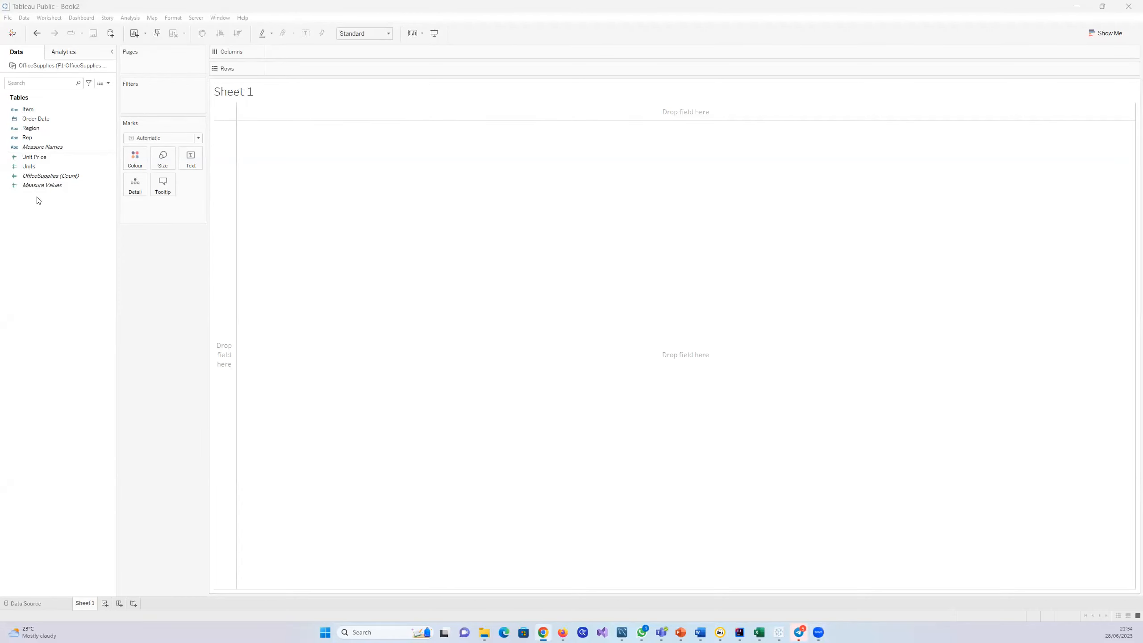
click(71, 128)
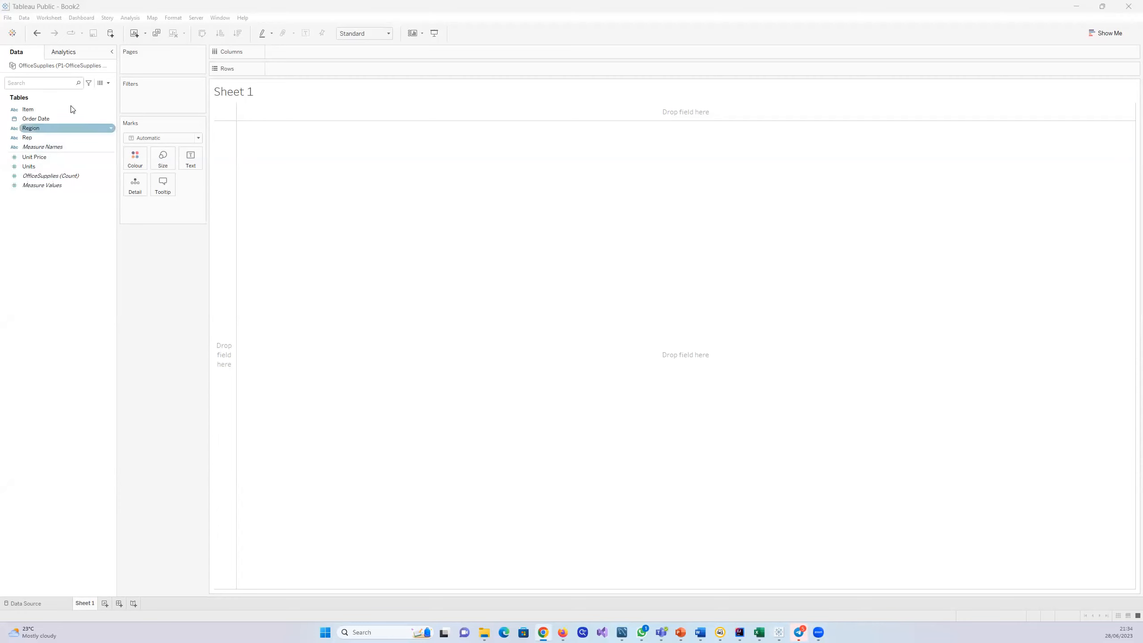
click(69, 166)
Step: Review the OfficeSupplies rows on the data source page, then return to the field list in Sheet 1
click(26, 604)
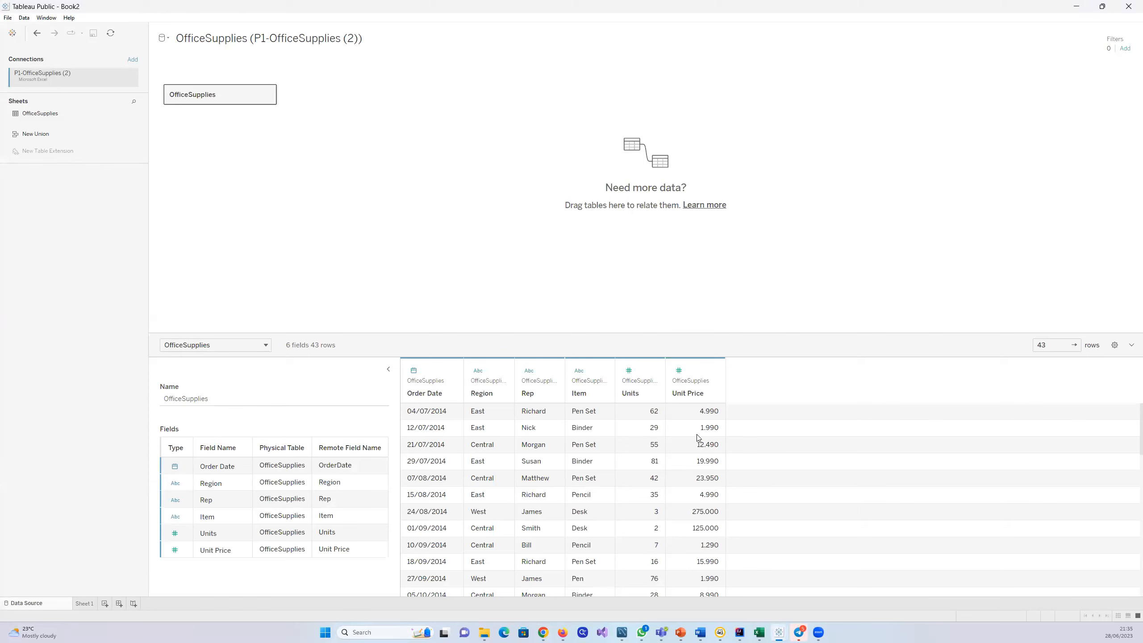
scroll(671, 502, down, 3)
scroll(670, 503, up, 3)
click(84, 604)
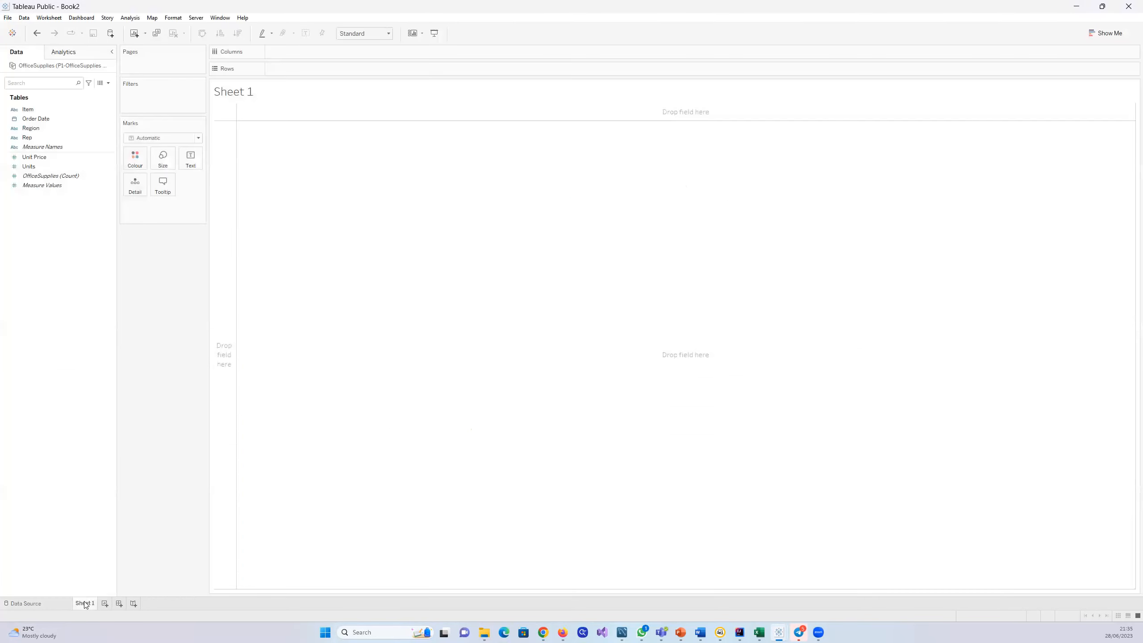
click(70, 175)
Step: View the Show Me chart types and the dimensions and measures they require without choosing one
click(1094, 31)
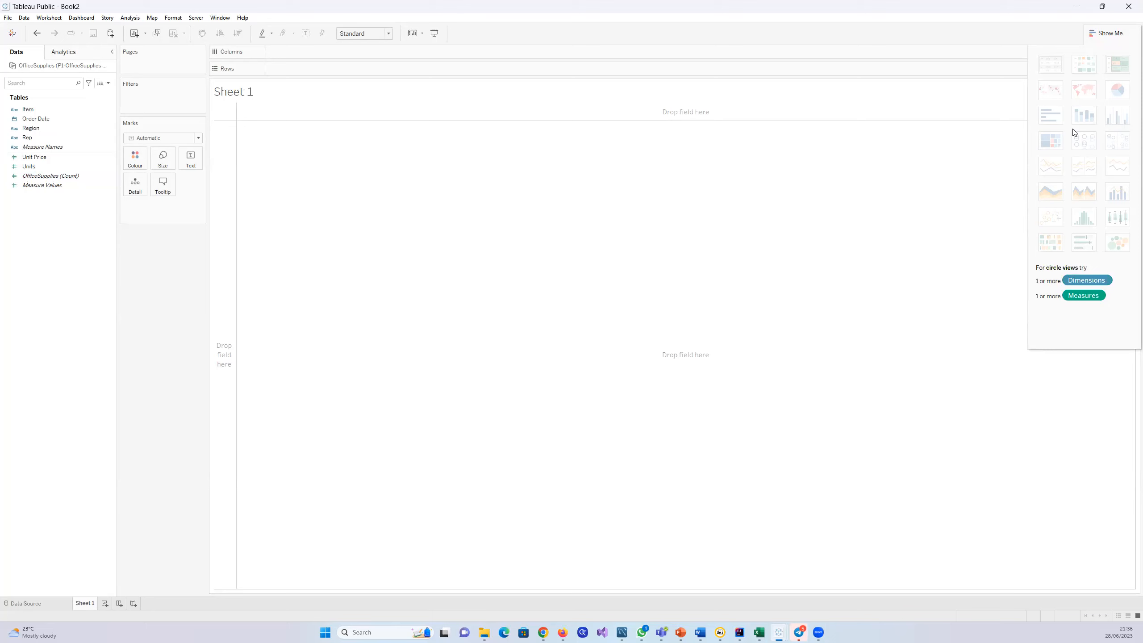
click(45, 157)
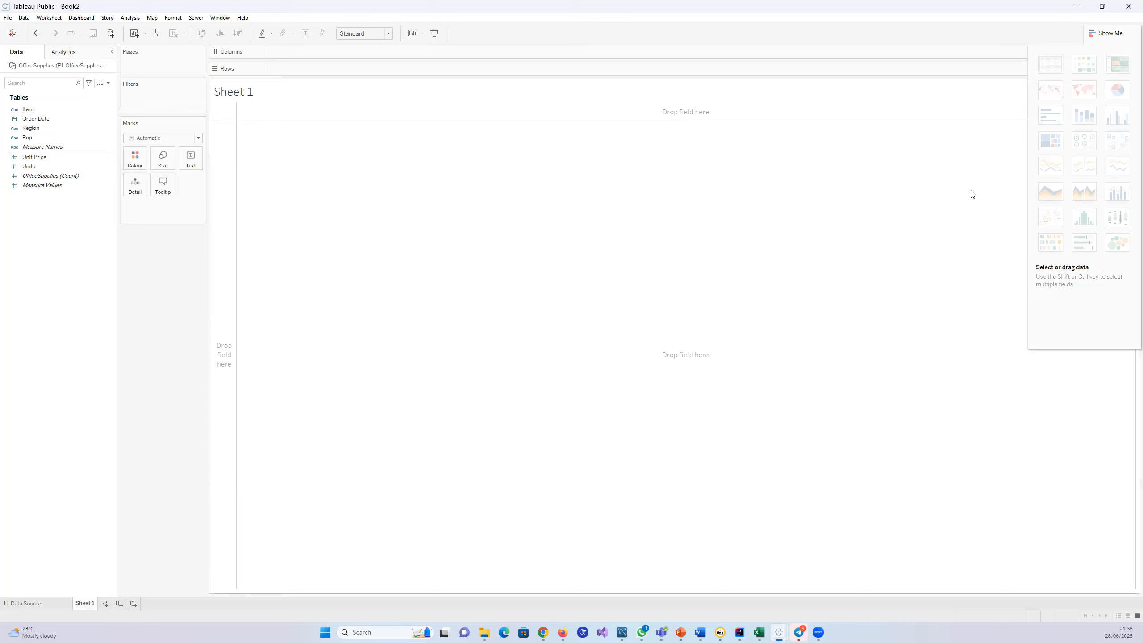
click(1092, 34)
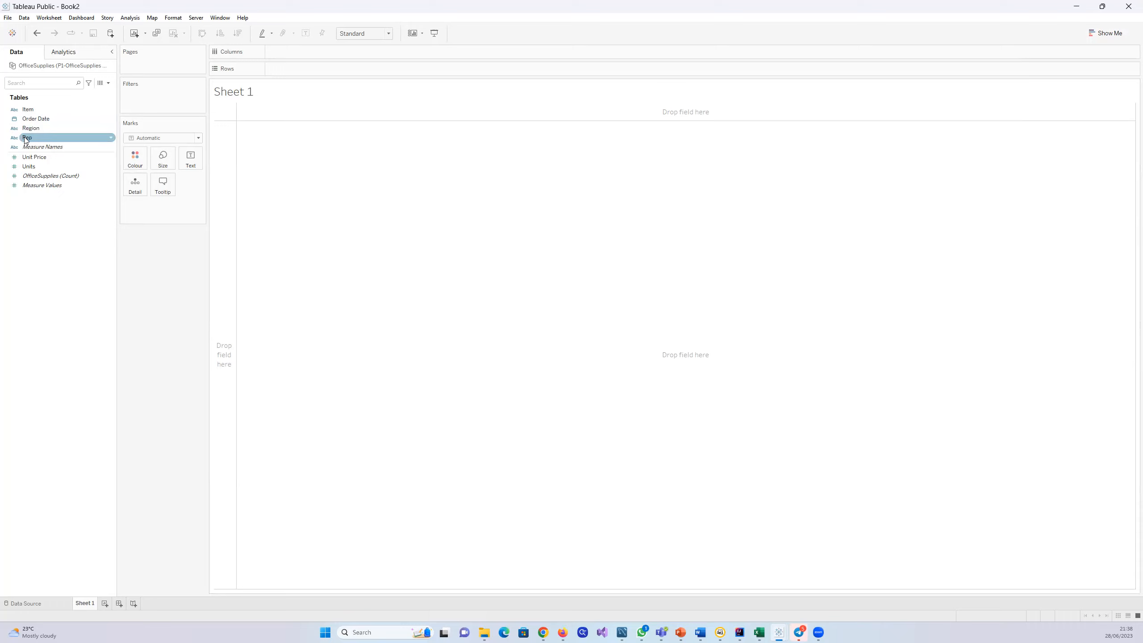
Step: Build a text table with Rep in the rows and the summed Units as its values
click(28, 157)
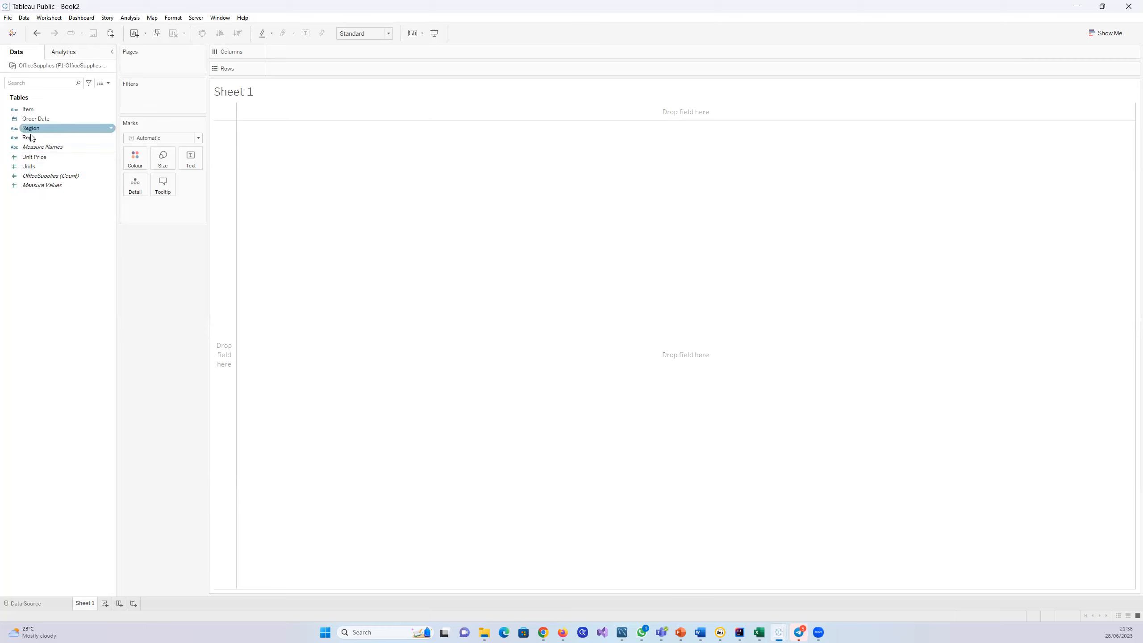
drag(32, 138, 326, 156)
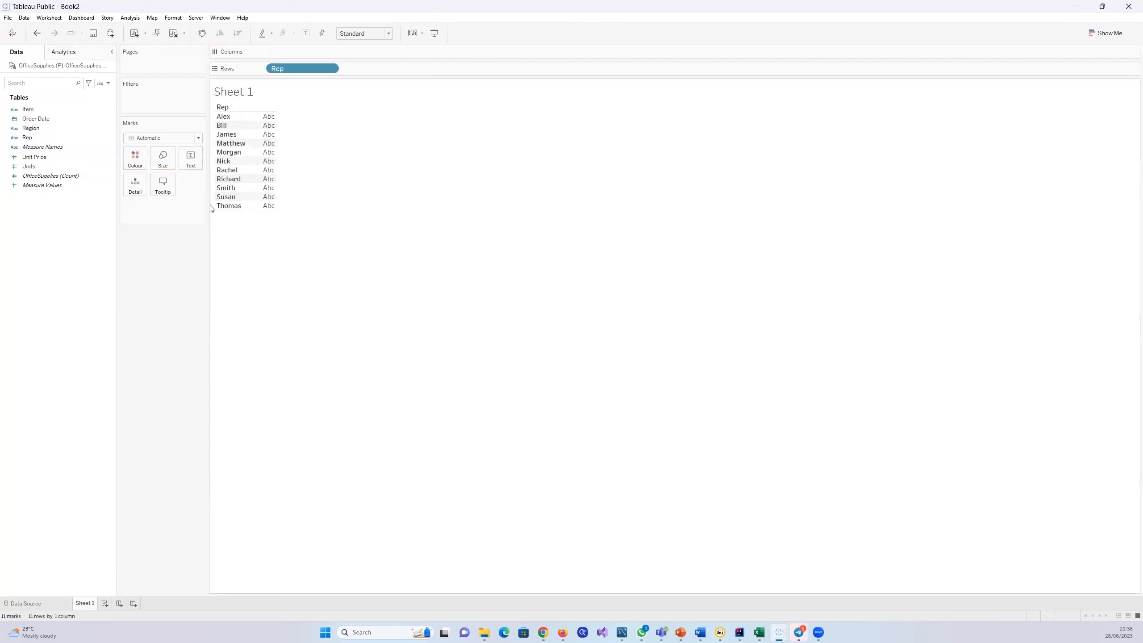
drag(29, 167, 252, 148)
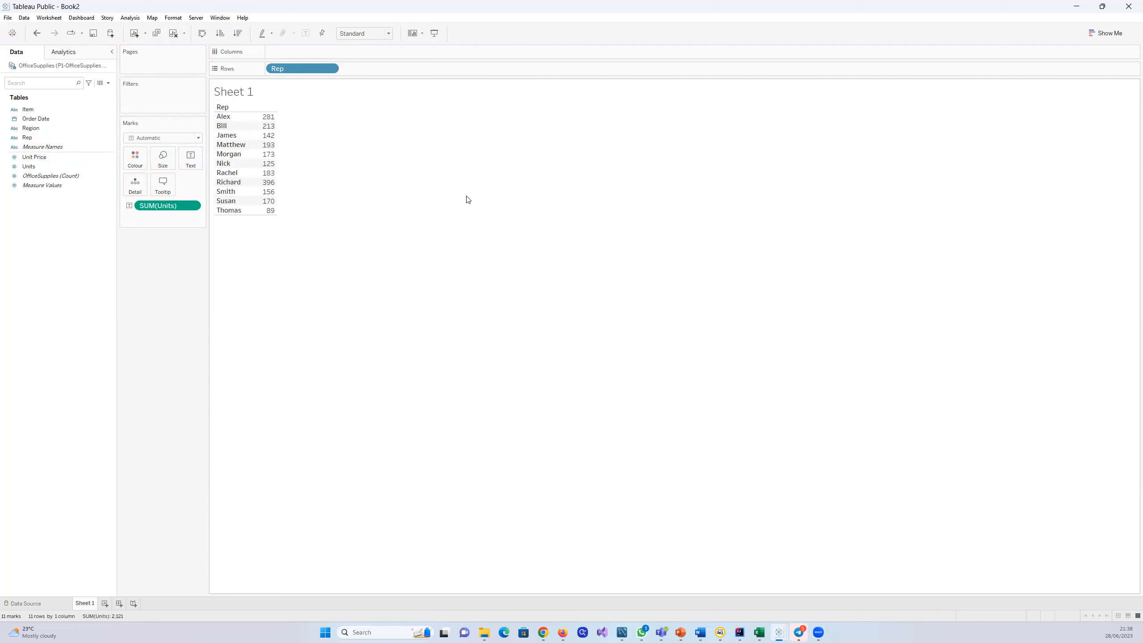
Step: Convert the table to a pie chart of Units per Rep, fit it to Entire View and inspect its slices
click(1094, 32)
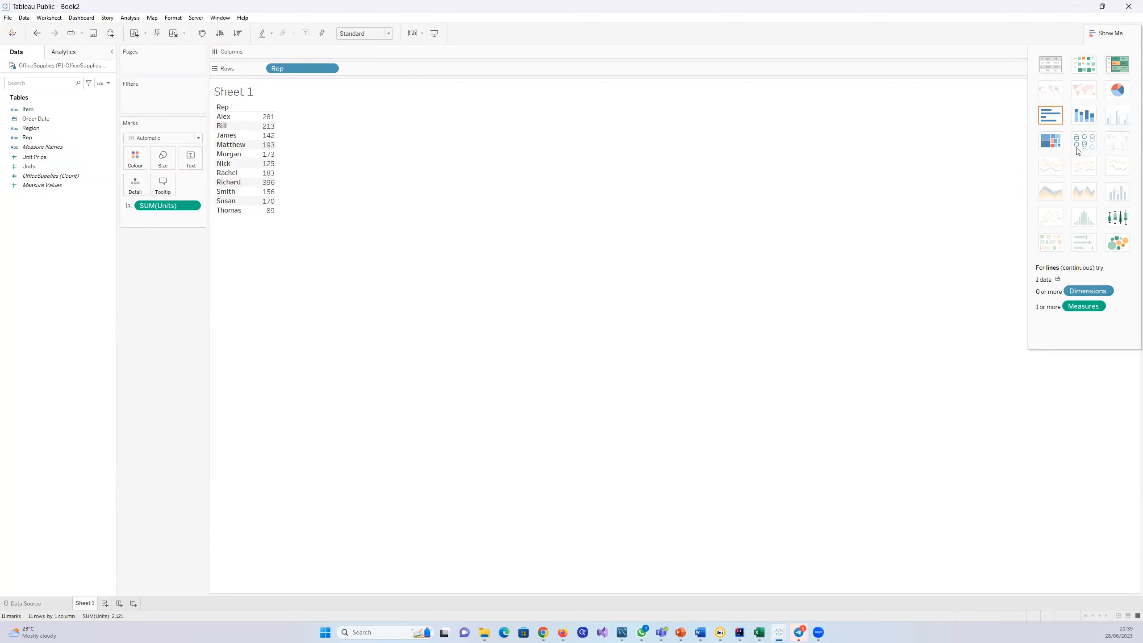
click(1120, 91)
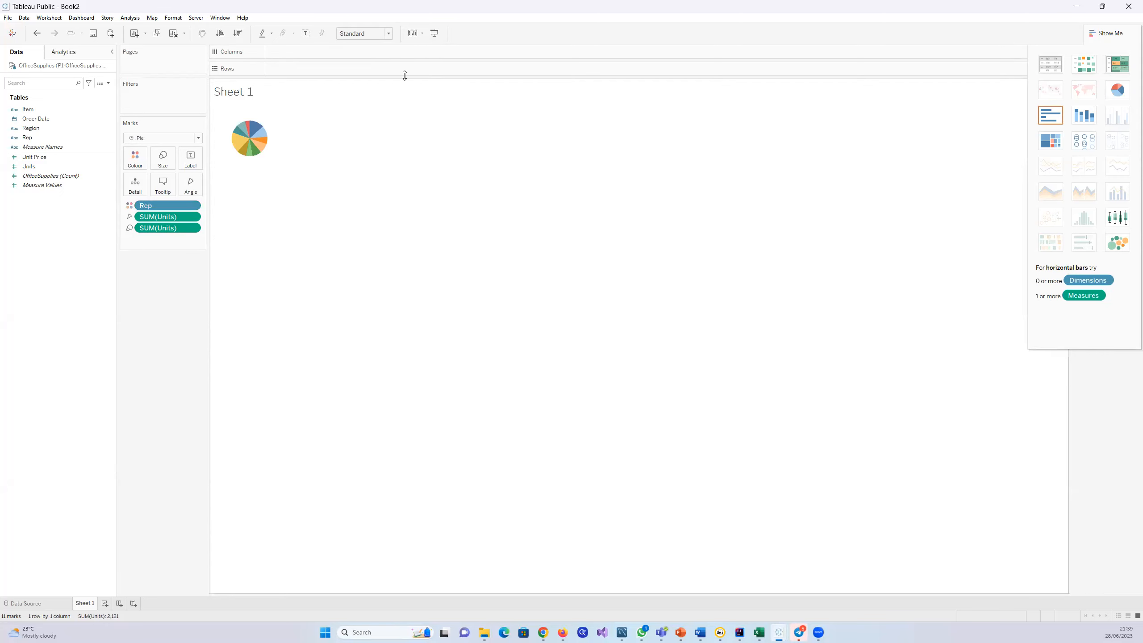
click(390, 35)
click(366, 64)
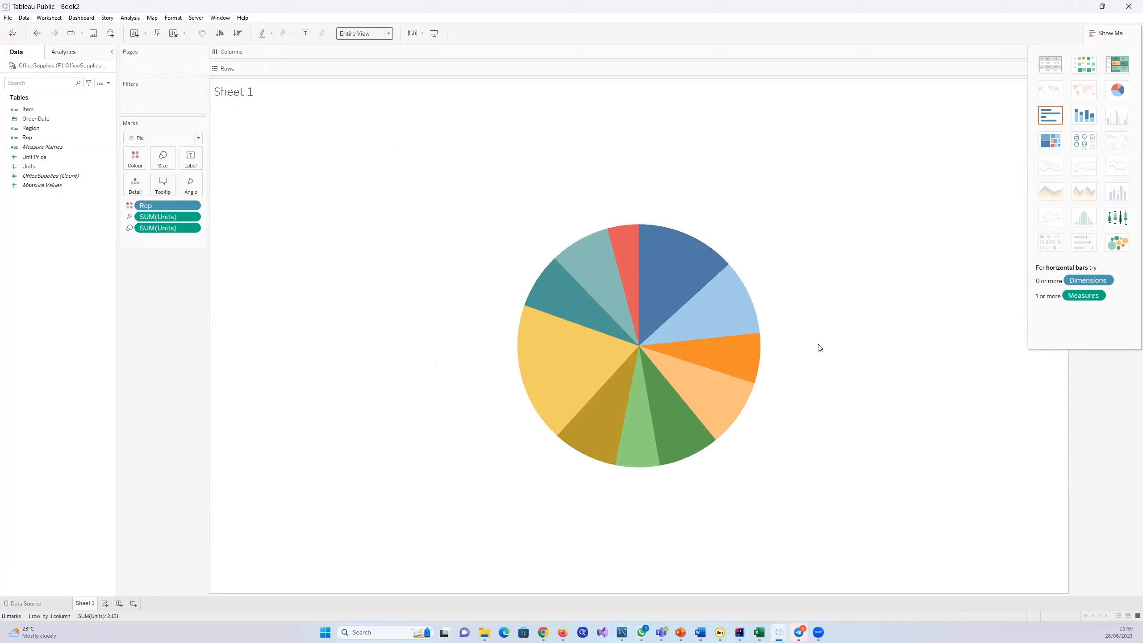
mouse_move(704, 356)
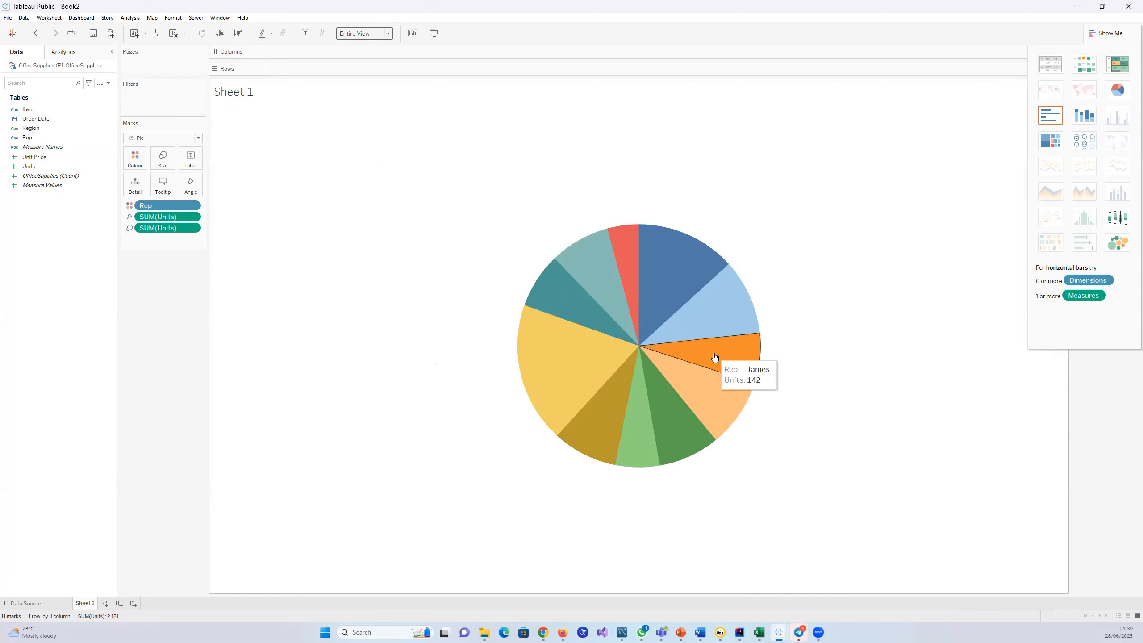
mouse_move(679, 290)
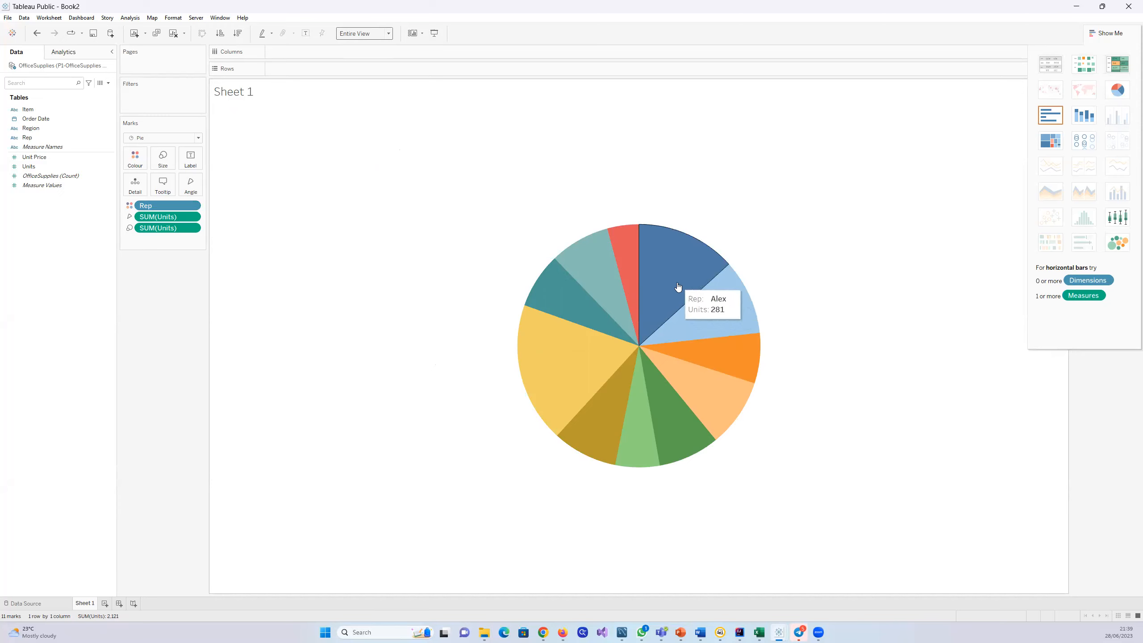
mouse_move(718, 315)
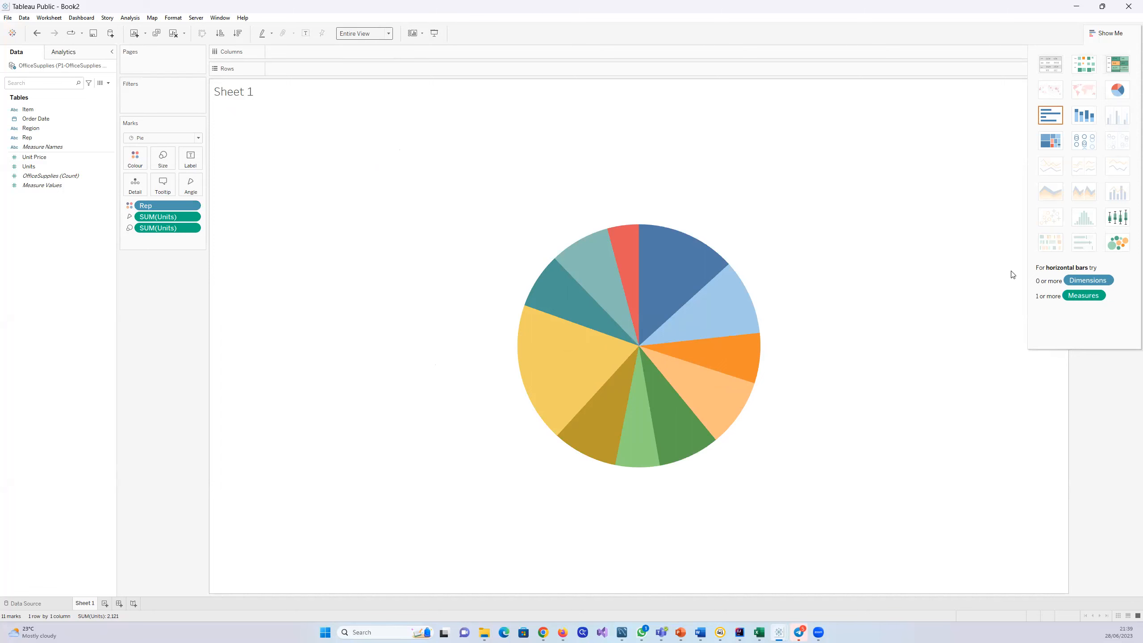
Step: Change the chart to packed bubbles and inspect the Units of individual reps
click(1118, 244)
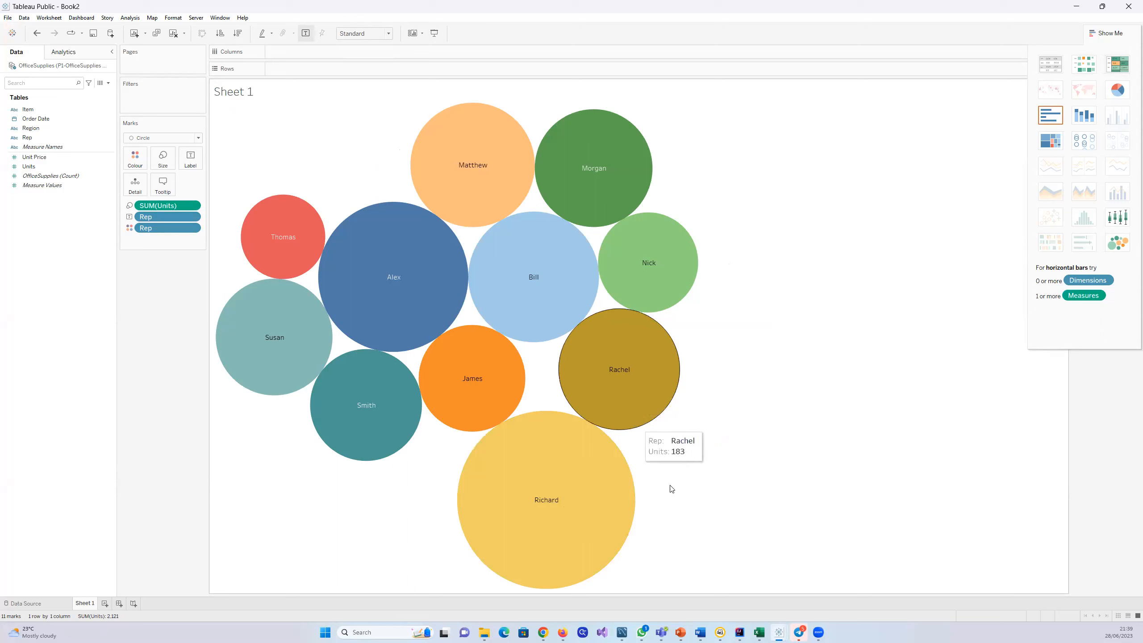
mouse_move(541, 504)
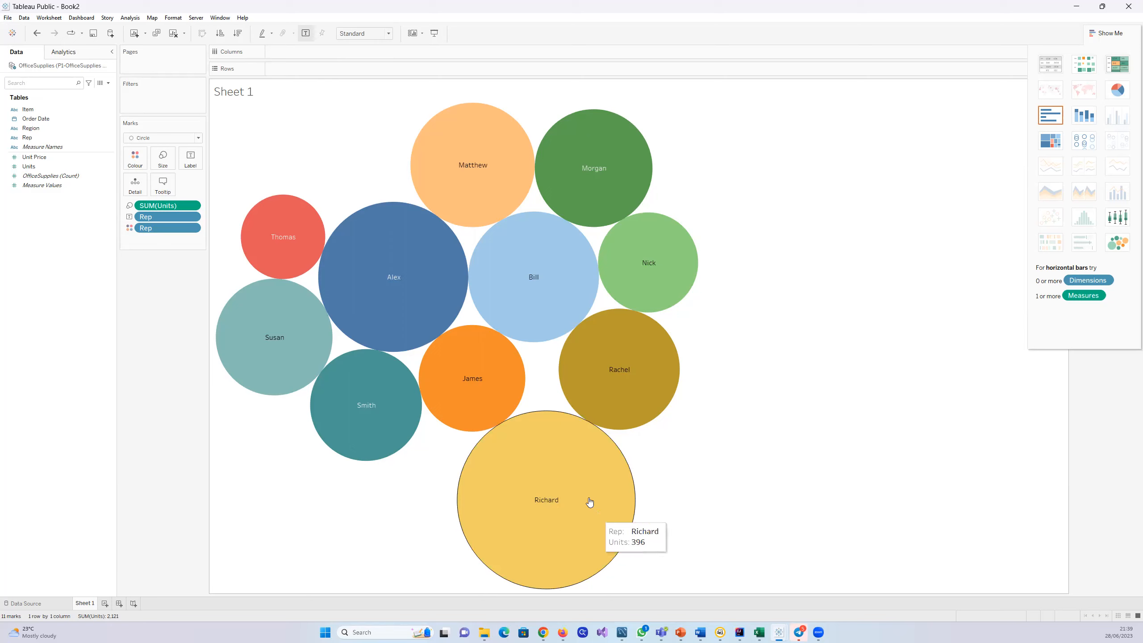
mouse_move(341, 285)
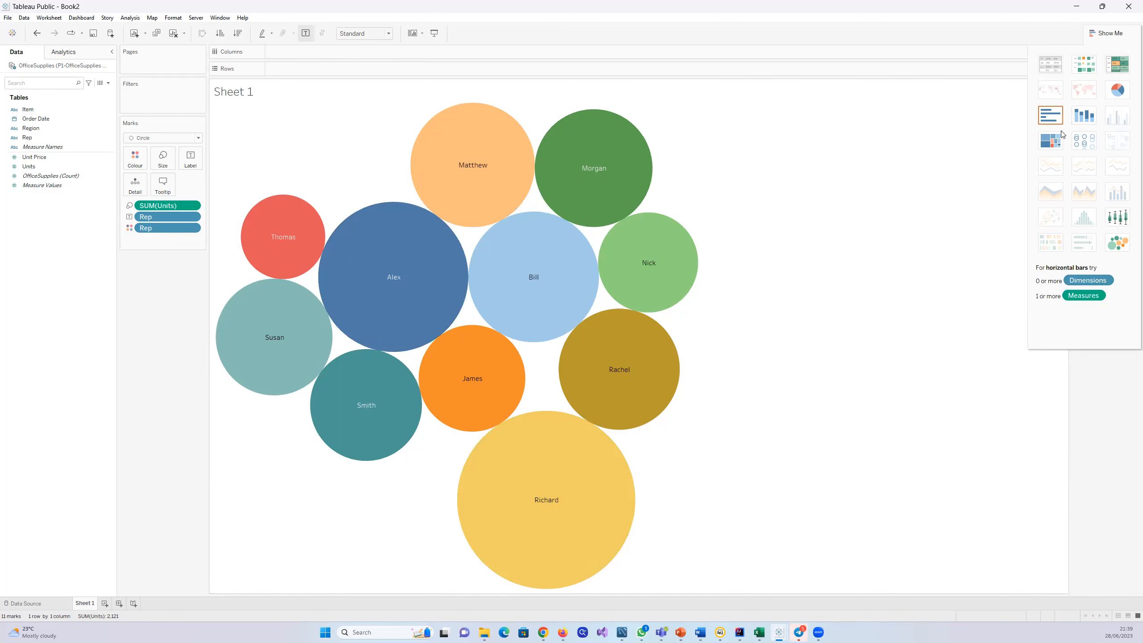
Step: Try the Units per Rep as a treemap, a box-and-whisker plot, horizontal bars and stacked bars in turn
click(1050, 141)
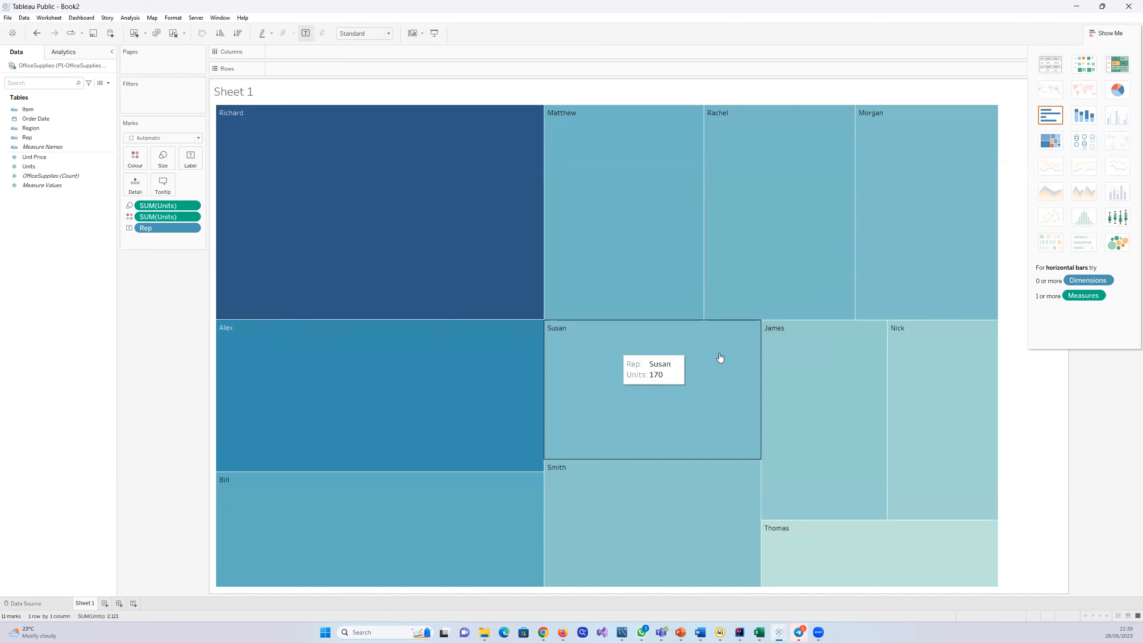
click(1113, 218)
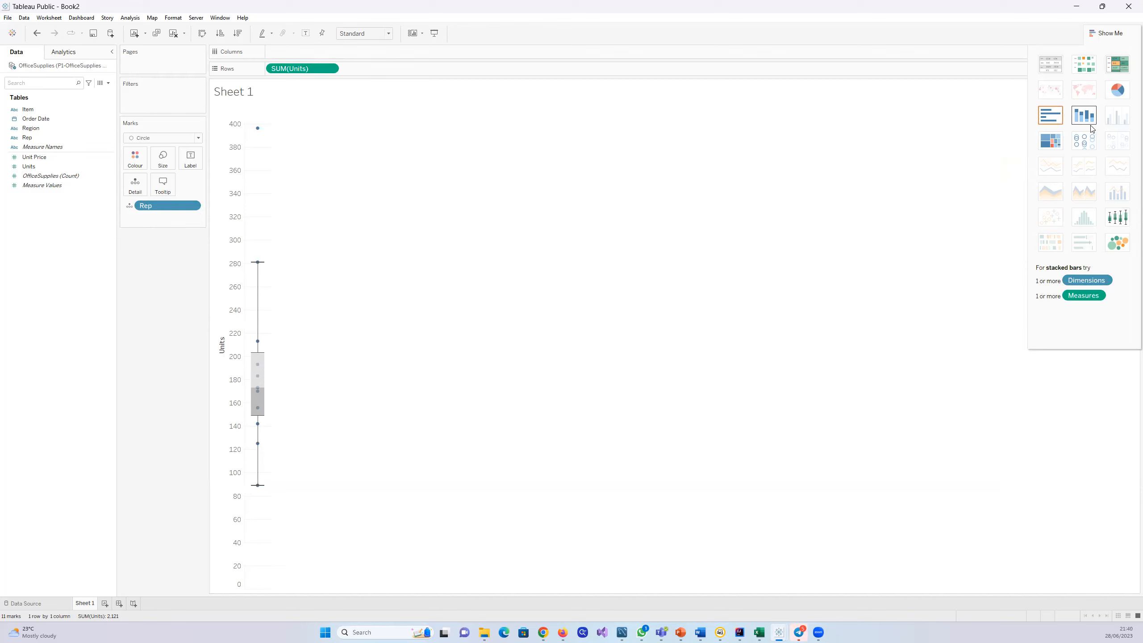
click(1058, 121)
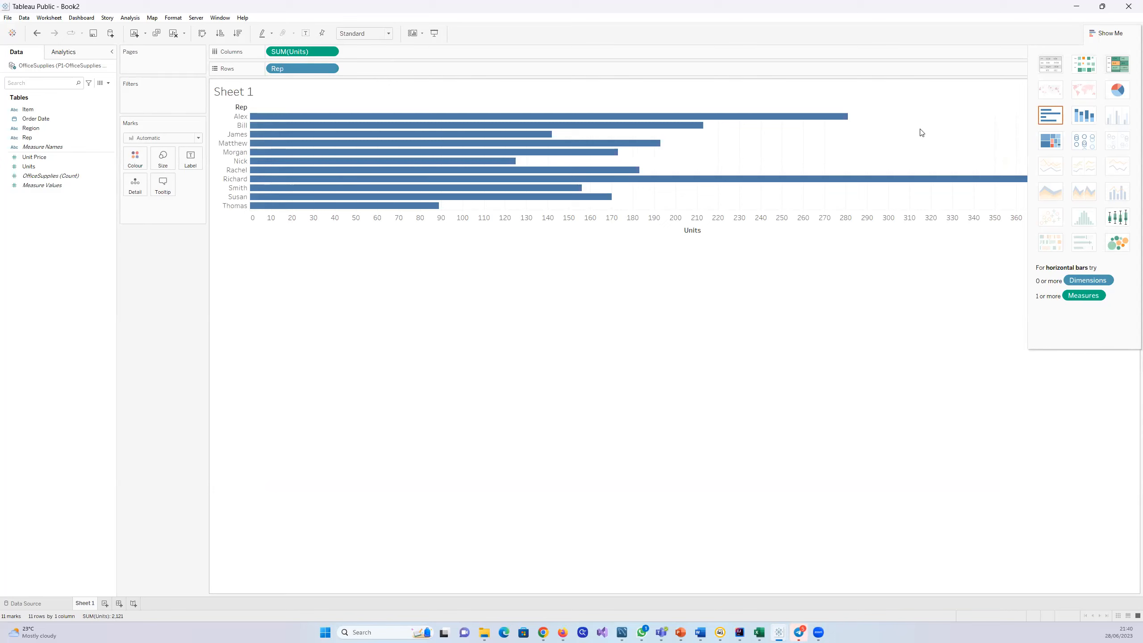
click(1095, 114)
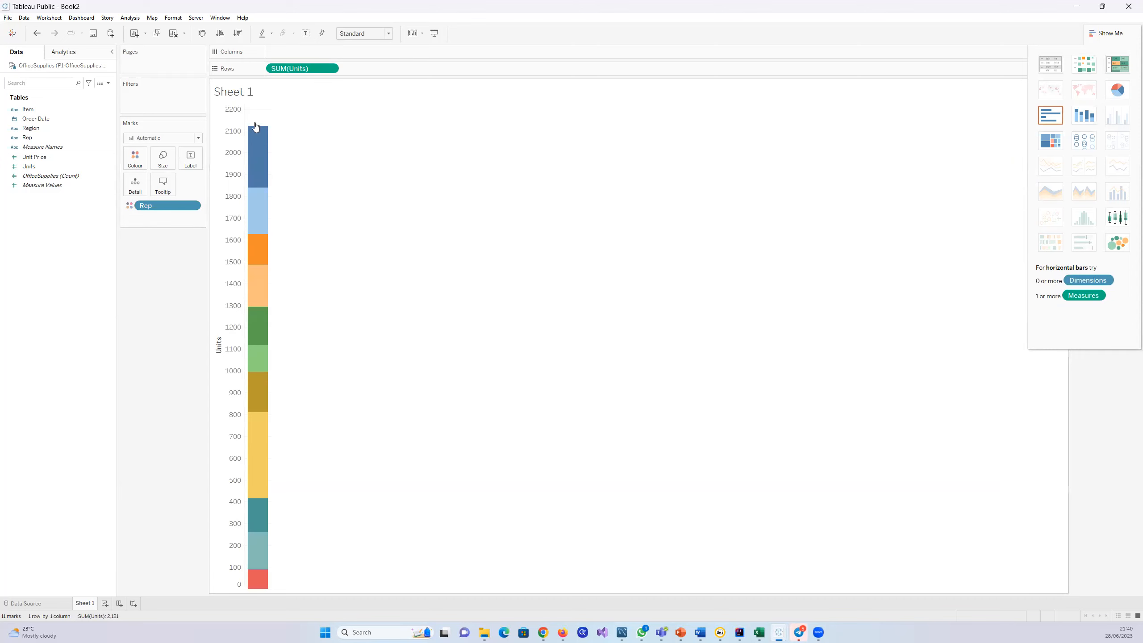
mouse_move(269, 233)
Step: Clear Sheet 1 by removing Rep from the marks and SUM(Units) from the rows
drag(151, 208, 50, 248)
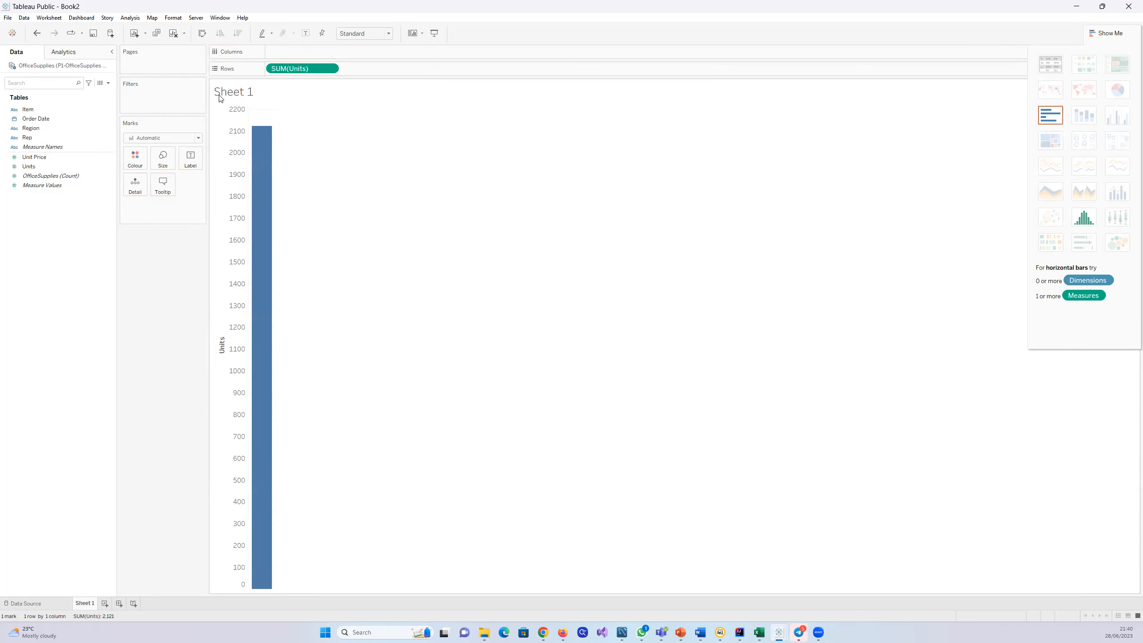
drag(313, 68, 42, 226)
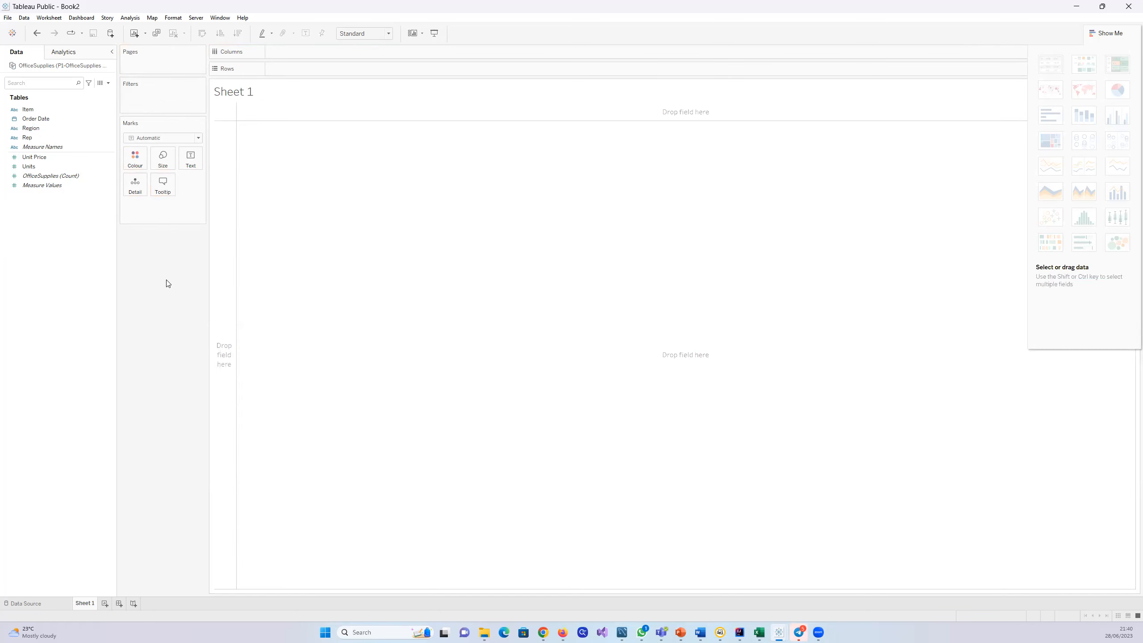
Step: Place Rep in the columns, close the Show Me chart list and take Rep off the sheet again
click(27, 138)
drag(27, 138, 347, 51)
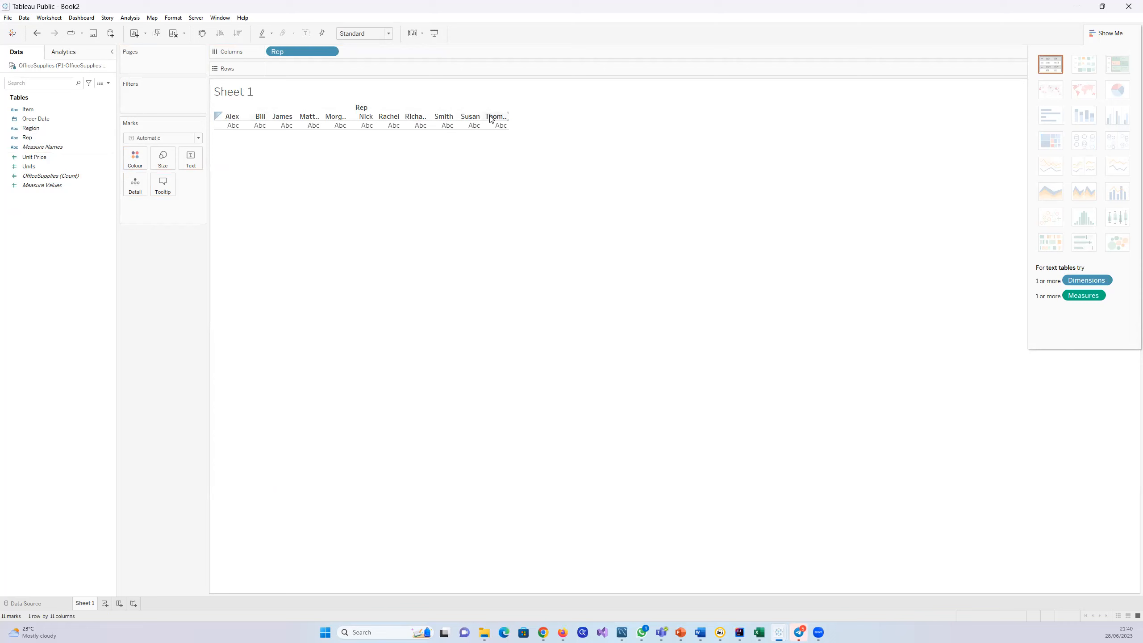
click(31, 167)
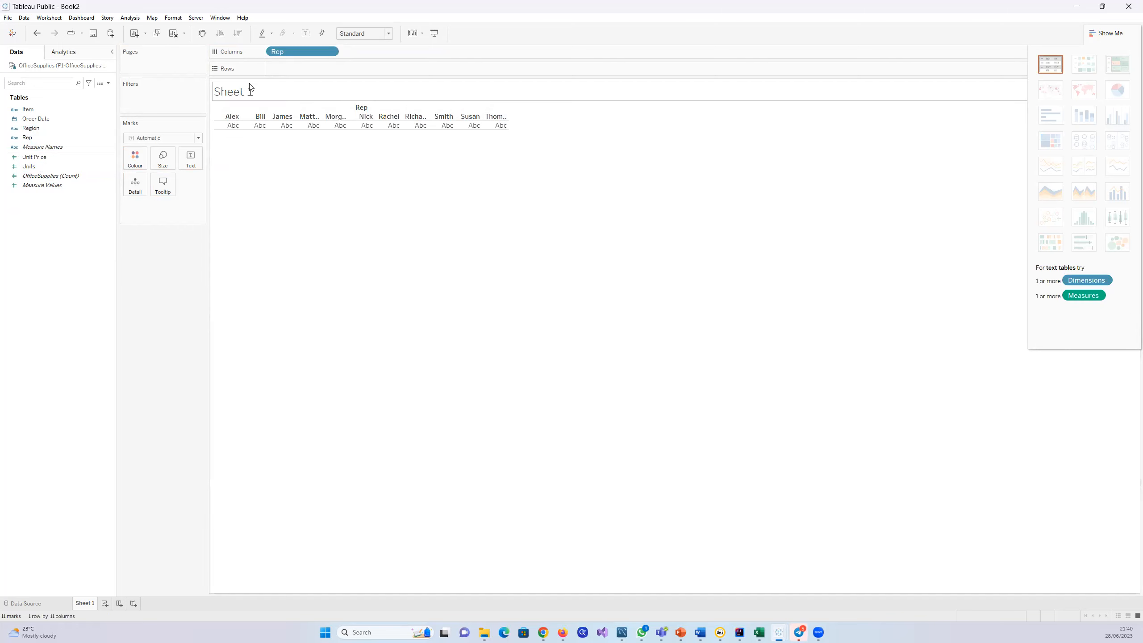
click(1105, 33)
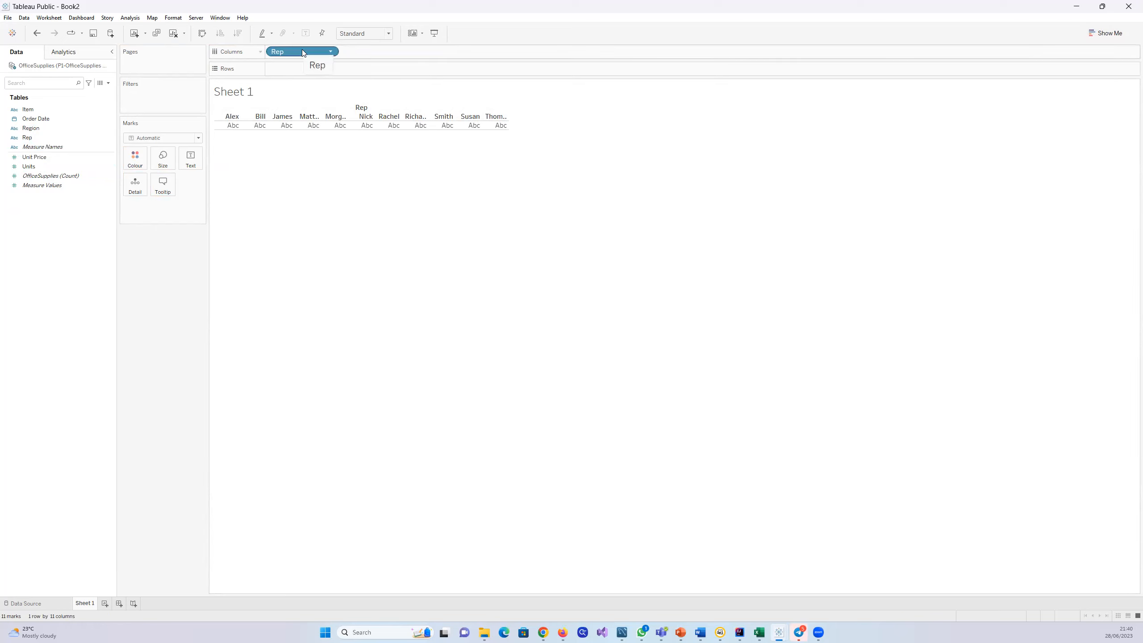
drag(302, 53, 2, 355)
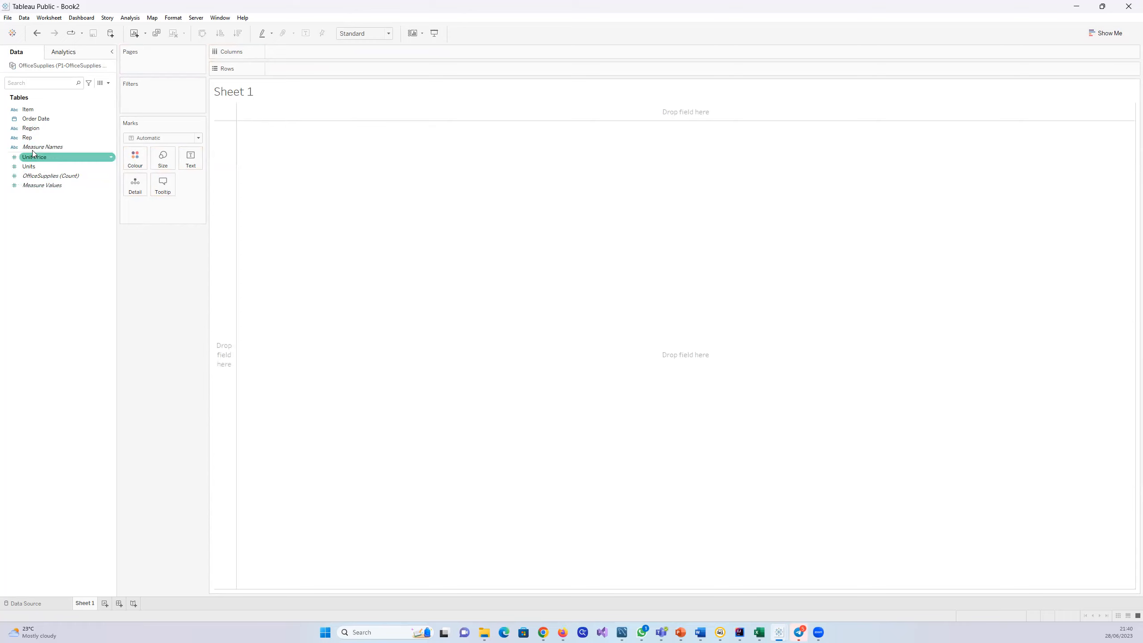
Step: Build a vertical bar chart with Rep in the columns and summed Units in the rows, and display the Show Me alternatives
drag(24, 140, 324, 50)
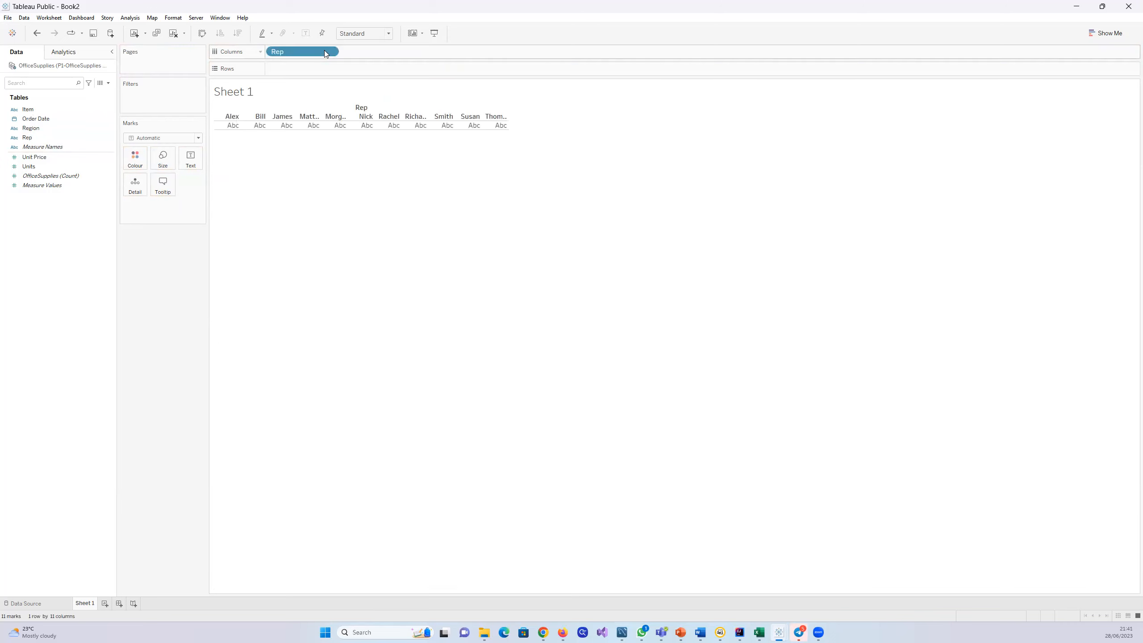
drag(28, 168, 307, 74)
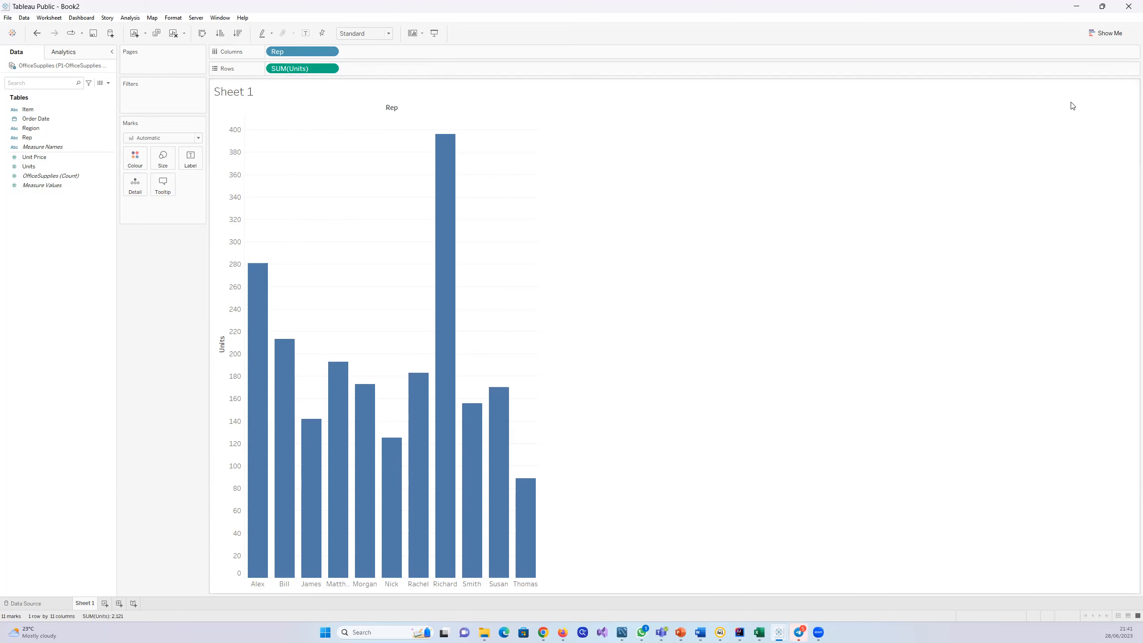
click(1090, 34)
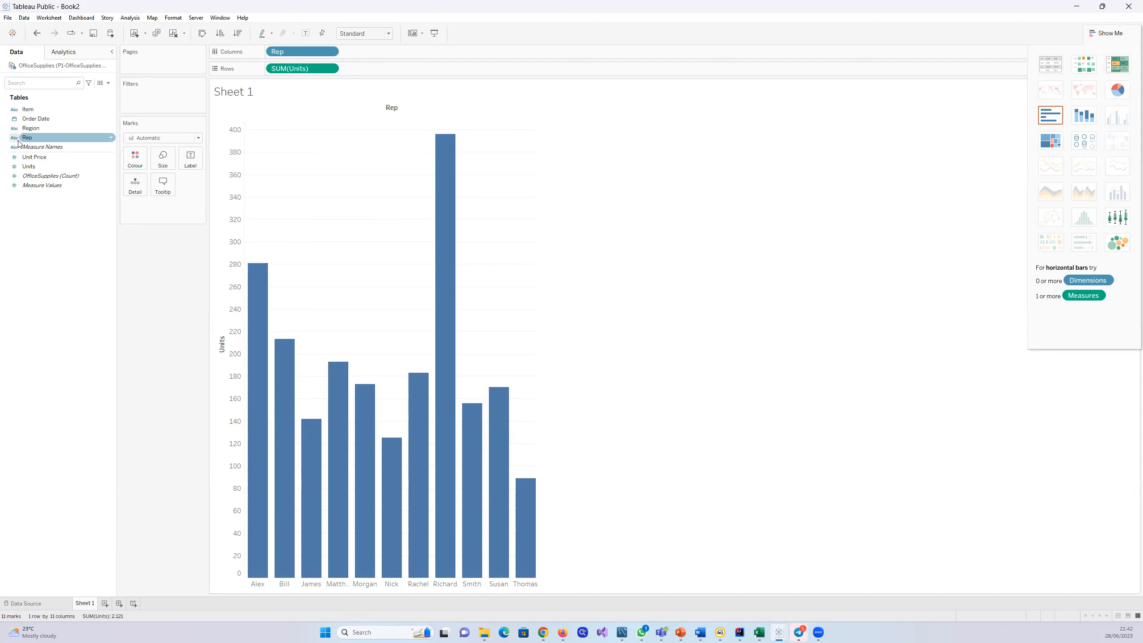
Step: Remove SUM(Units) from the rows and Rep from the columns, and close the Show Me chart list
drag(297, 68, 46, 213)
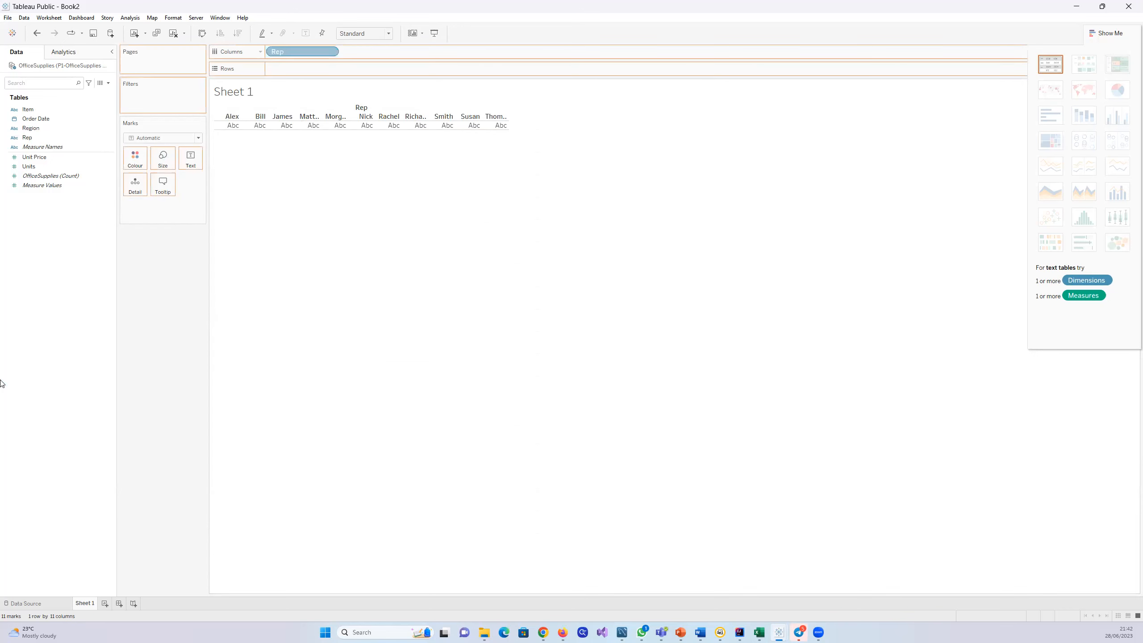
drag(1, 384, 2, 383)
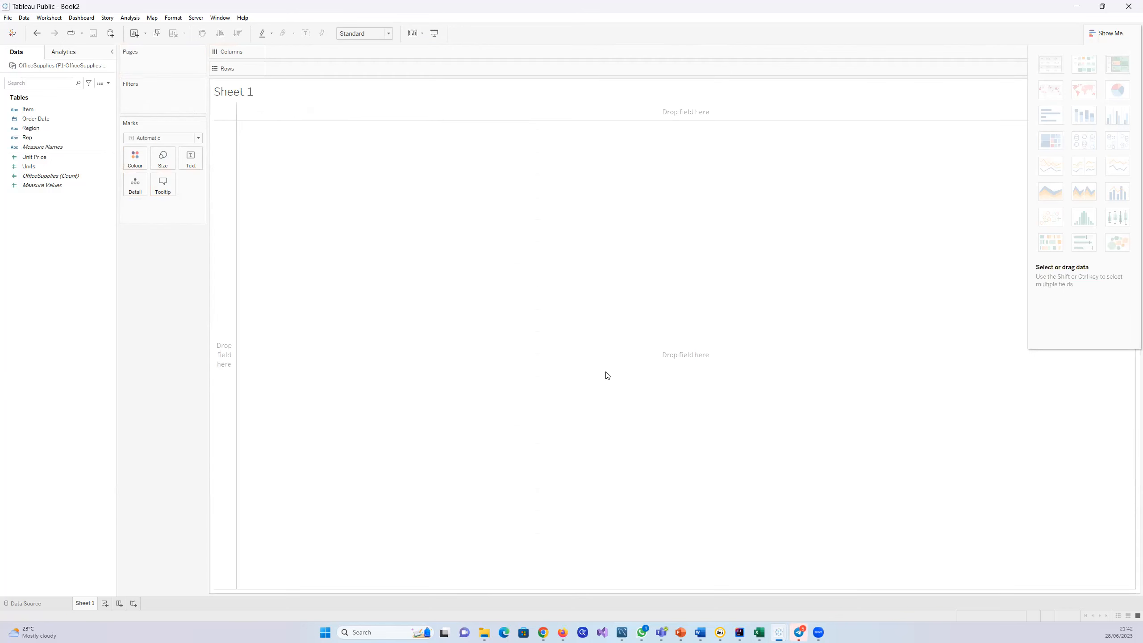
click(1094, 32)
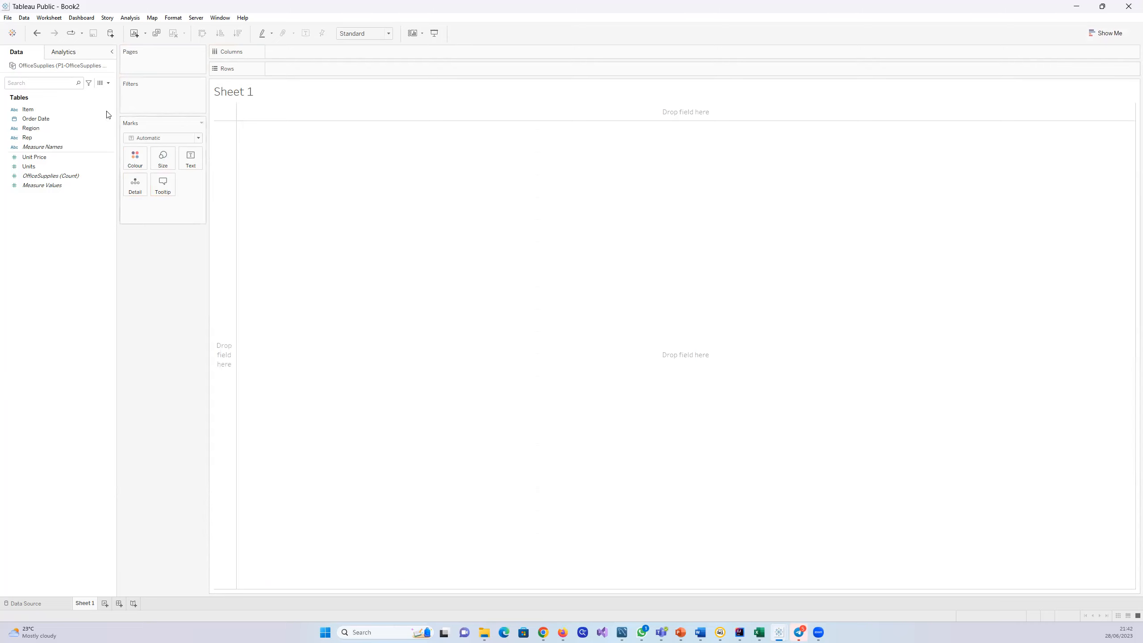
Step: Select the Rep field for the empty Sheet 1 view
click(27, 138)
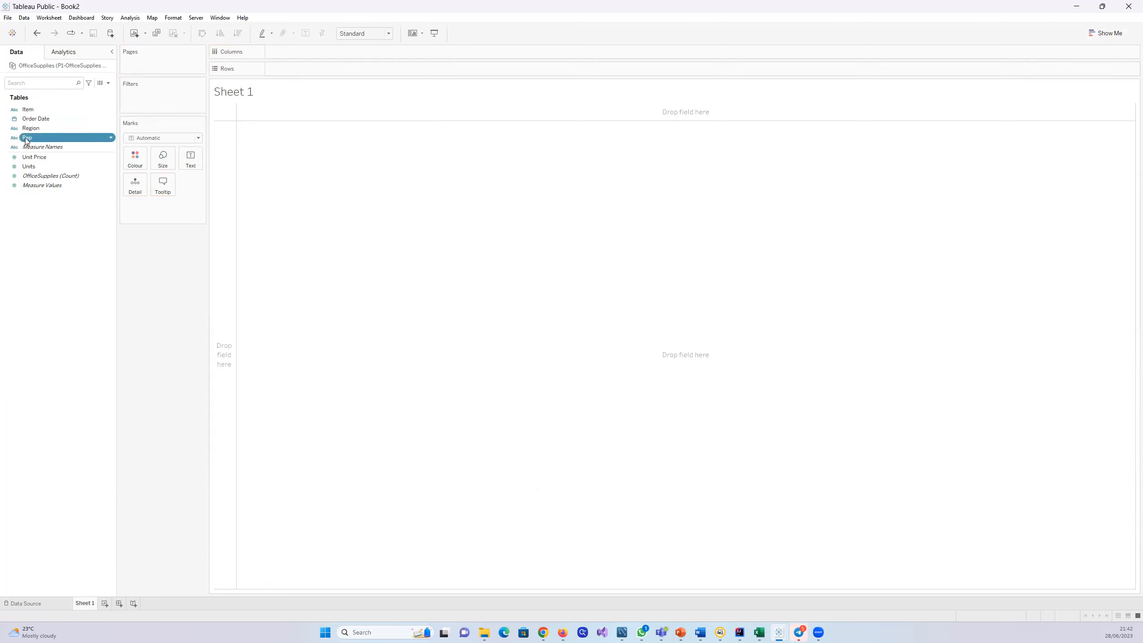
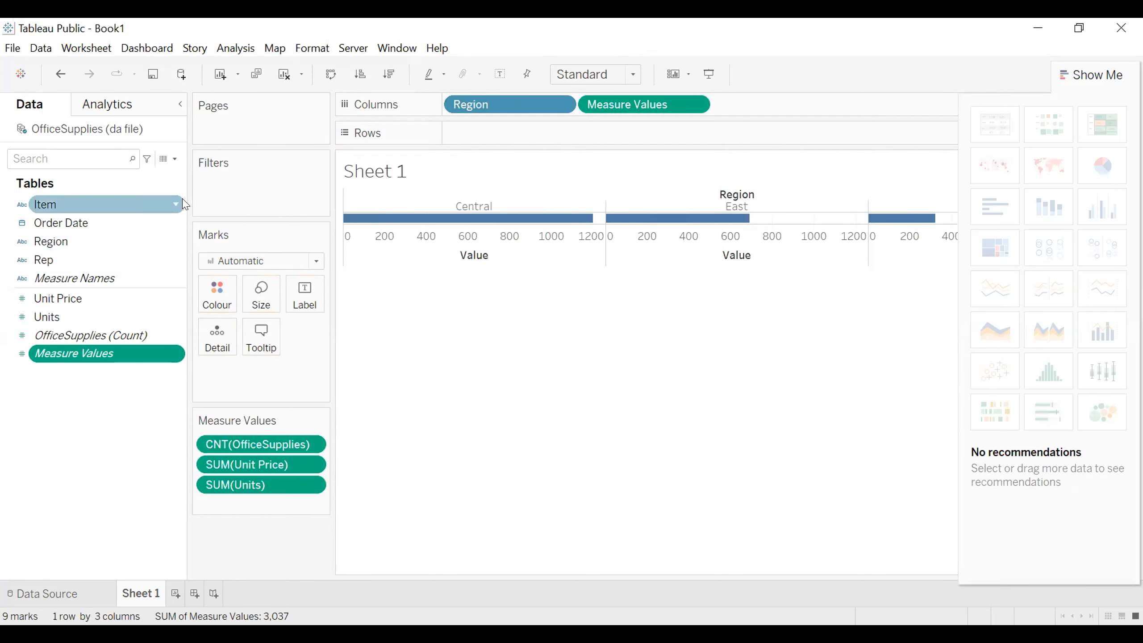
Step: Undo the Region view, then place Rep and Measure Values in the columns and SUM(Units) and Measure Values in the rows
click(61, 74)
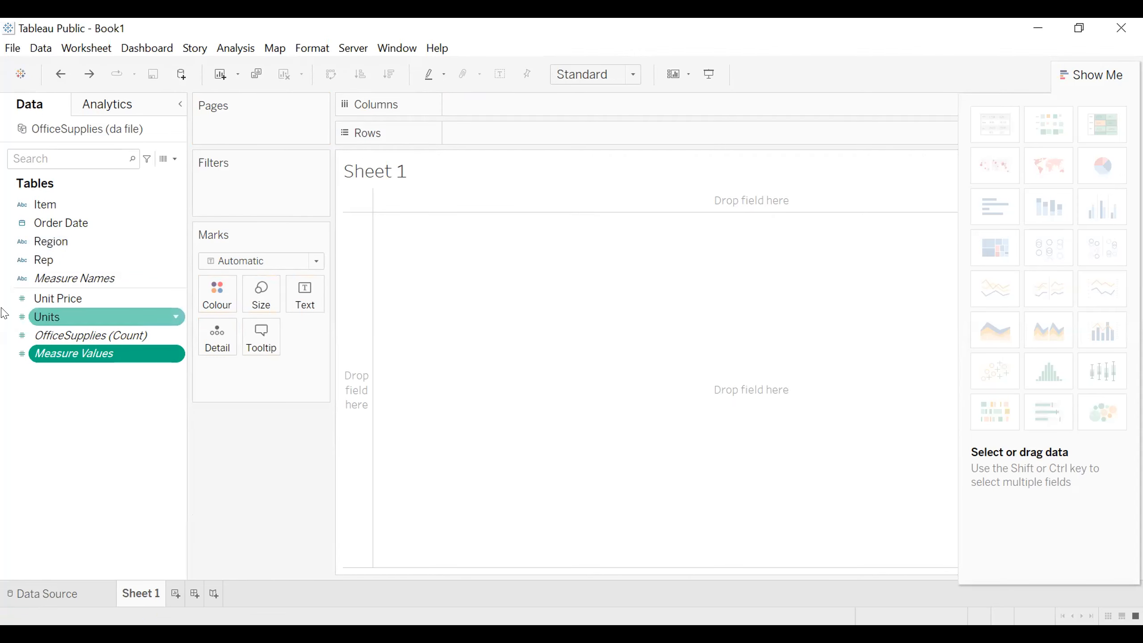
drag(500, 97, 500, 98)
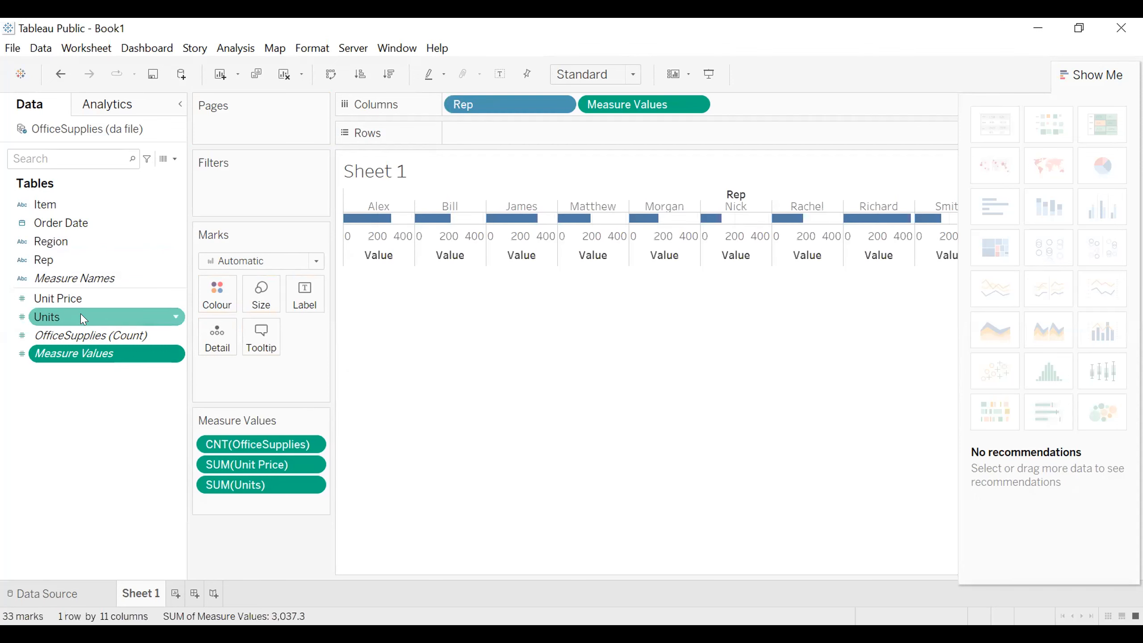
drag(547, 130, 548, 131)
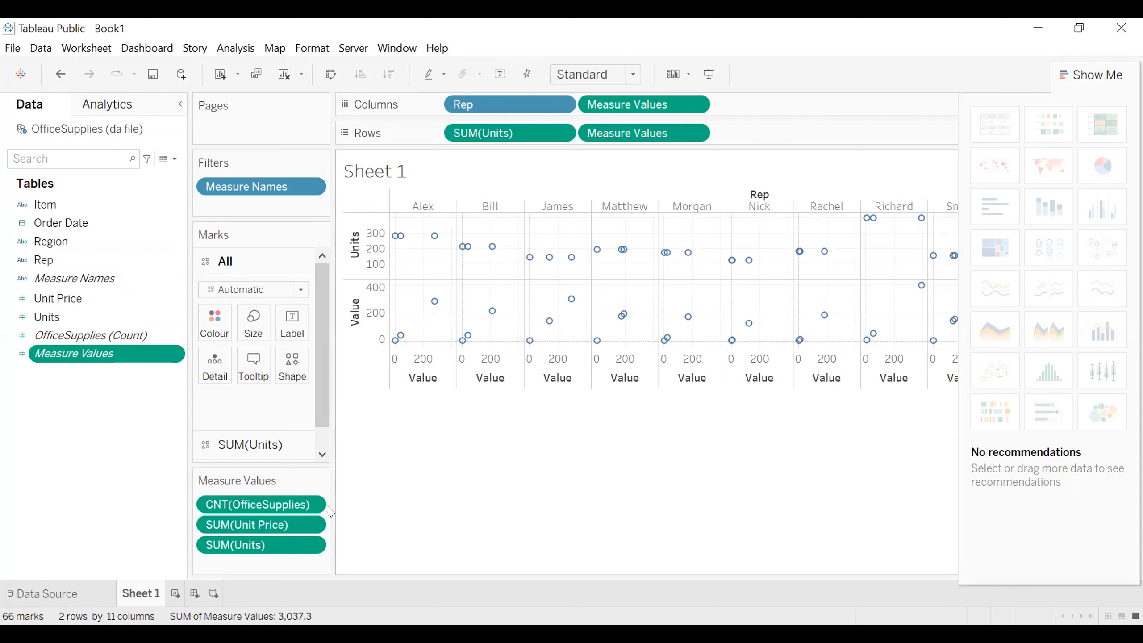
Step: Remove CNT(OfficeSupplies) and SUM(Unit Price) from the Measure Values card and expand the marks of the second SUM(Units)
click(265, 506)
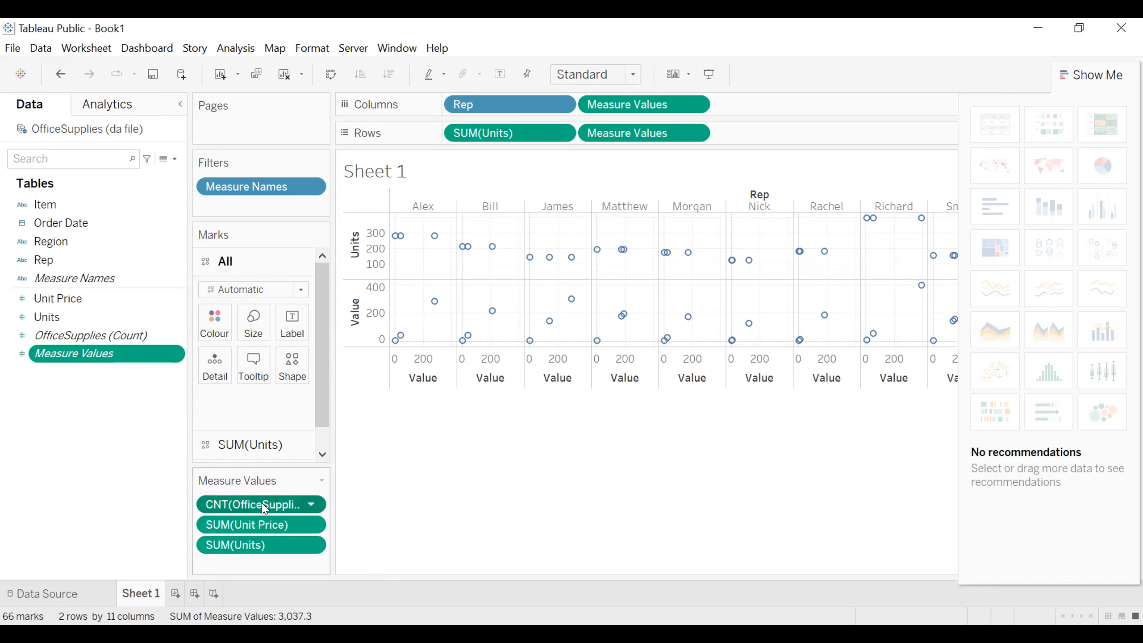
drag(265, 507, 124, 493)
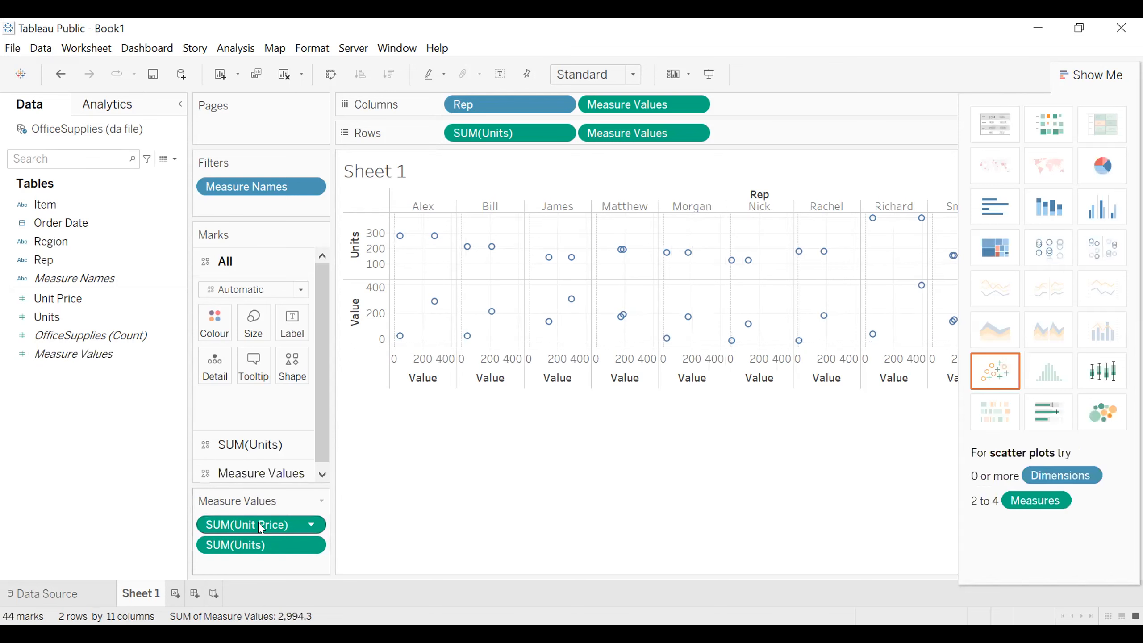
drag(261, 528, 675, 475)
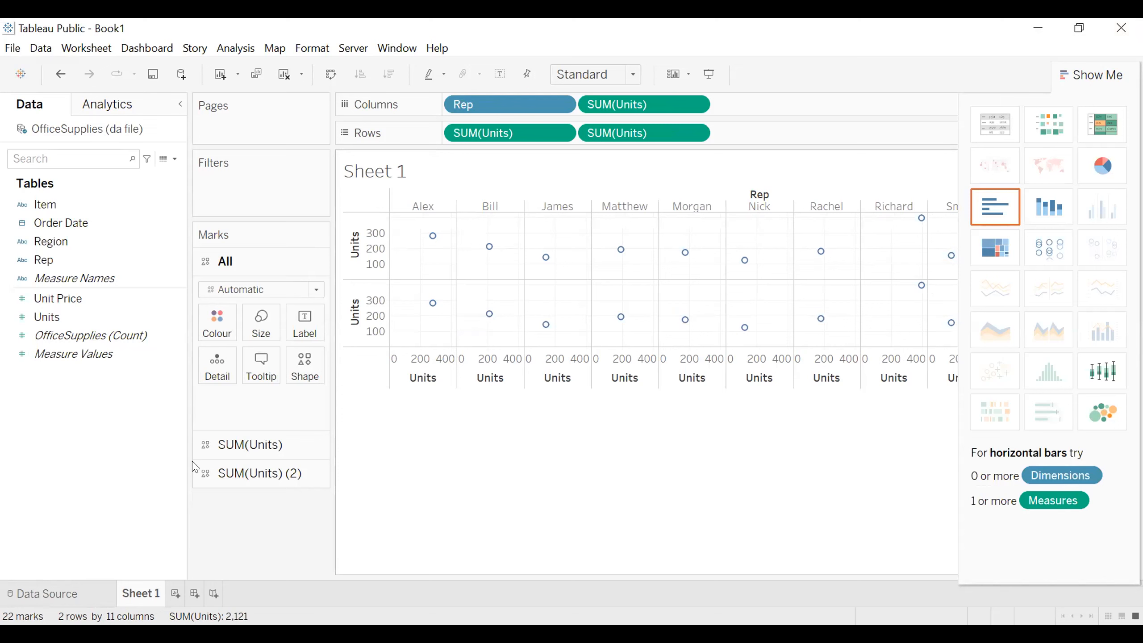
click(264, 473)
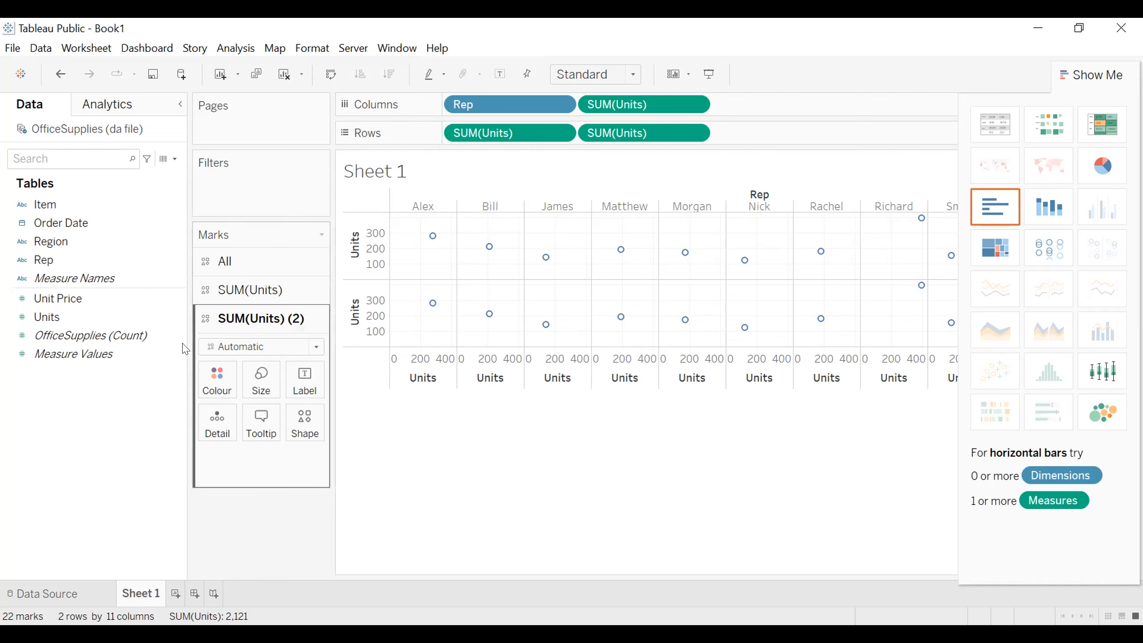
click(77, 323)
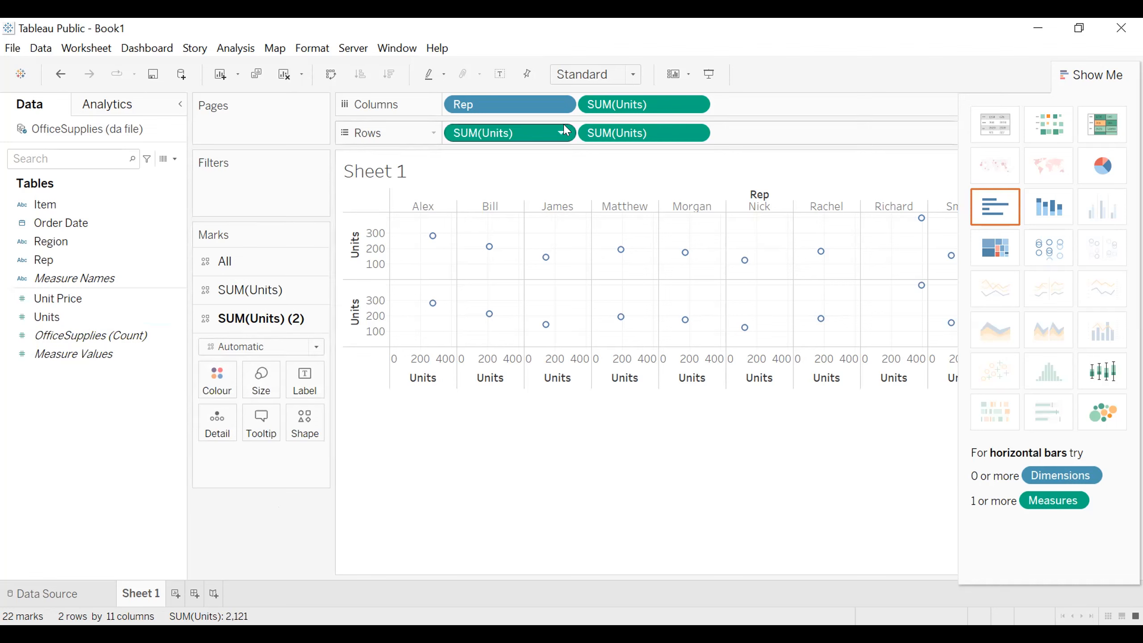
Step: Empty the sheet by removing Rep and SUM(Units) from the columns and both SUM(Units) fields from the rows
click(534, 101)
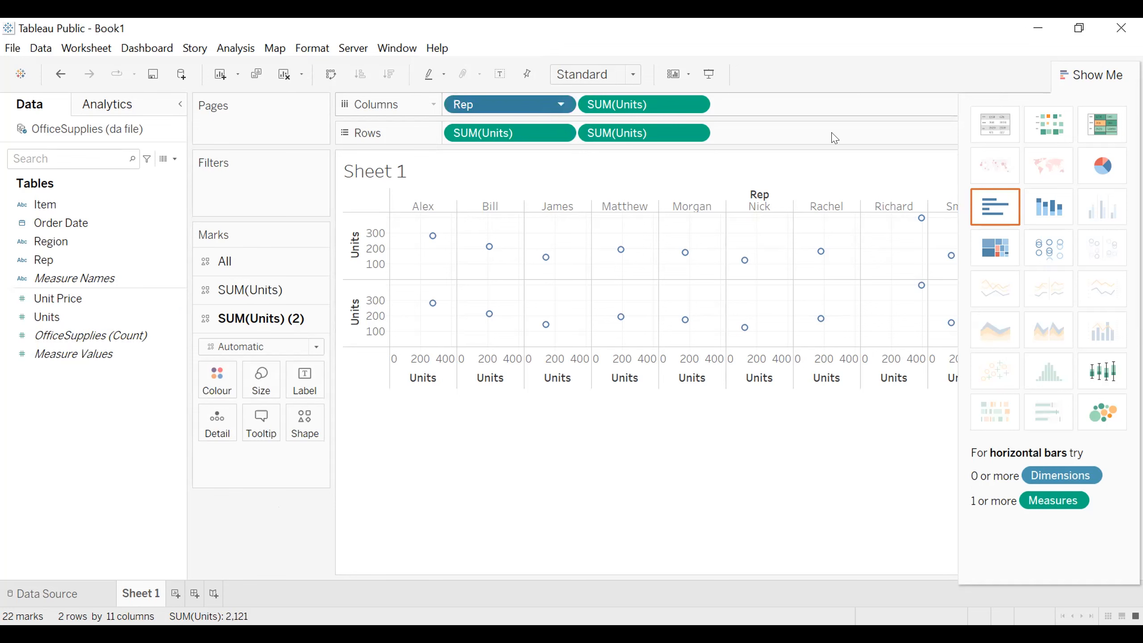
key(Delete)
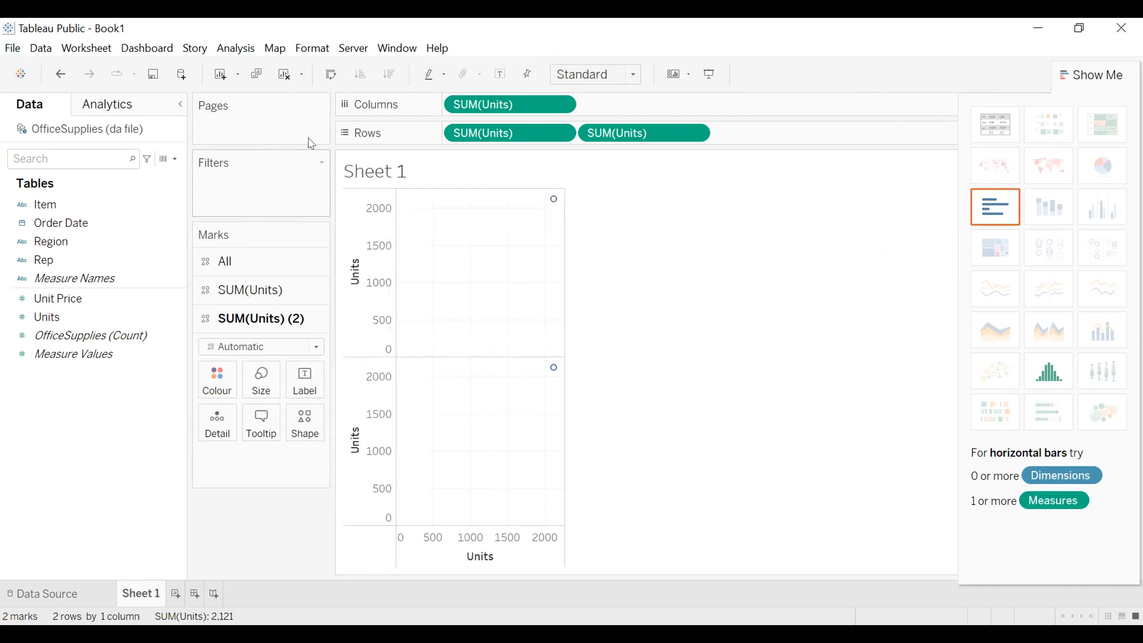
click(540, 105)
key(Delete)
click(539, 136)
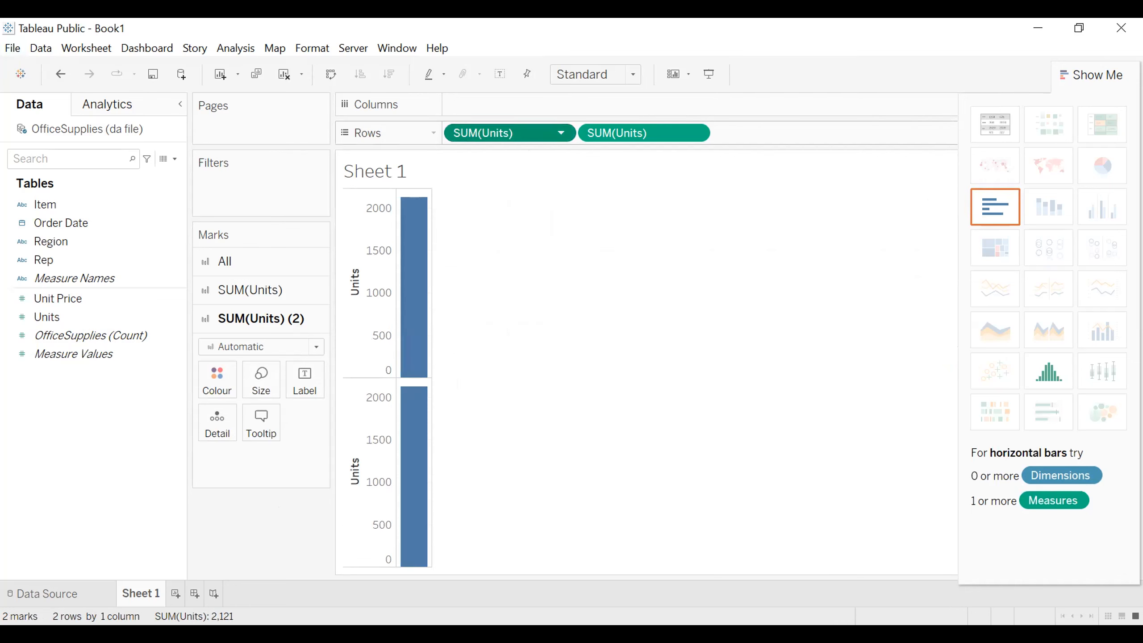
key(Delete)
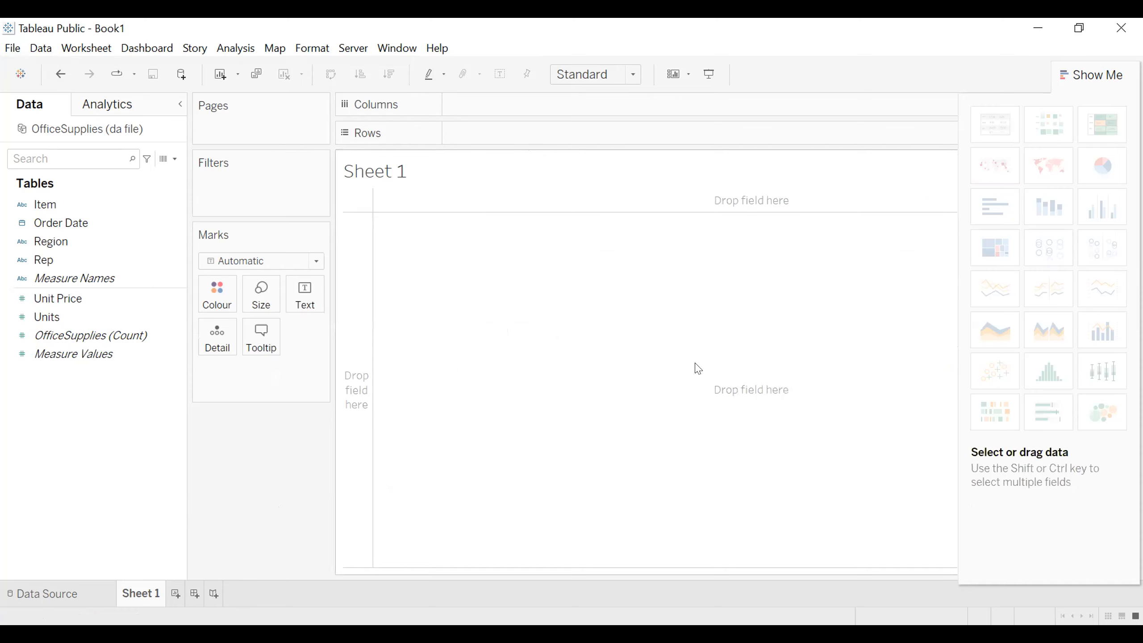
Step: Place Rep and Measure Values in the columns of the empty sheet and try to add Units to the rows
click(54, 277)
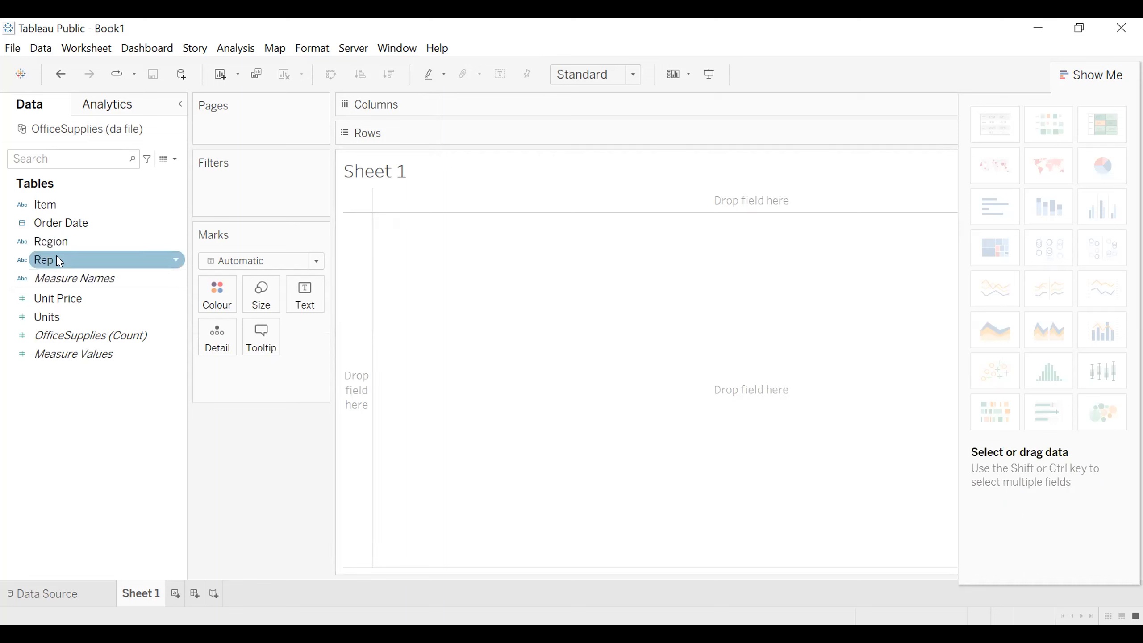
key(Up)
drag(591, 95, 513, 194)
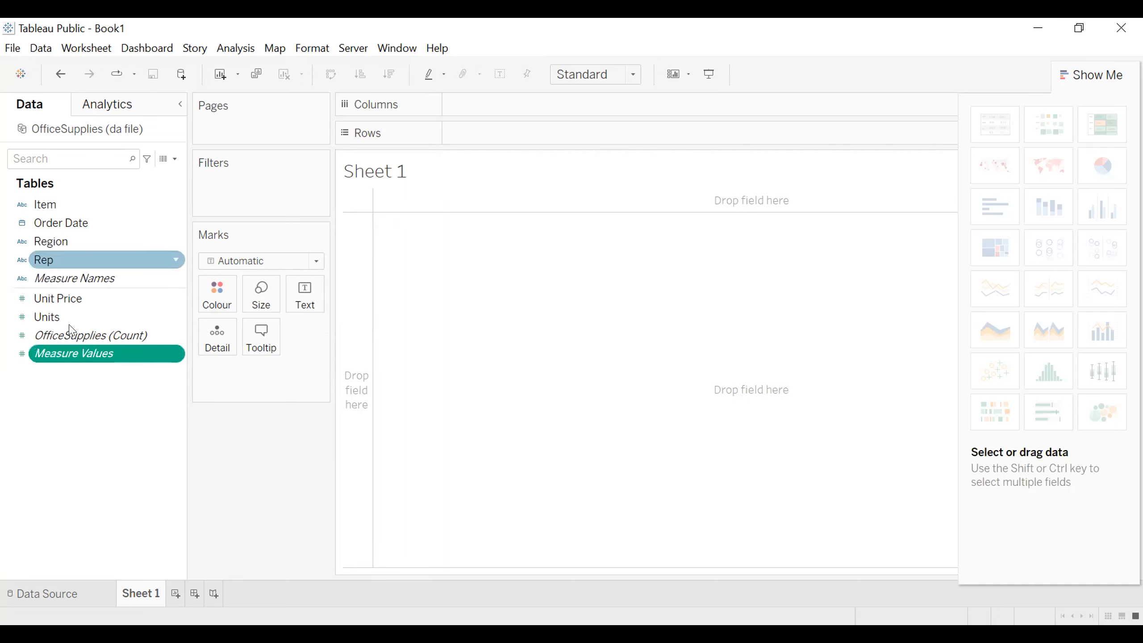
drag(61, 318, 225, 271)
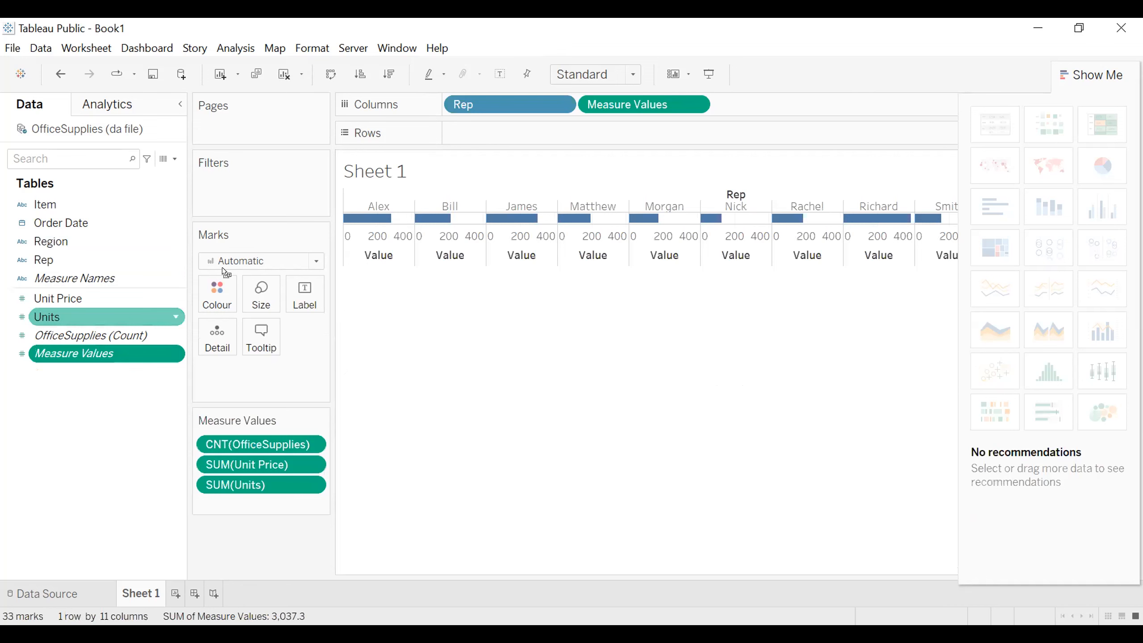
drag(549, 130, 546, 138)
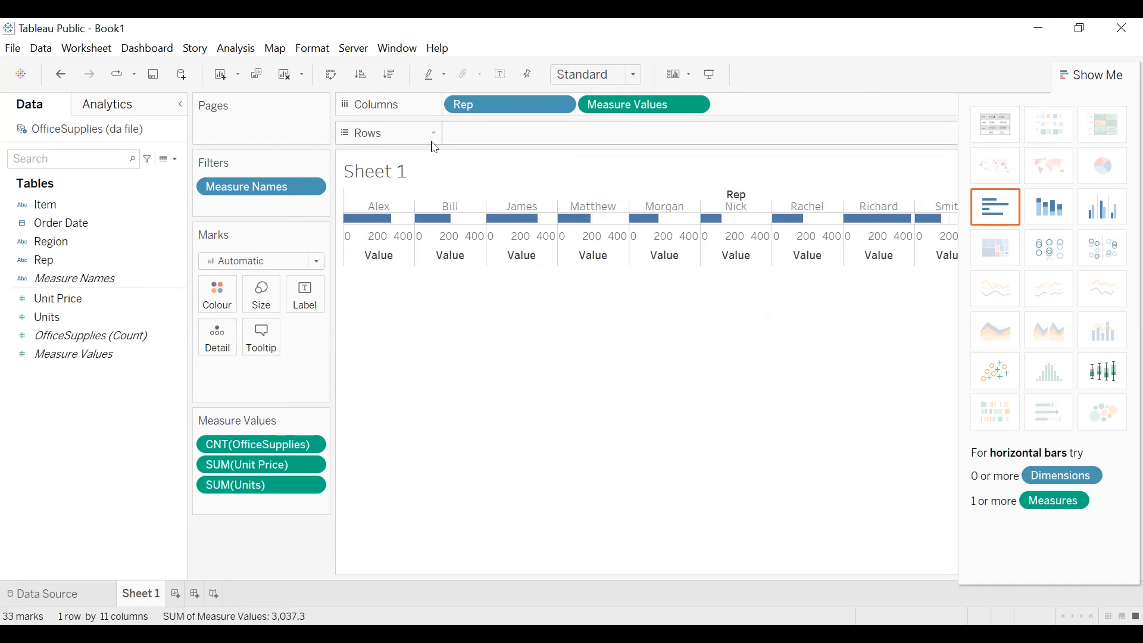
Step: Clear the sheet by removing Rep and Measure Values from the columns and Measure Names from the filters
drag(286, 184, 137, 252)
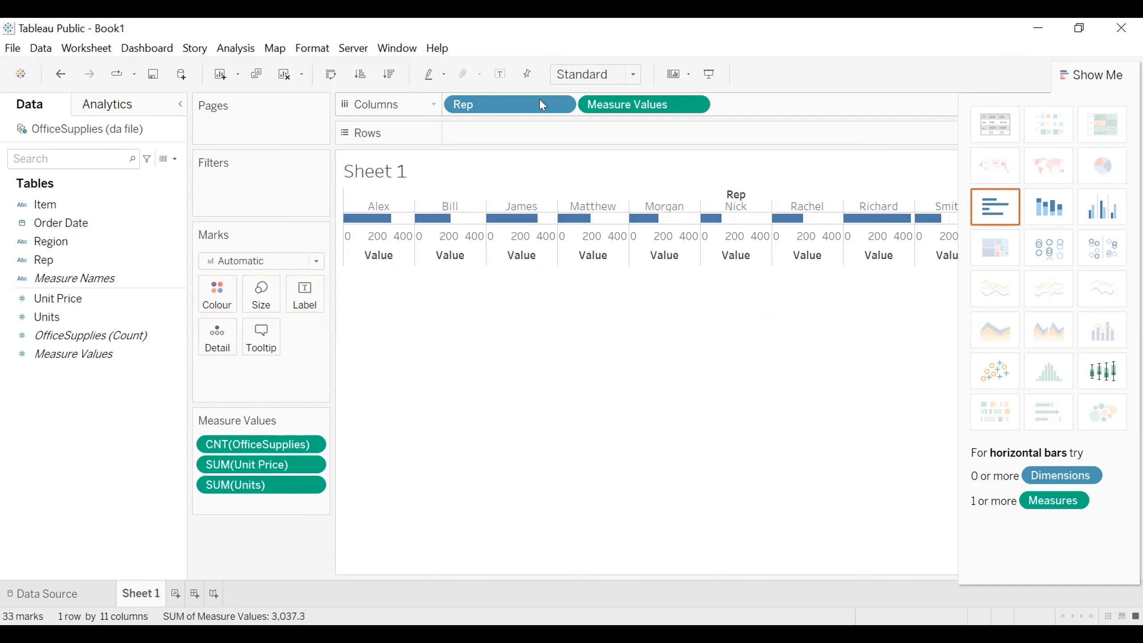
drag(527, 102, 15, 358)
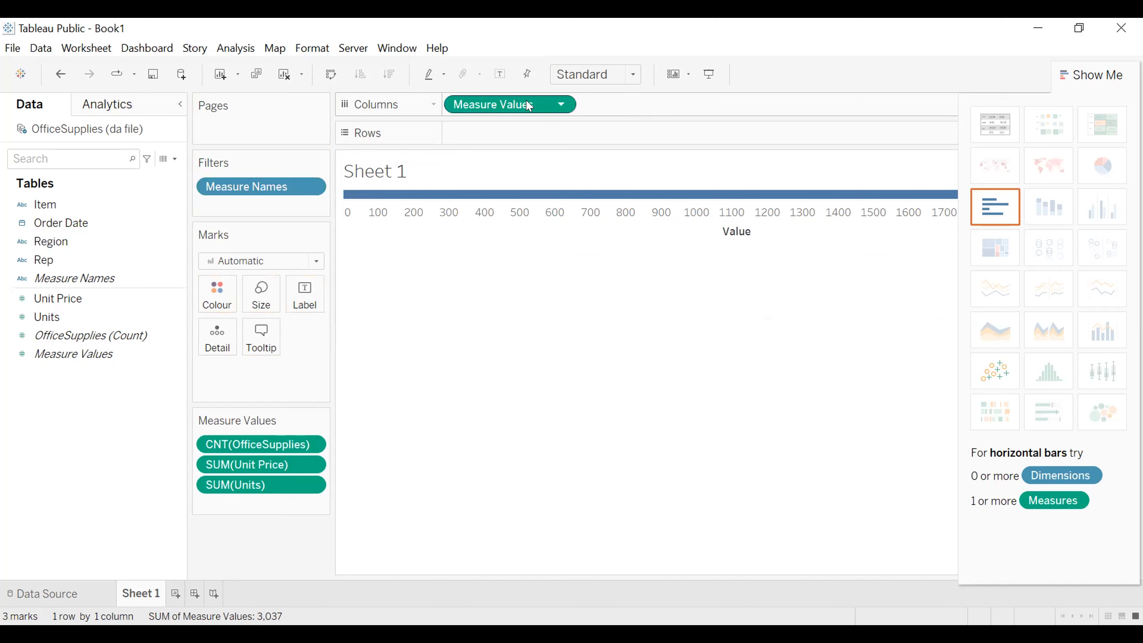
drag(528, 106, 446, 176)
drag(137, 451, 137, 457)
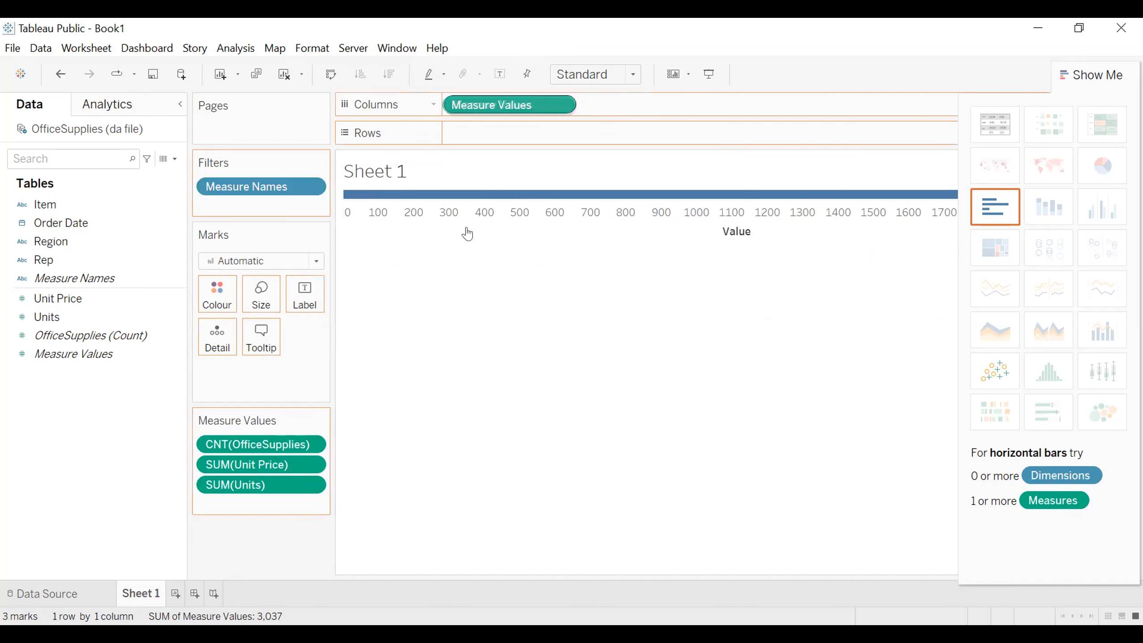
drag(282, 195, 233, 225)
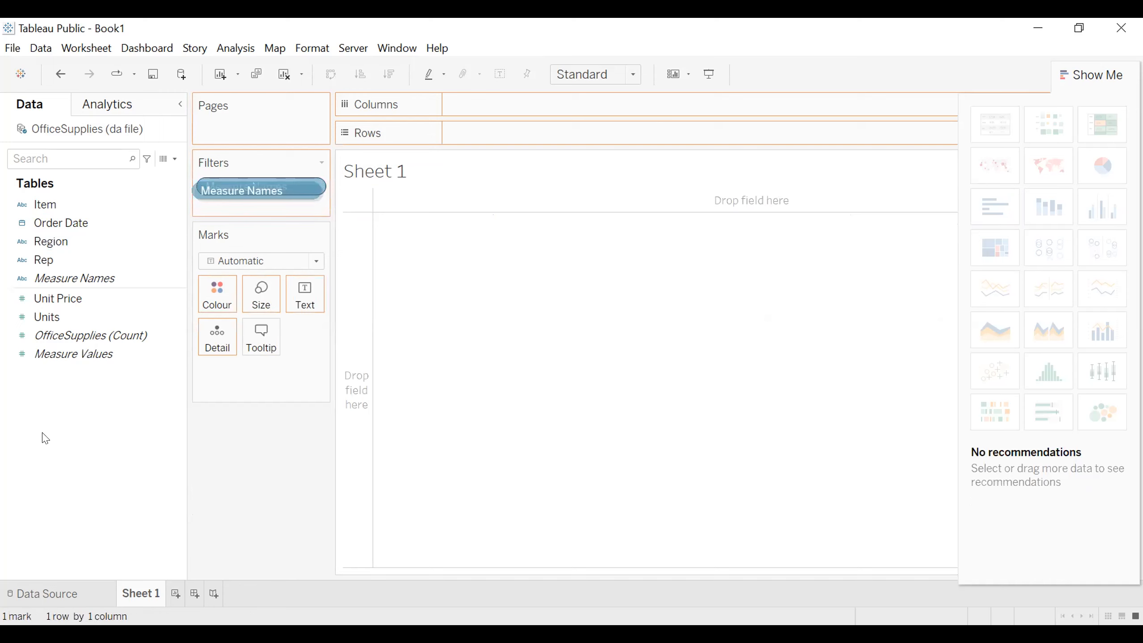
drag(45, 438, 45, 438)
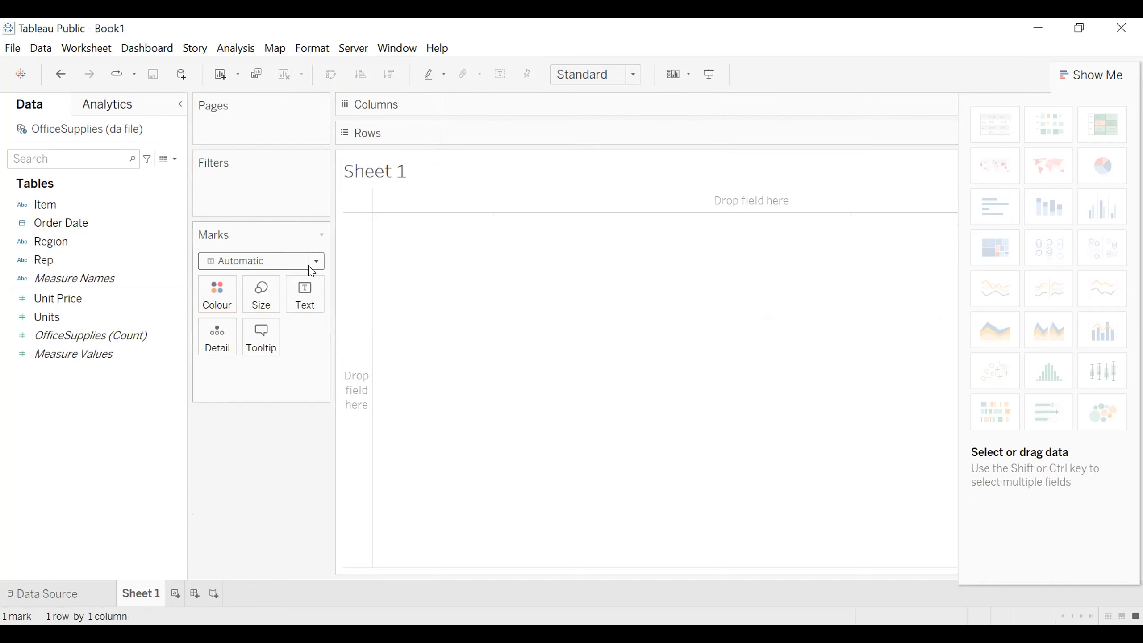
Step: Hide the Marks card, undo and redo the removal of the Measure Names filter, and display the Marks card again
click(323, 234)
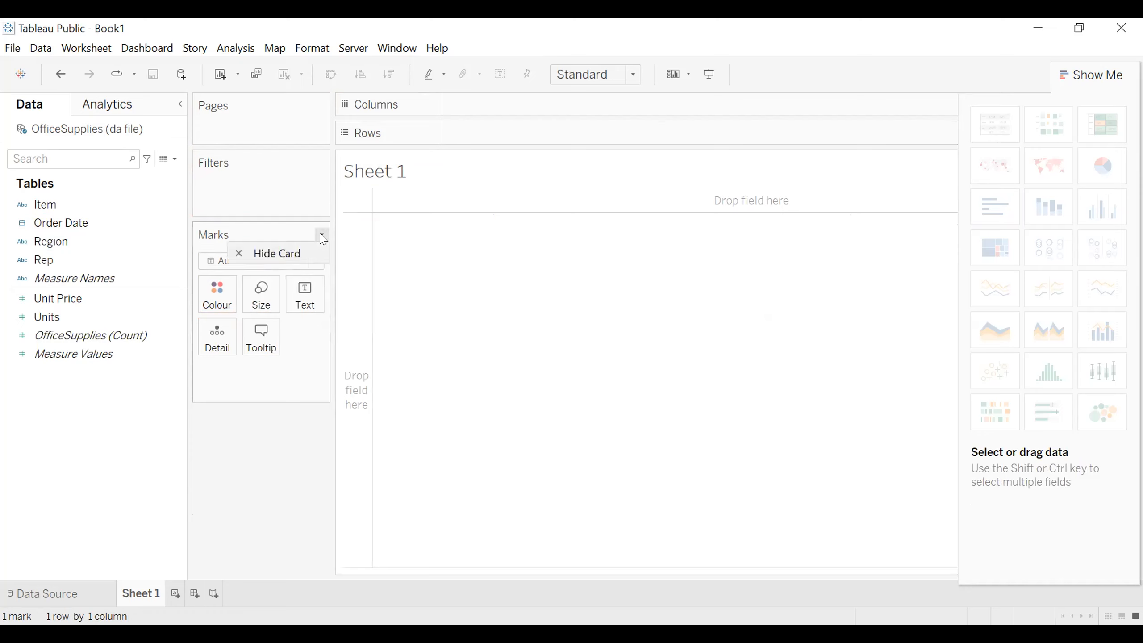
click(279, 252)
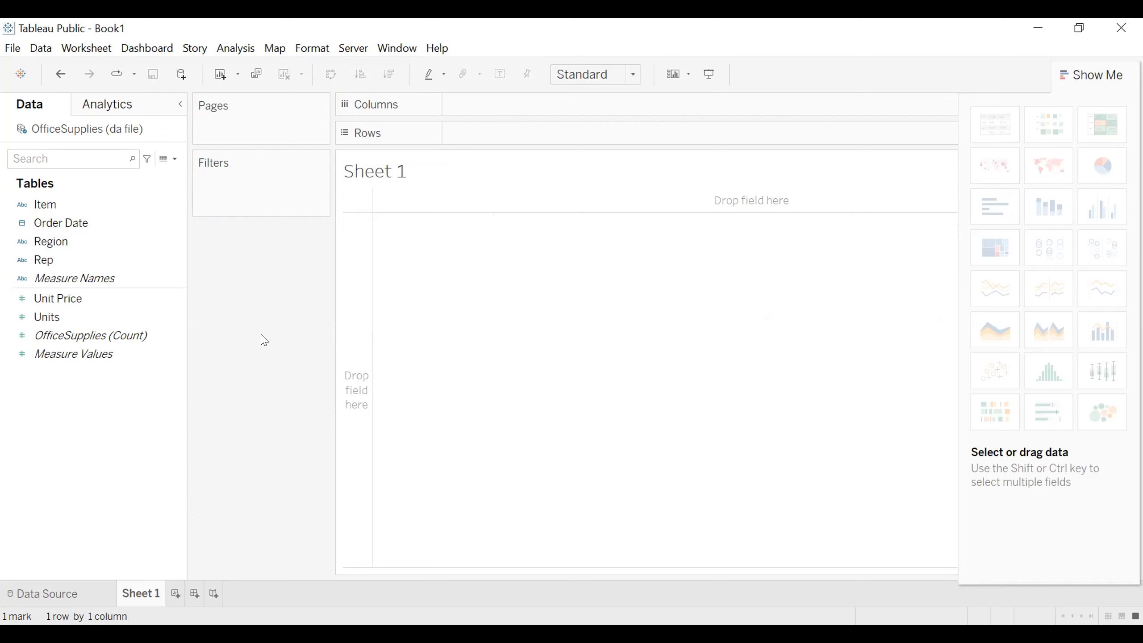
key(ctrl+z)
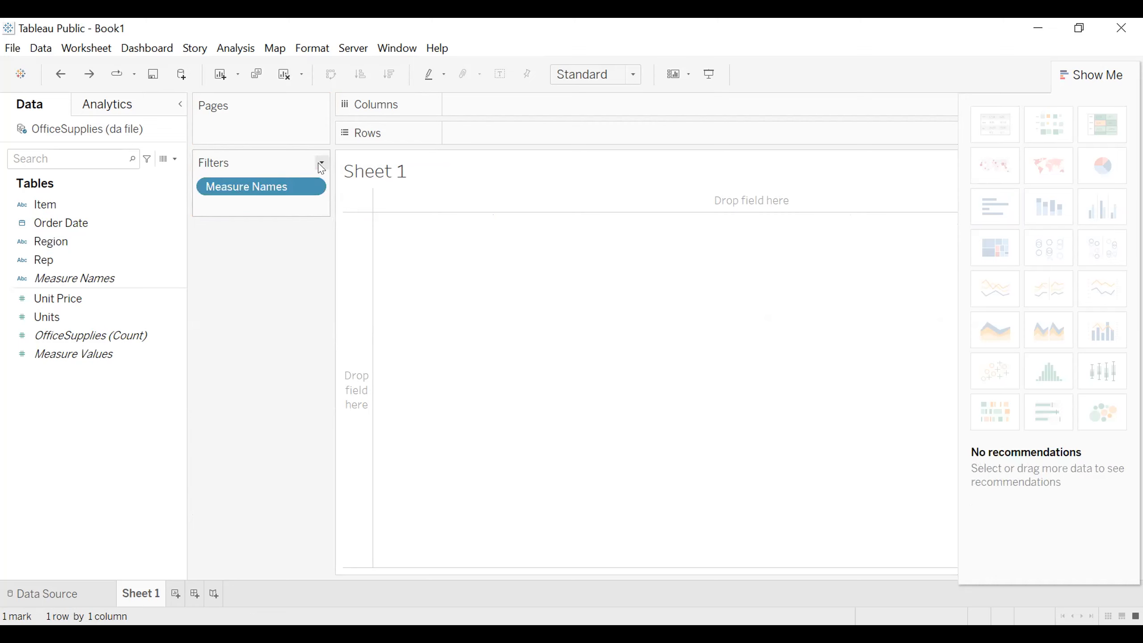
drag(301, 186, 262, 213)
drag(141, 394, 140, 392)
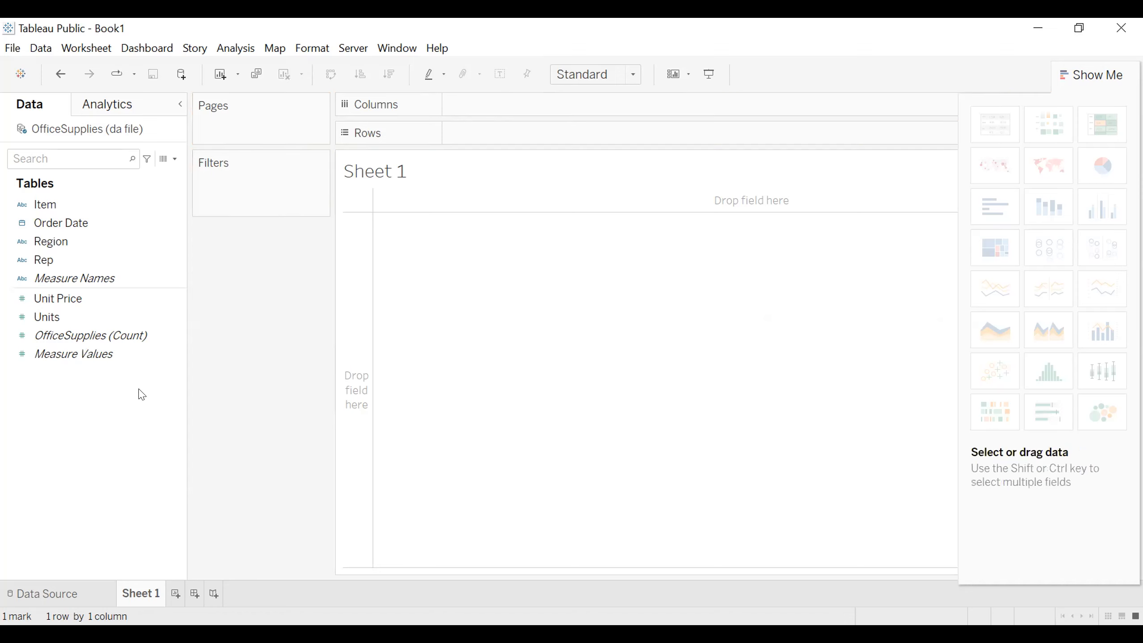
right_click(236, 272)
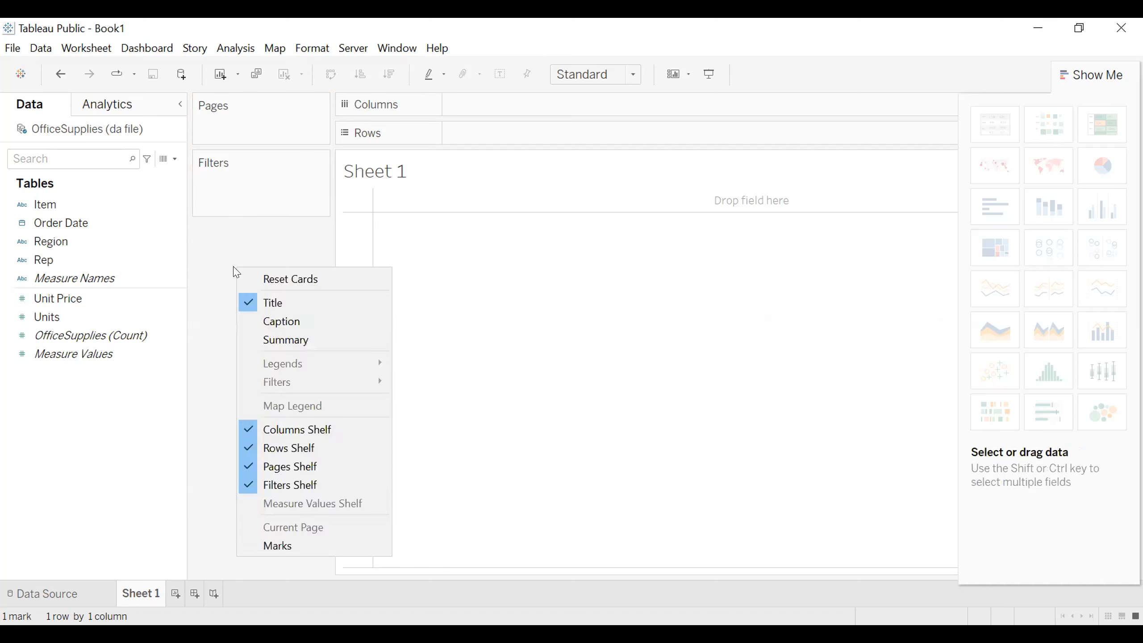
click(283, 546)
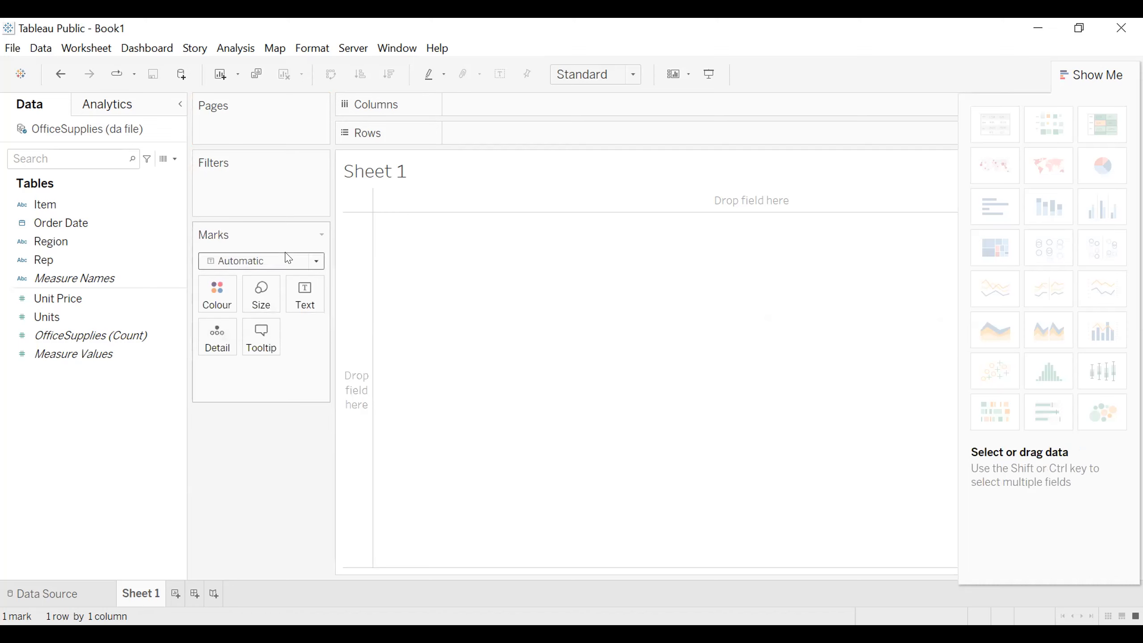
Step: Build a bar chart with Rep and Measure Values in the columns, and close the Show Me chart list
click(311, 261)
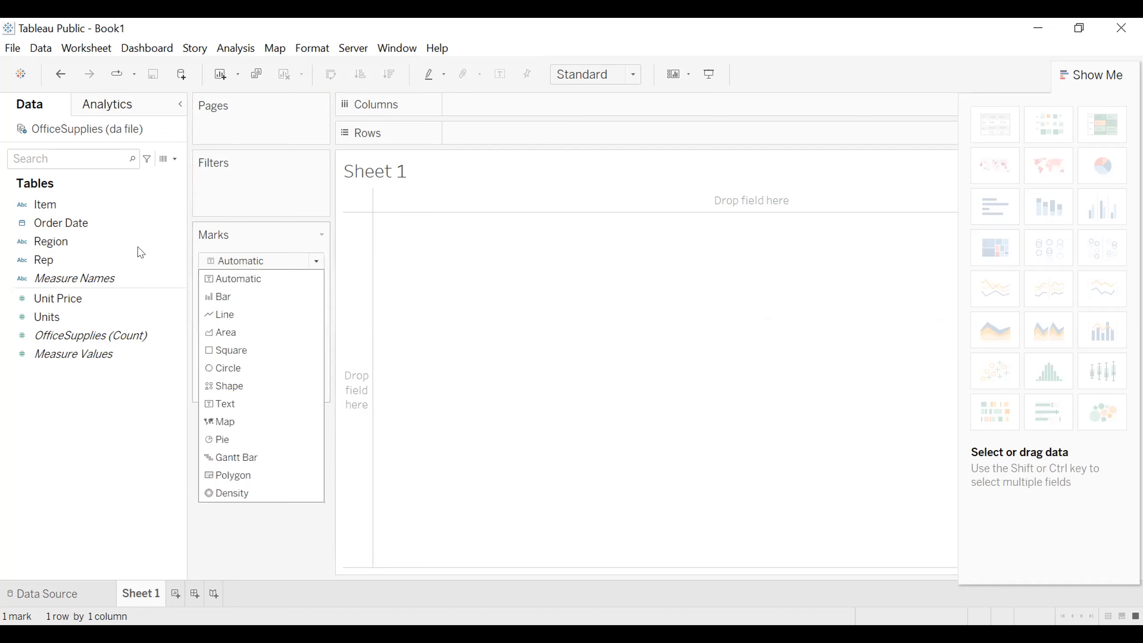
drag(43, 260, 289, 310)
drag(557, 92, 556, 104)
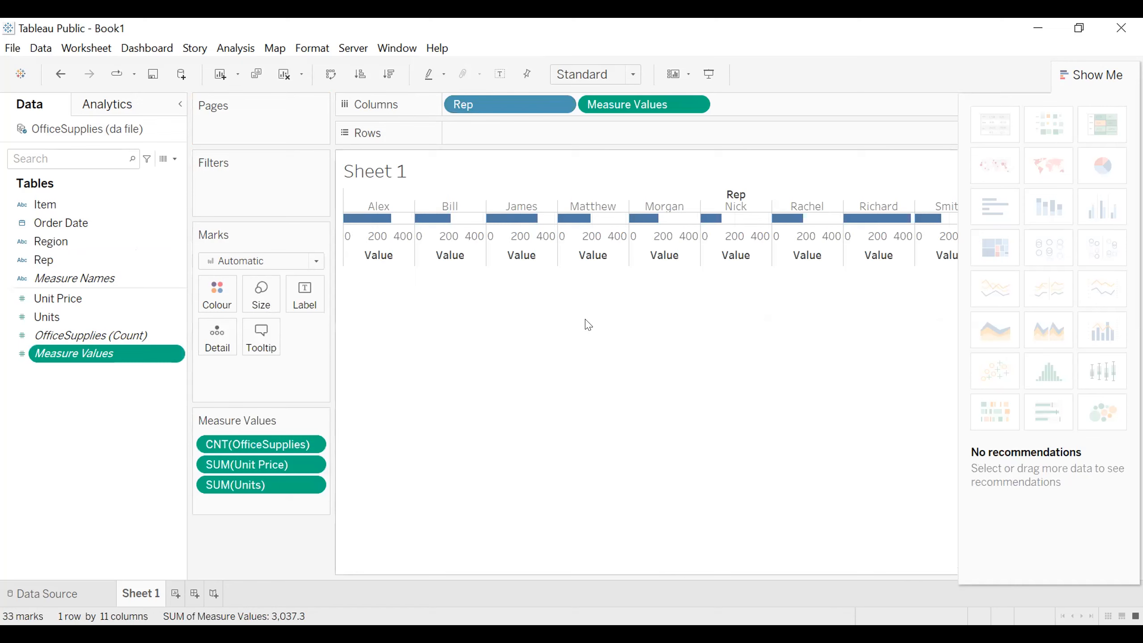
click(1071, 74)
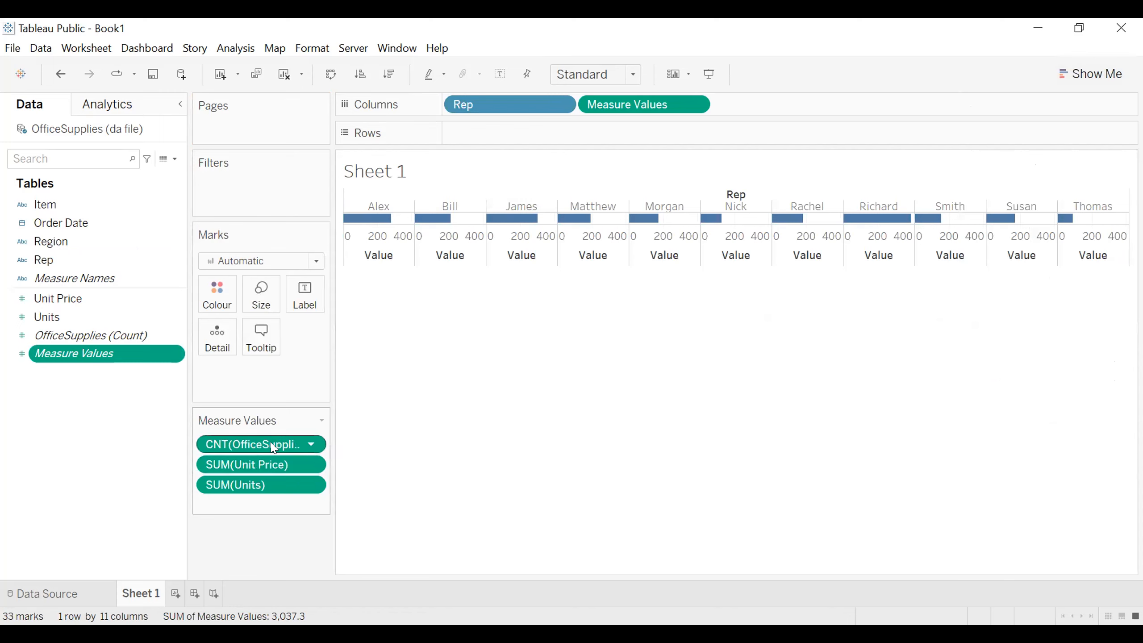
Step: Remove CNT(OfficeSupplies) and SUM(Unit Price) from the Measure Values card, keeping only SUM(Units)
click(323, 424)
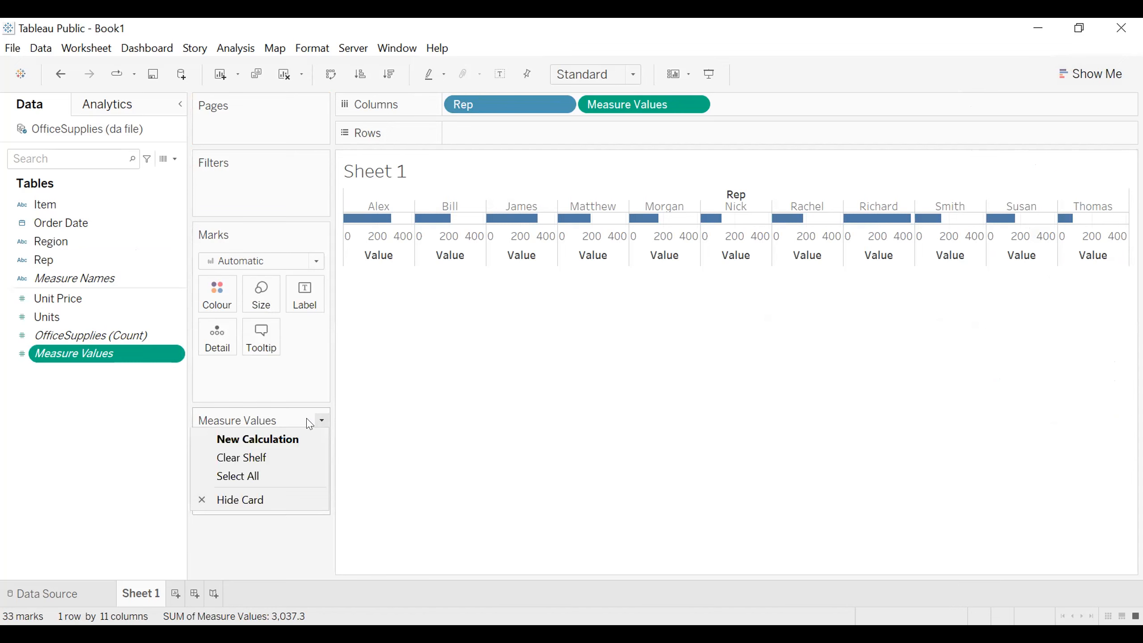
click(413, 433)
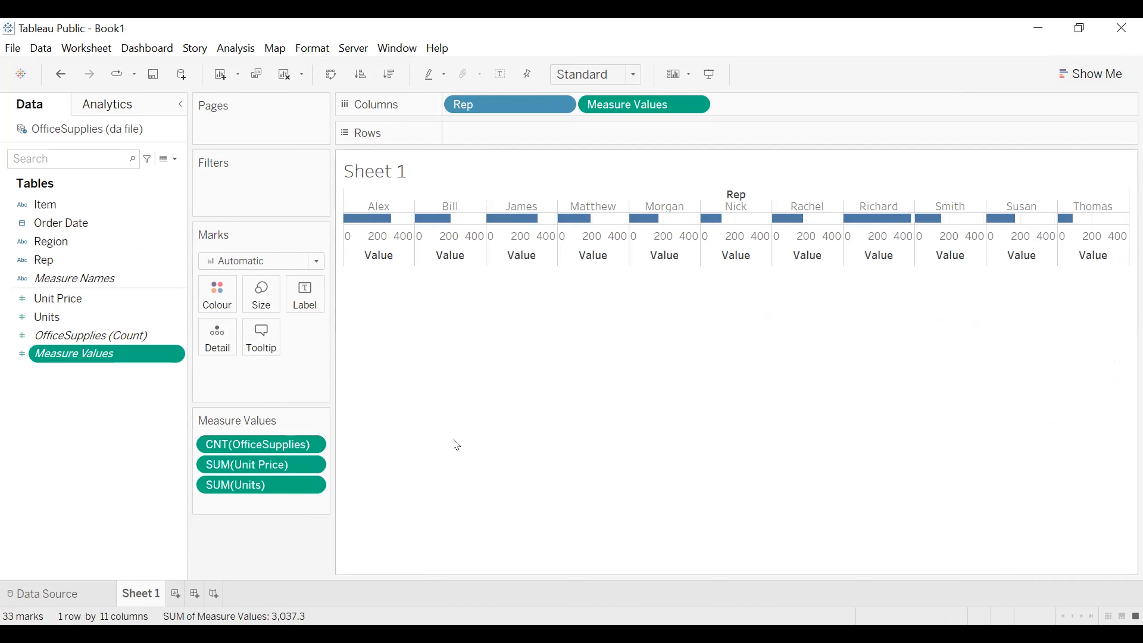
drag(299, 444, 174, 476)
drag(244, 454, 116, 466)
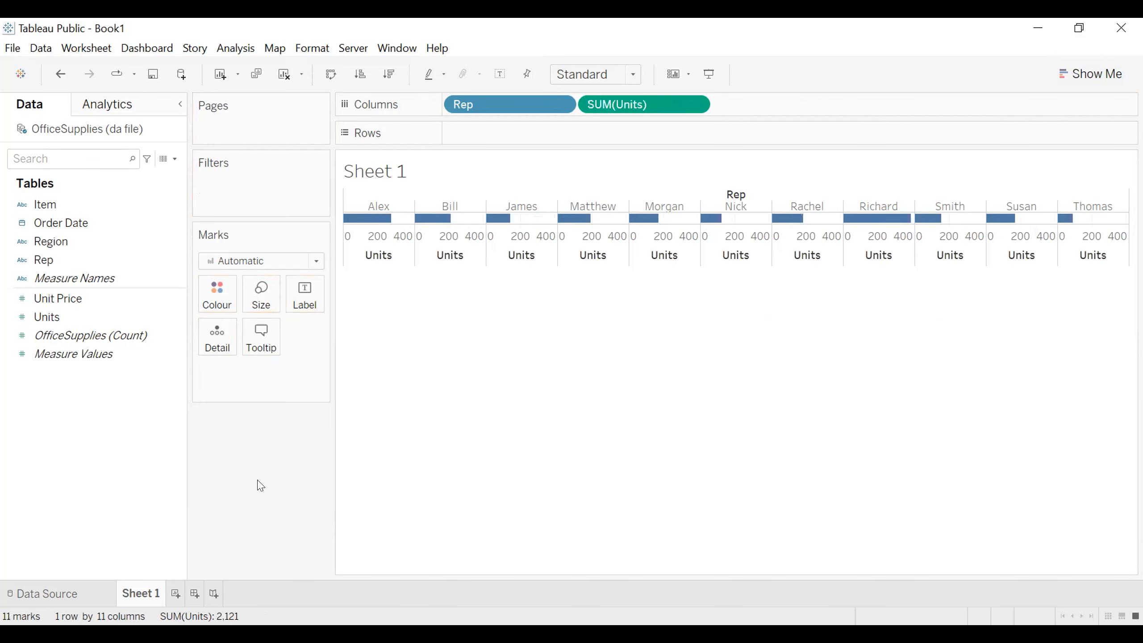
Step: Set the mark type of the units per rep chart to Density and open the Marks card's options
click(318, 258)
click(228, 493)
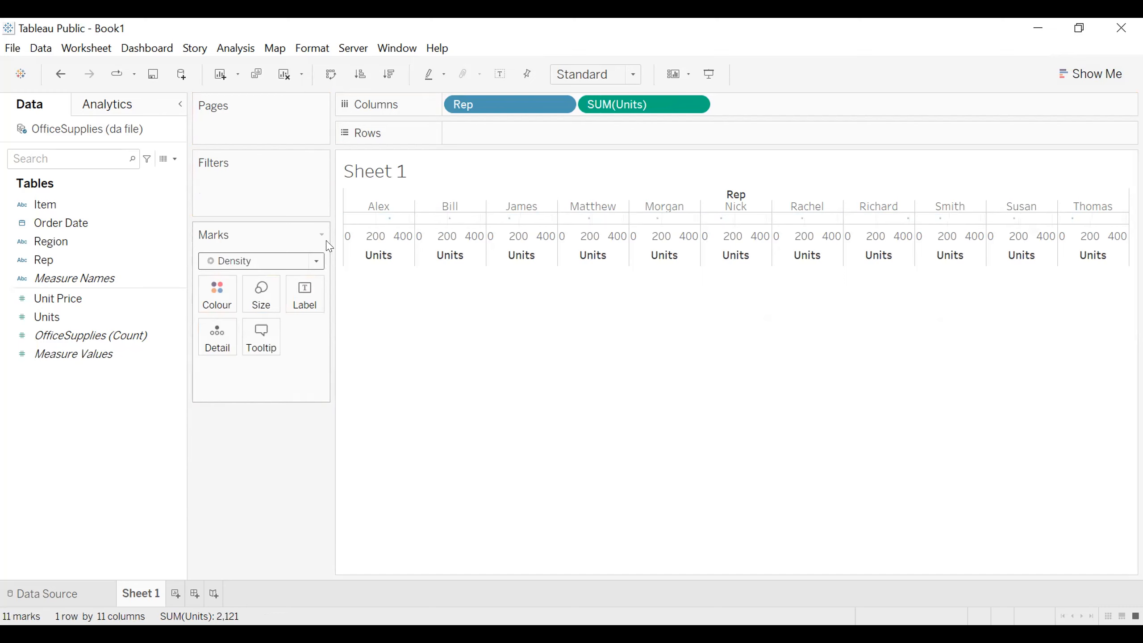
click(321, 236)
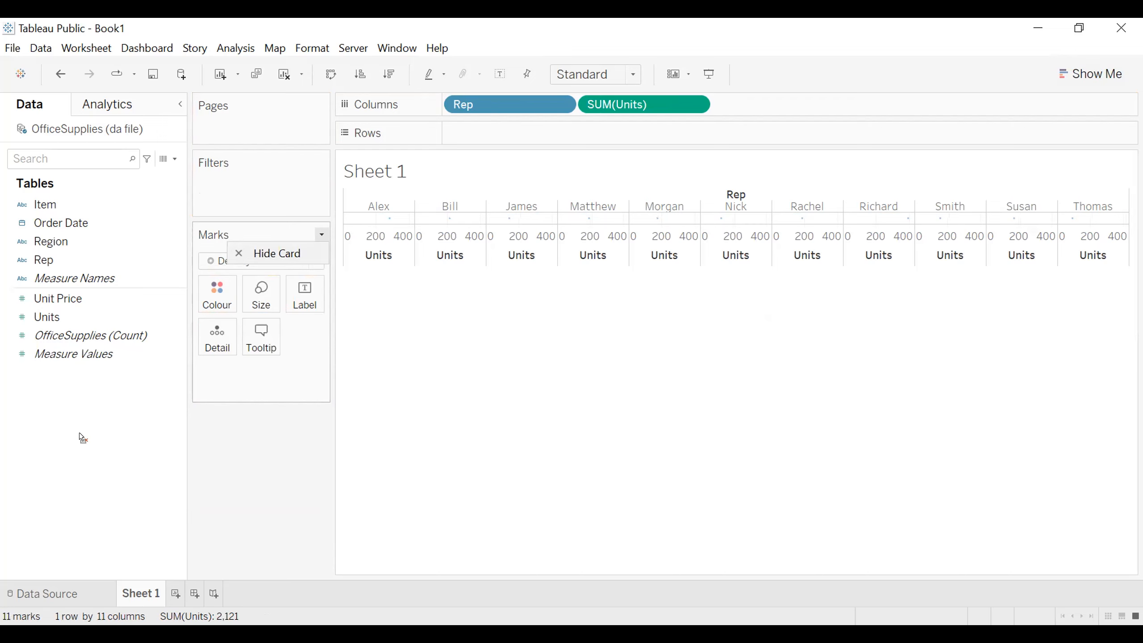
Step: Remove Rep and SUM(Units) from the columns of Sheet 1 to empty the chart
drag(508, 104, 79, 432)
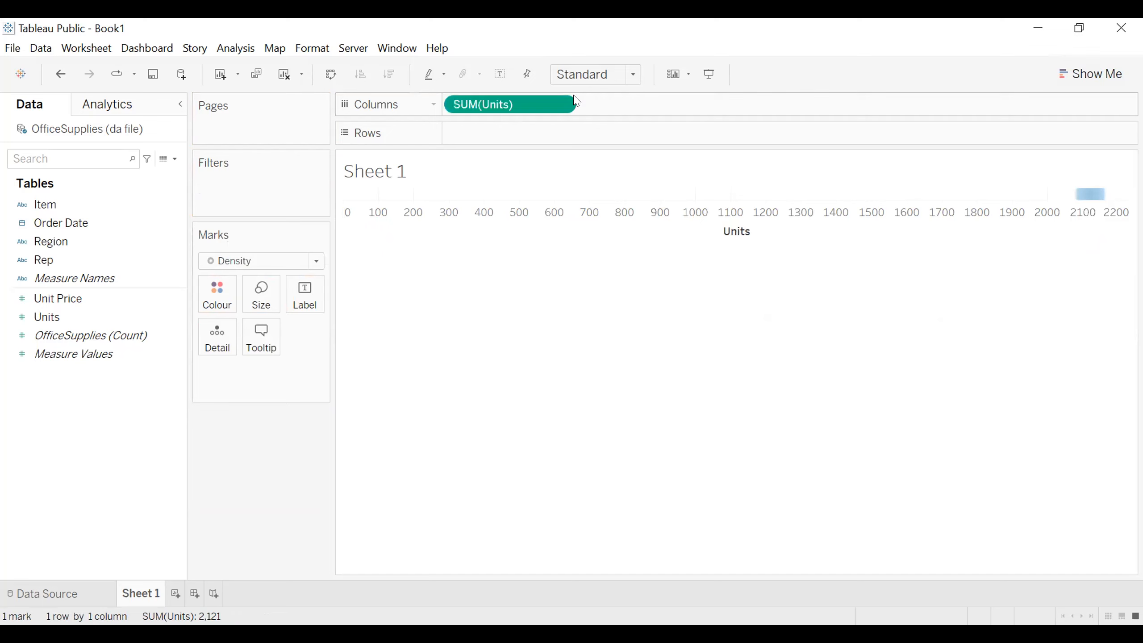
drag(556, 104, 515, 118)
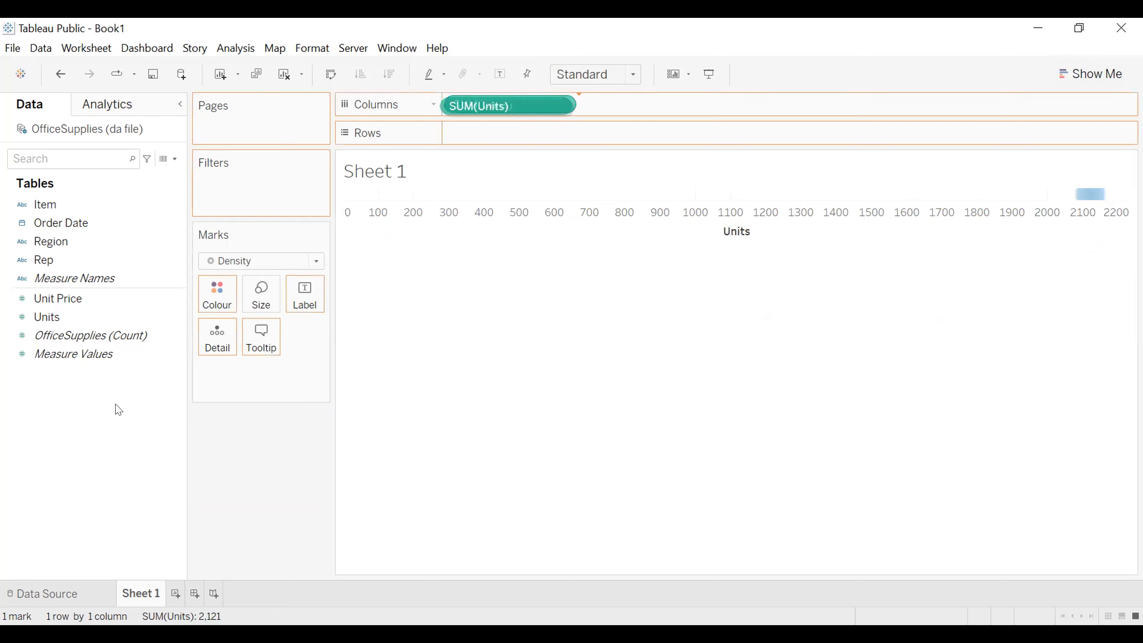
drag(118, 410, 118, 410)
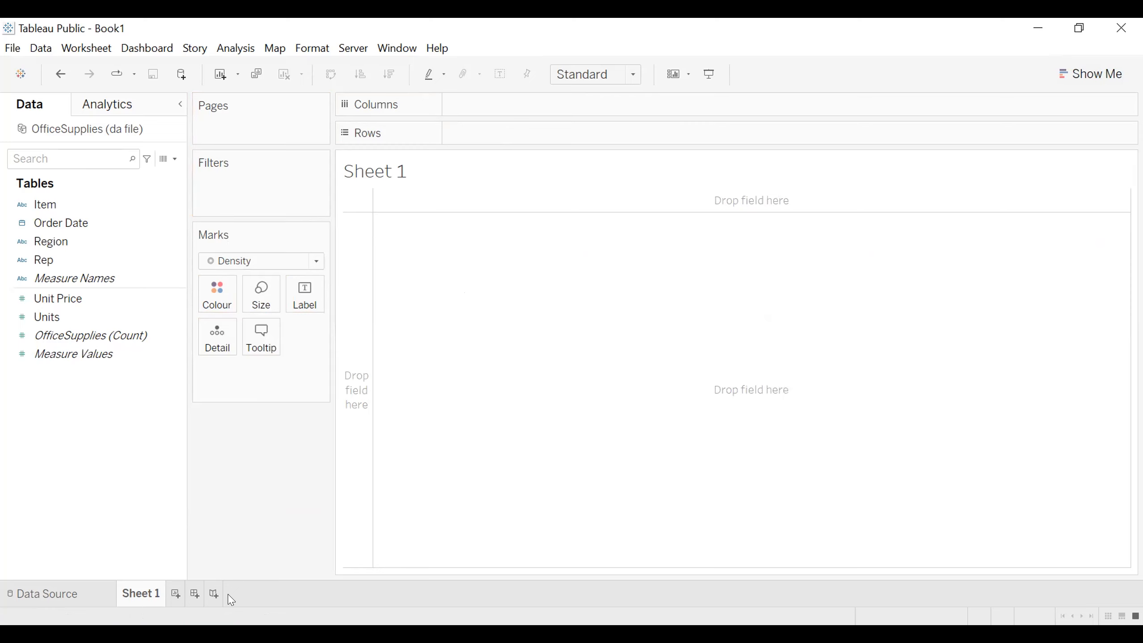
Step: Create a new worksheet and place Rep and Measure Values in its columns
click(175, 595)
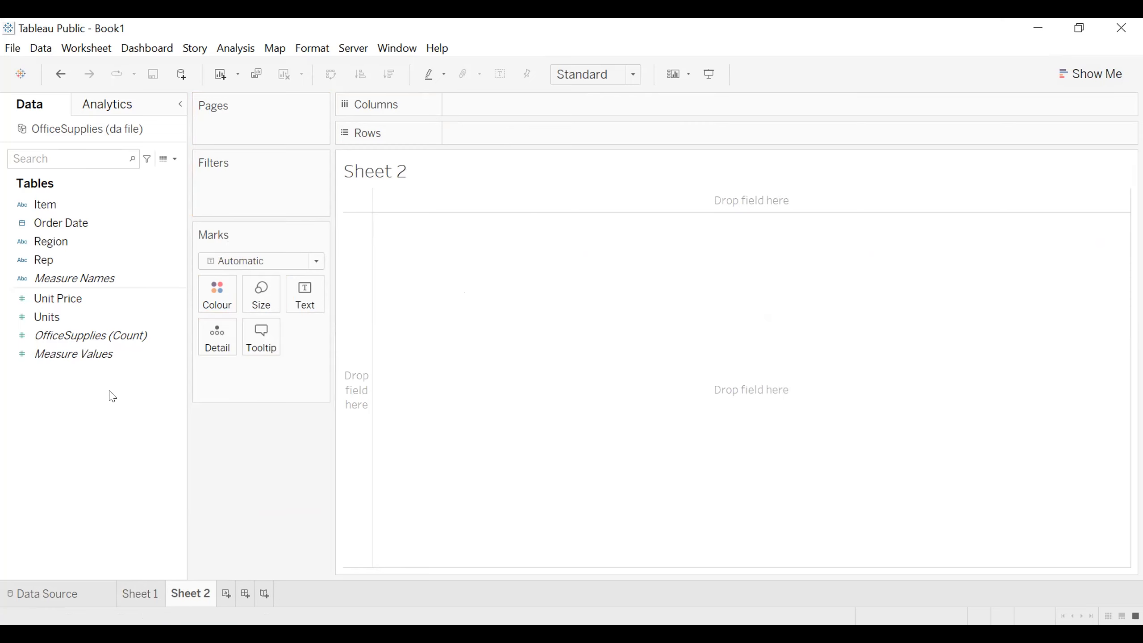
drag(54, 253, 282, 196)
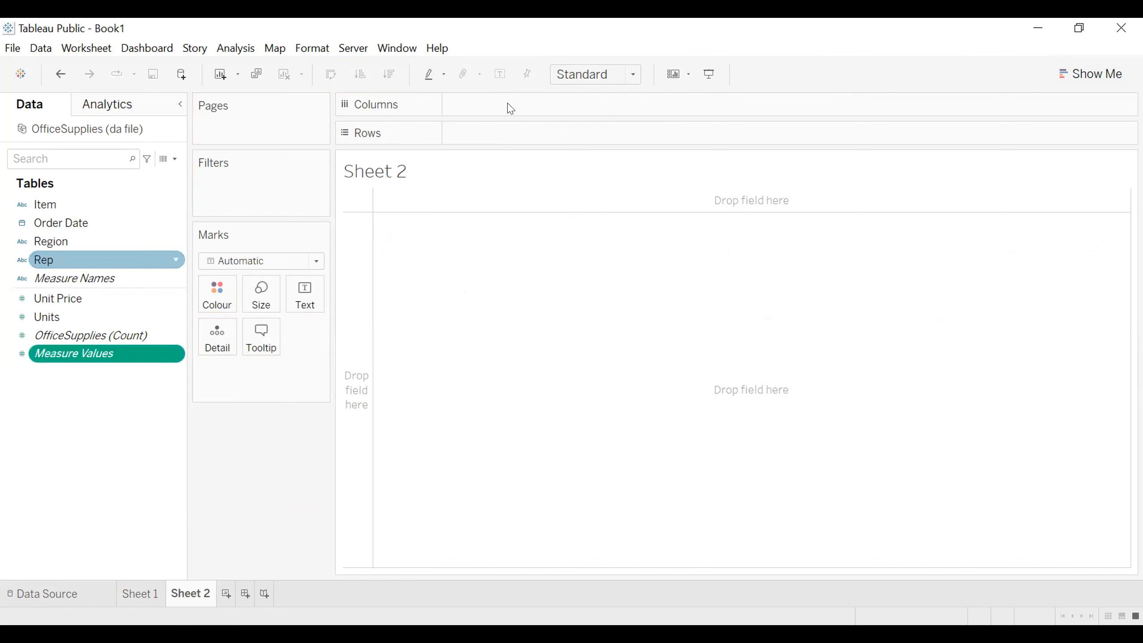
drag(510, 109, 510, 109)
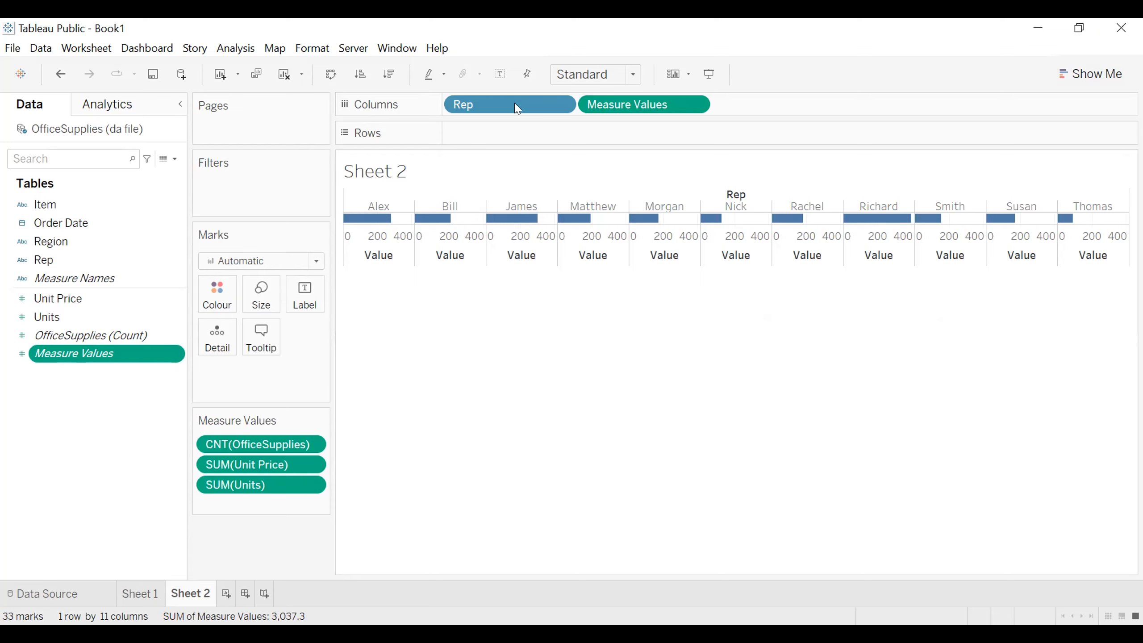
Step: Remove Measure Values from the chart on Sheet 2 and place only SUM(Units) in the rows
drag(616, 110, 100, 452)
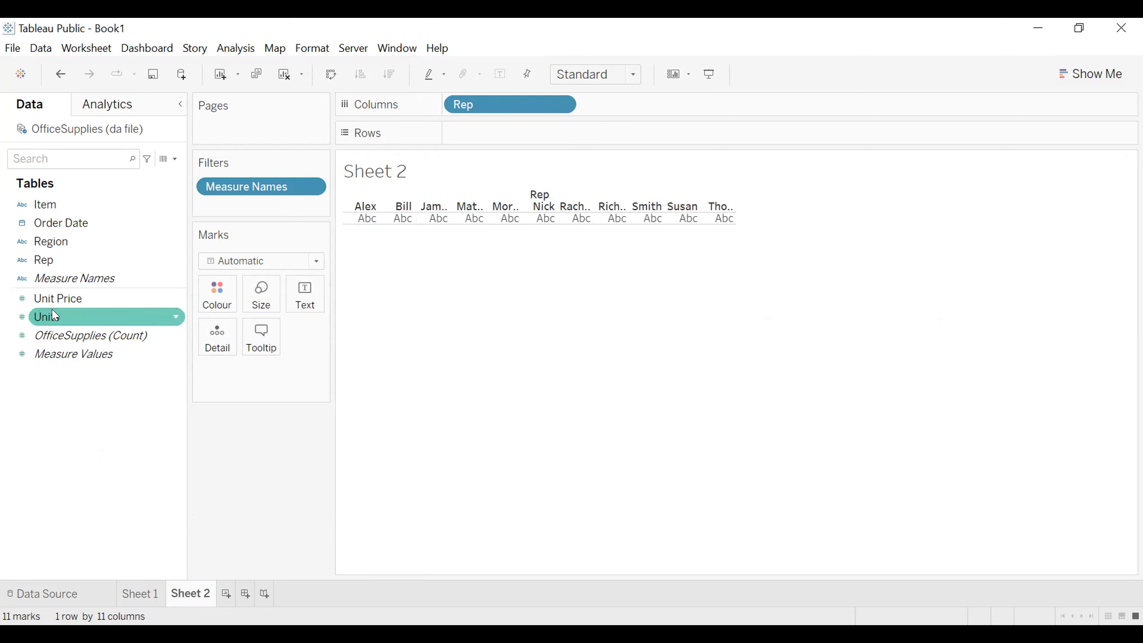
drag(55, 315, 462, 297)
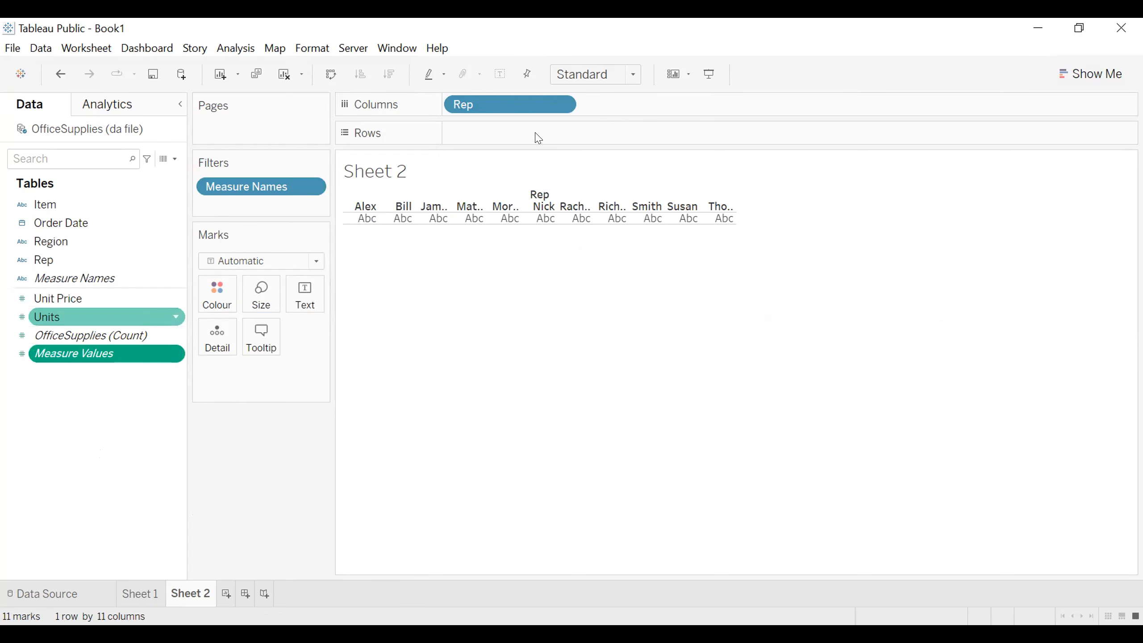
drag(538, 138, 537, 139)
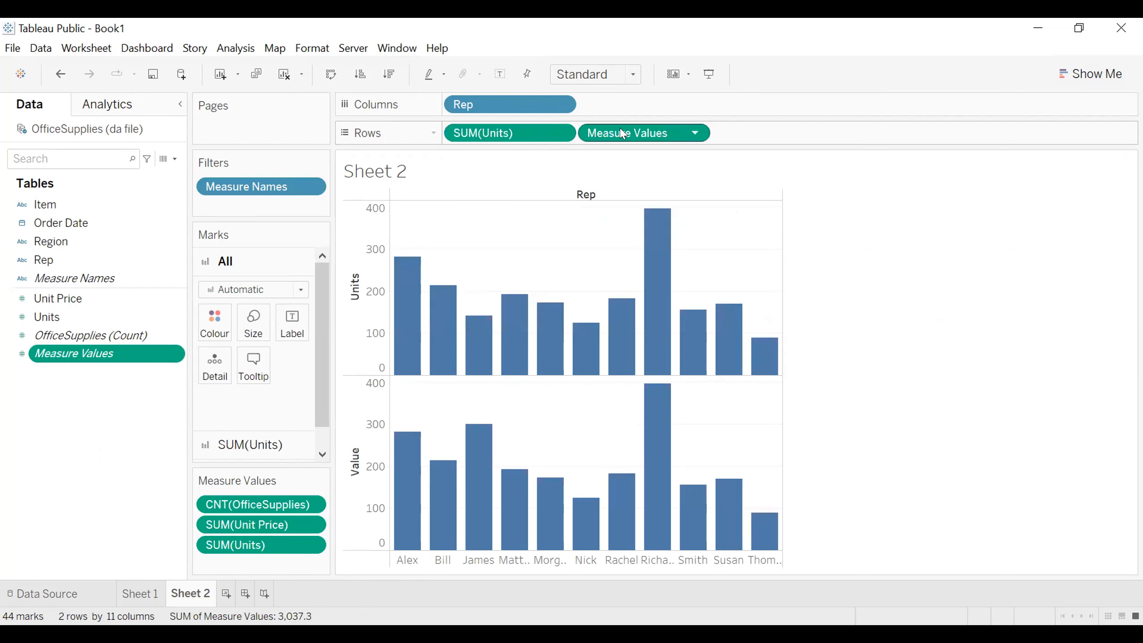
drag(624, 135, 569, 183)
drag(126, 392, 129, 392)
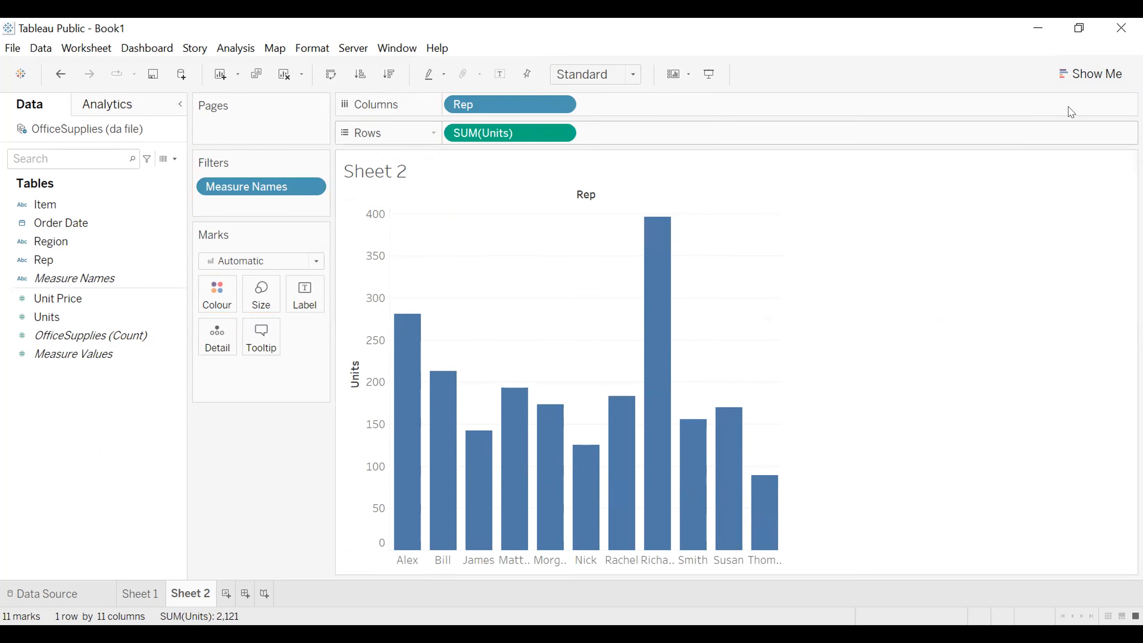
Step: Display the Show Me chart list and add Region after Rep in the columns, without Measure Values
click(1060, 71)
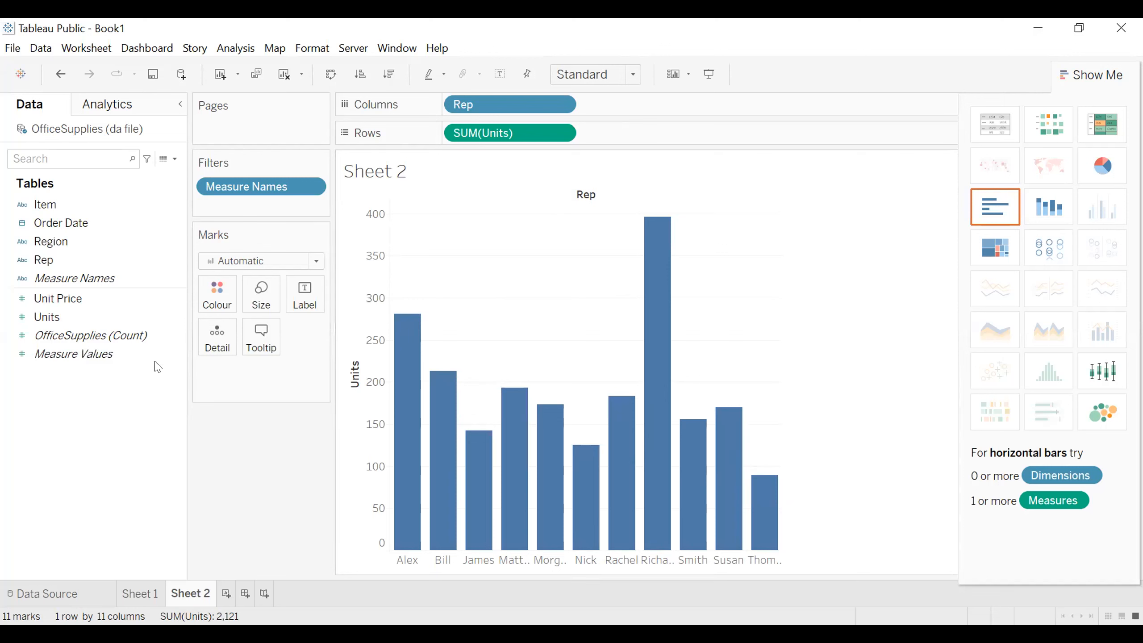
drag(57, 235, 580, 104)
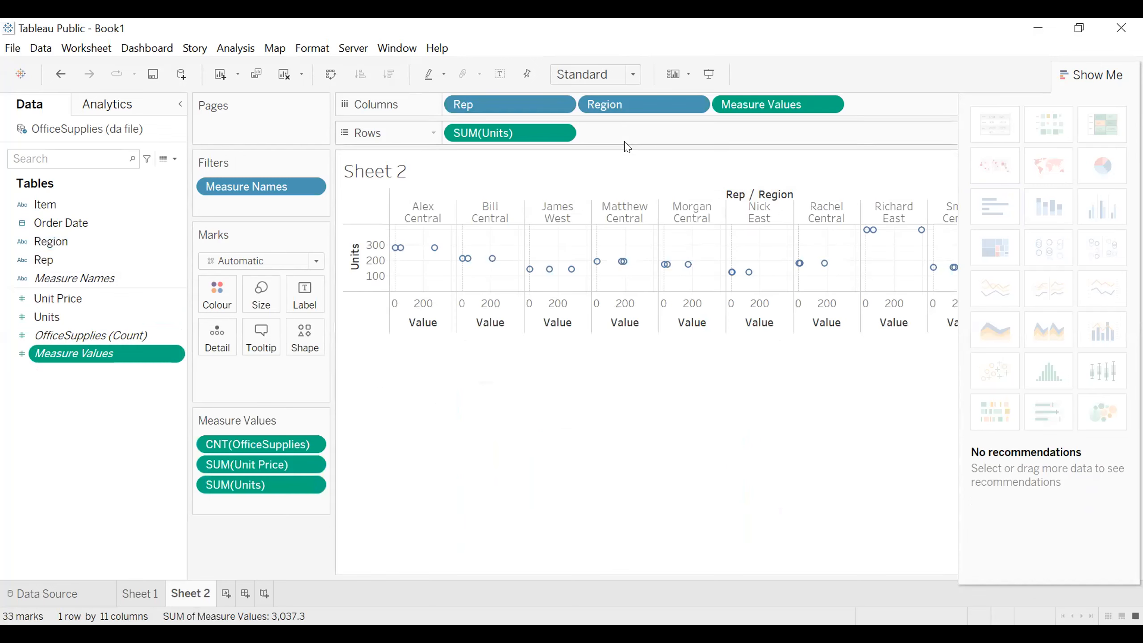
drag(767, 104, 601, 244)
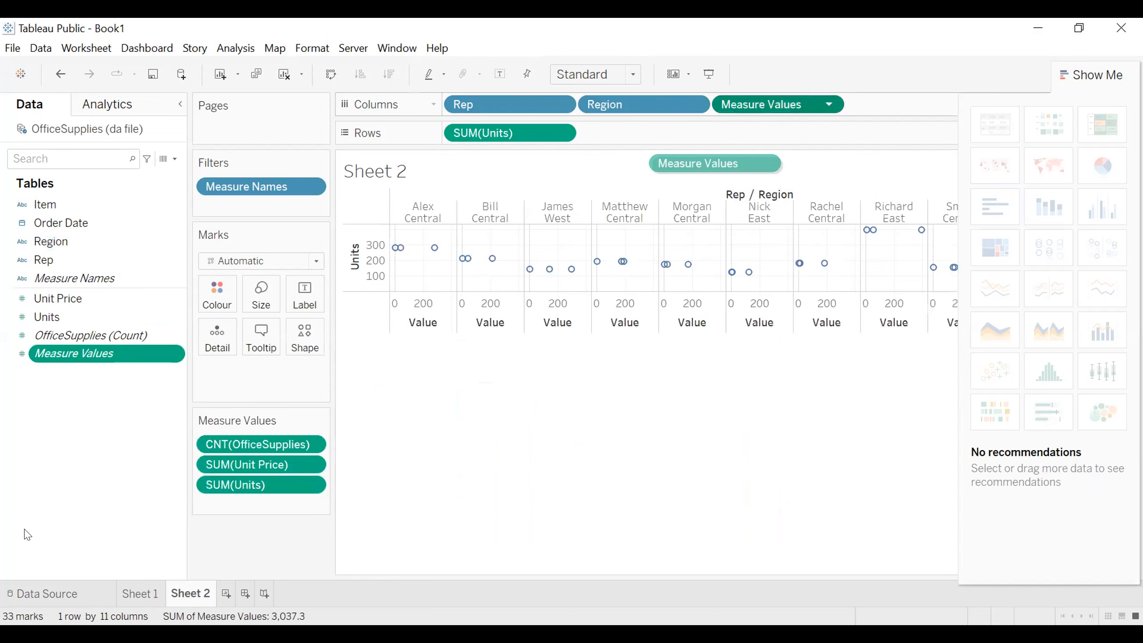
drag(27, 535, 26, 534)
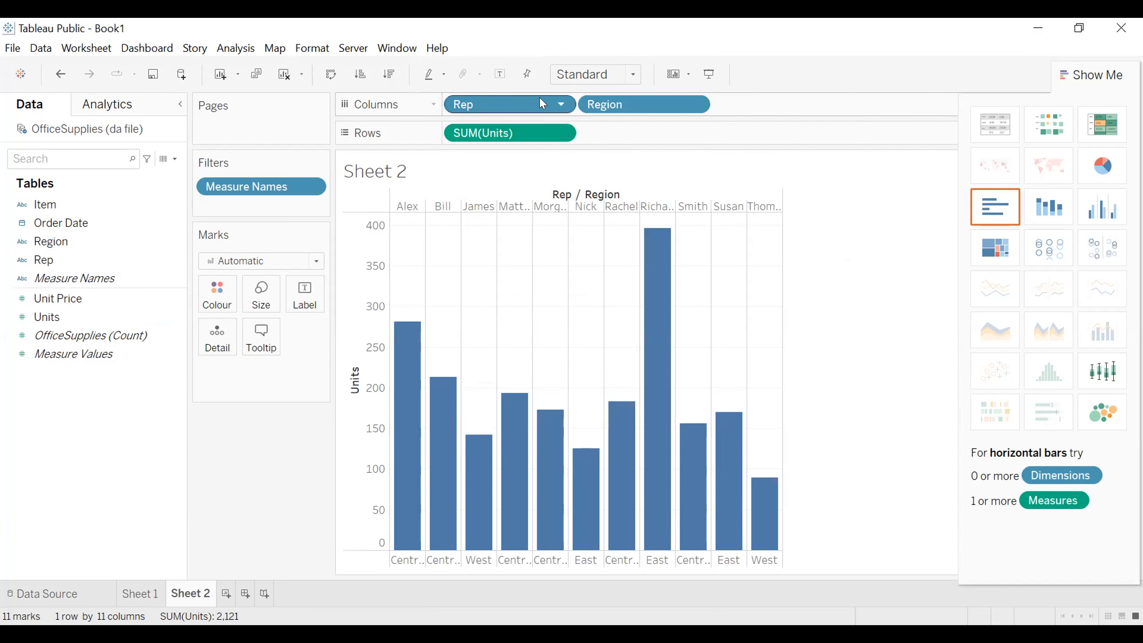
Step: Swap Region ahead of Rep in the columns, and remove Region from the chart
drag(760, 113, 760, 113)
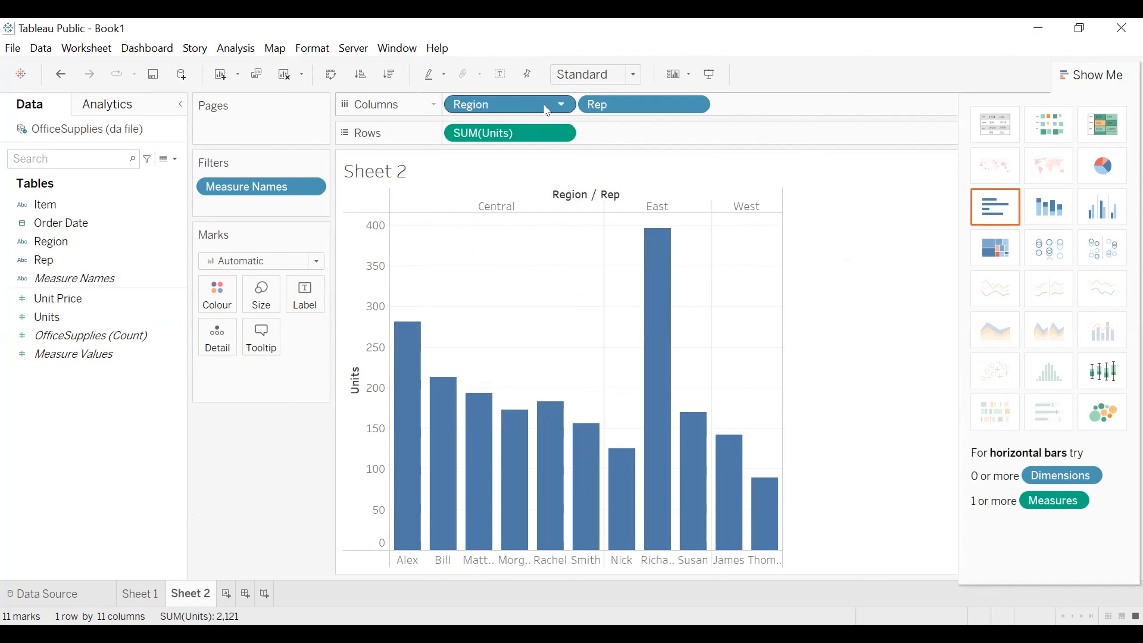
drag(496, 103, 425, 153)
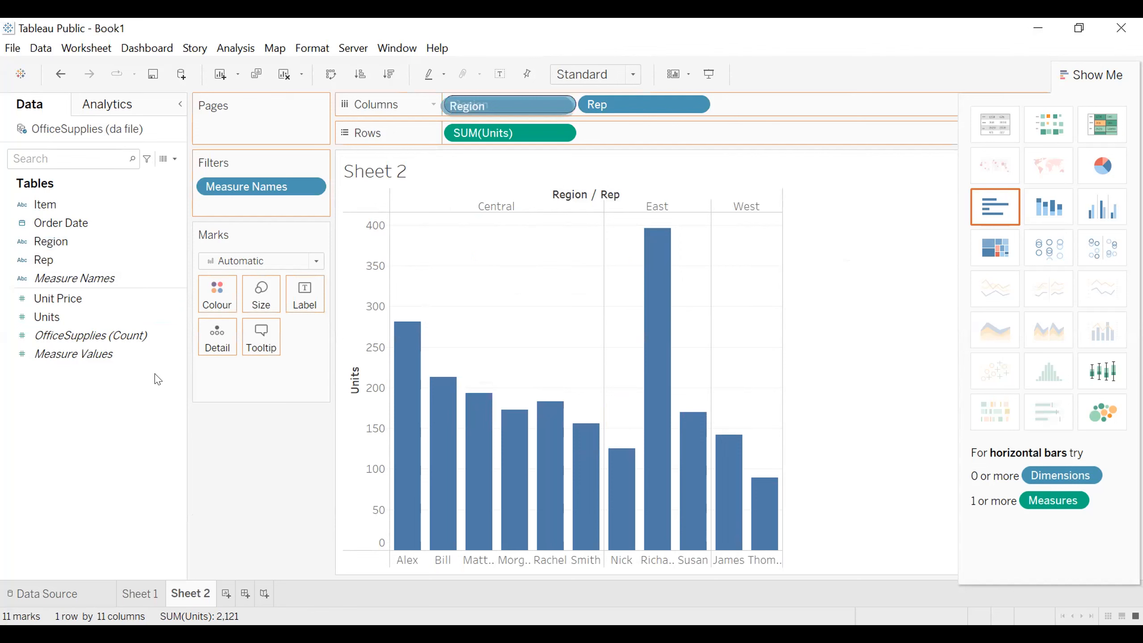
drag(157, 379, 158, 379)
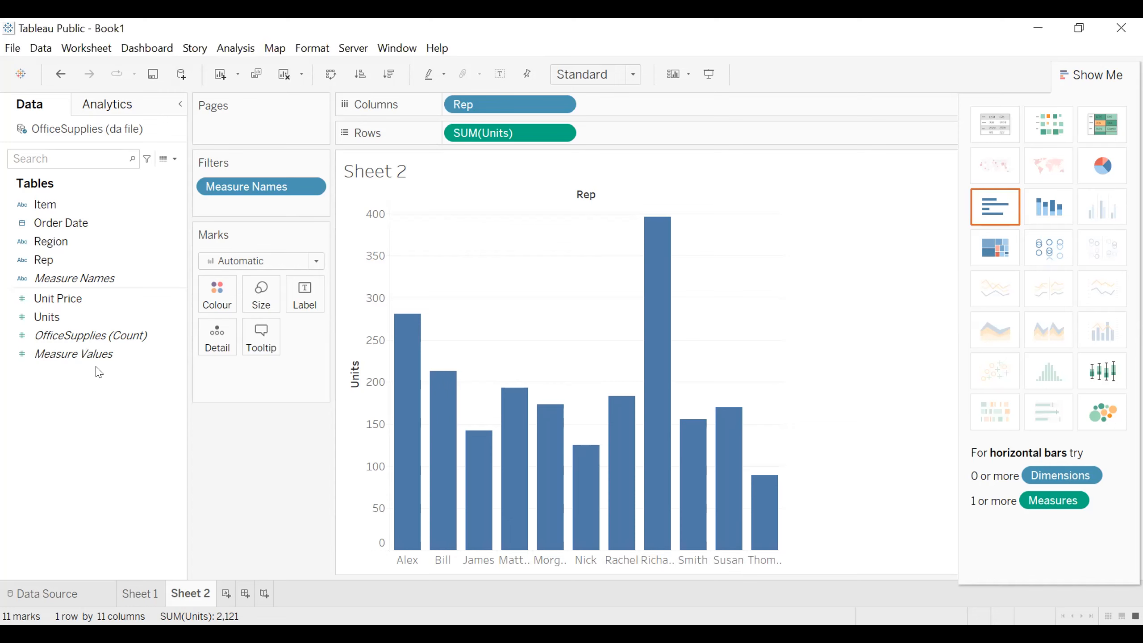
Step: Remove the Measure Names filter from Sheet 2
click(103, 258)
click(268, 186)
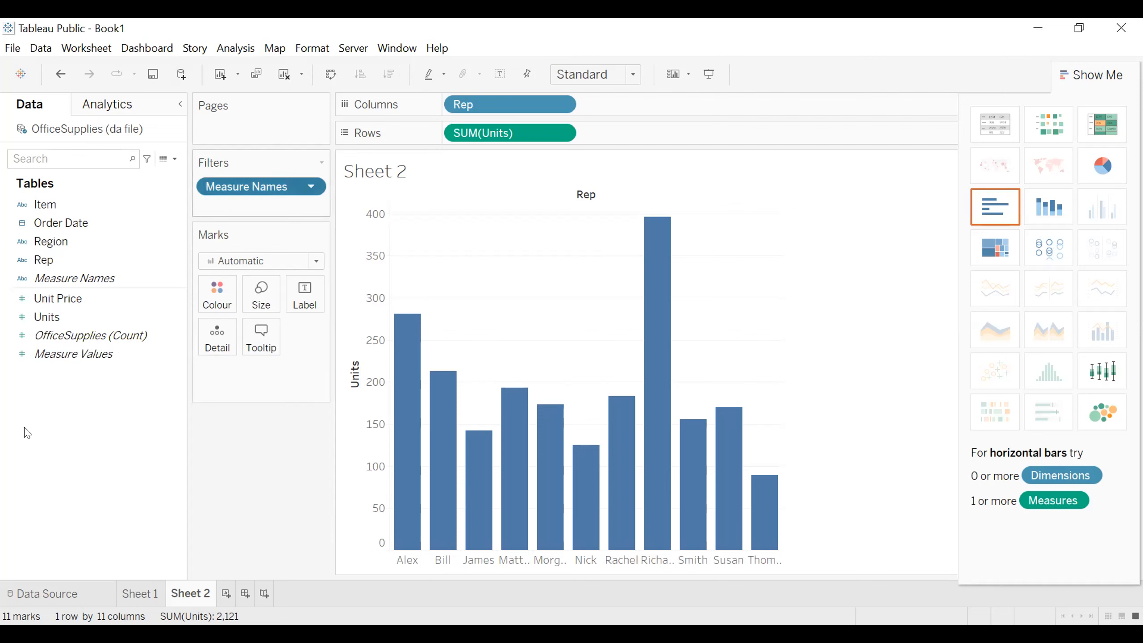
drag(25, 427, 23, 428)
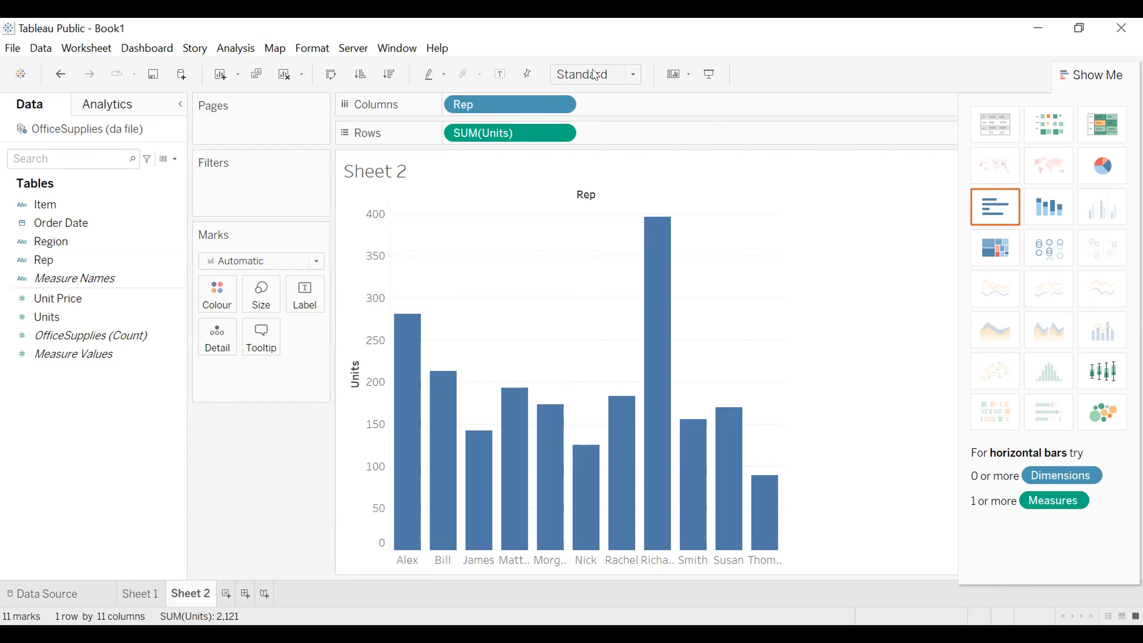
Step: Add Region after Rep in the columns again, and remove the accompanying Measure Values and Measure Names filter
mouse_move(637, 252)
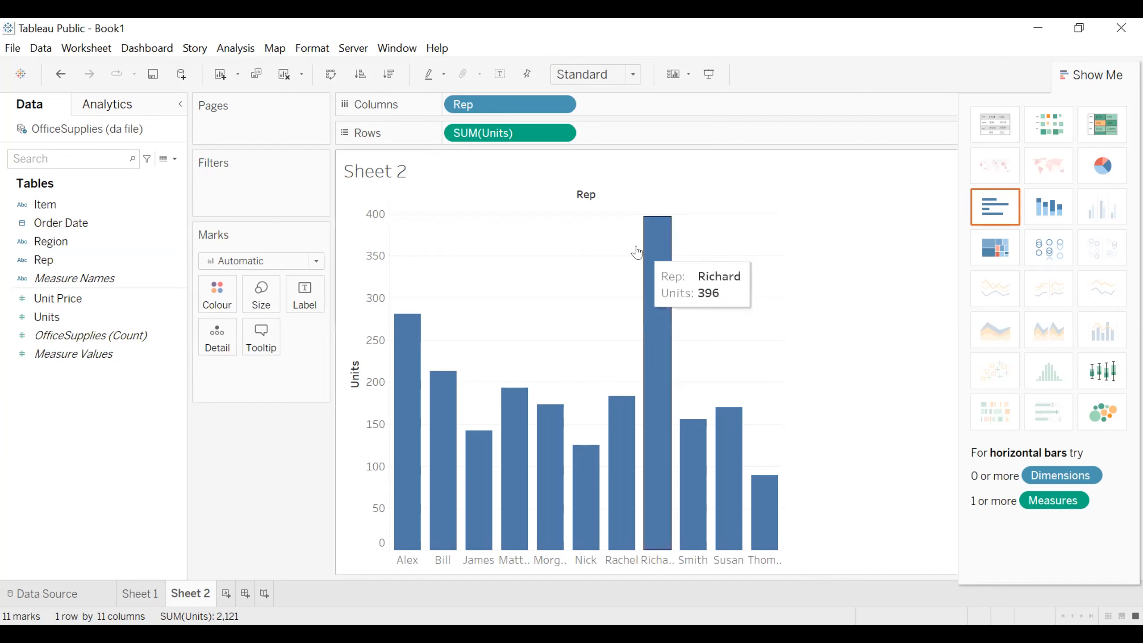
drag(49, 242, 325, 299)
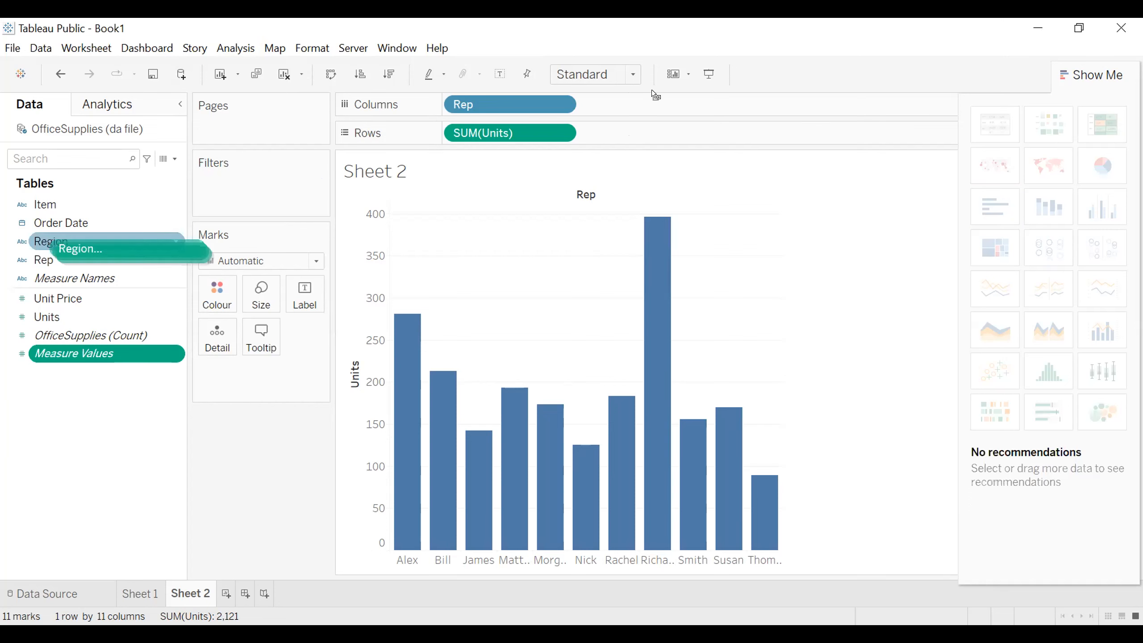
drag(652, 108, 649, 103)
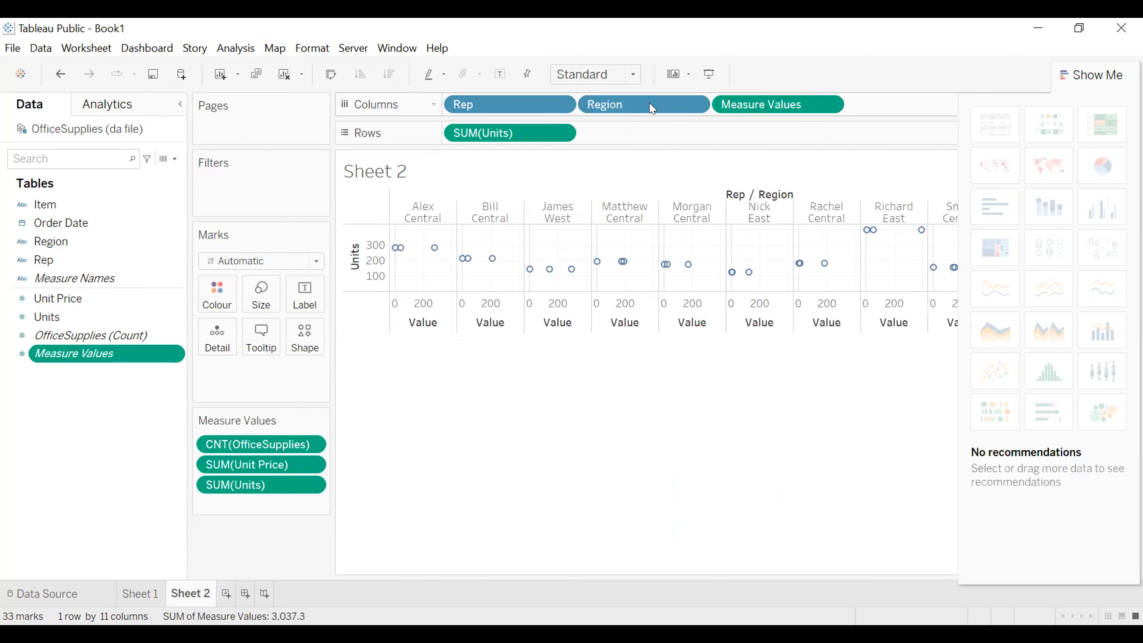
drag(758, 105, 43, 445)
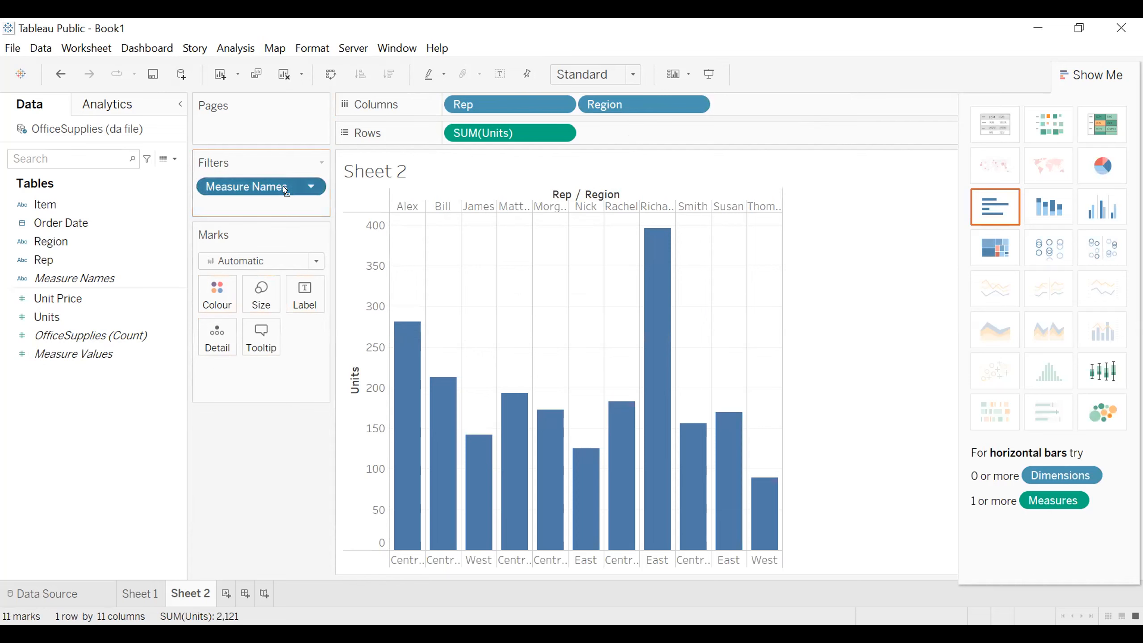
key(Delete)
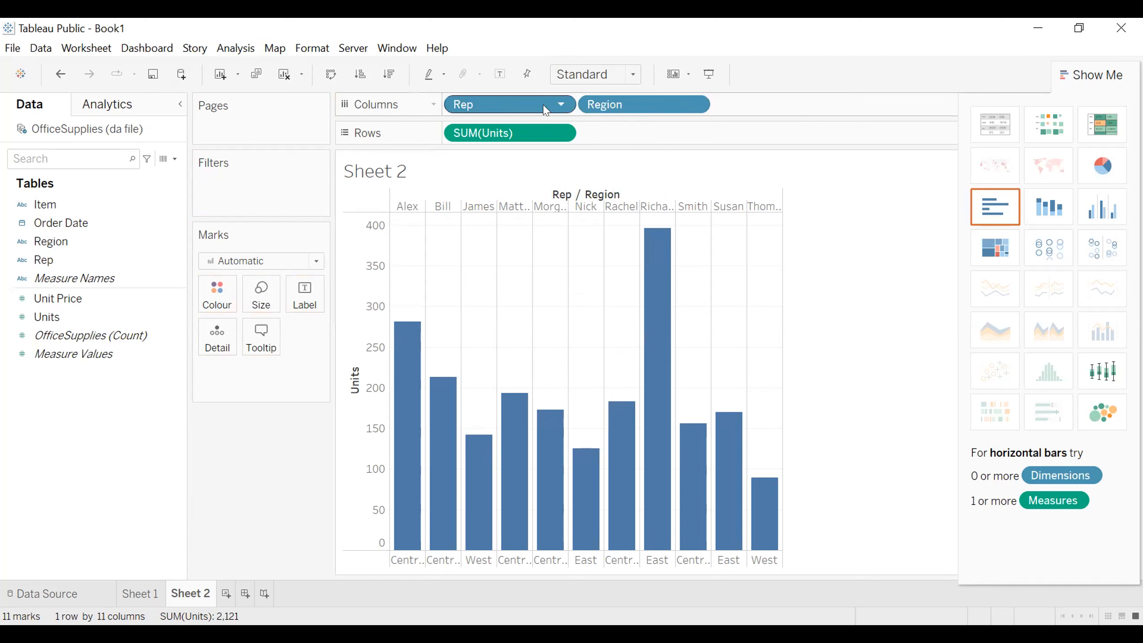
Step: Remove Region from the columns of Sheet 2, keeping only Rep
click(593, 108)
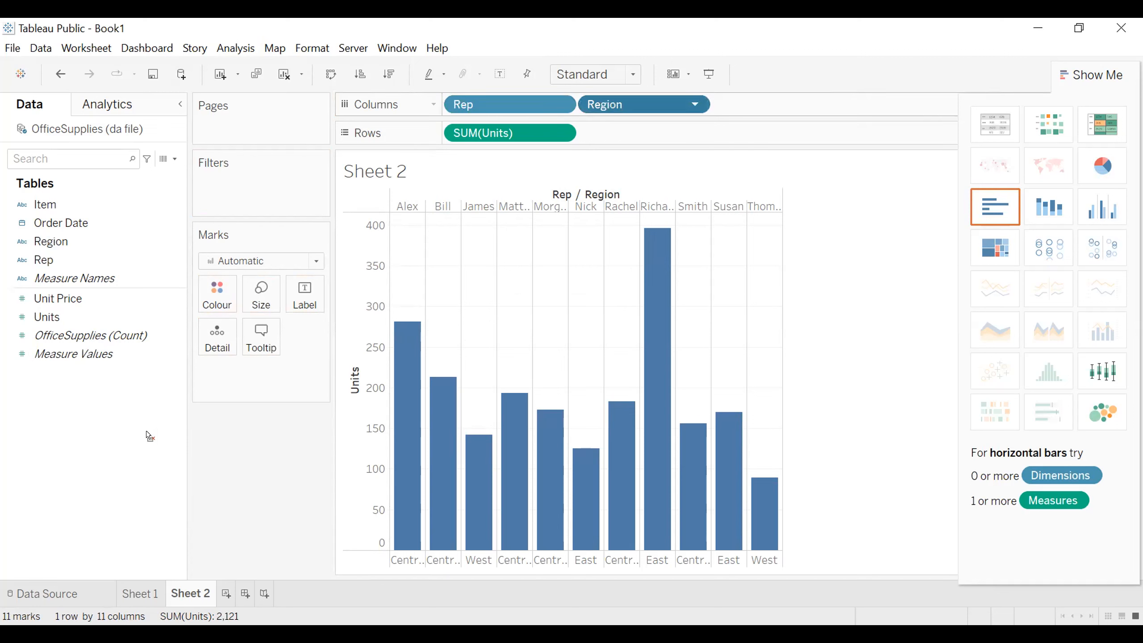
drag(127, 488, 130, 504)
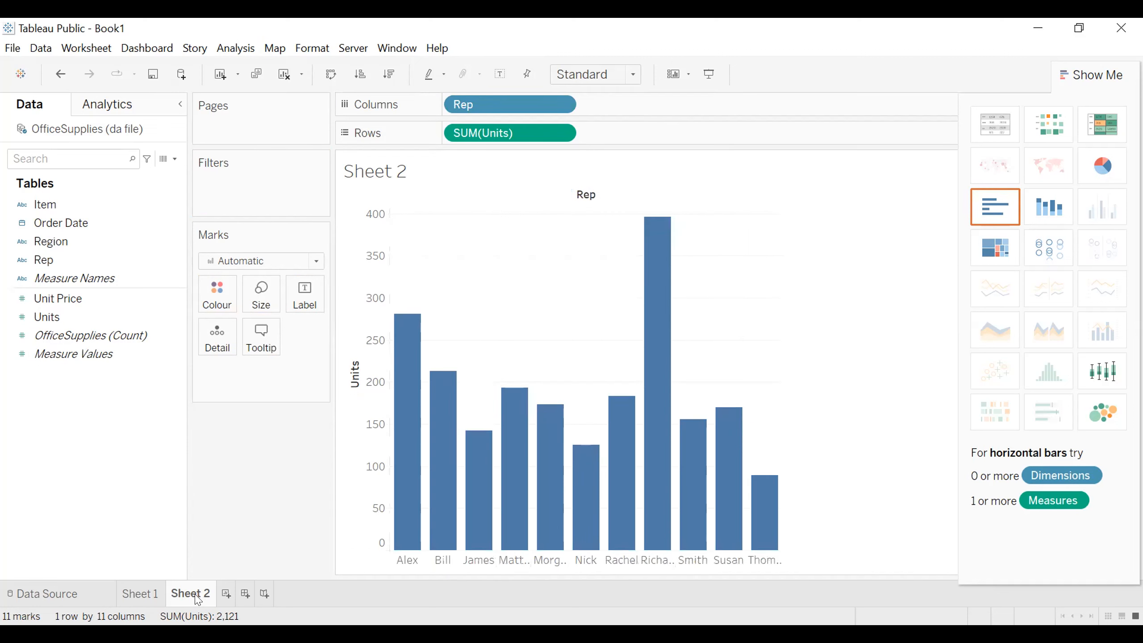
Step: Delete Sheet 2 from the workbook and close the Show Me chart list
right_click(196, 599)
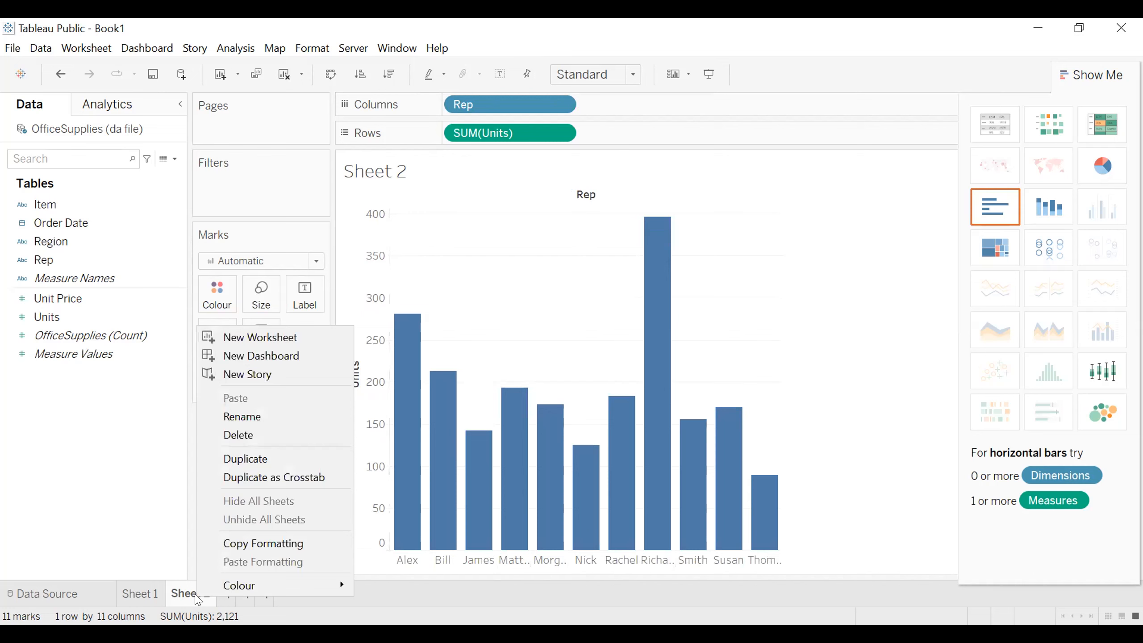
click(236, 442)
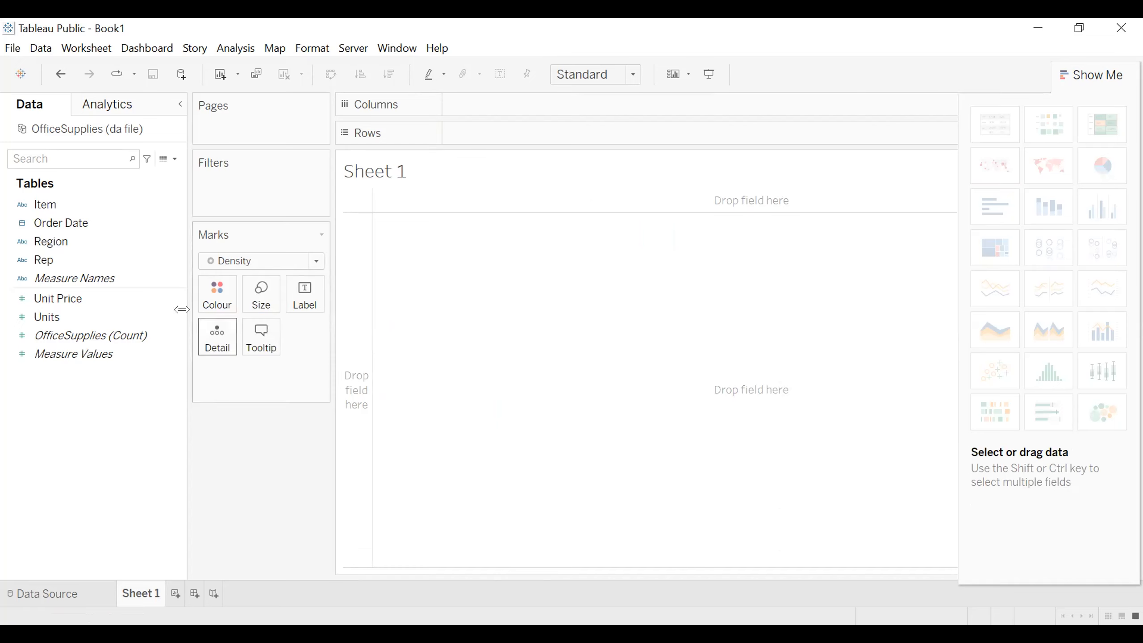
click(1067, 75)
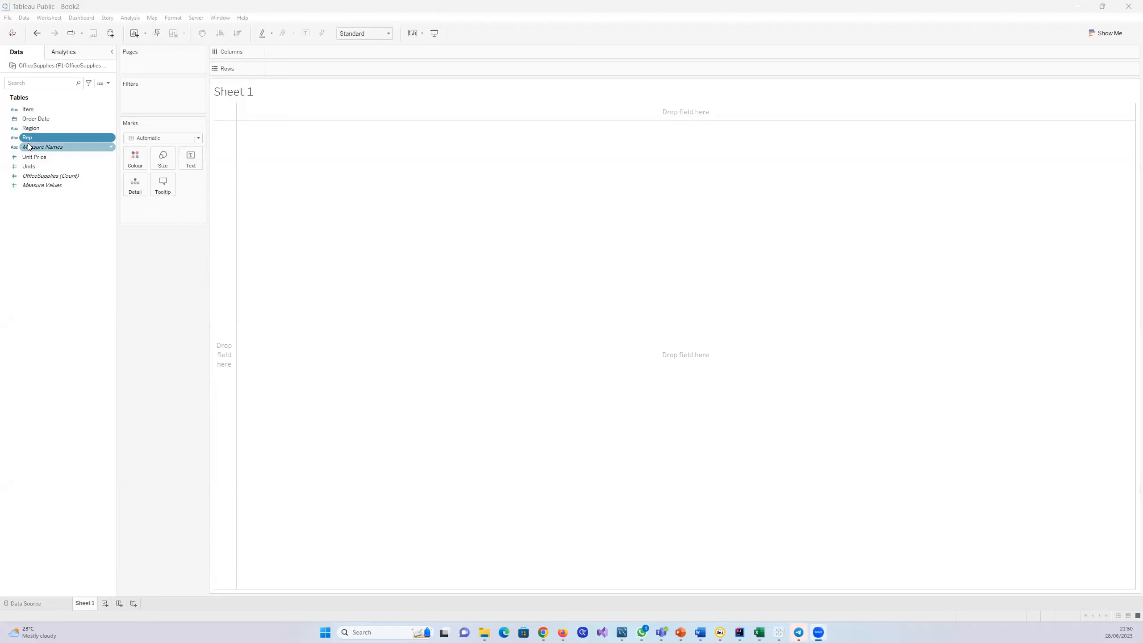
Step: Build a bar chart on the empty Sheet 1 with Rep in the columns and SUM(Units) in the rows
drag(27, 142, 286, 53)
click(27, 167)
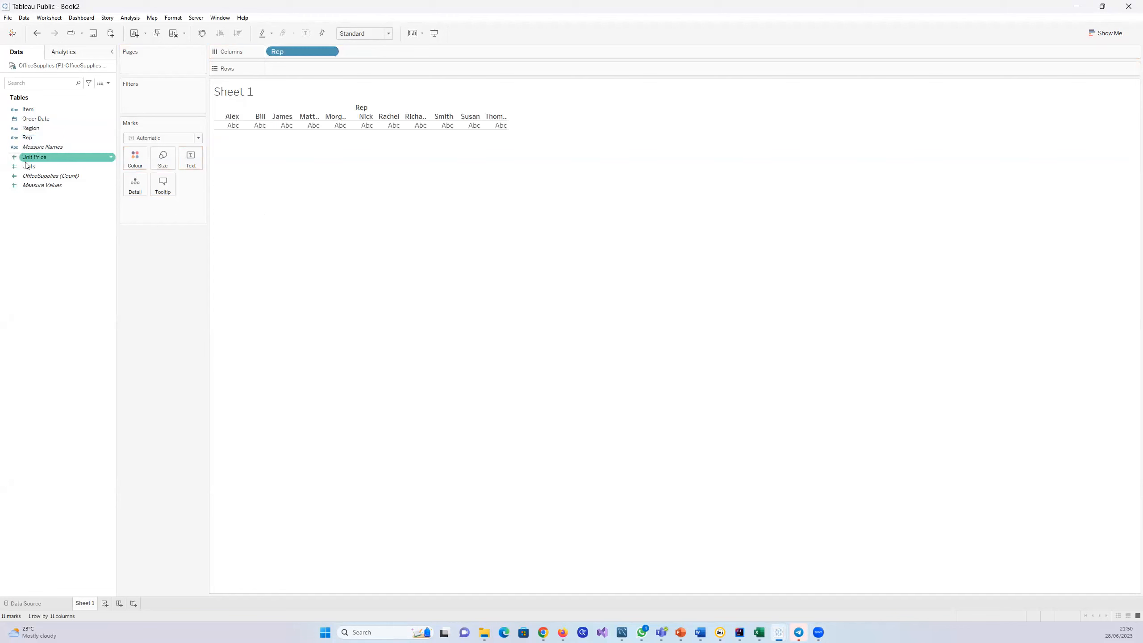
drag(27, 169, 301, 68)
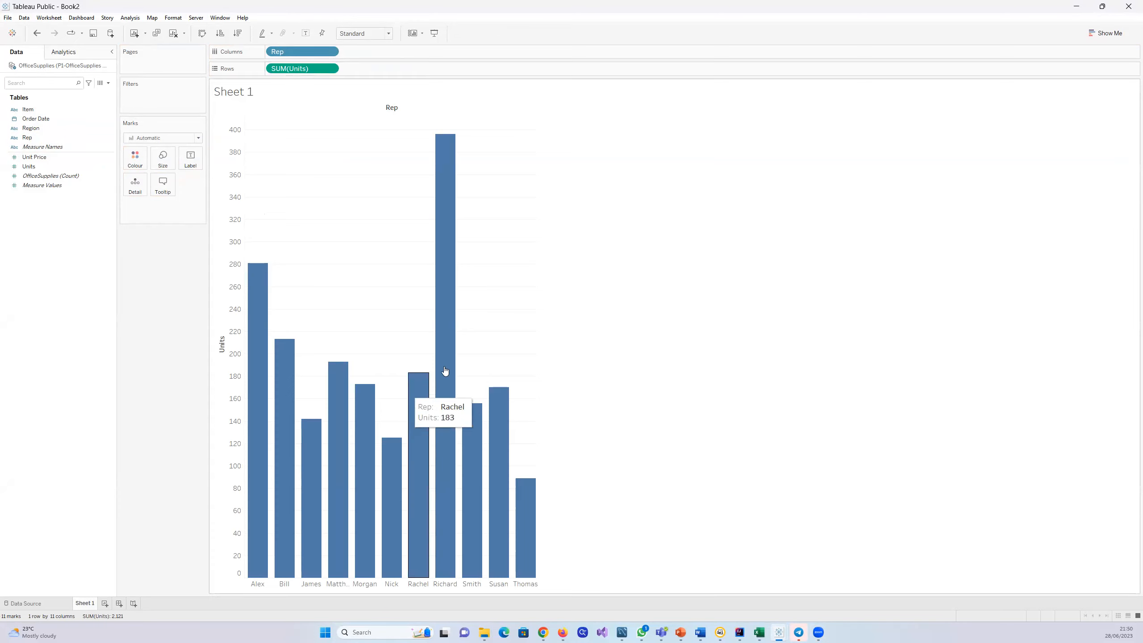
Step: Switch to the Tableau Story Tonight document in Word, read the bonus task, and return to Tableau Public
mouse_move(701, 632)
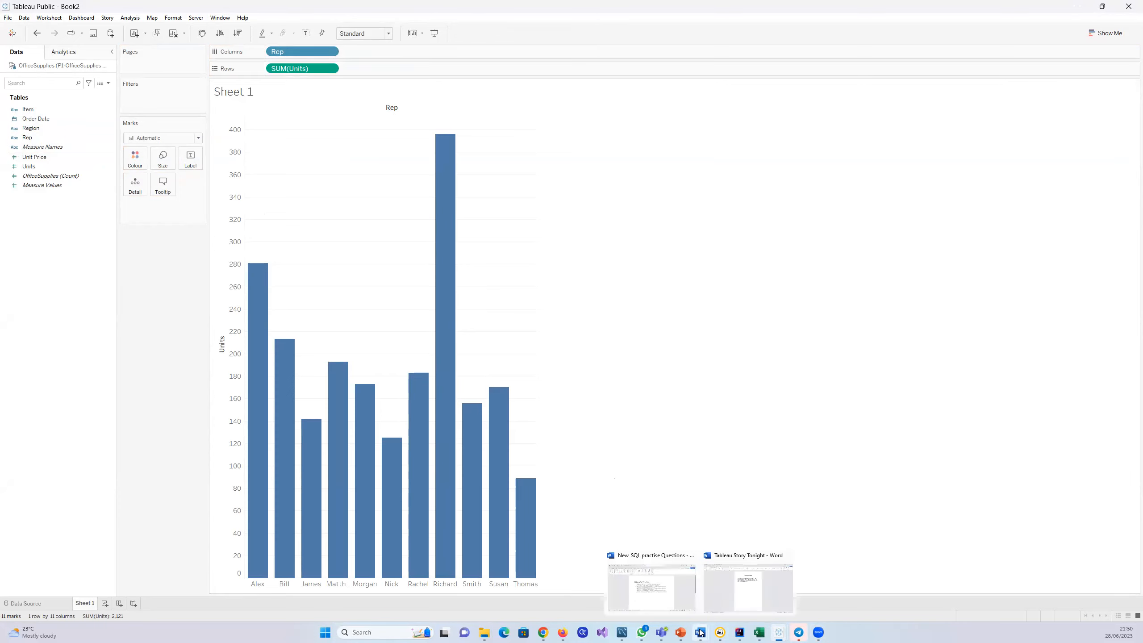
click(745, 600)
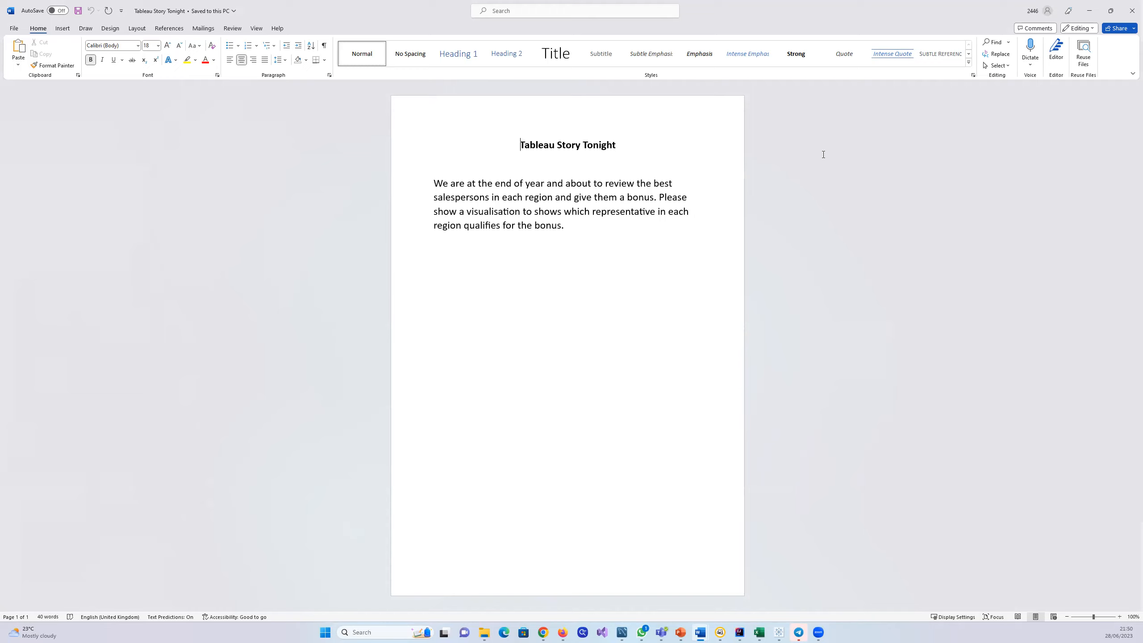
click(1092, 14)
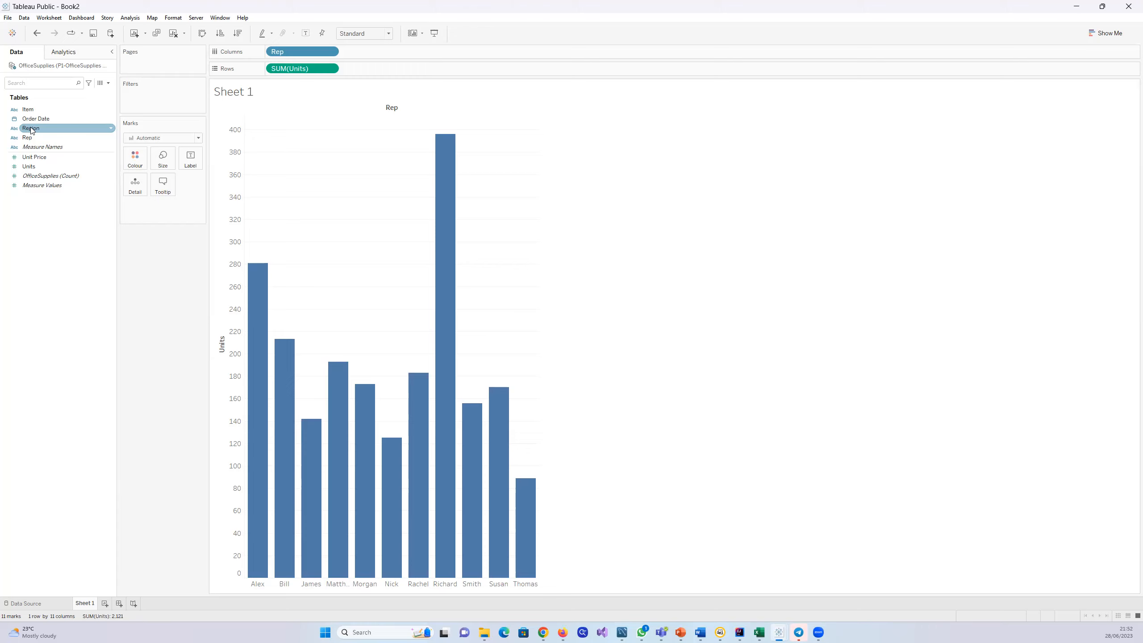
Step: Add Region after Rep in the columns of the units bar chart
mouse_move(31, 130)
mouse_down()
mouse_move(79, 143)
mouse_move(300, 93)
mouse_move(359, 49)
mouse_up()
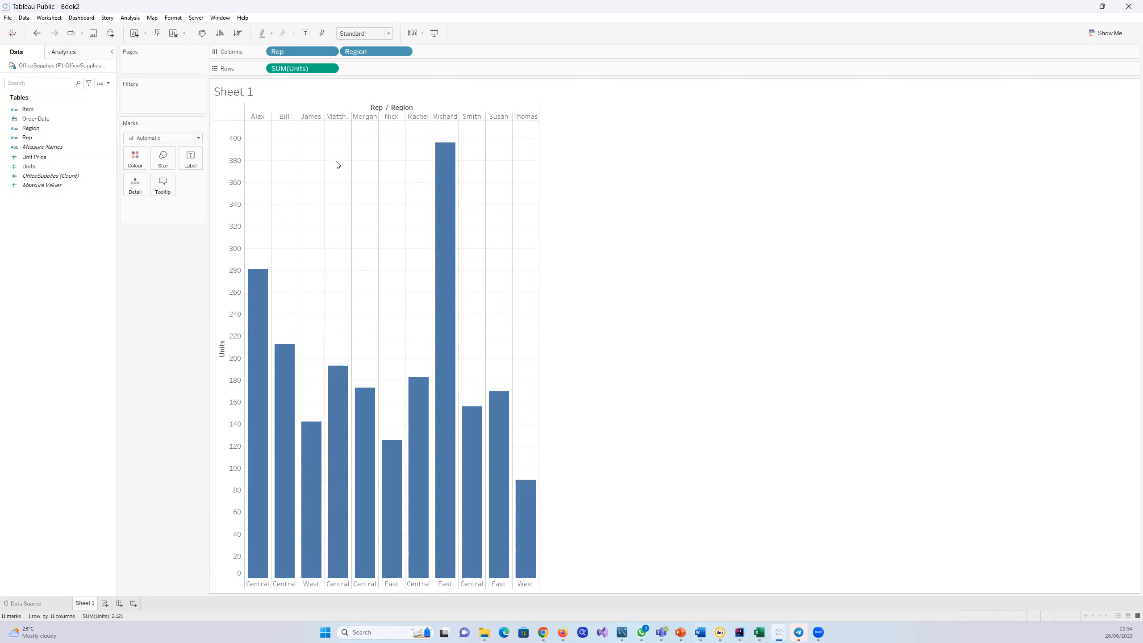
Step: Reorder the column fields so that Region comes before Rep, grouping the unit bars of the representatives by region
drag(297, 52, 471, 57)
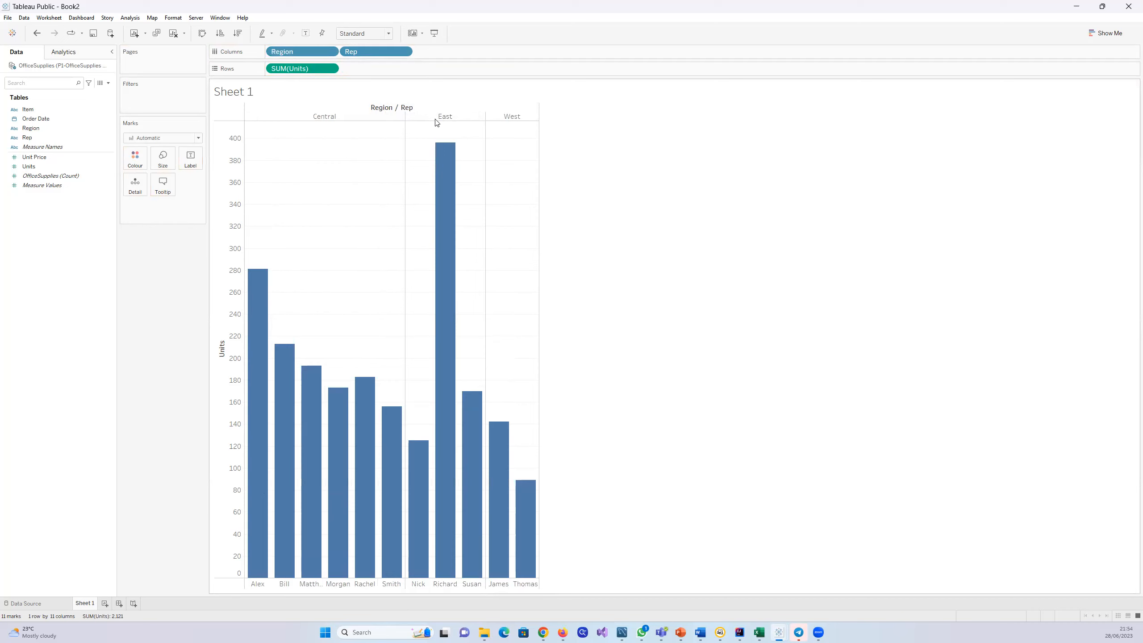
mouse_move(441, 501)
mouse_move(283, 503)
drag(314, 54, 458, 58)
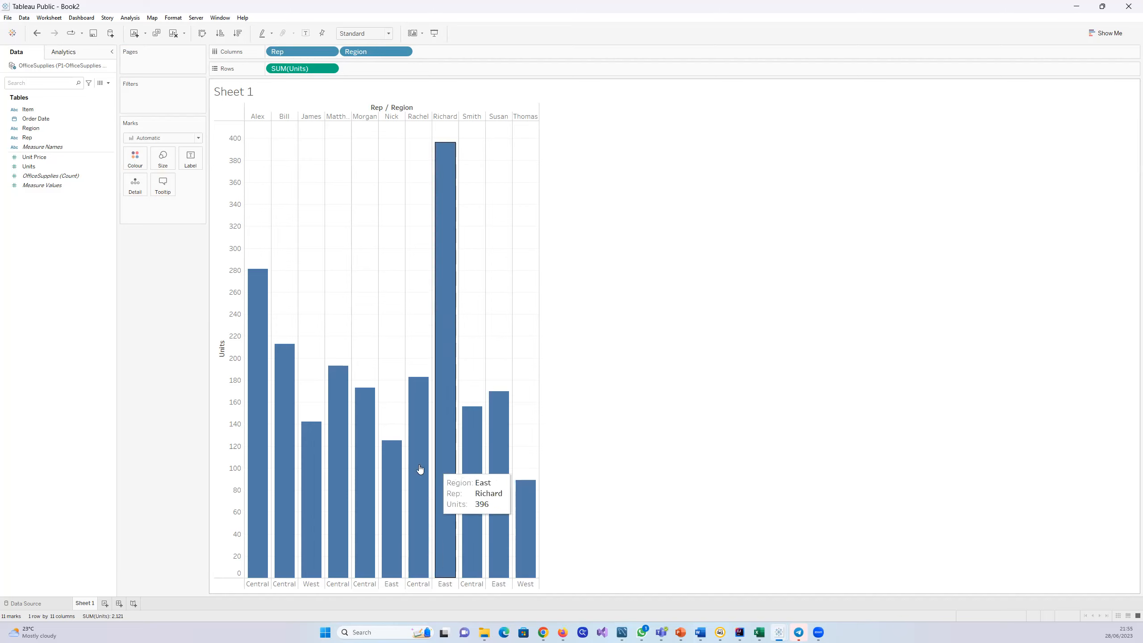
drag(291, 52, 440, 52)
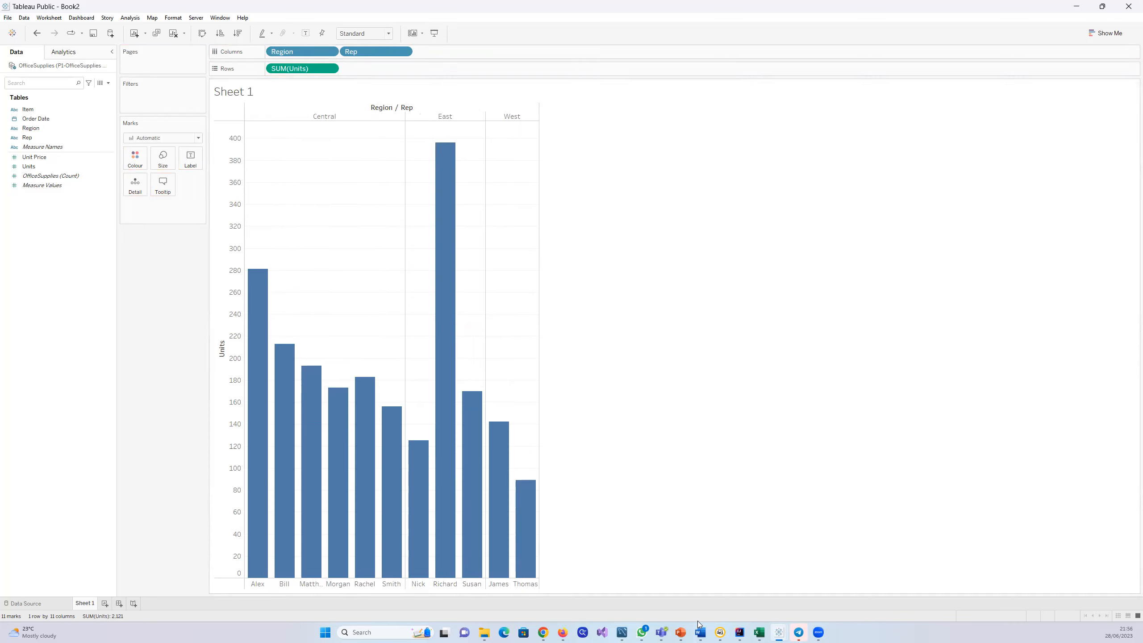
Step: Switch to the Tableau Story Tonight document in Word, reread the bonus task, and return to Tableau Public
mouse_move(701, 633)
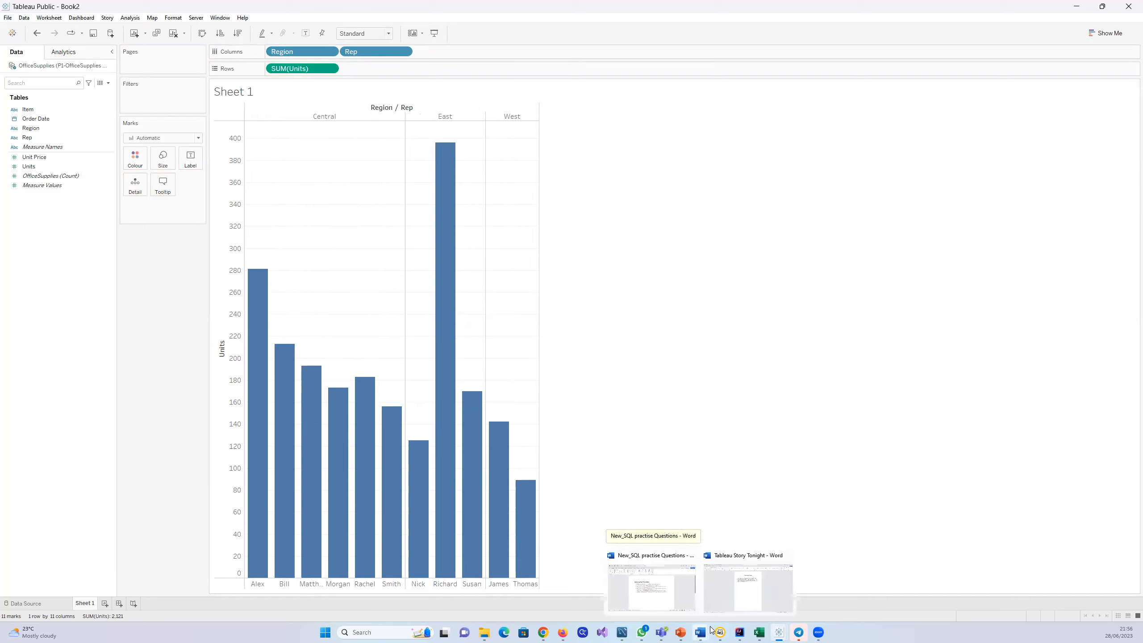
click(745, 591)
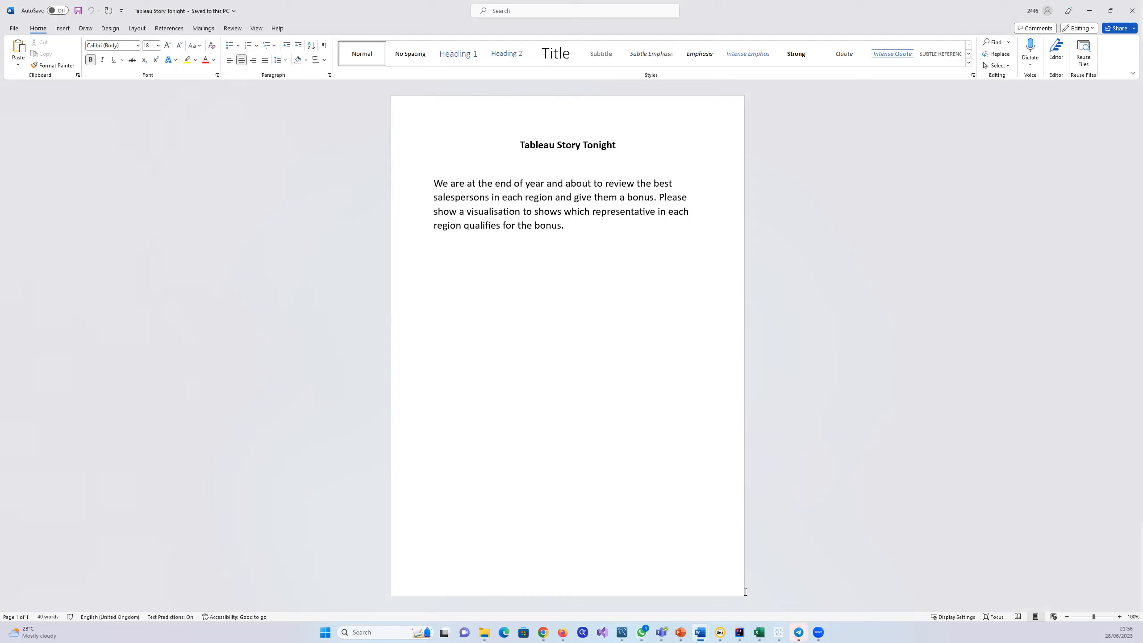
click(1088, 10)
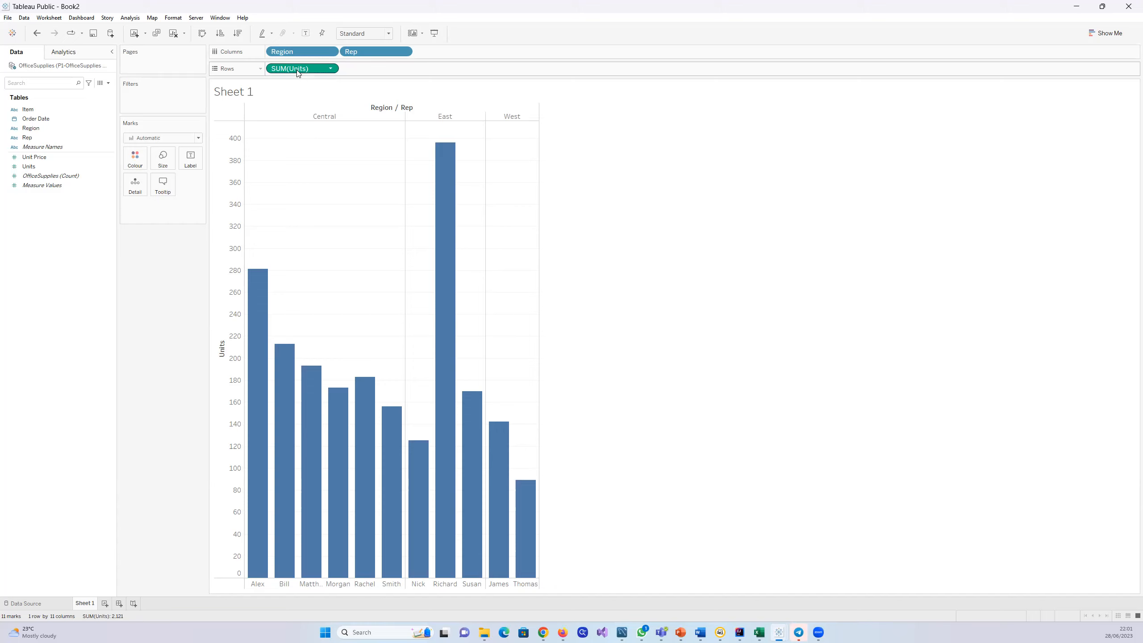
Step: Try Average and Median as the aggregation of Units in the rows and return it to Sum
click(331, 69)
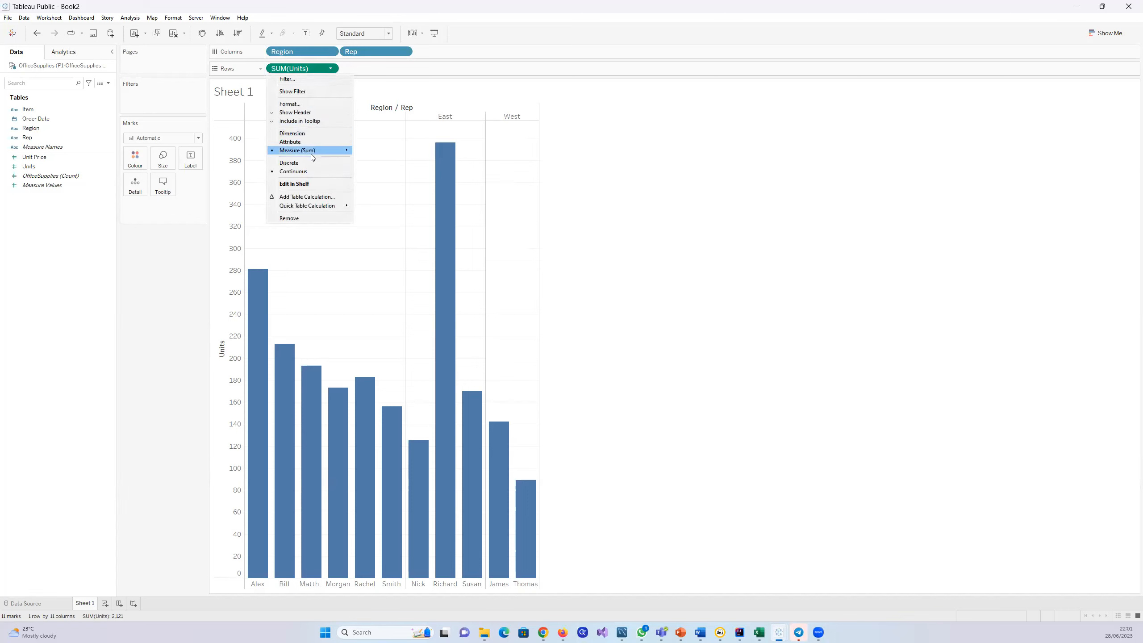
mouse_move(308, 153)
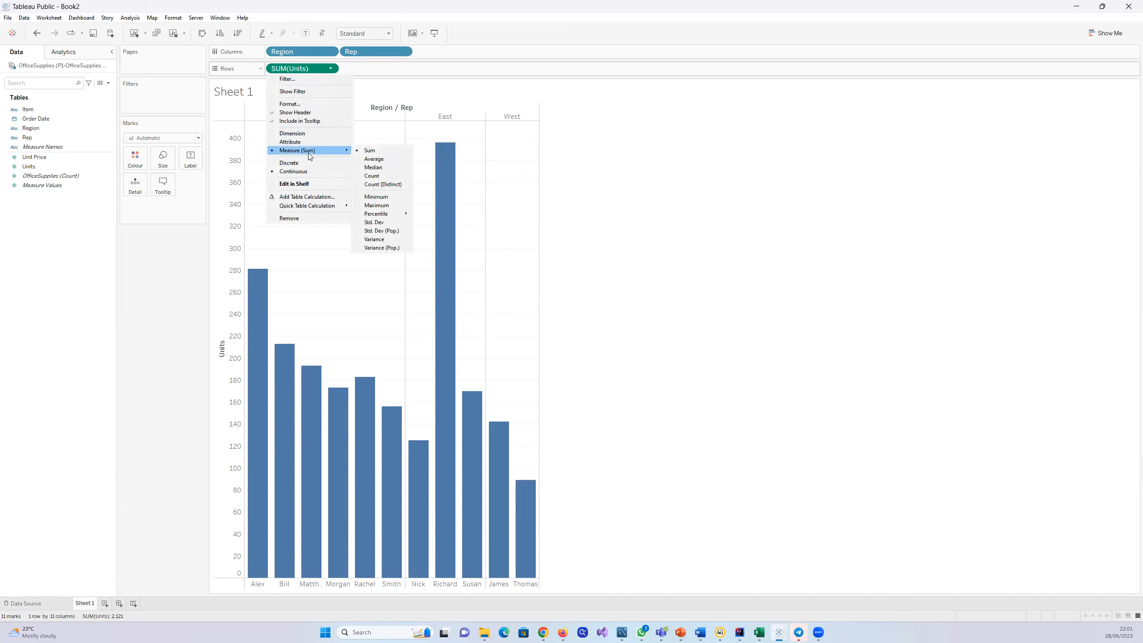
click(377, 159)
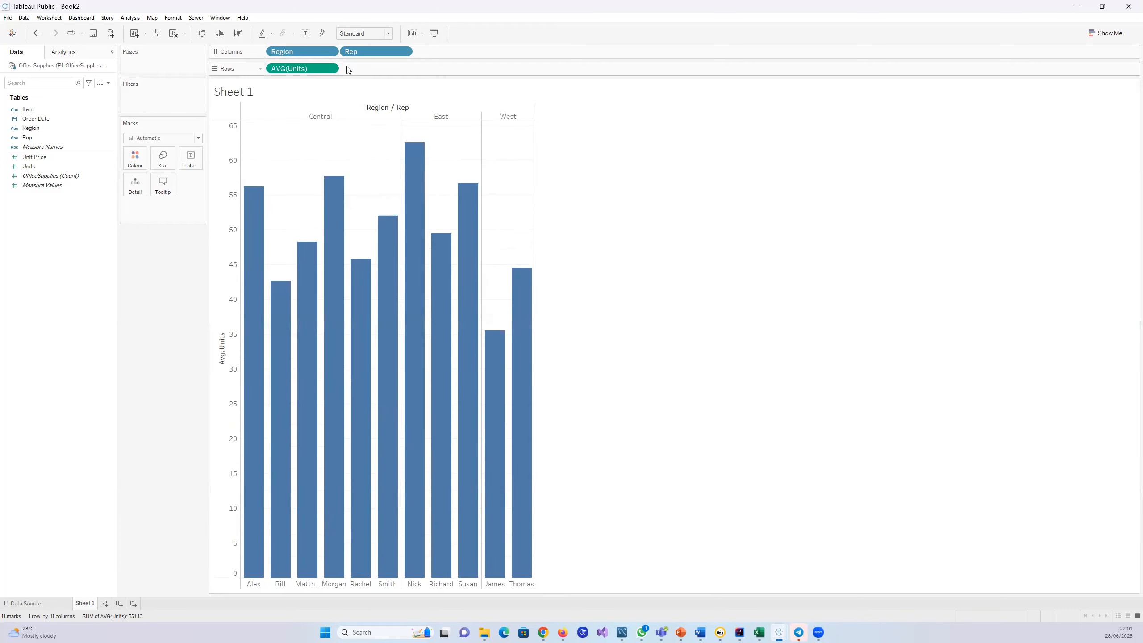
click(331, 68)
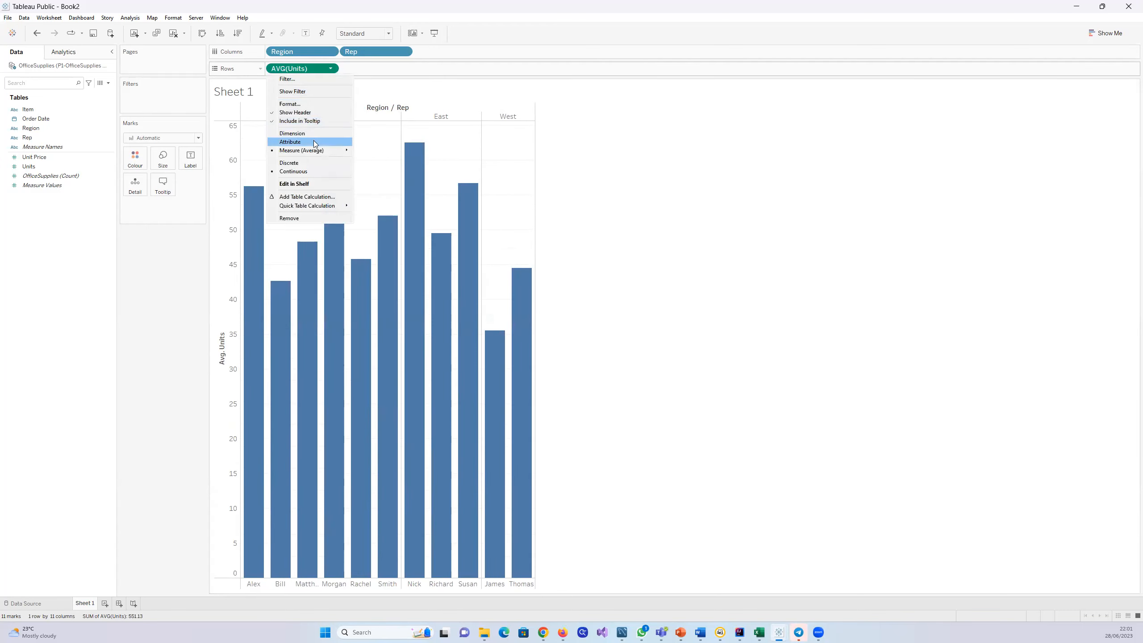
mouse_move(319, 151)
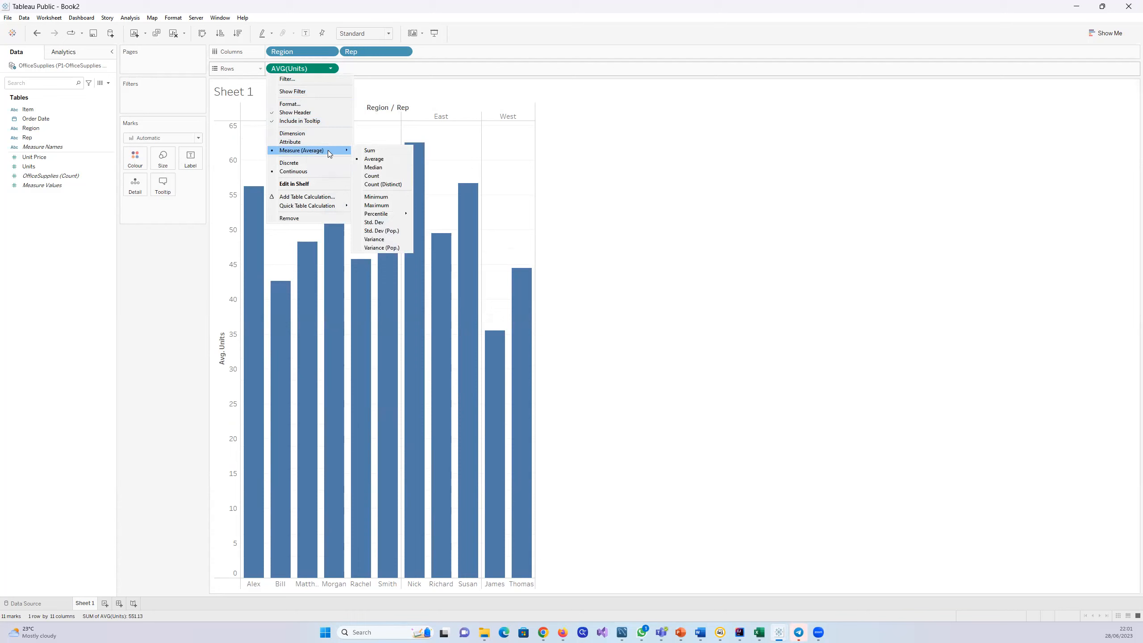
click(373, 168)
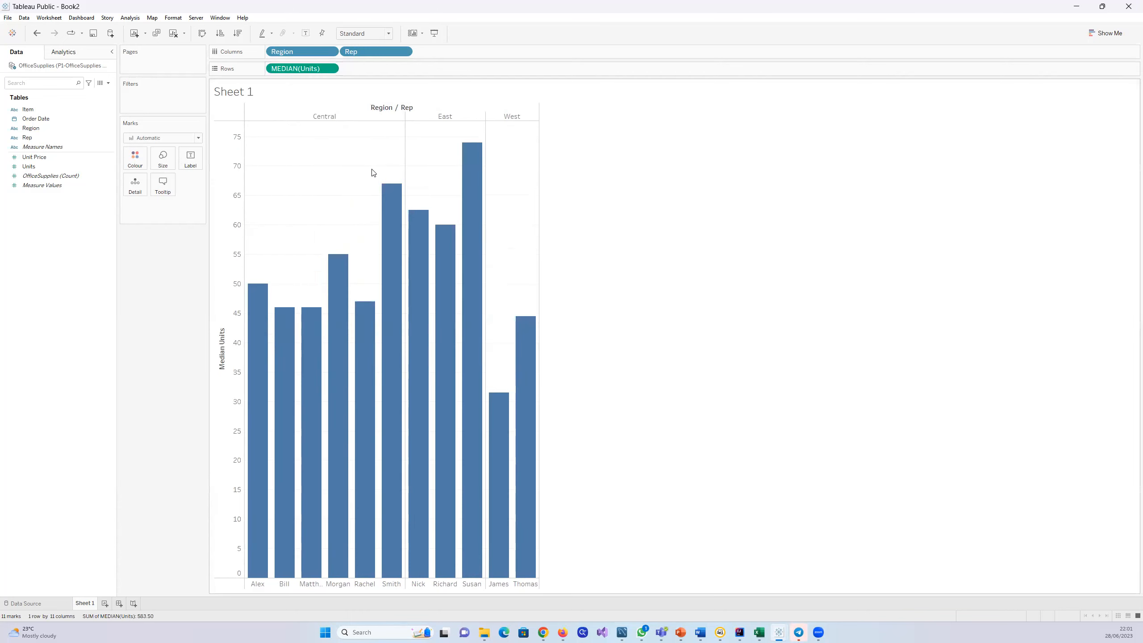
click(330, 69)
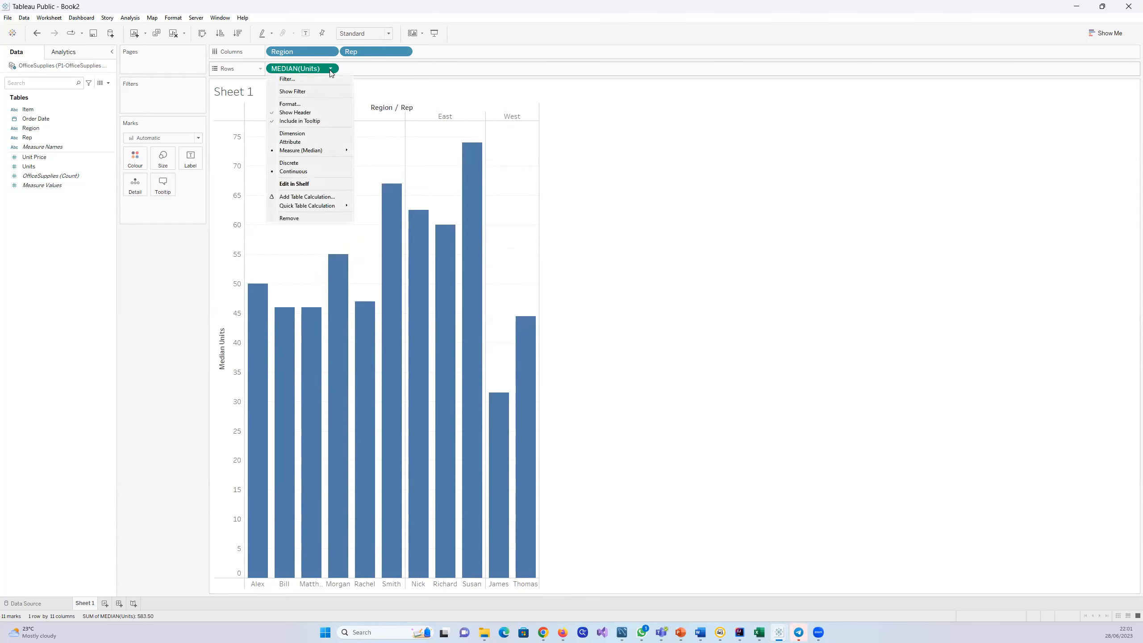
mouse_move(342, 148)
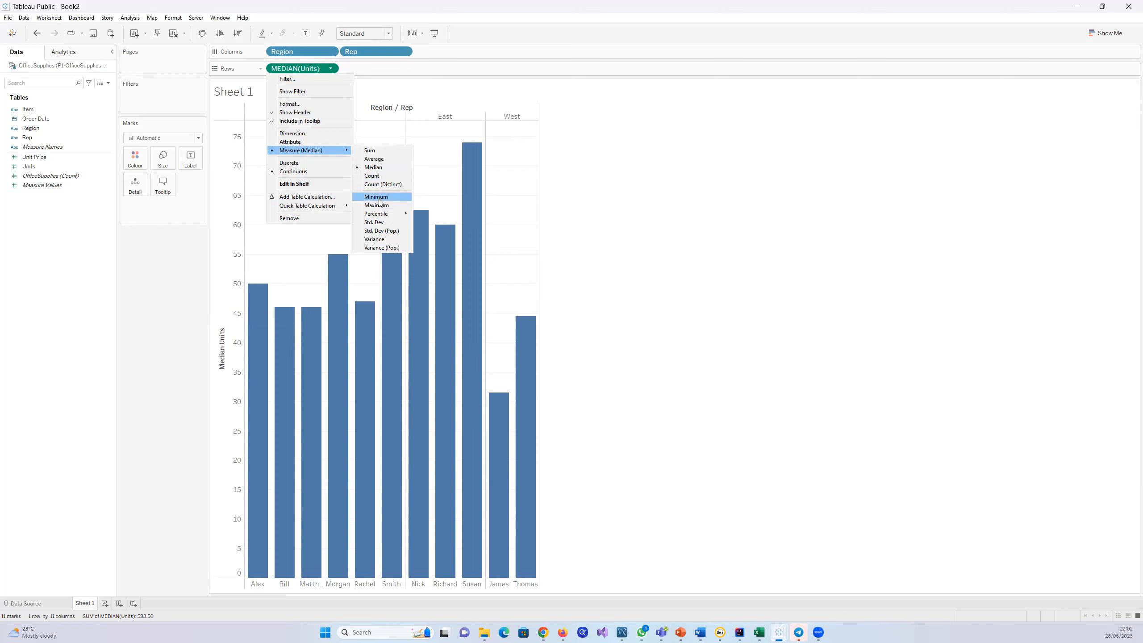
click(377, 151)
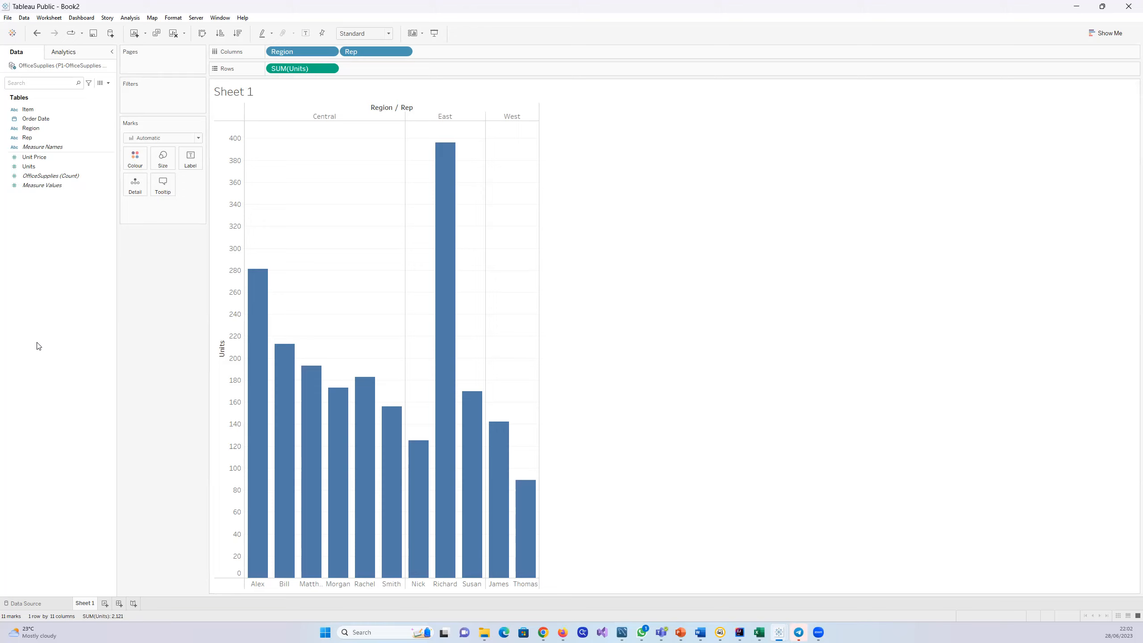
Step: Start a new calculated field and name it Total-Sales
right_click(37, 296)
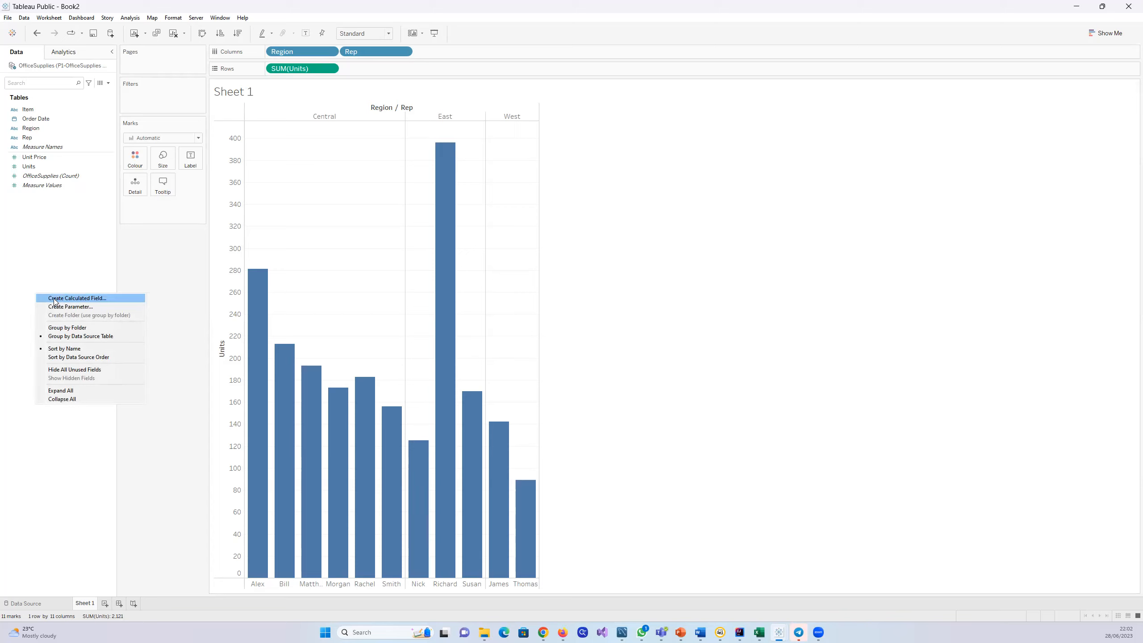
click(35, 238)
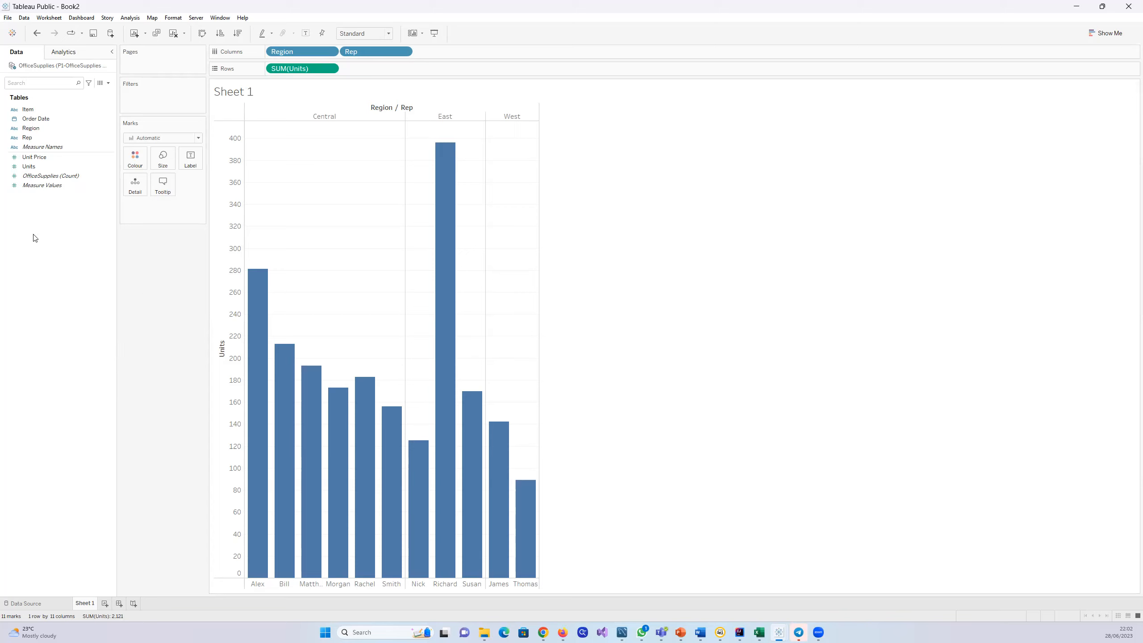
right_click(35, 261)
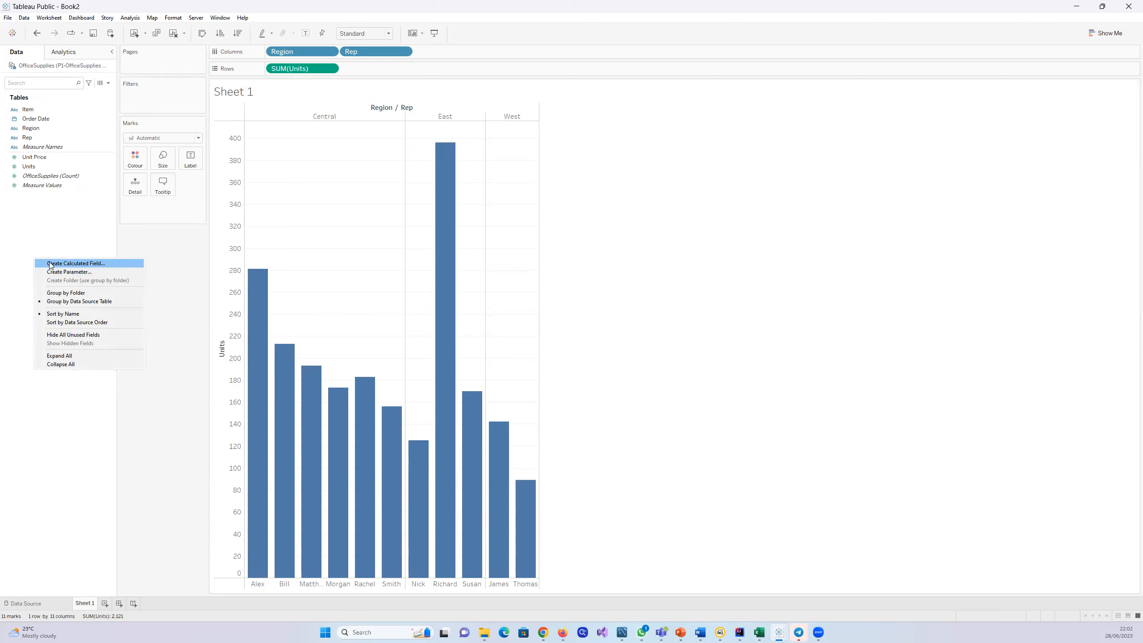
click(51, 264)
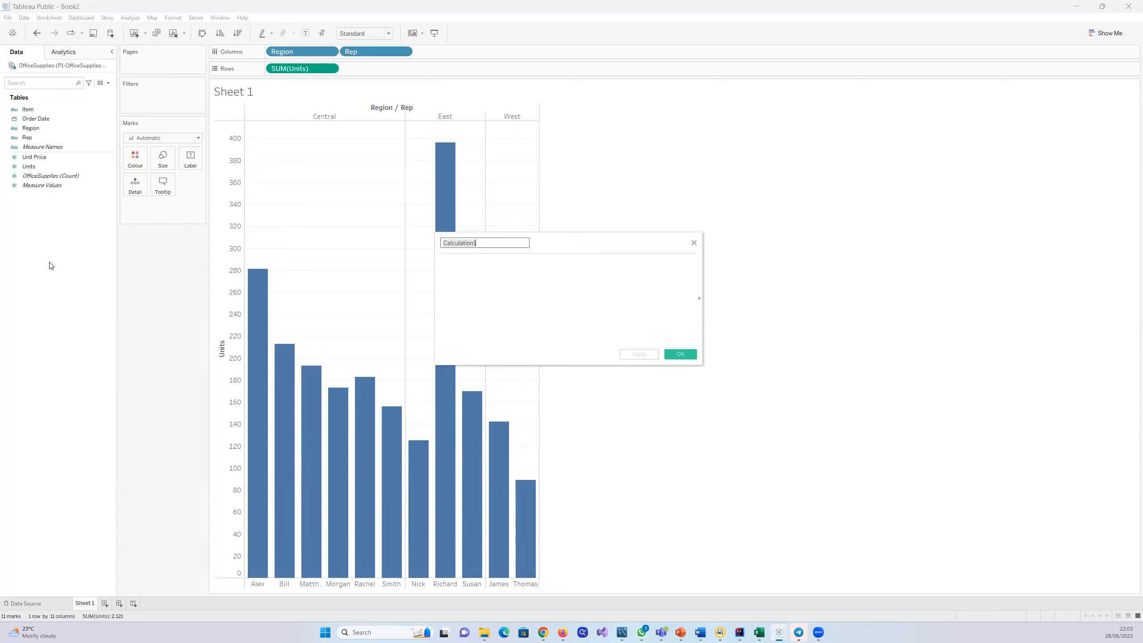
text(Total-Sales)
click(457, 274)
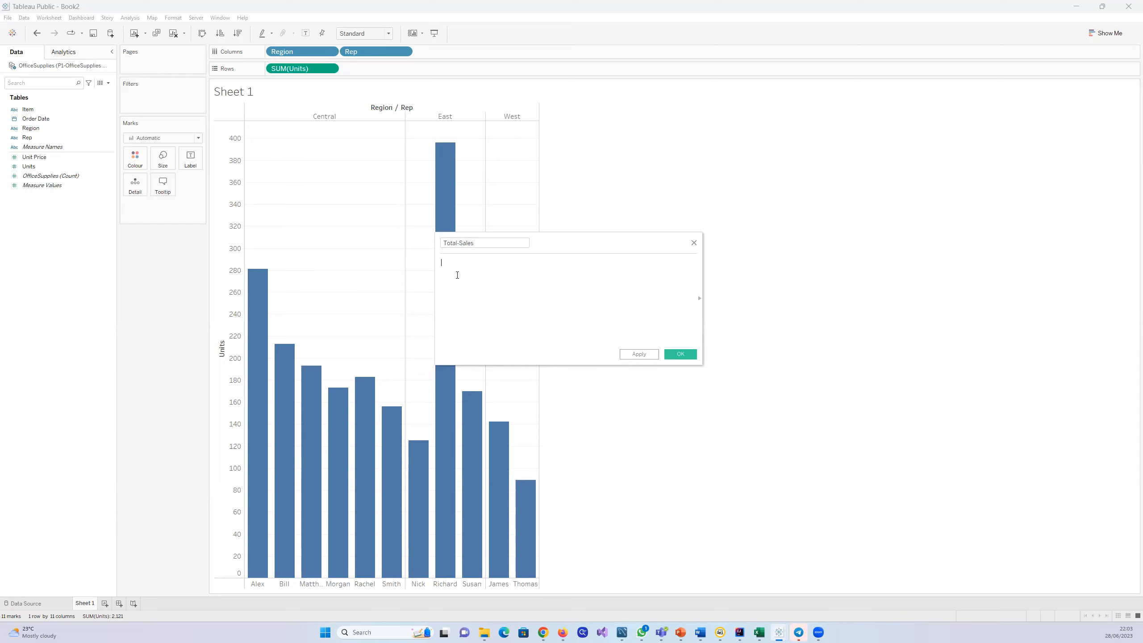
Step: Enter the formula [Unit Price] * [Units] for the Total-Sales field, apply it and save the calculation
click(40, 159)
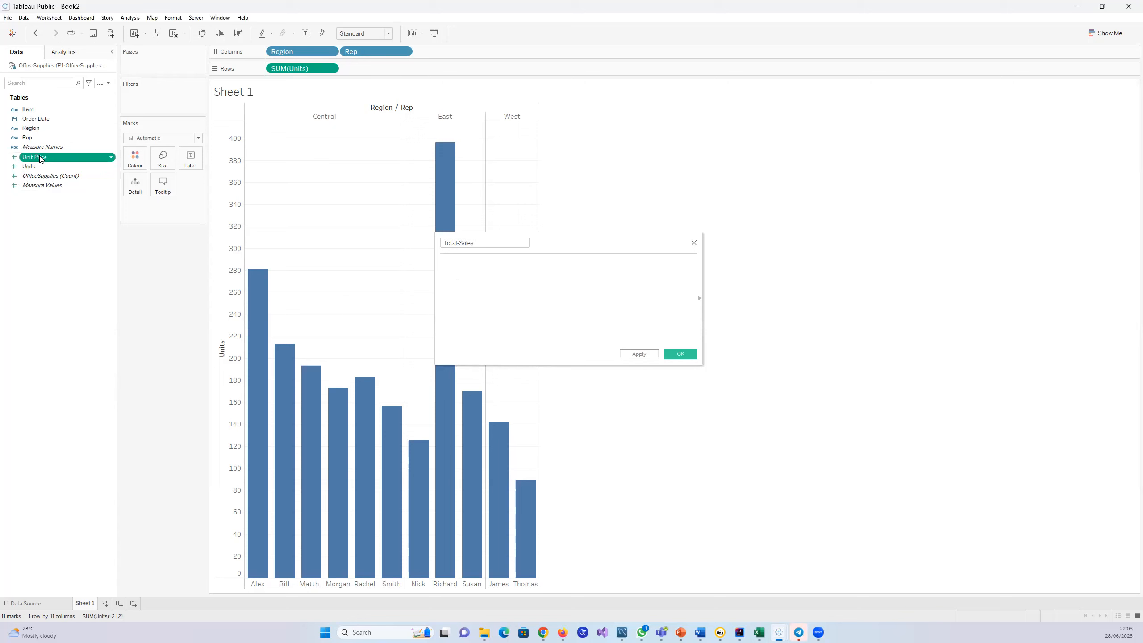
drag(40, 159, 278, 235)
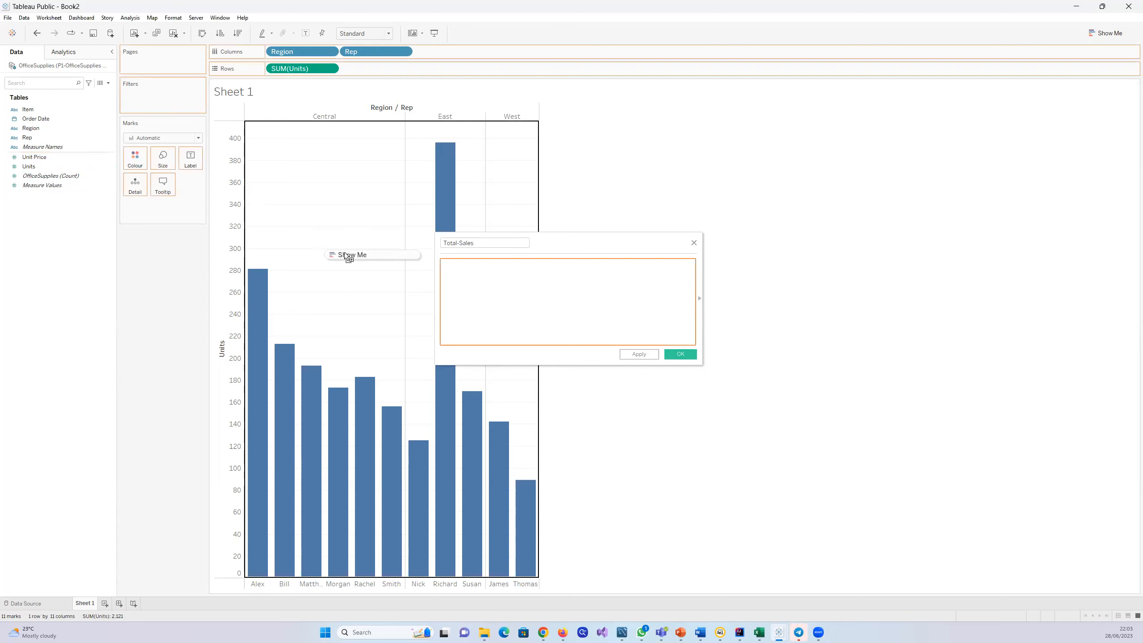
drag(347, 256, 486, 274)
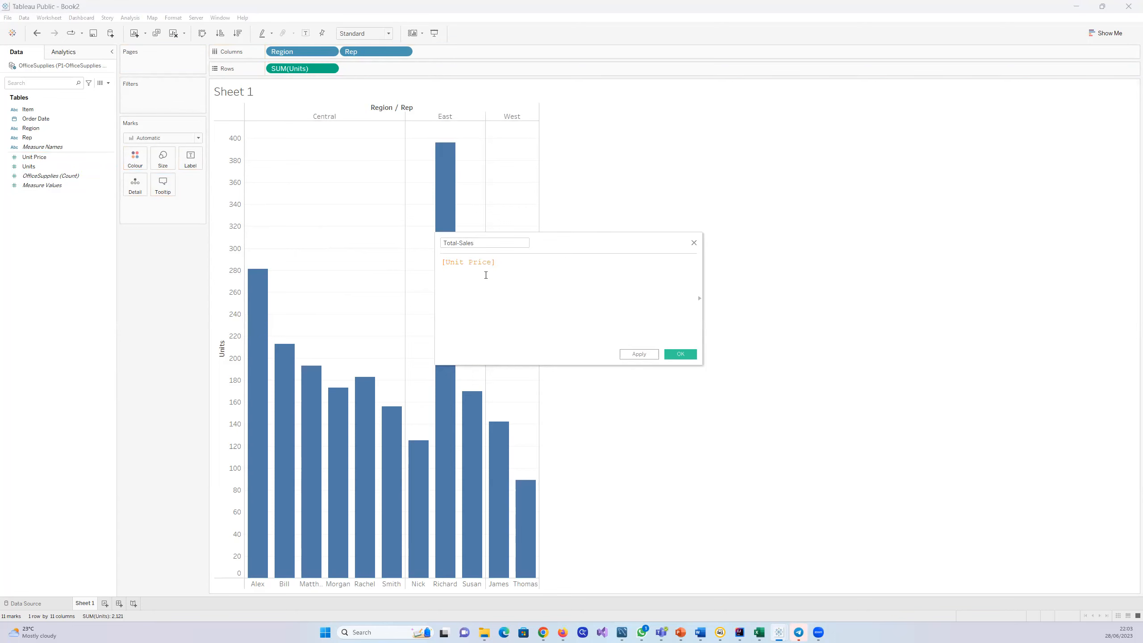
text(*)
drag(32, 171, 527, 289)
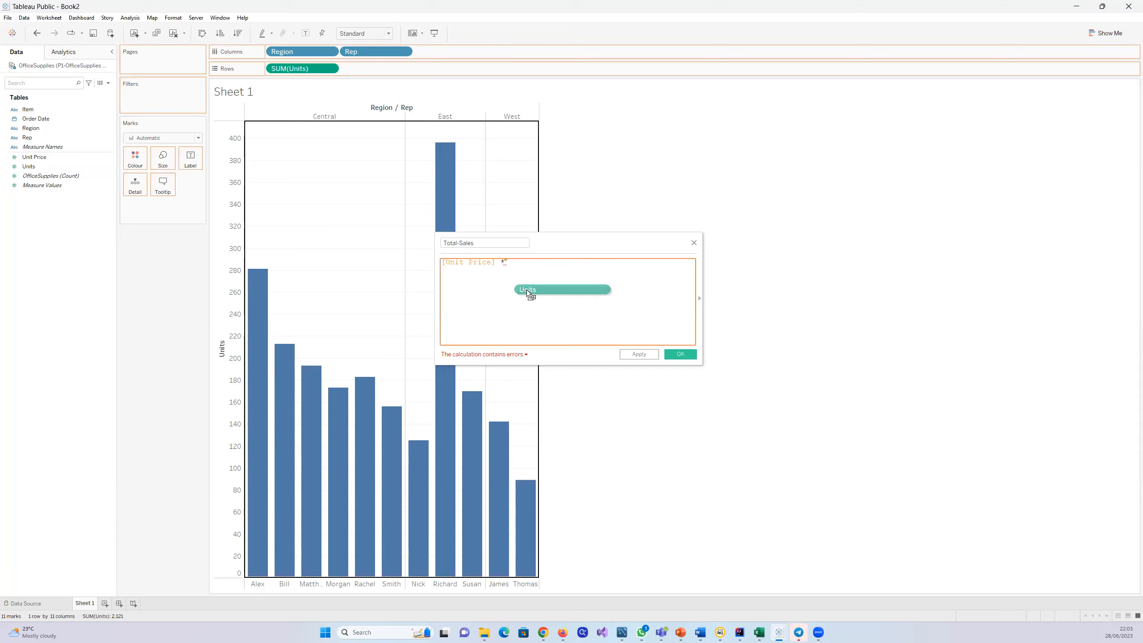
drag(527, 289, 526, 266)
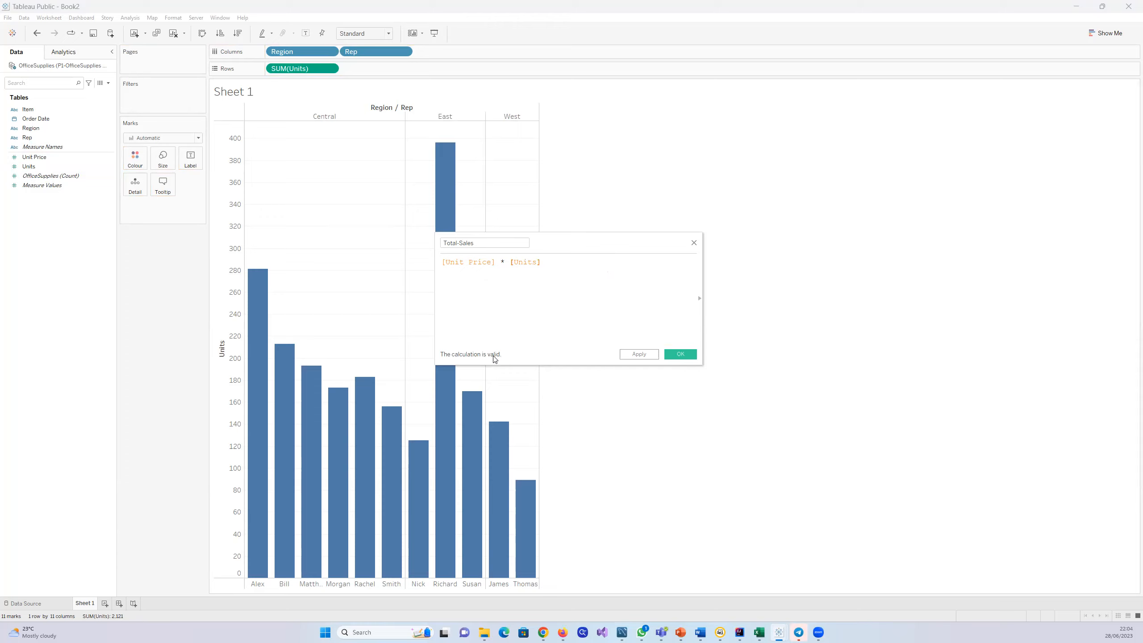
click(637, 355)
click(681, 354)
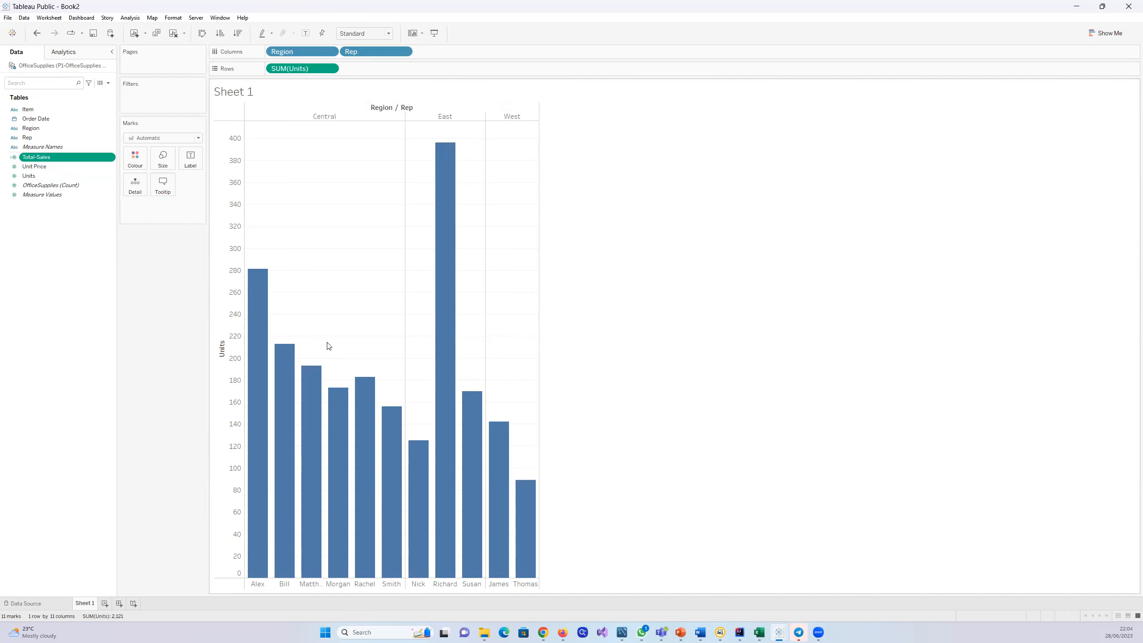
Step: Replace SUM(Units) in the rows with the calculated Total-Sales field
mouse_move(448, 243)
drag(307, 71, 81, 236)
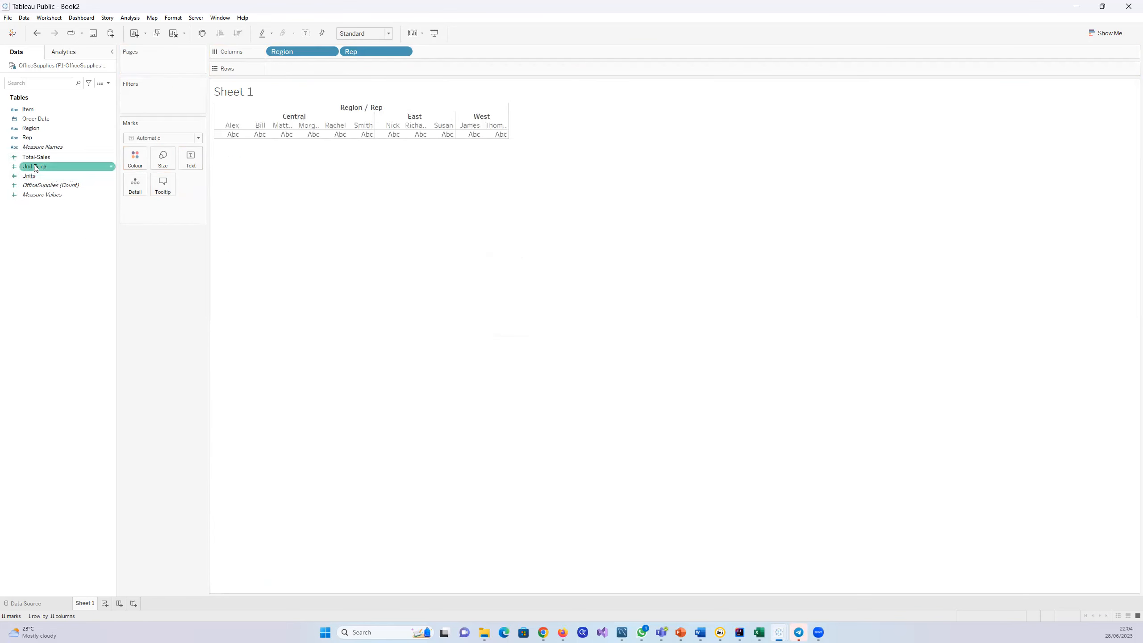
drag(32, 159, 297, 76)
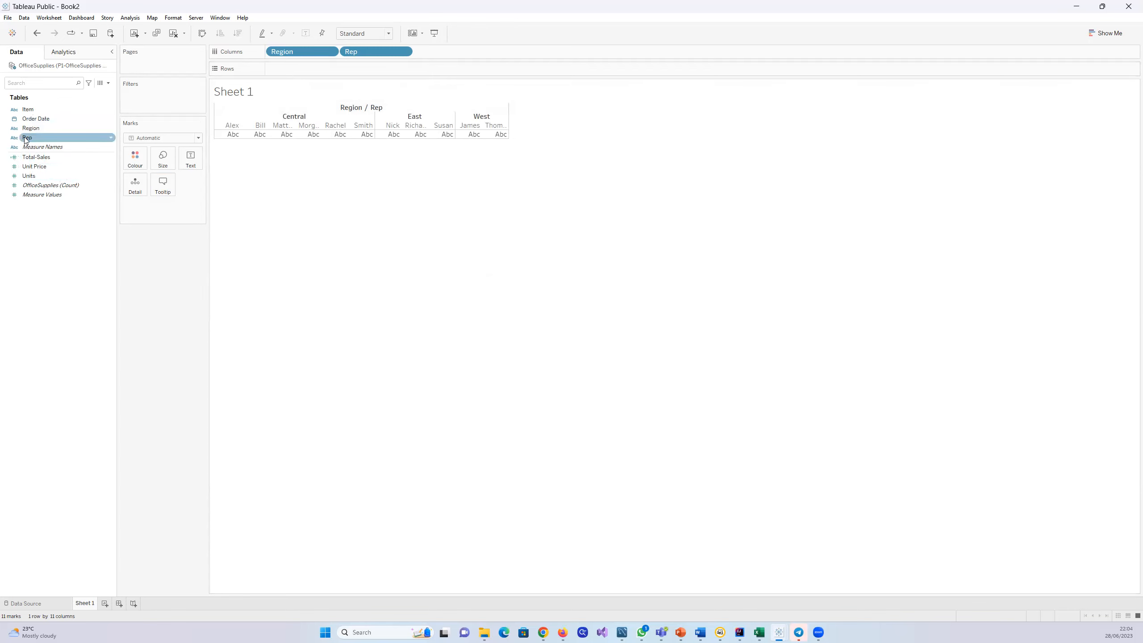
drag(26, 157, 276, 68)
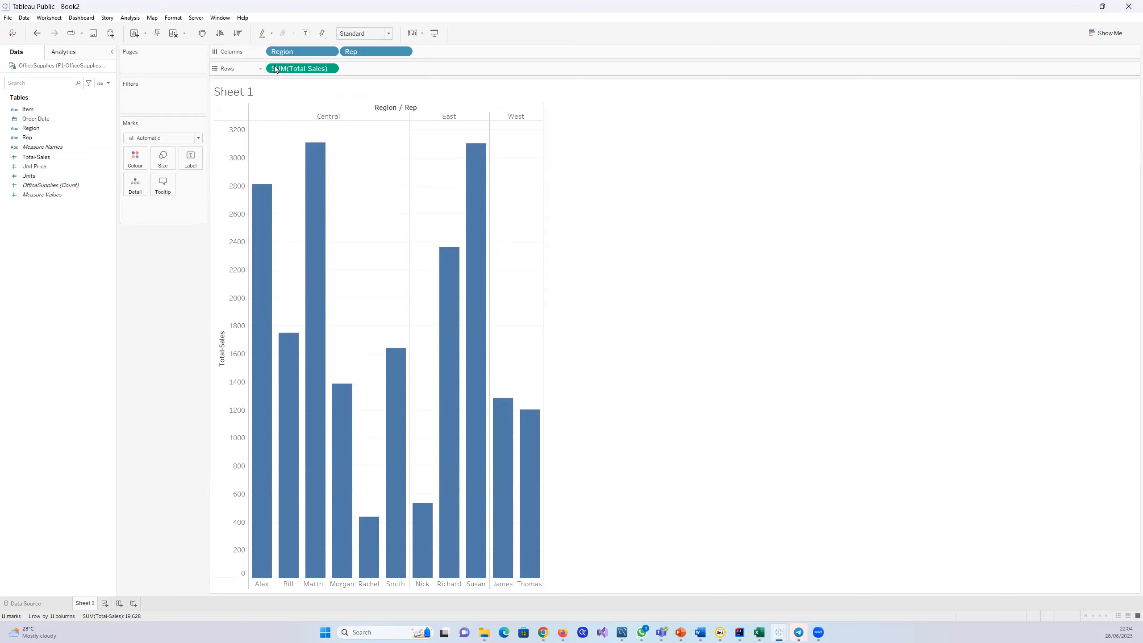
Step: Inspect the Total-Sales bars, check the bonus task in the Tableau Story Tonight Word document, and return to Tableau Public
mouse_move(476, 563)
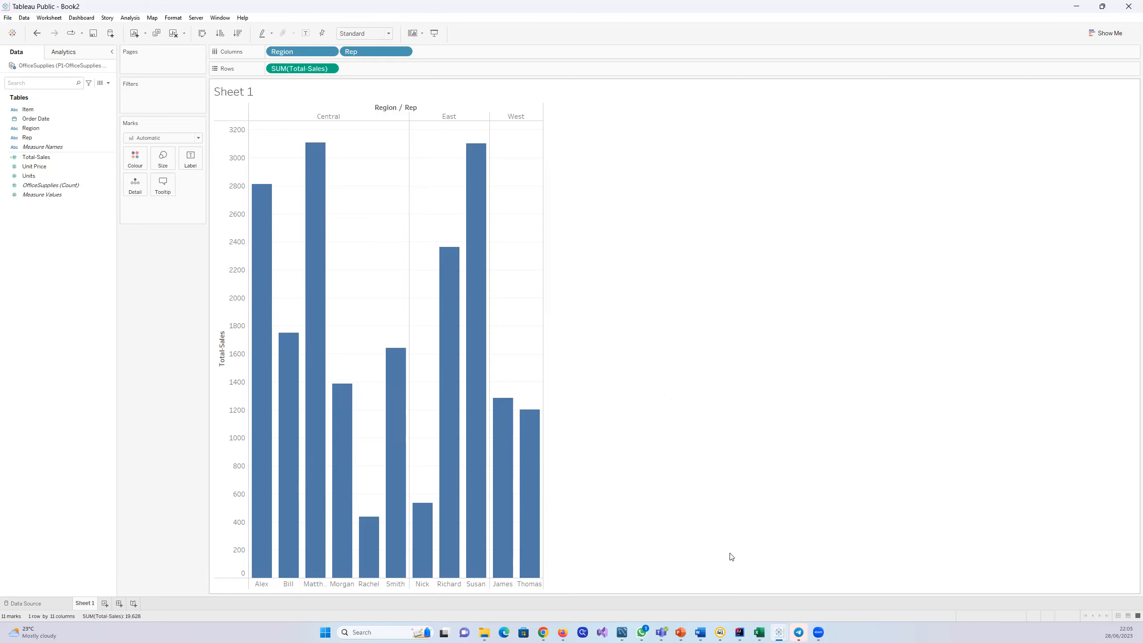
mouse_move(700, 632)
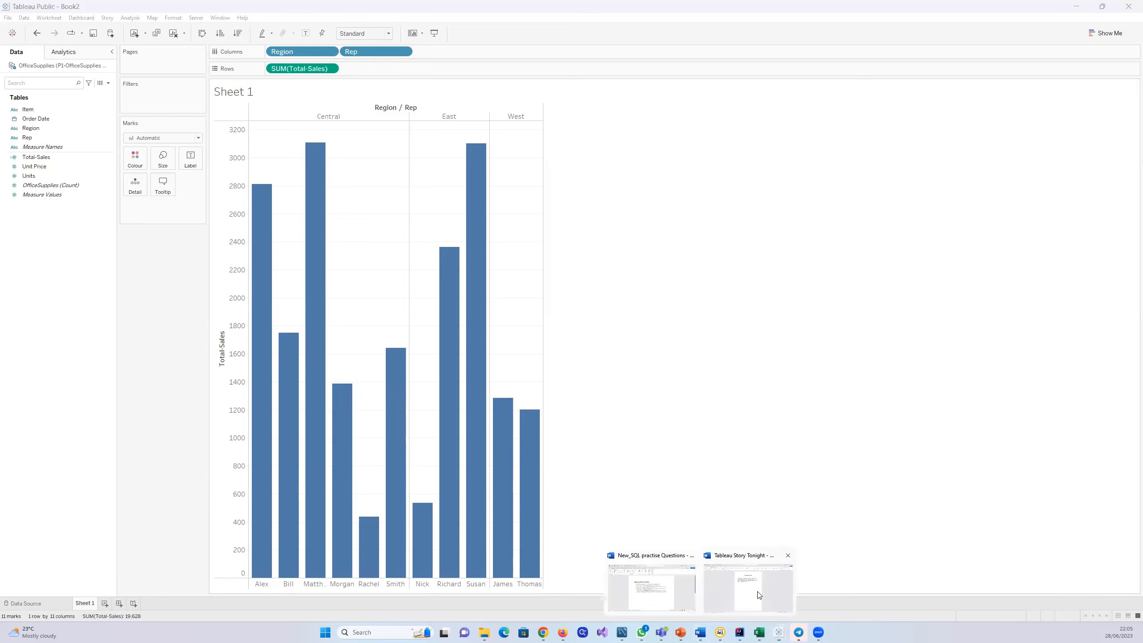
click(744, 585)
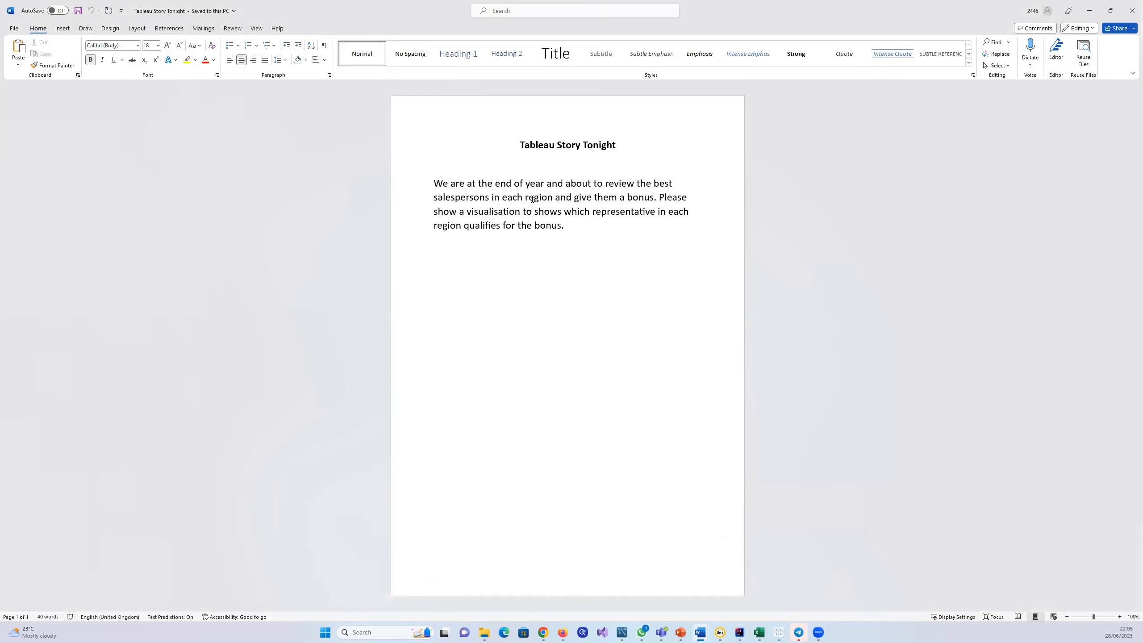
click(1090, 16)
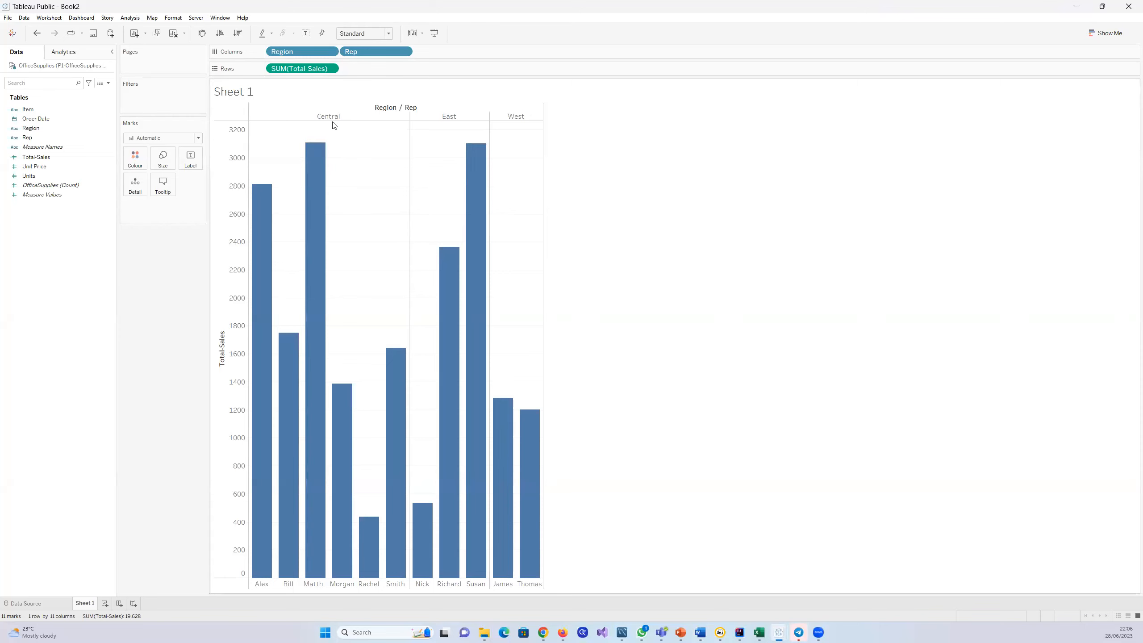
Step: Replace SUM(Total-Sales) in the rows with the Units field and inspect the units bars of the representatives in each region
mouse_move(462, 369)
mouse_move(456, 484)
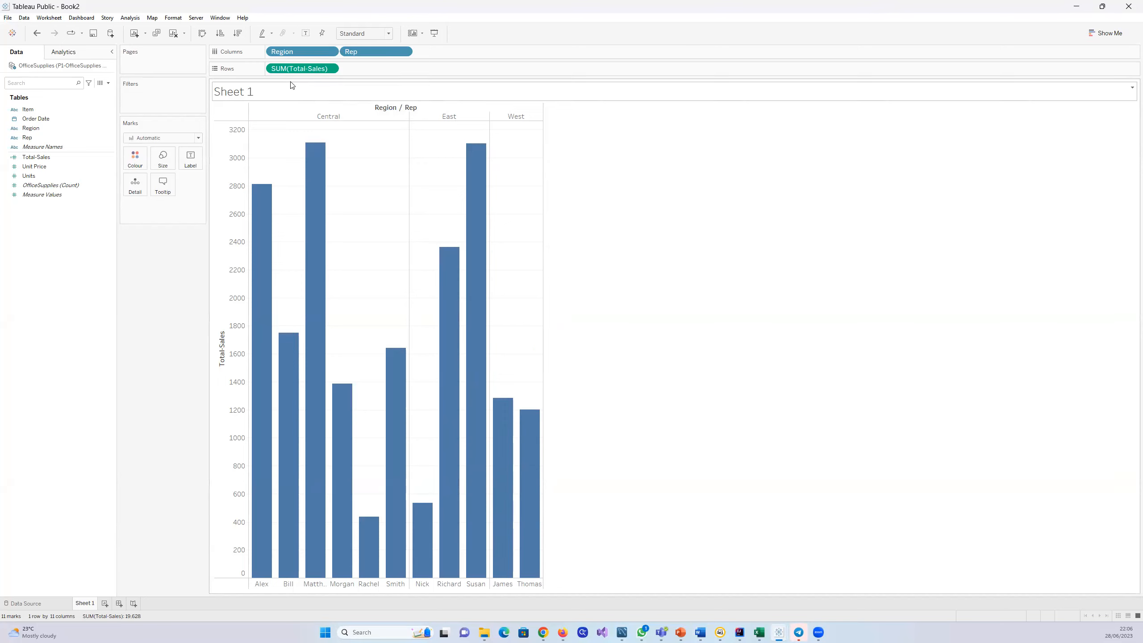
drag(292, 68, 63, 229)
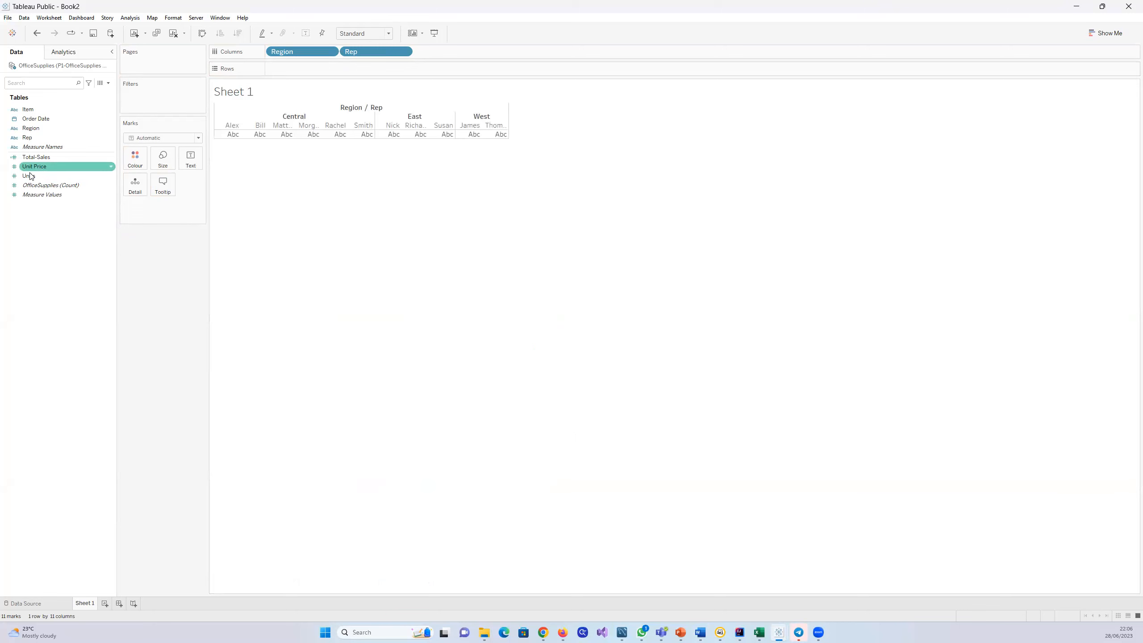
drag(31, 176, 321, 65)
mouse_move(444, 462)
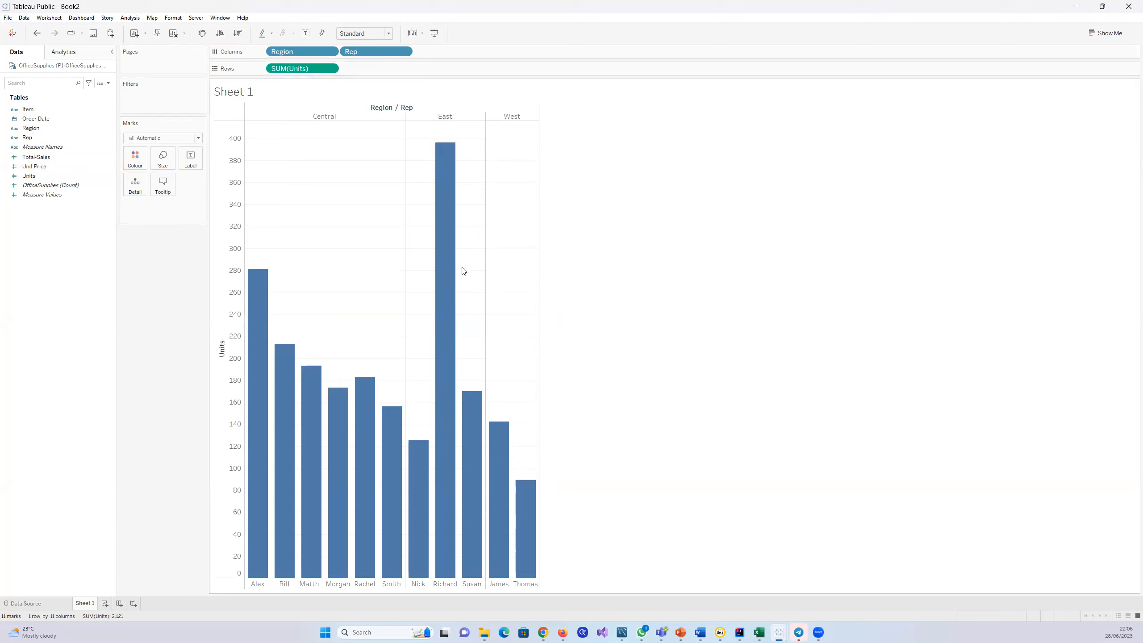
mouse_move(314, 448)
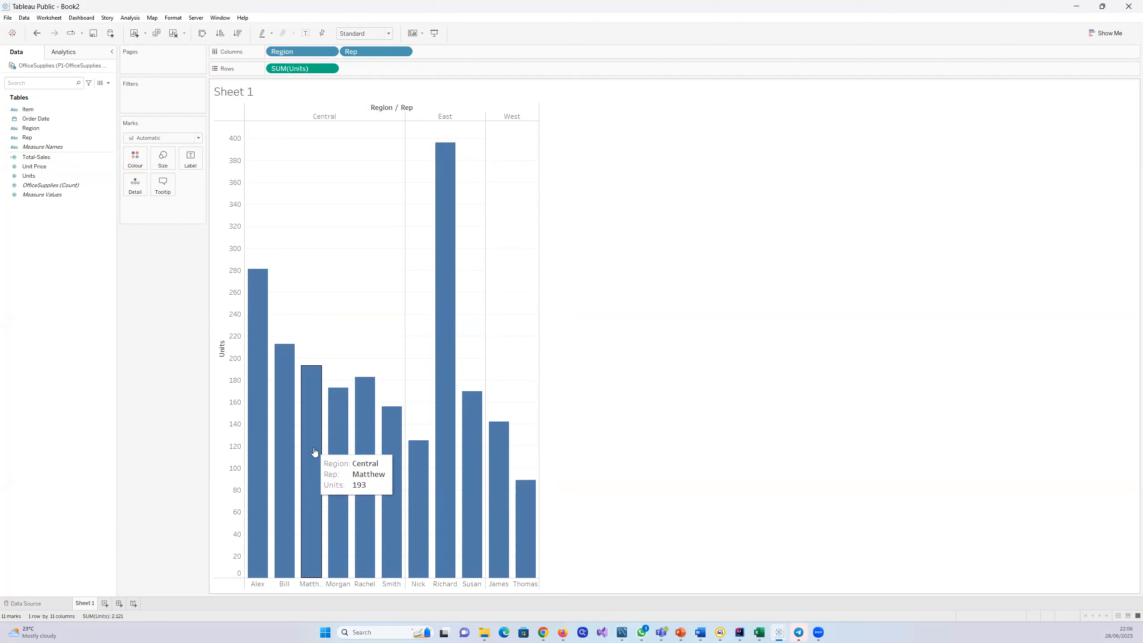
mouse_move(292, 432)
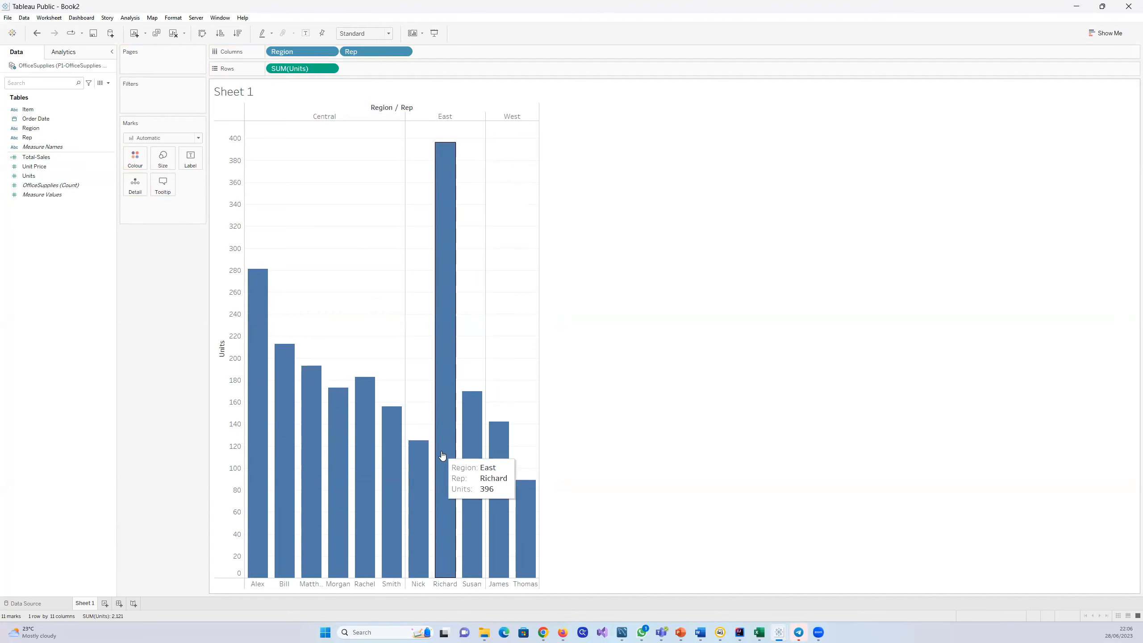
mouse_move(497, 499)
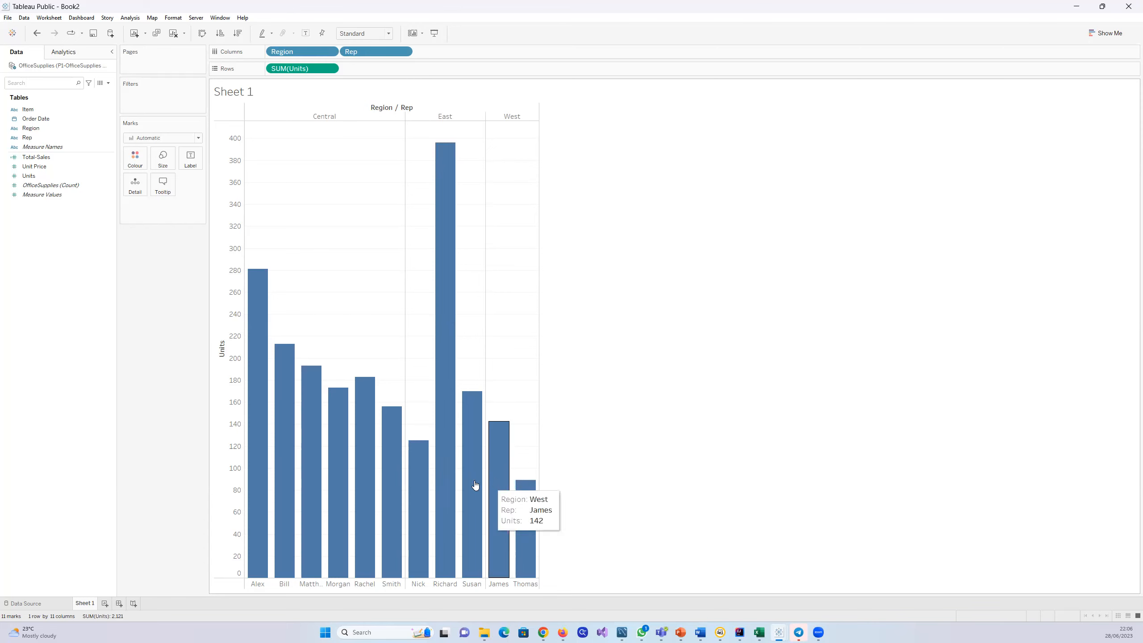
Step: Swap SUM(Units) in the rows back to the calculated Total-Sales field and inspect the representatives' sales bars in each region
drag(288, 69, 57, 235)
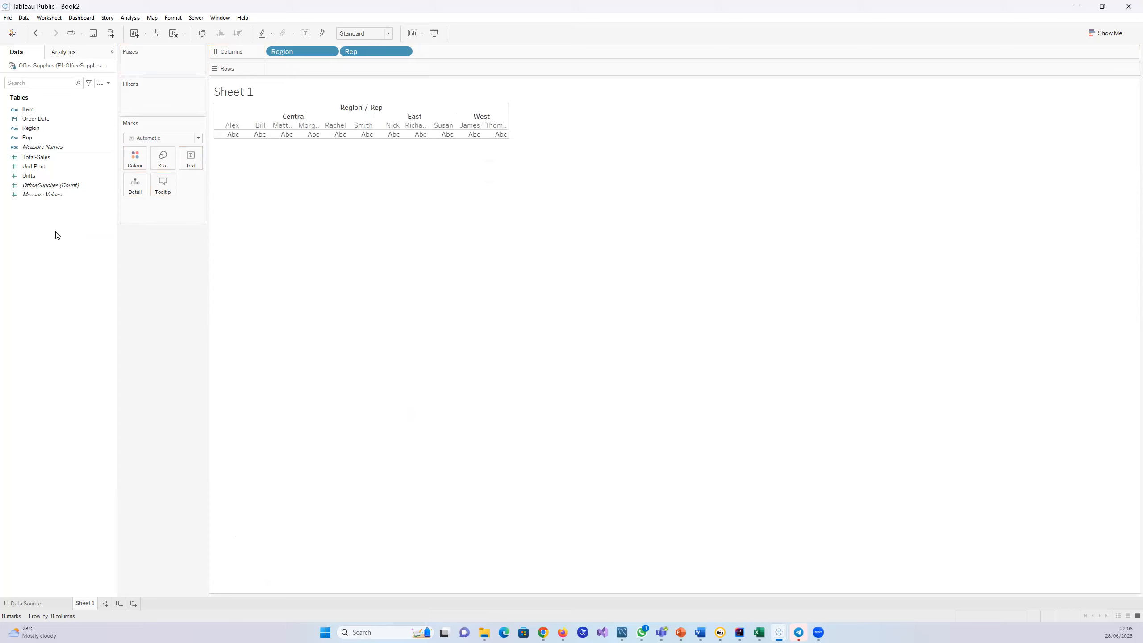
drag(36, 157, 284, 71)
mouse_move(312, 357)
mouse_move(316, 252)
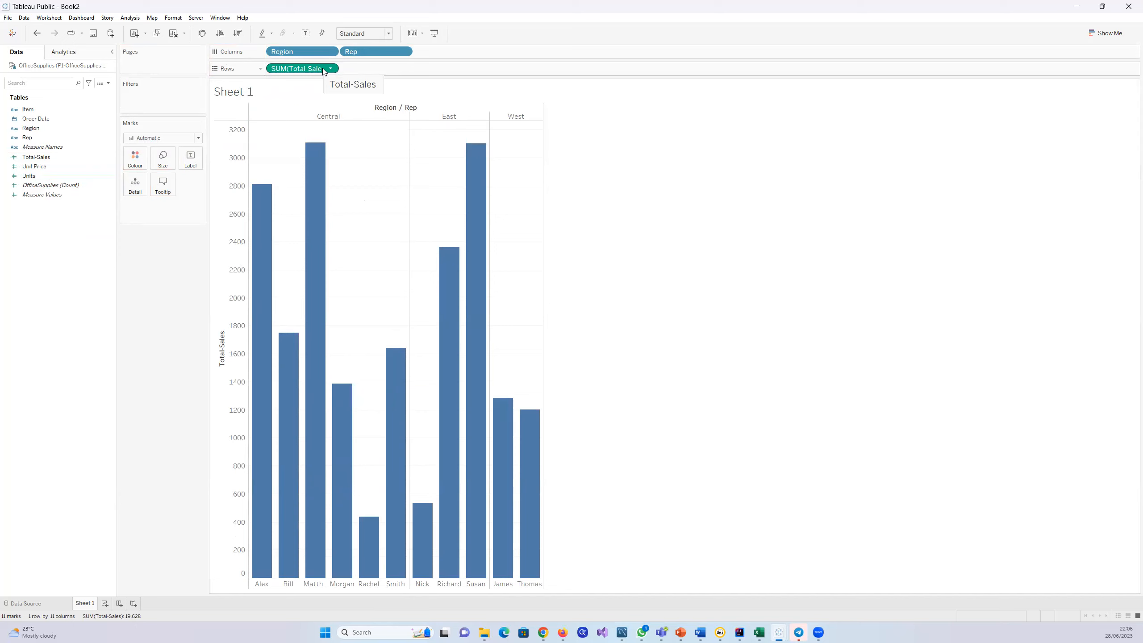
mouse_move(478, 149)
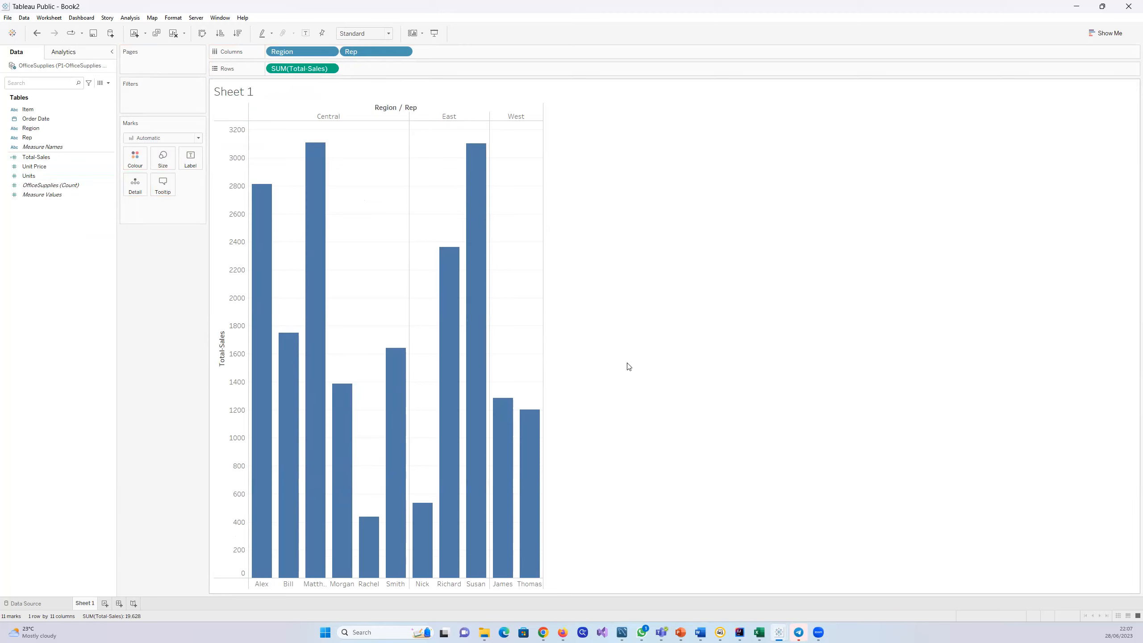
mouse_move(506, 432)
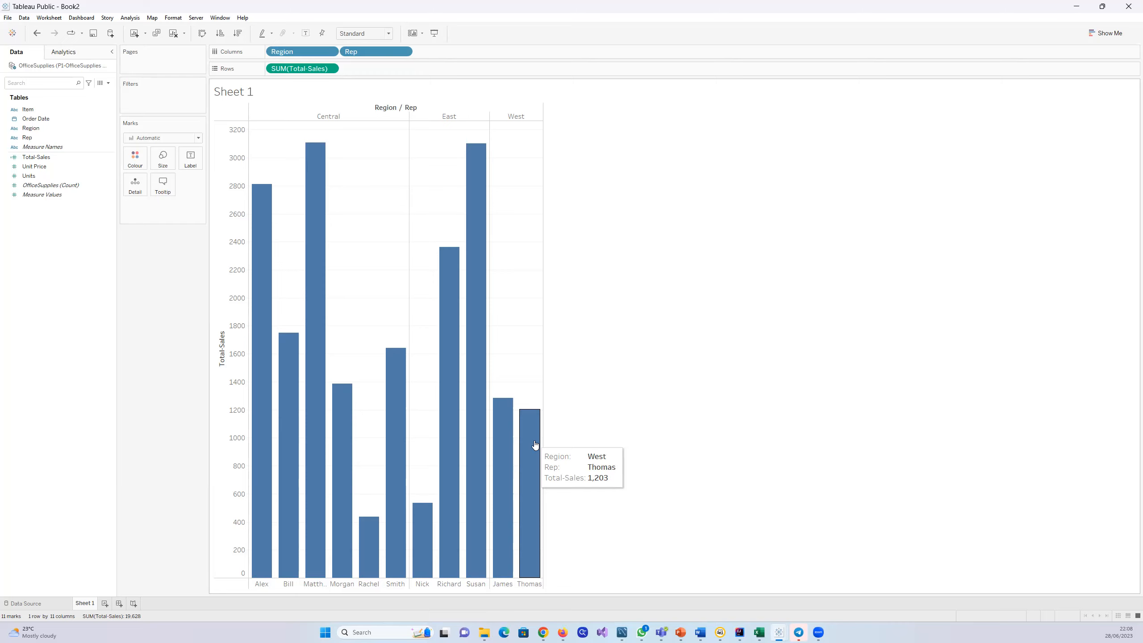
right_click(65, 276)
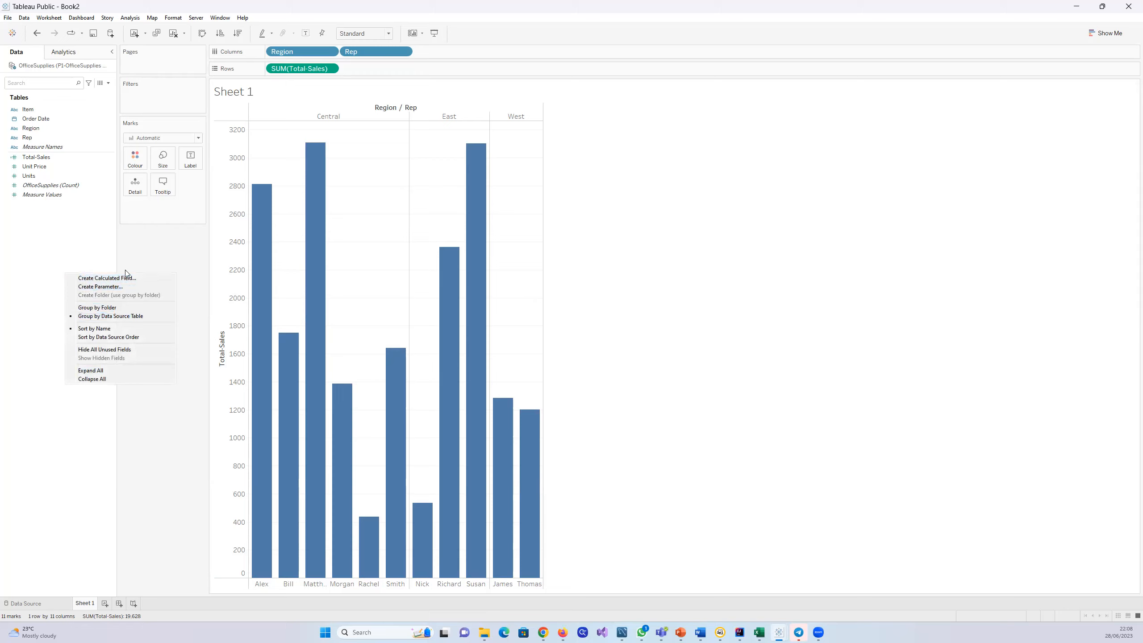
click(69, 253)
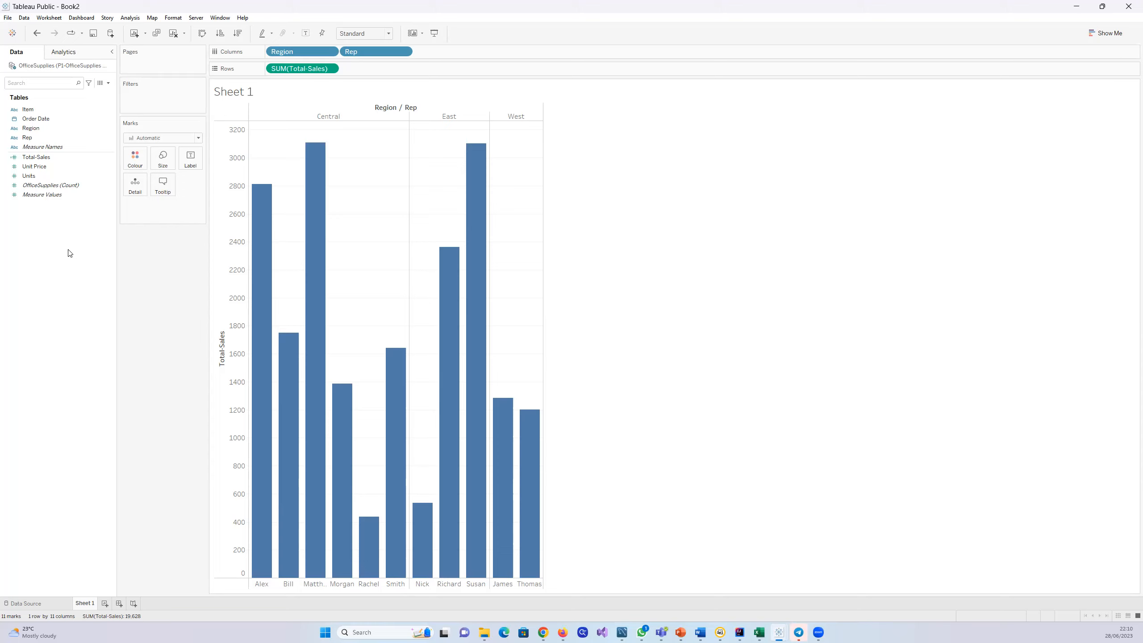
Step: Try colouring the bars by Rep, inspect the result, and remove Rep from the marks
mouse_move(315, 146)
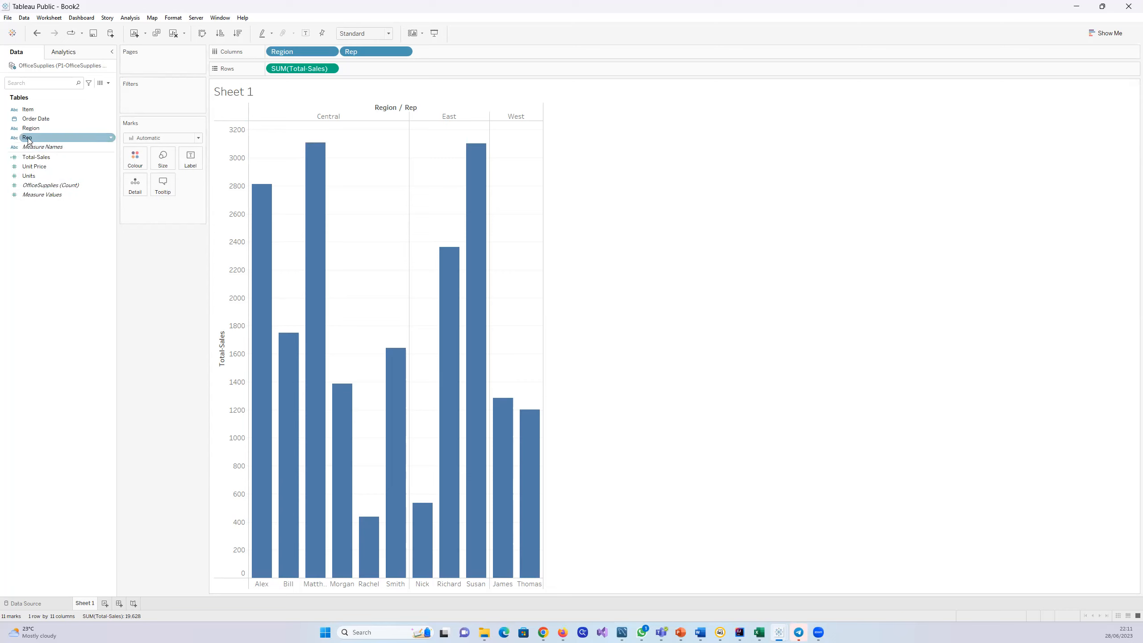
drag(28, 138, 135, 161)
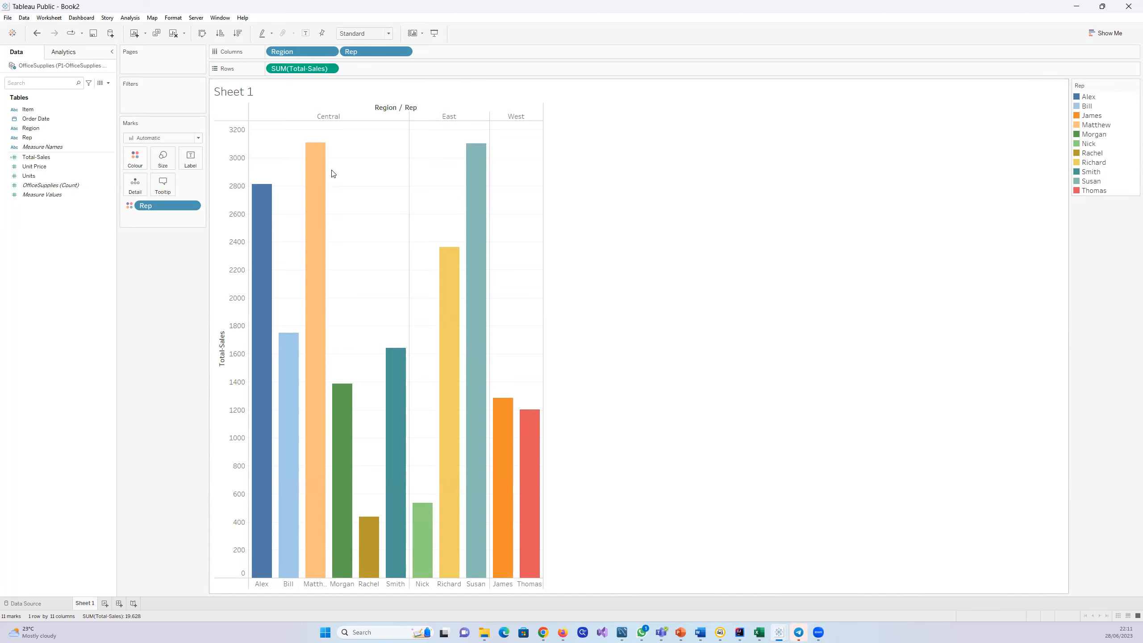
mouse_move(319, 250)
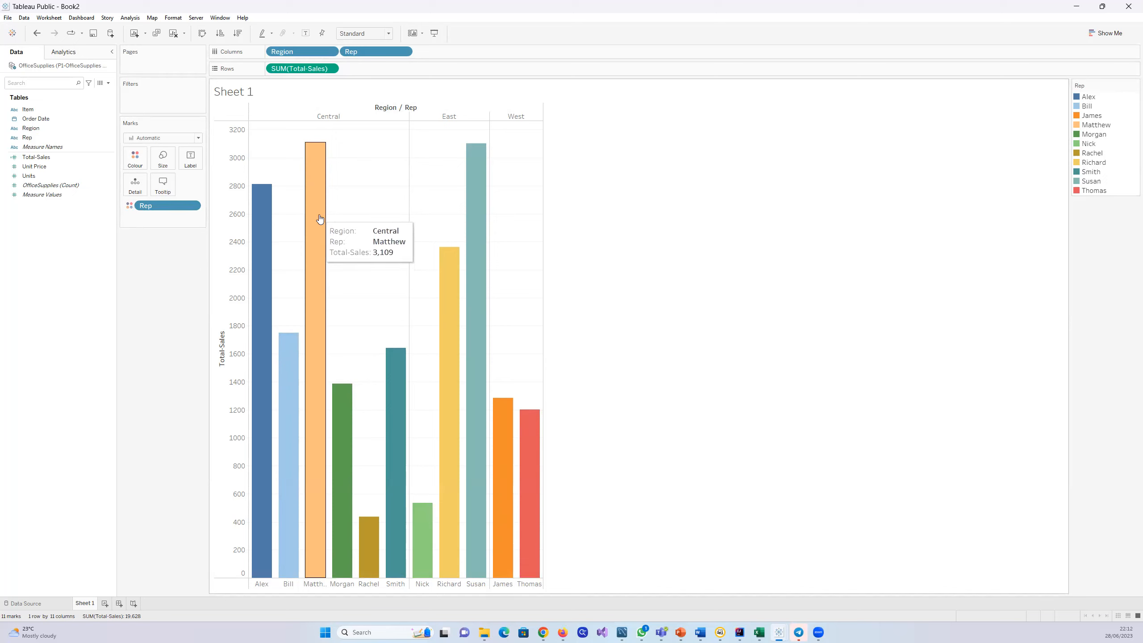
mouse_move(337, 442)
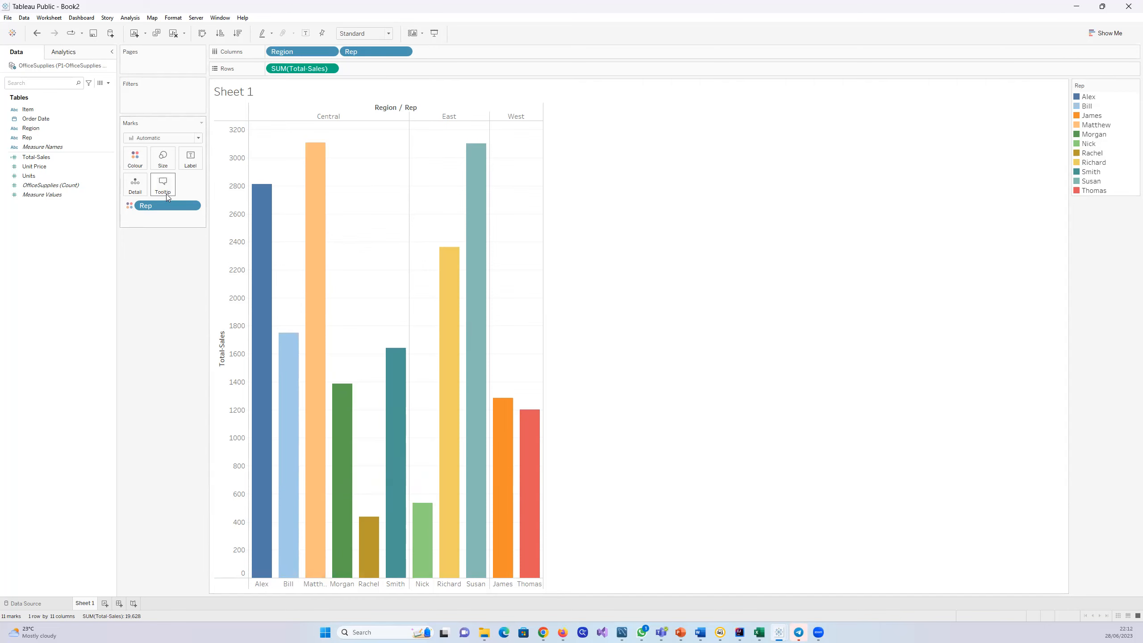
drag(164, 205, 90, 255)
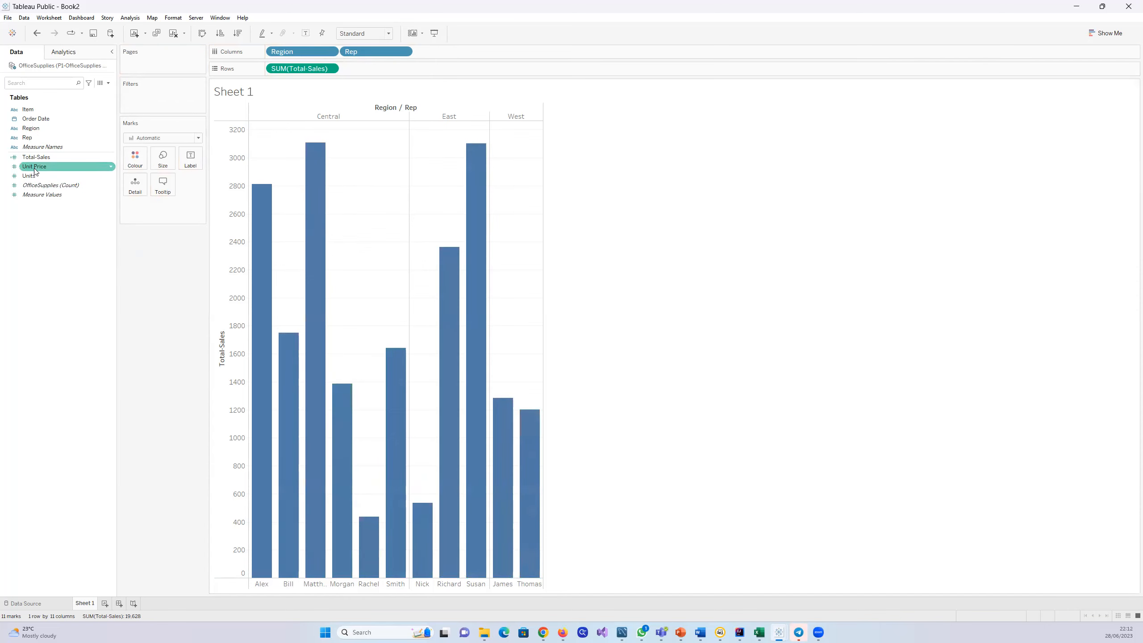
Step: Colour the bars by Region and inspect the representatives' bars in the Central and East regions
drag(28, 131, 133, 163)
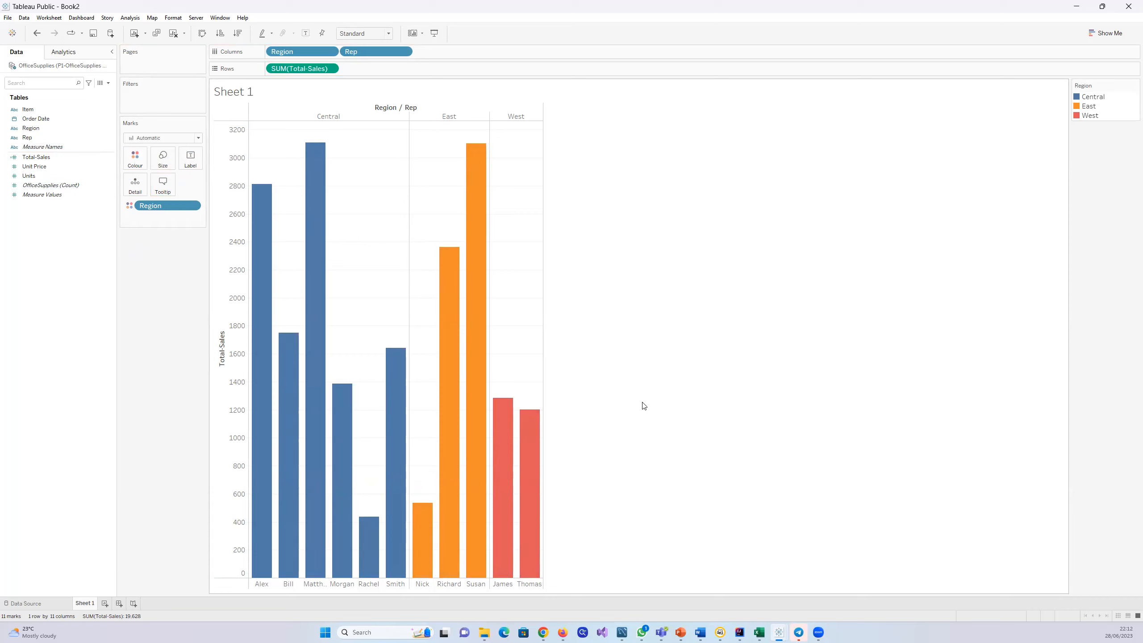
mouse_move(317, 297)
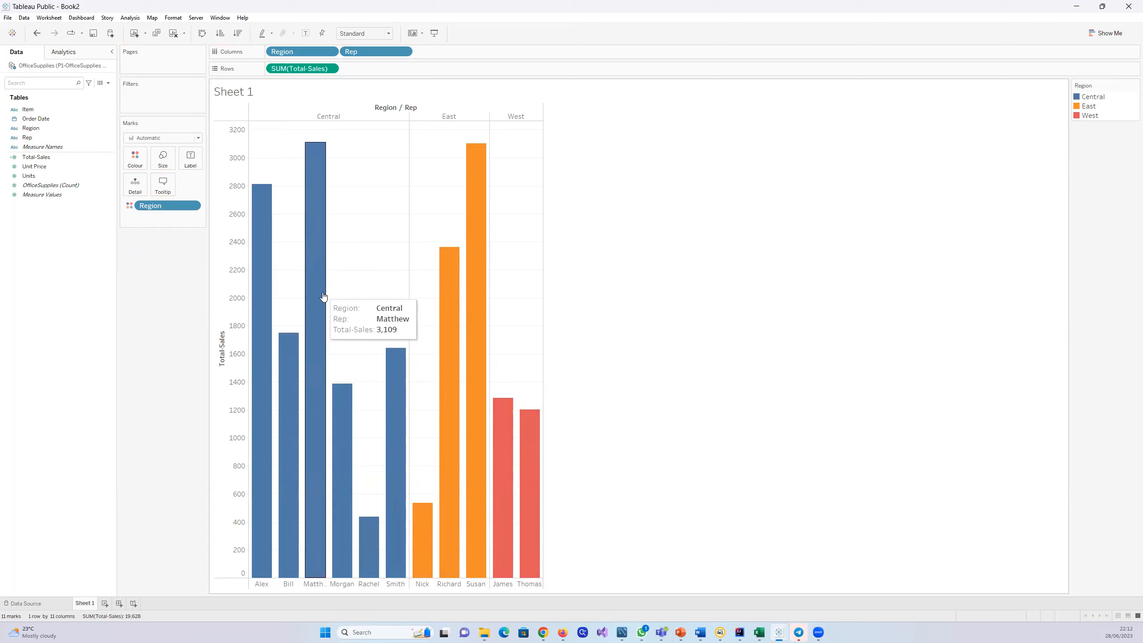
mouse_move(468, 186)
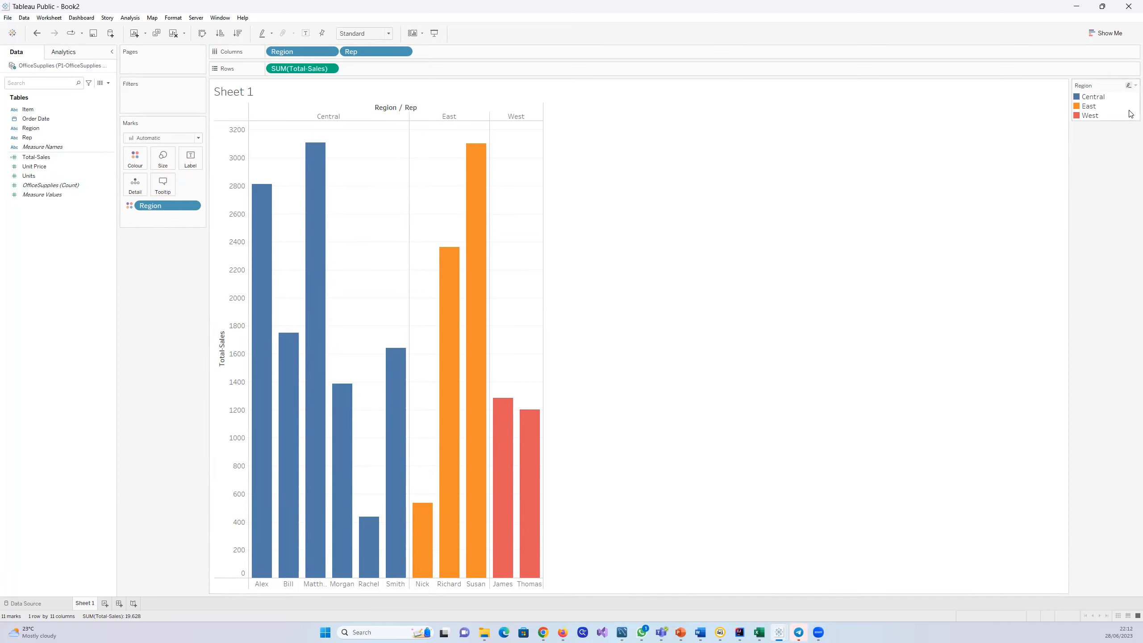
Step: Edit the Region colours so that Central uses the green from the Automatic palette
click(1135, 85)
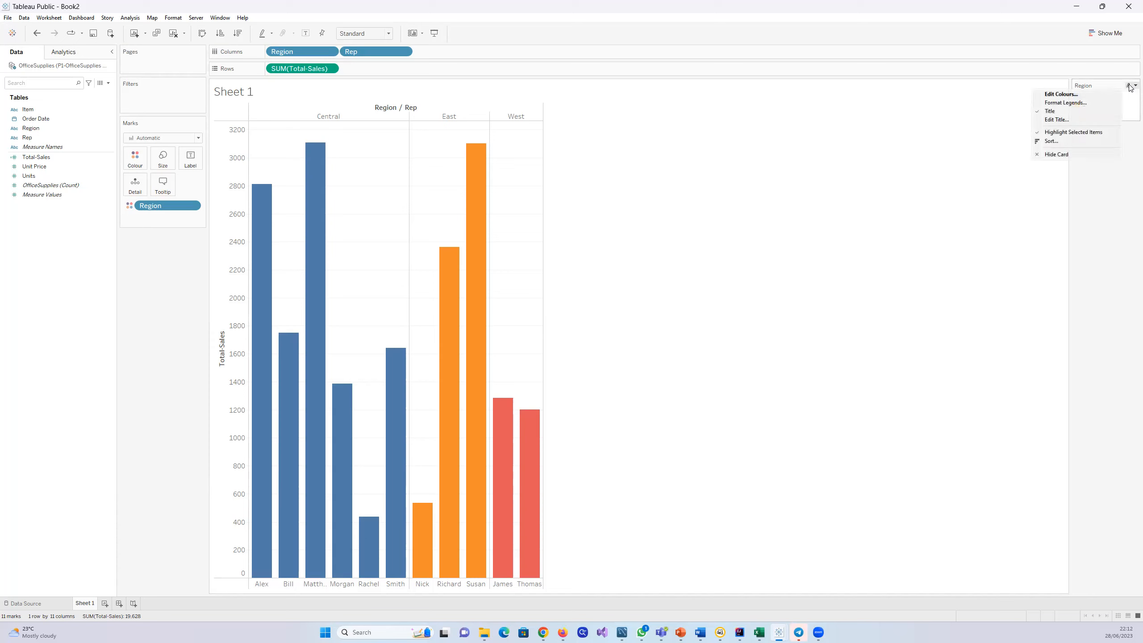
click(1075, 94)
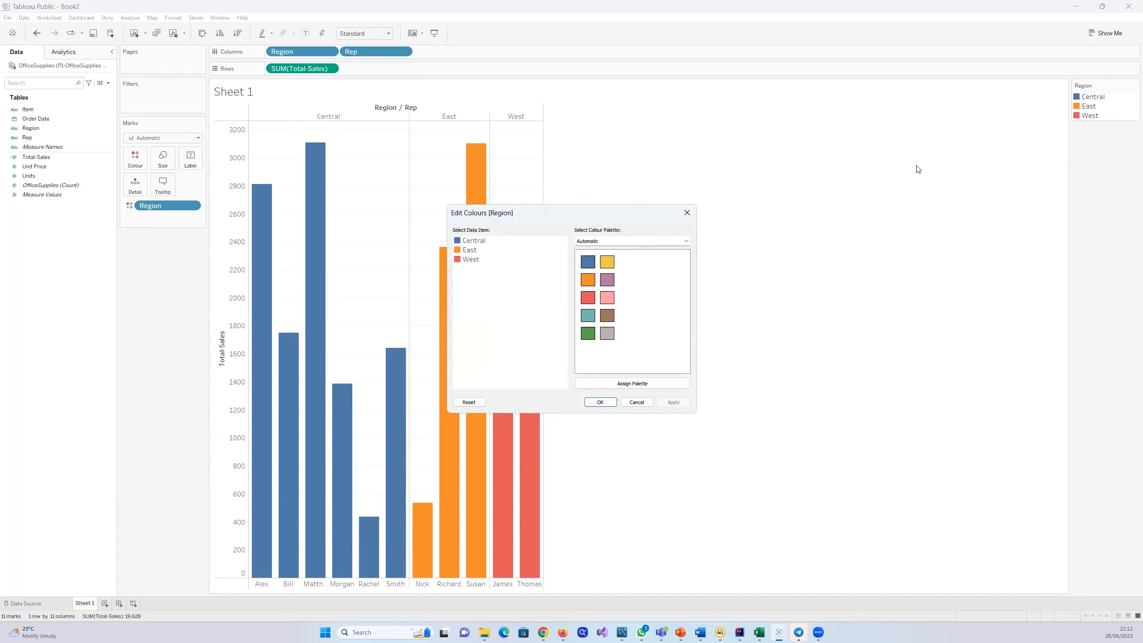
click(480, 240)
click(632, 383)
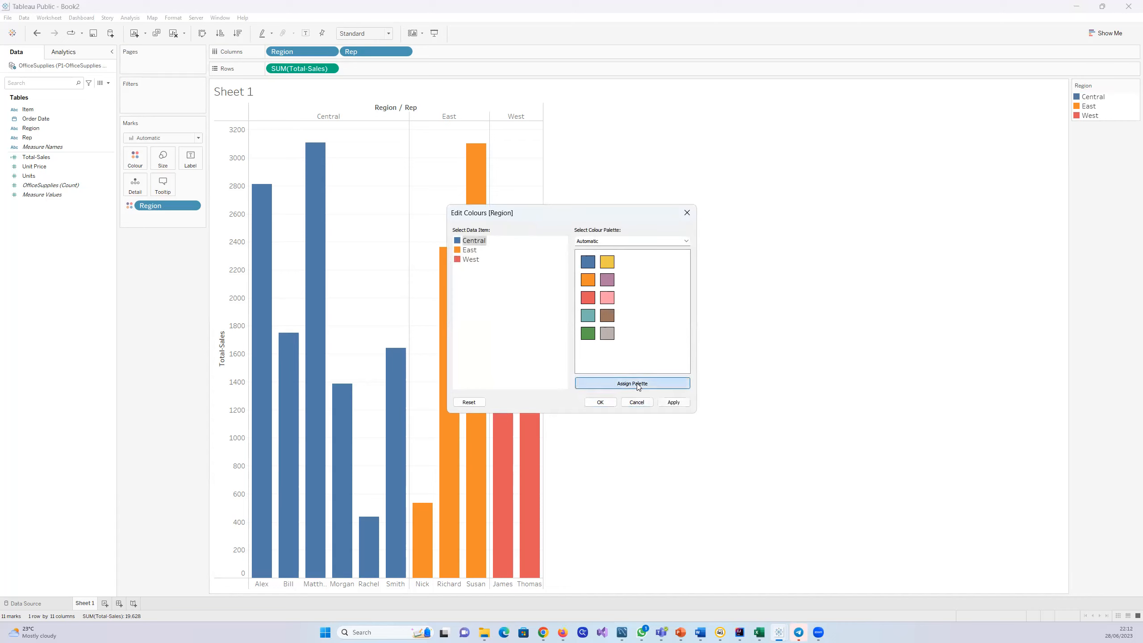
click(483, 243)
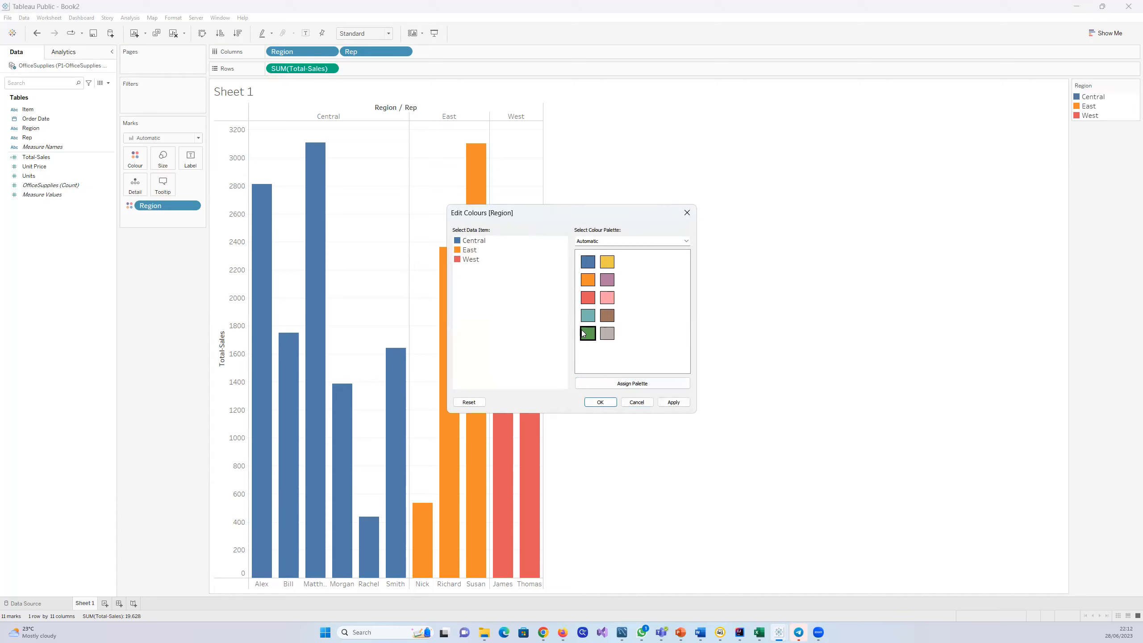
click(673, 403)
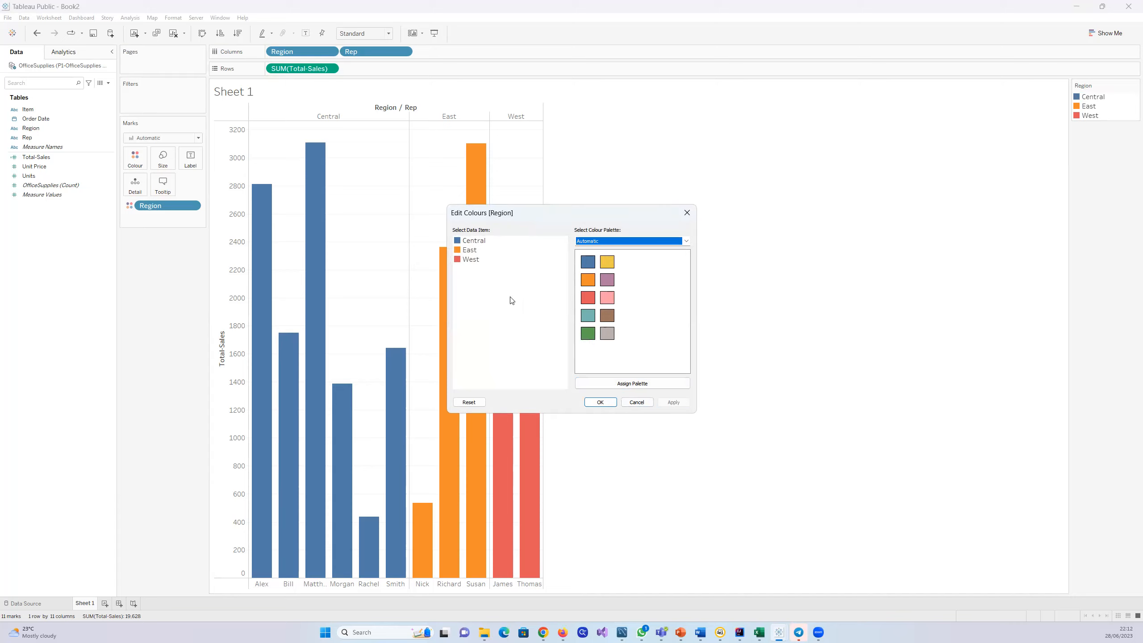
click(473, 242)
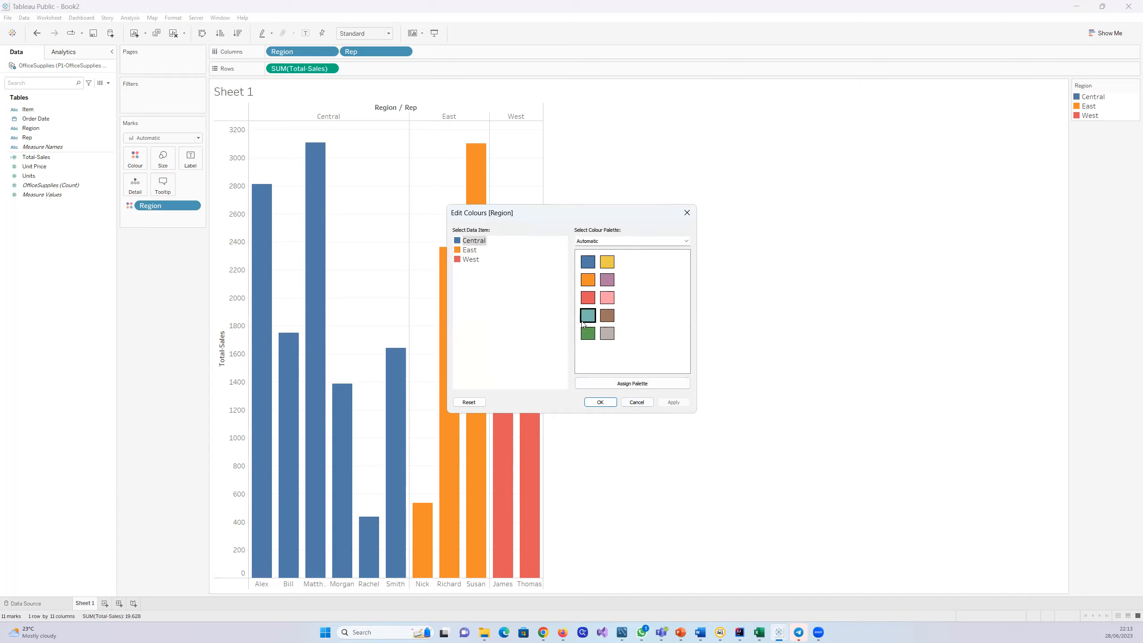
click(587, 333)
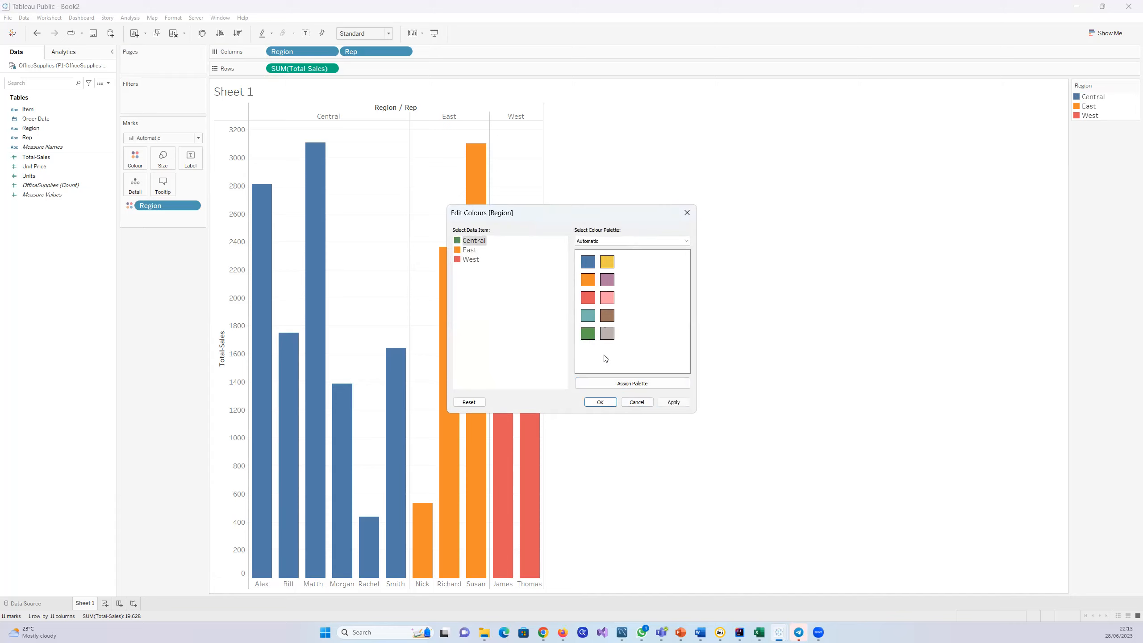
click(672, 402)
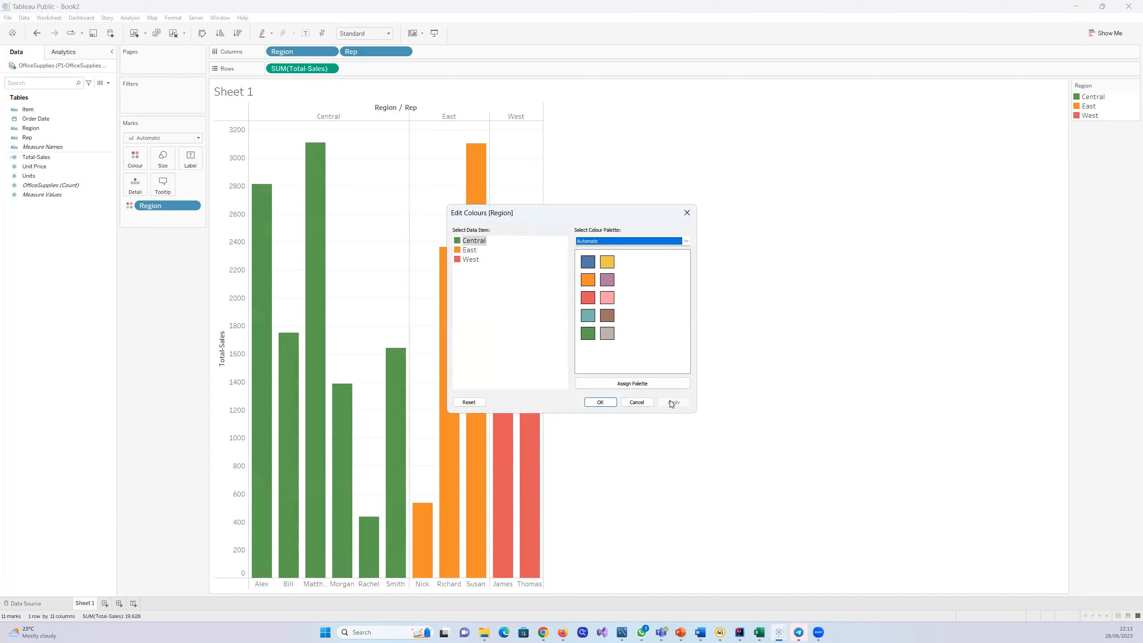
click(685, 217)
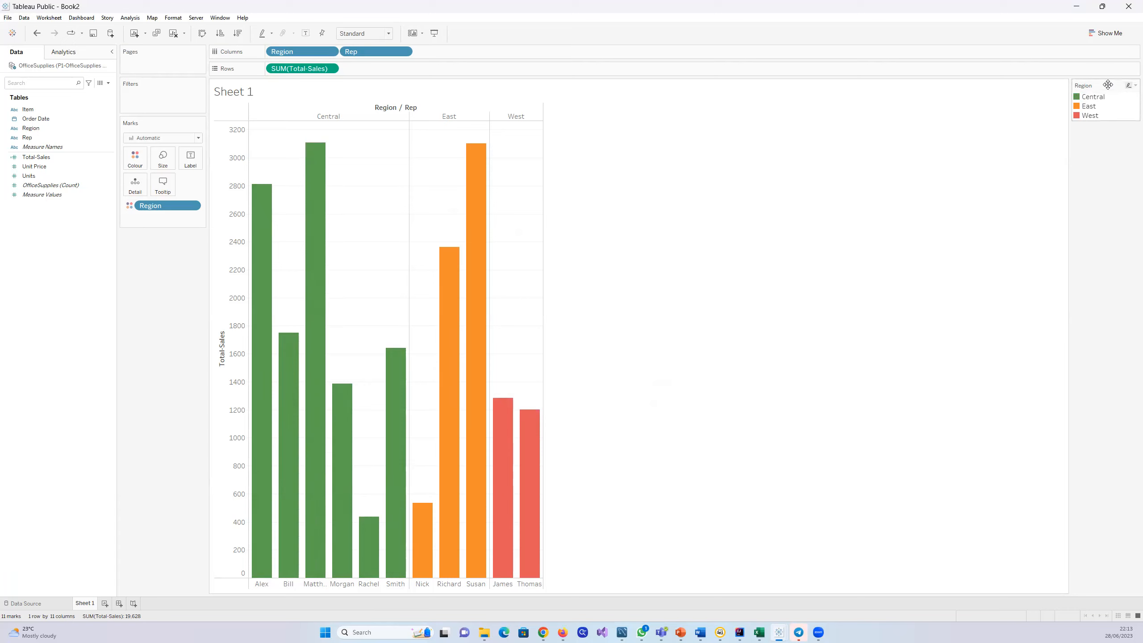
Step: Move the Region legend beneath the Marks card and recolour East, trying the light pink before settling on blue
drag(1107, 85, 171, 260)
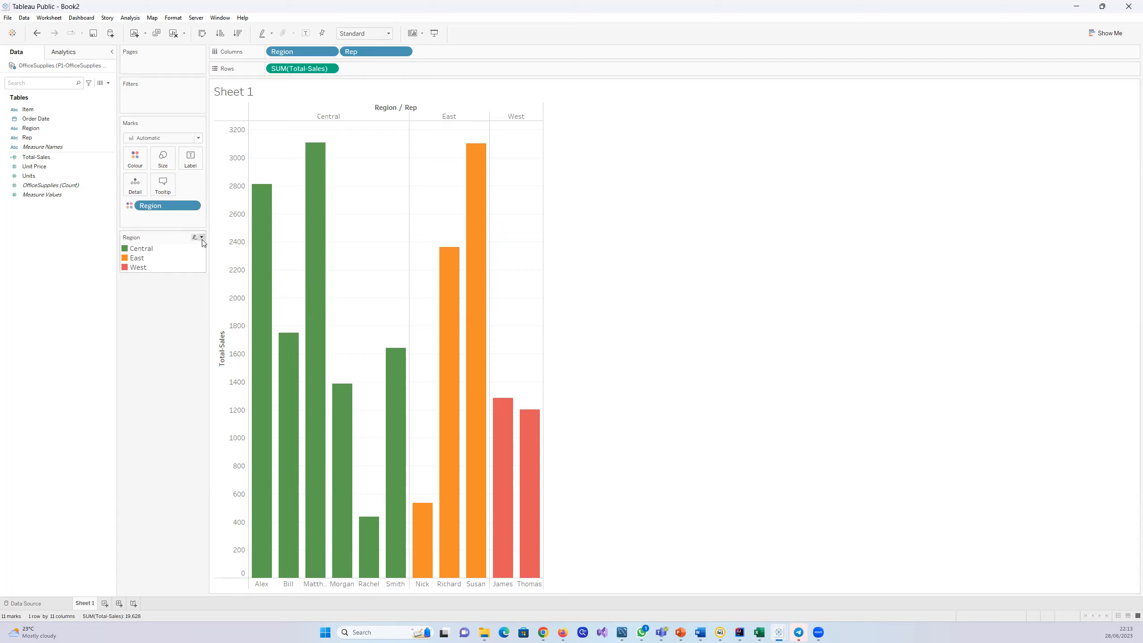
click(202, 238)
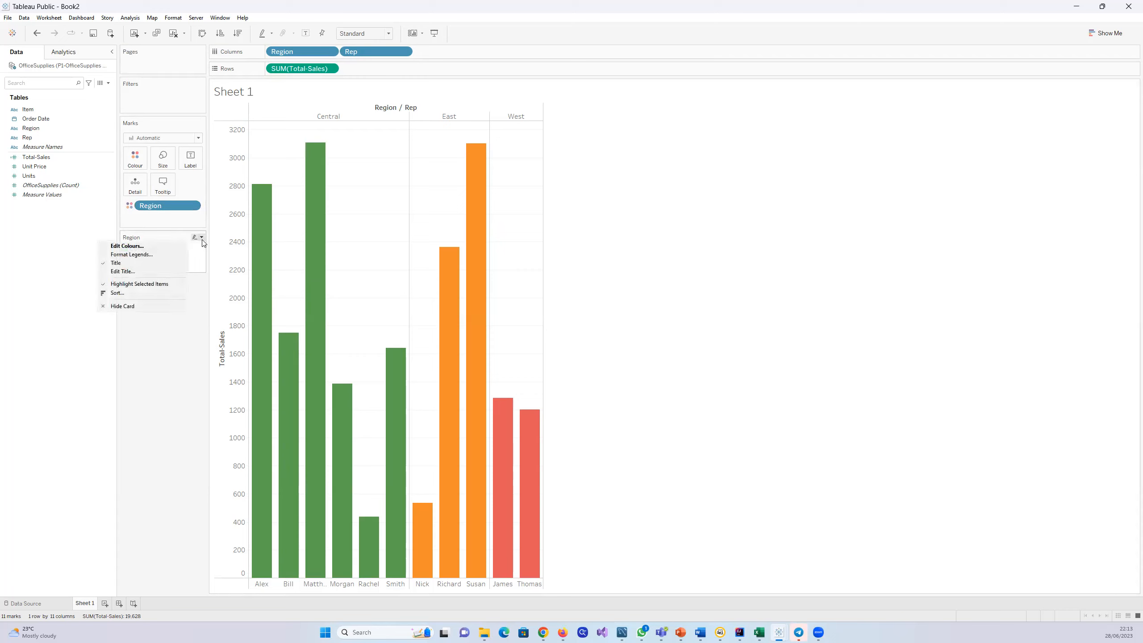
click(131, 246)
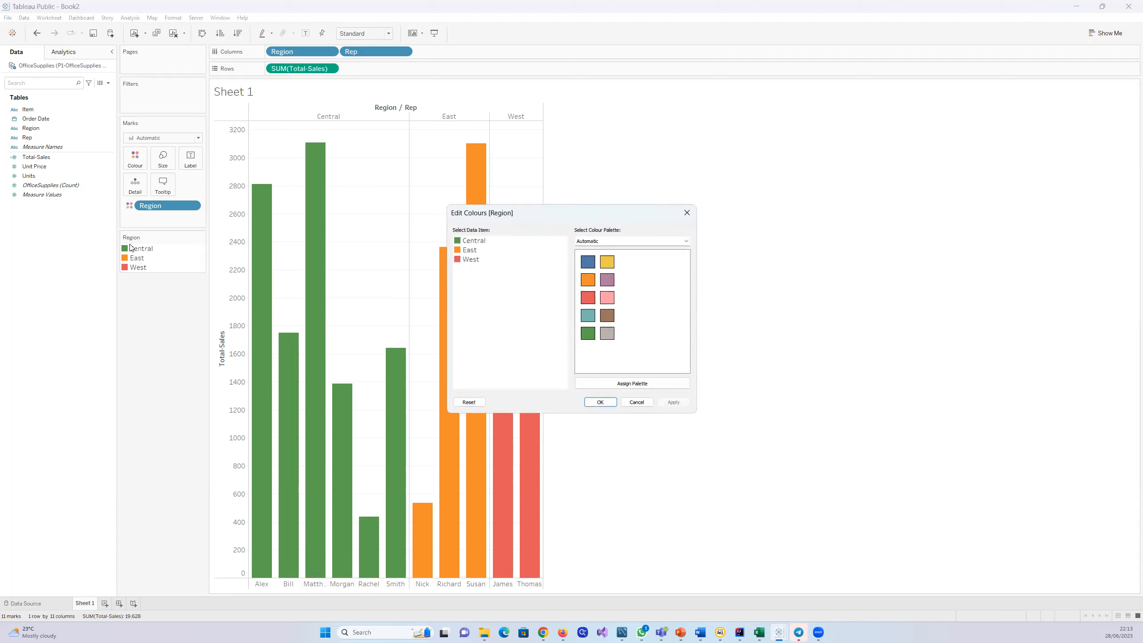
click(466, 252)
click(606, 298)
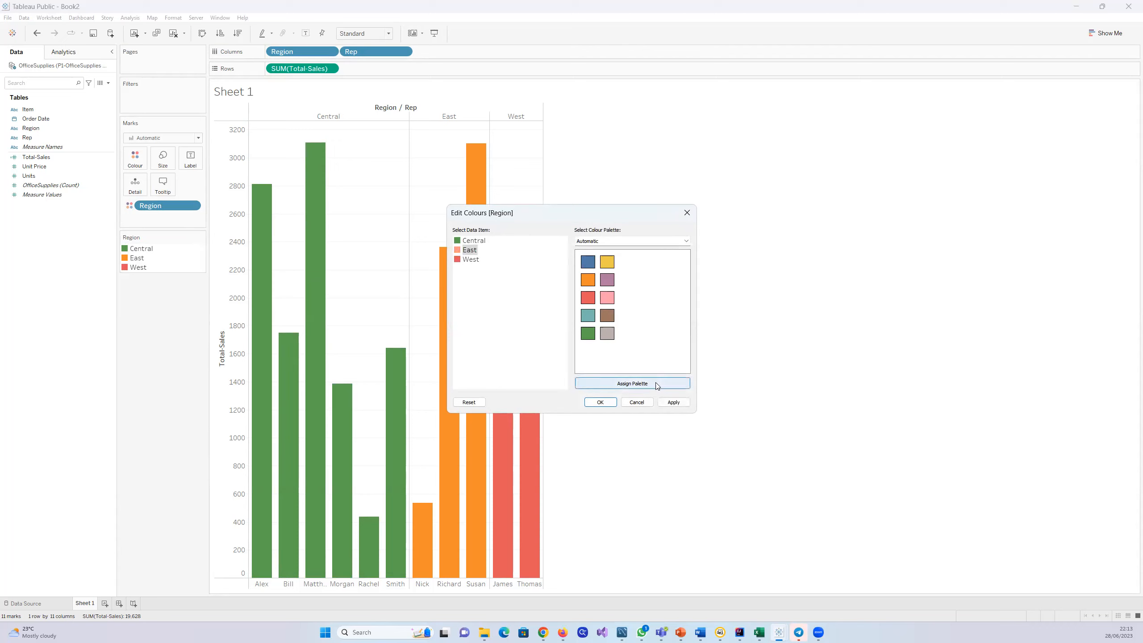
click(671, 403)
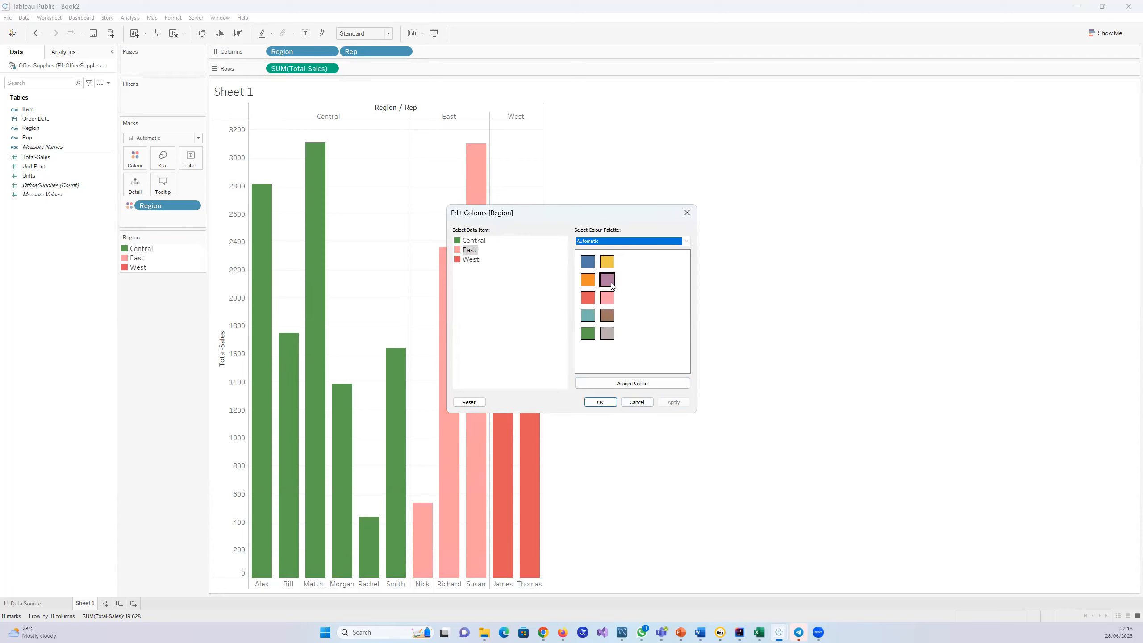
click(589, 265)
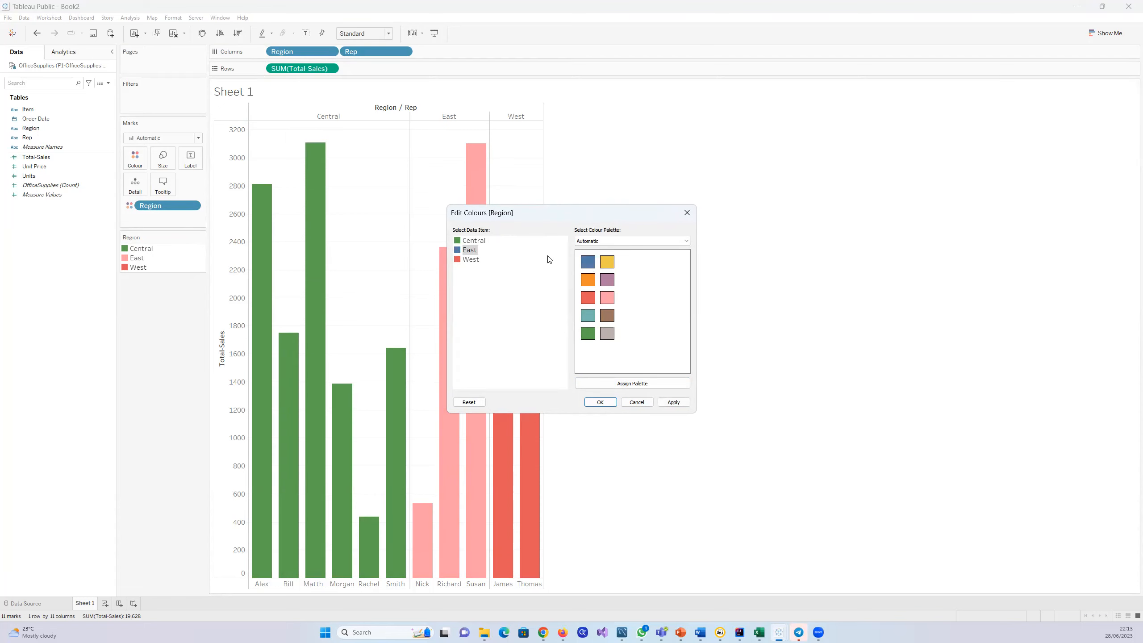
click(672, 400)
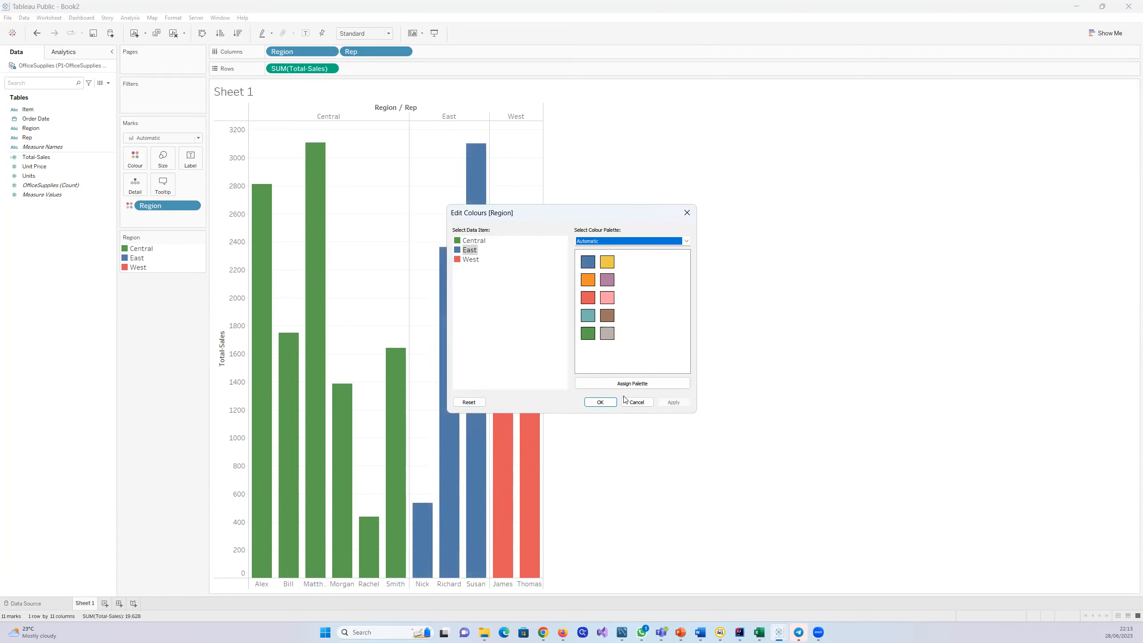
click(602, 404)
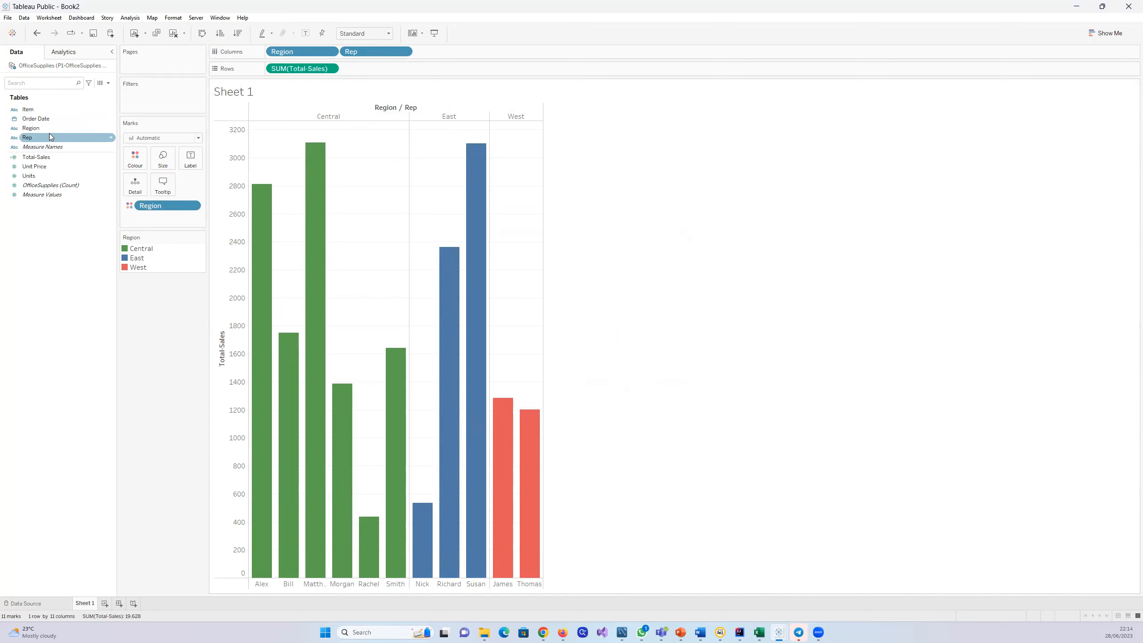
Step: Try labelling the bars with Rep and with Region, removing each label field again
drag(27, 138, 188, 159)
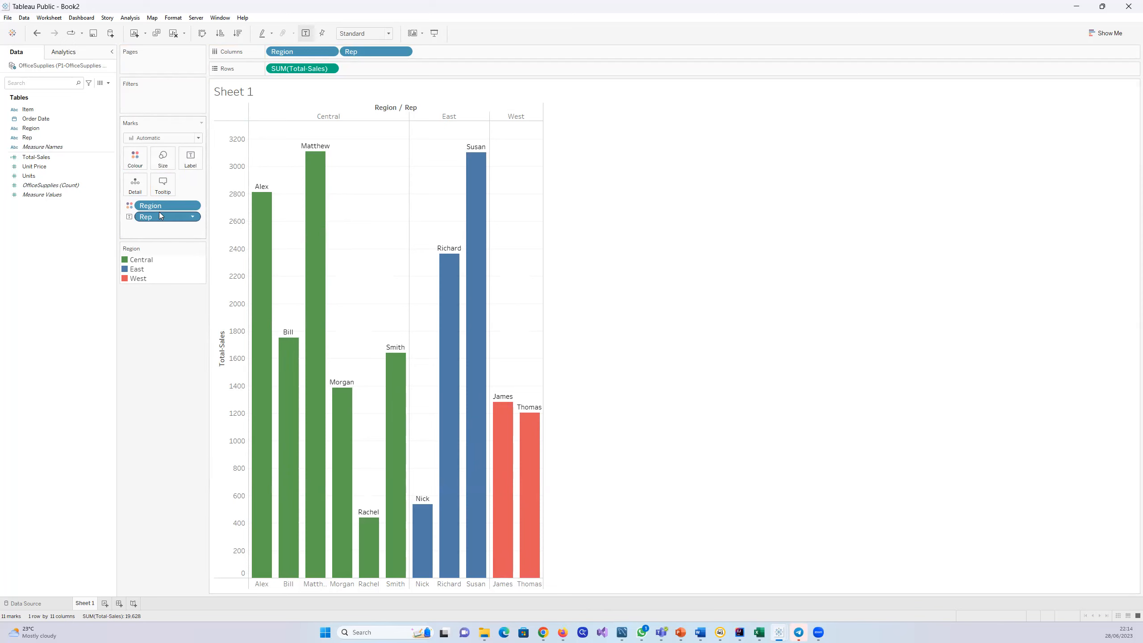
drag(161, 218, 31, 237)
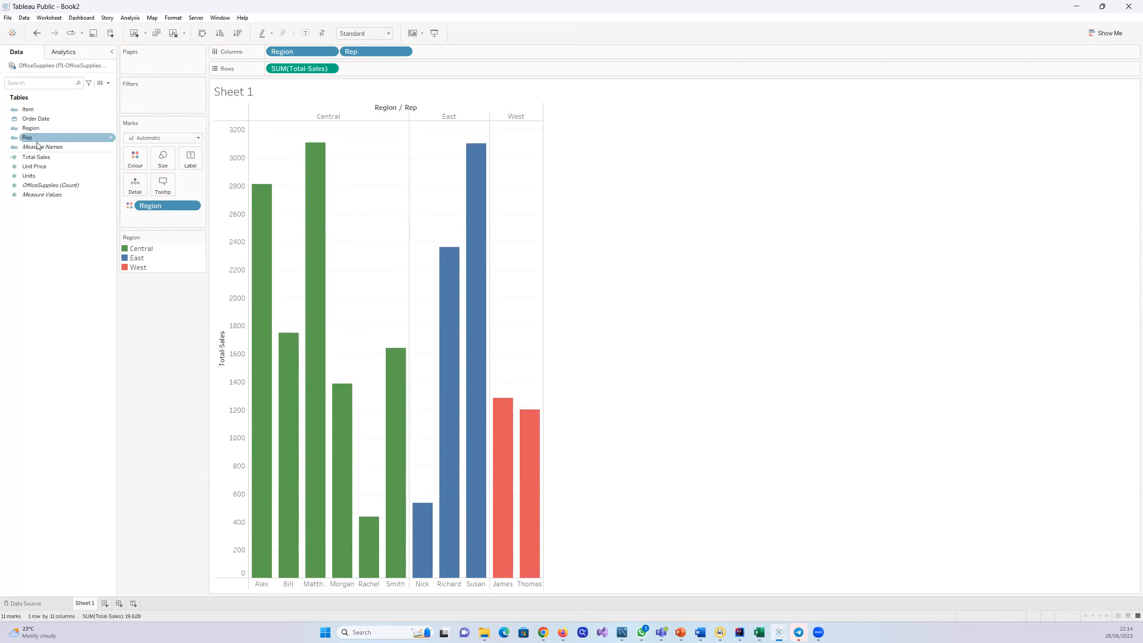
drag(37, 130, 196, 160)
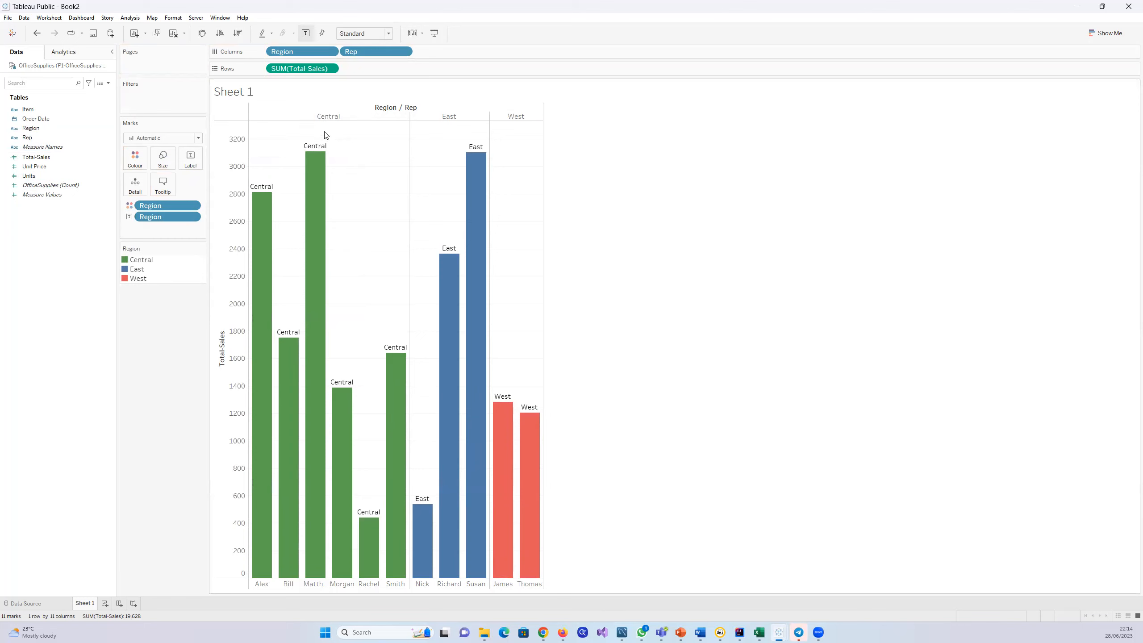
drag(173, 217, 57, 226)
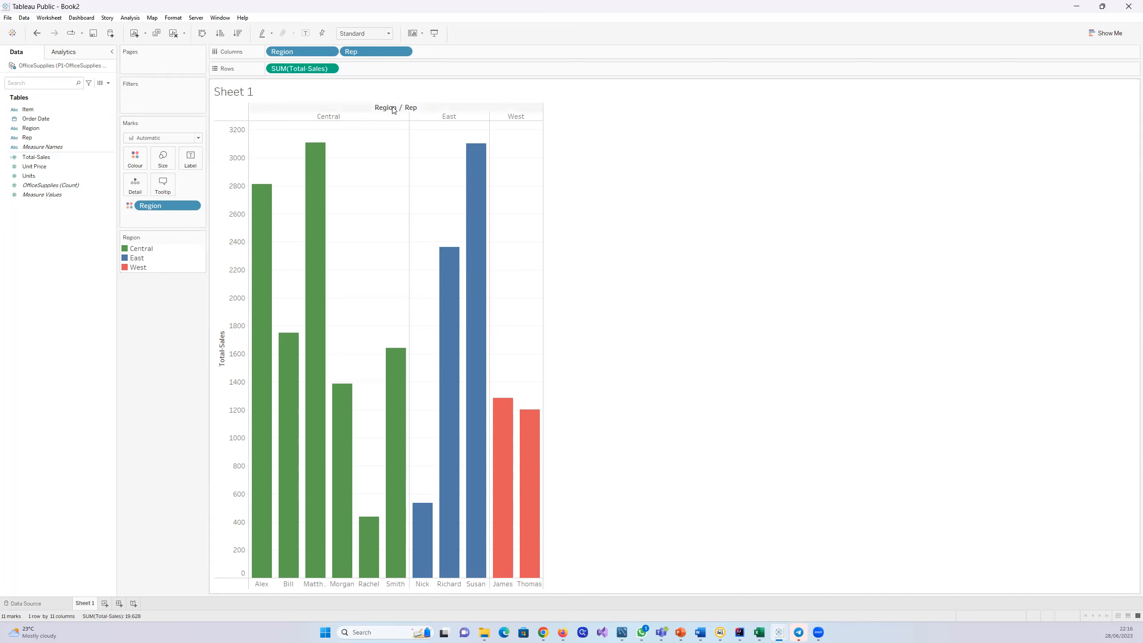
Step: Label the bars with Total-Sales and inspect the representatives' sales values in each region
mouse_move(470, 420)
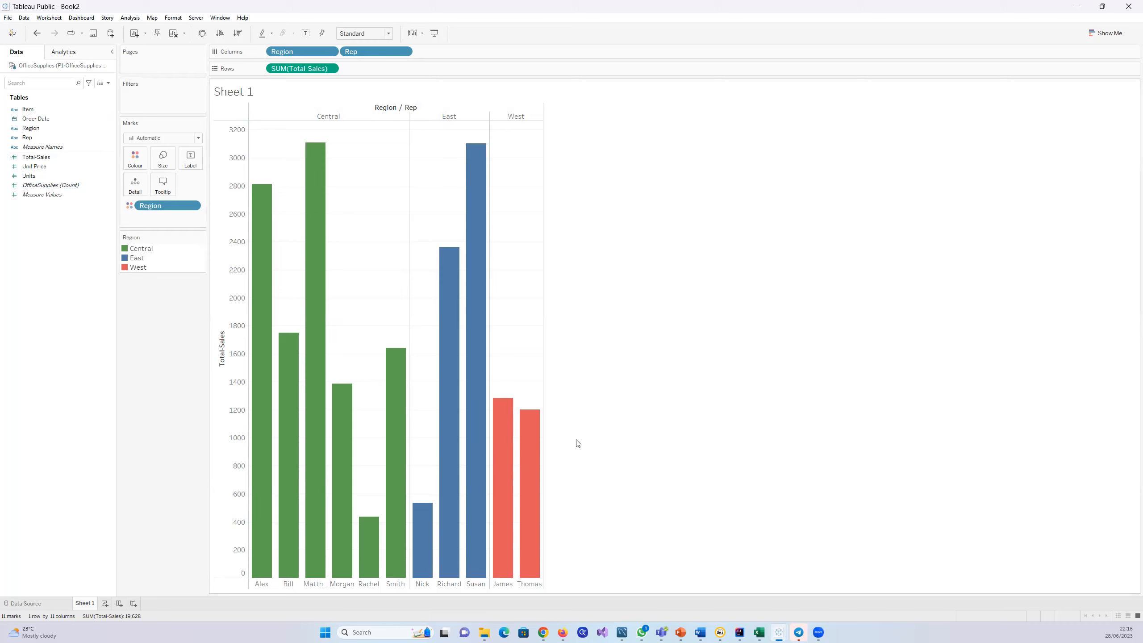
mouse_move(399, 356)
click(36, 159)
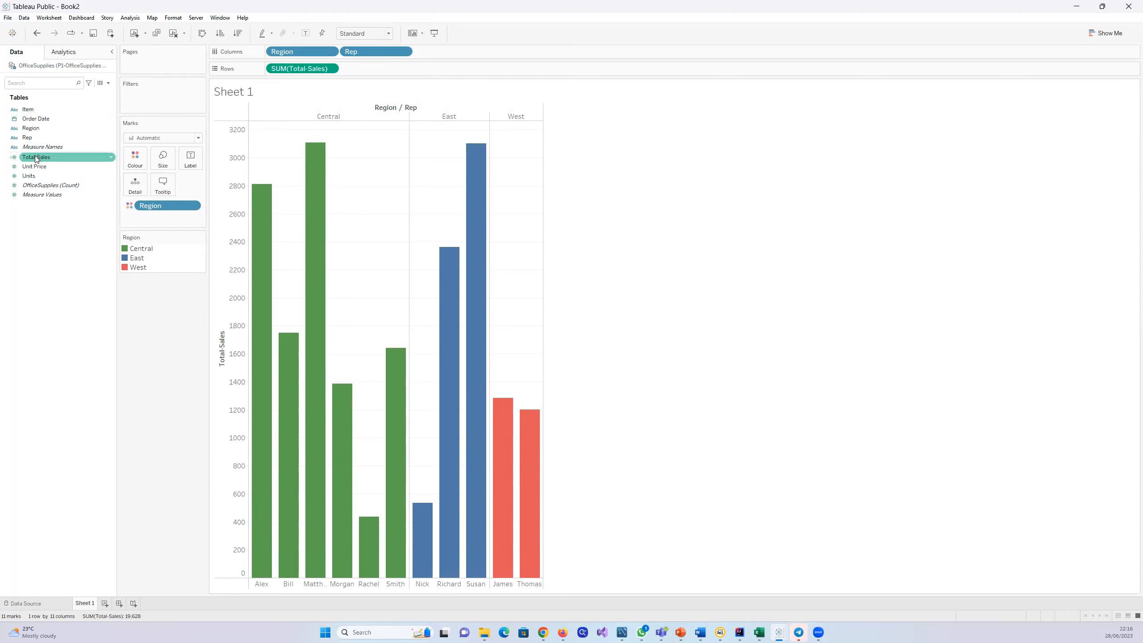
drag(36, 159, 133, 185)
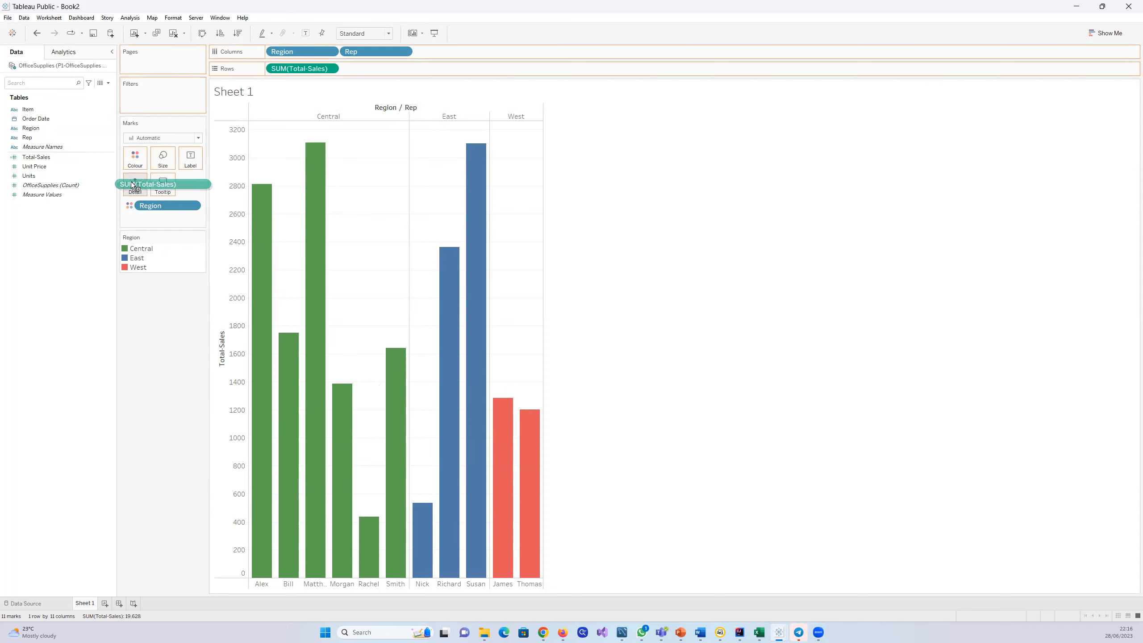
drag(133, 185, 22, 265)
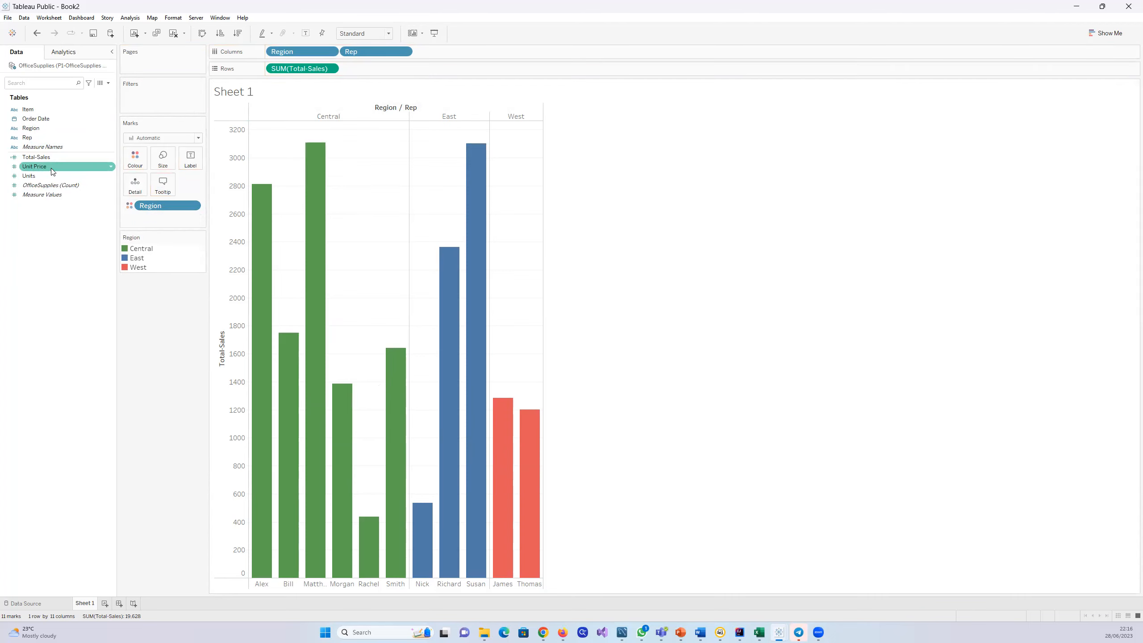
drag(35, 157, 190, 160)
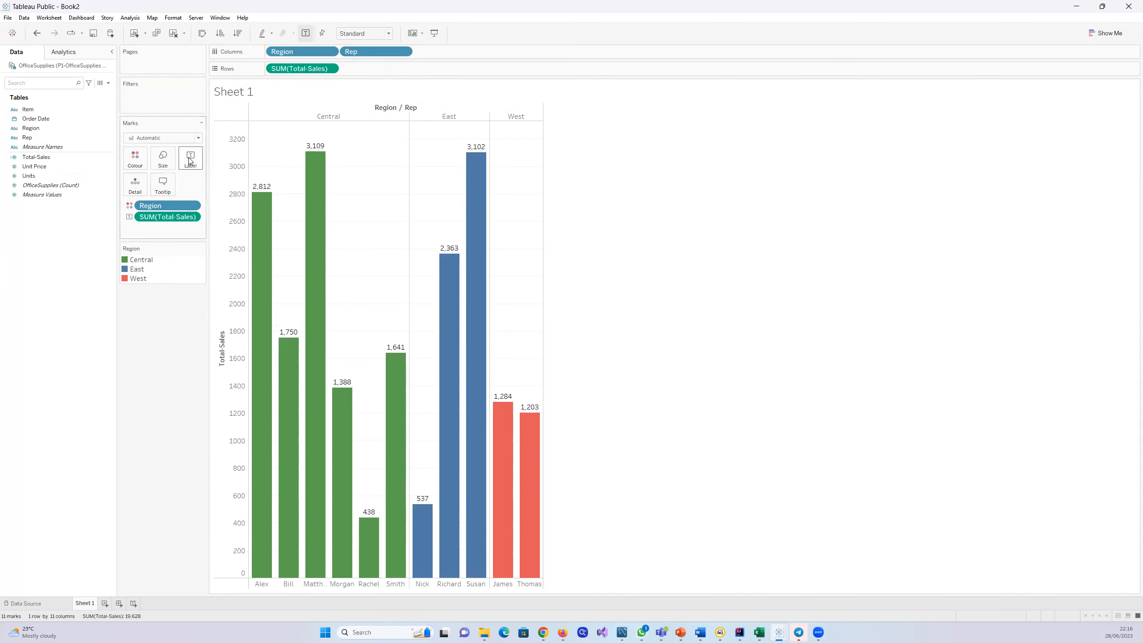
mouse_move(526, 419)
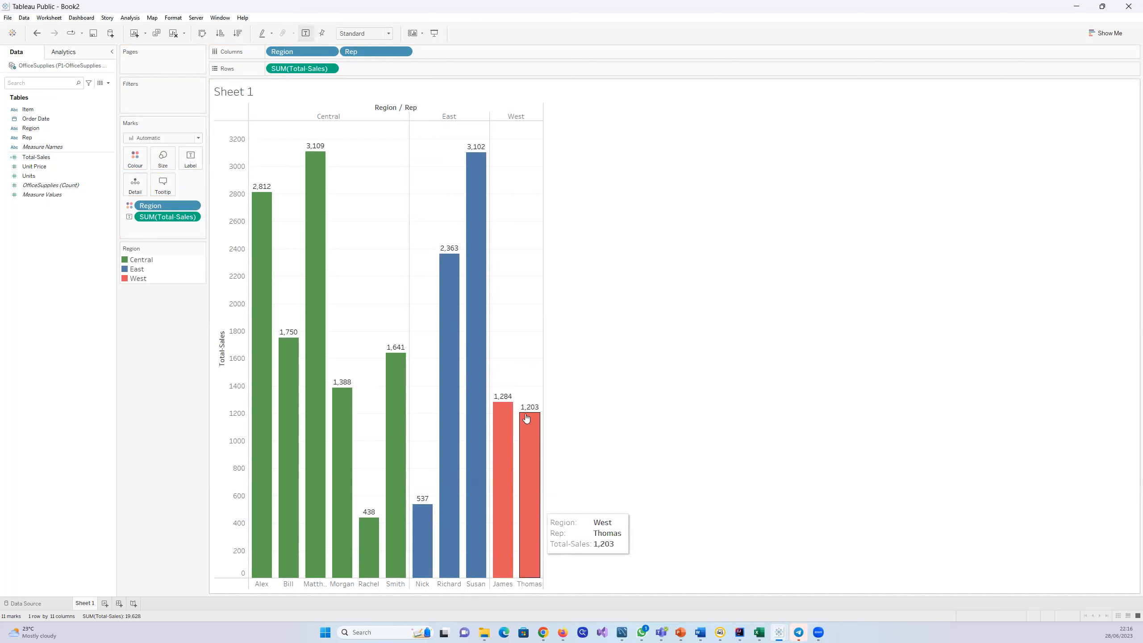
mouse_move(345, 389)
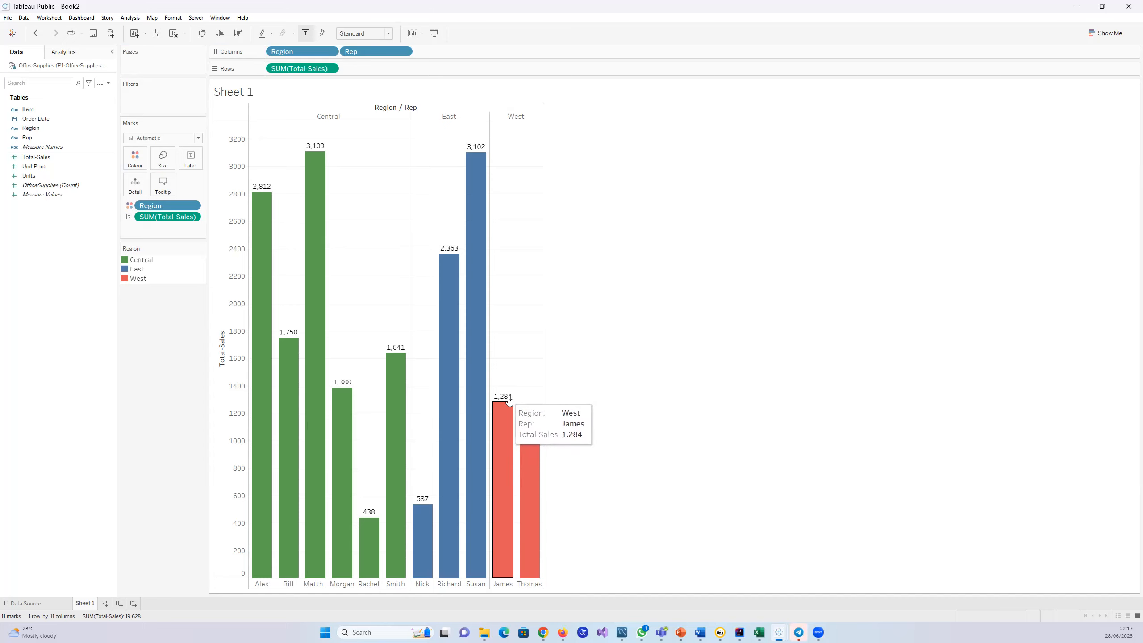
Step: Remove the Total-Sales label from the bars and label them with Total-Sales again
drag(165, 218, 65, 230)
drag(39, 158, 188, 153)
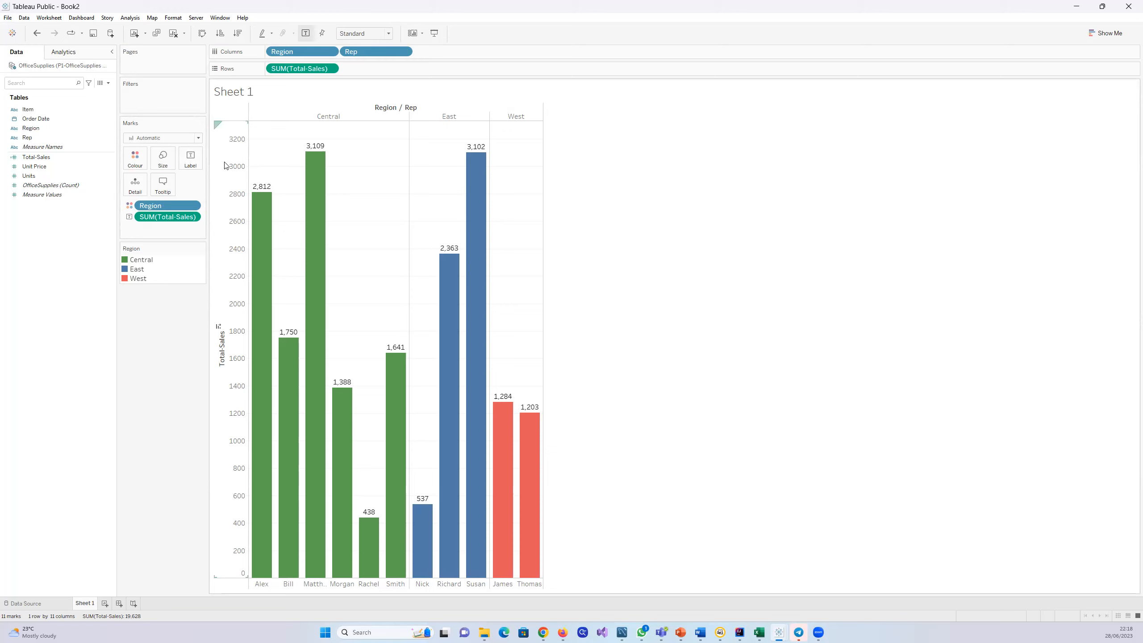
Step: Open the Total-Sales axis settings and review the general range, scale and title options
click(225, 163)
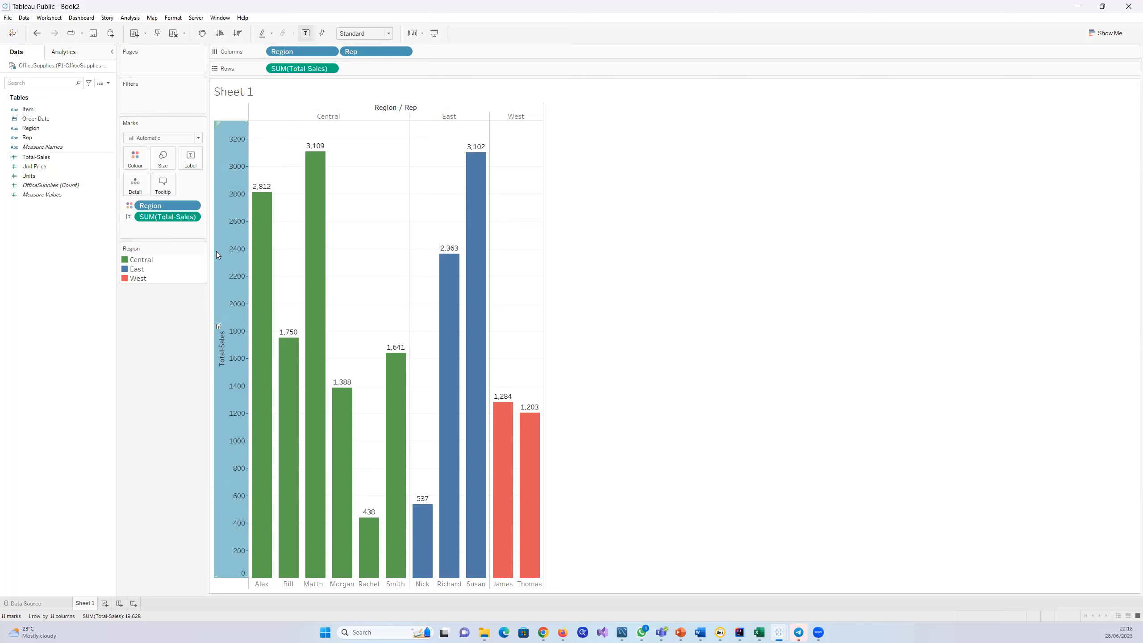
right_click(223, 241)
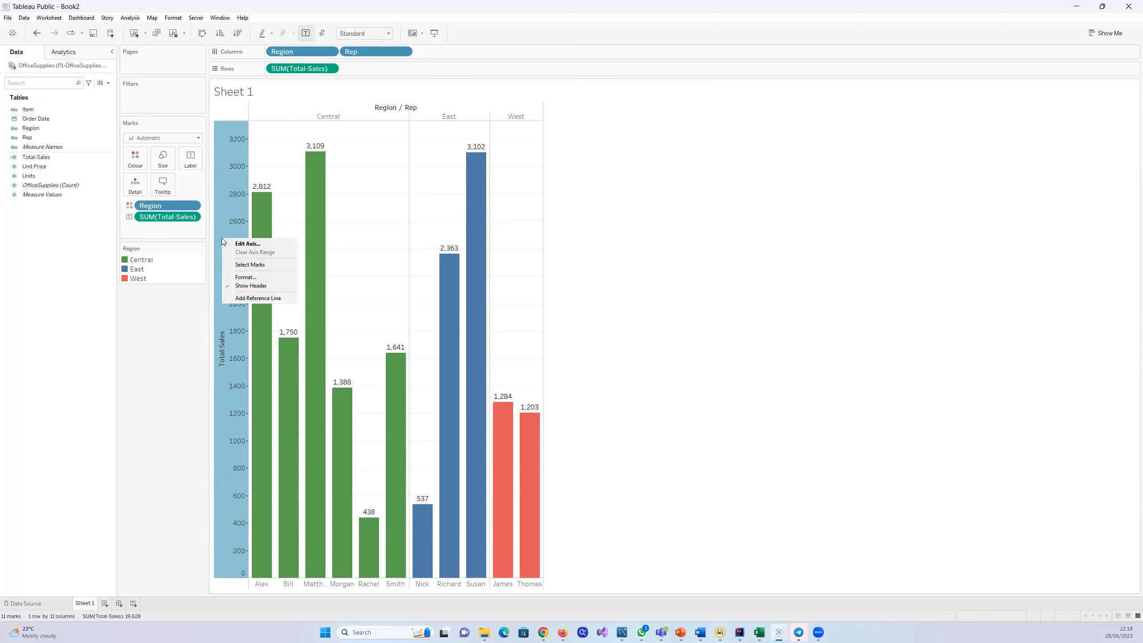
click(275, 244)
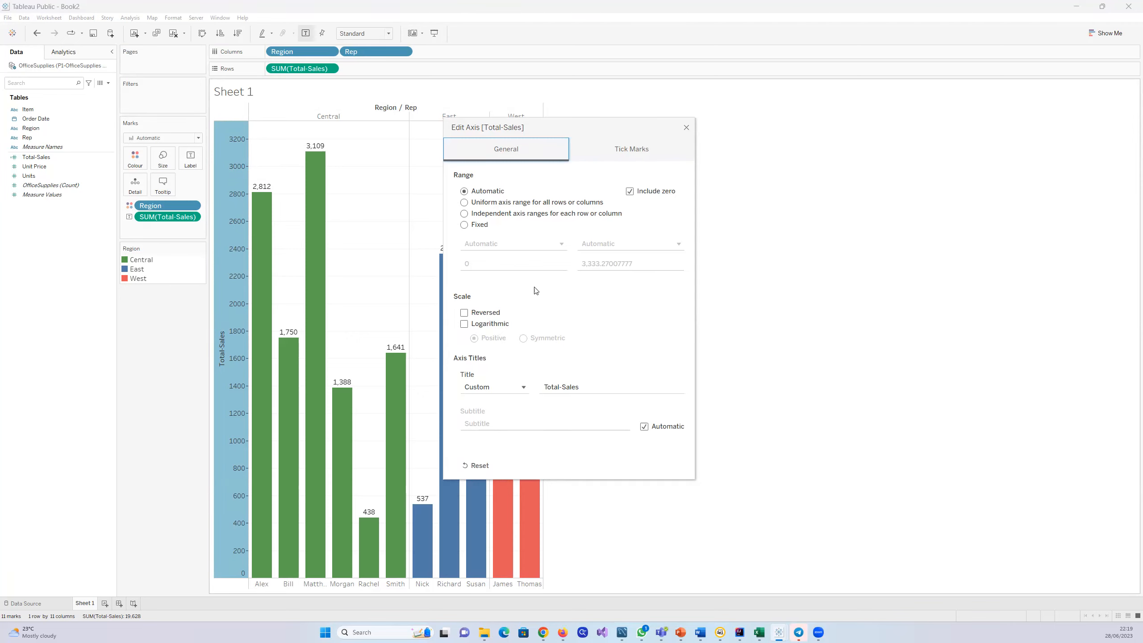
click(686, 129)
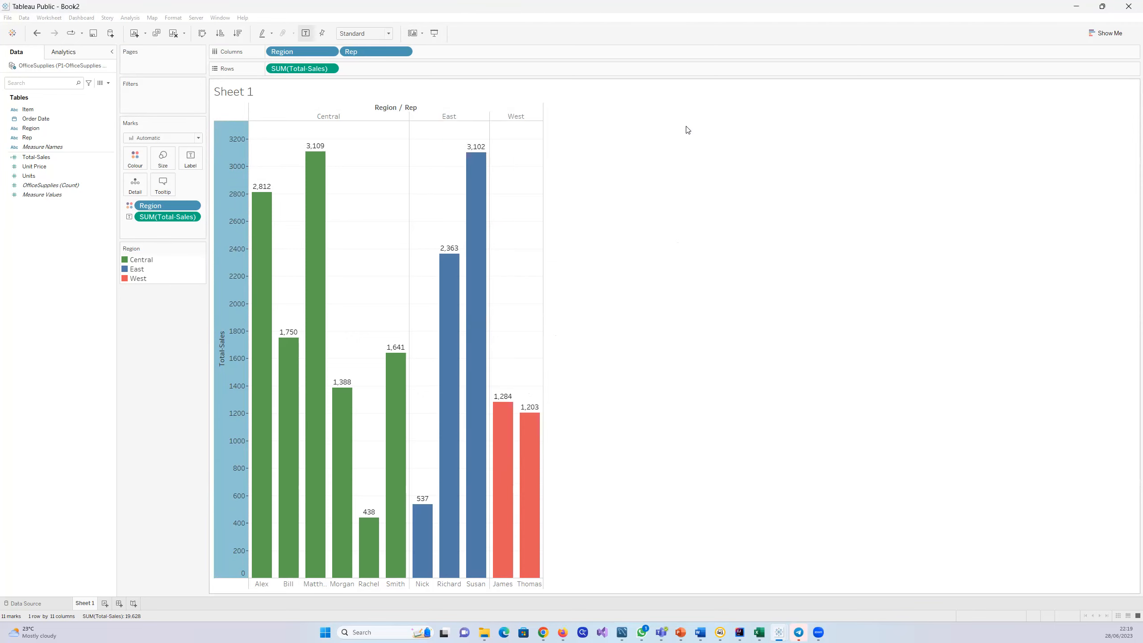
click(146, 404)
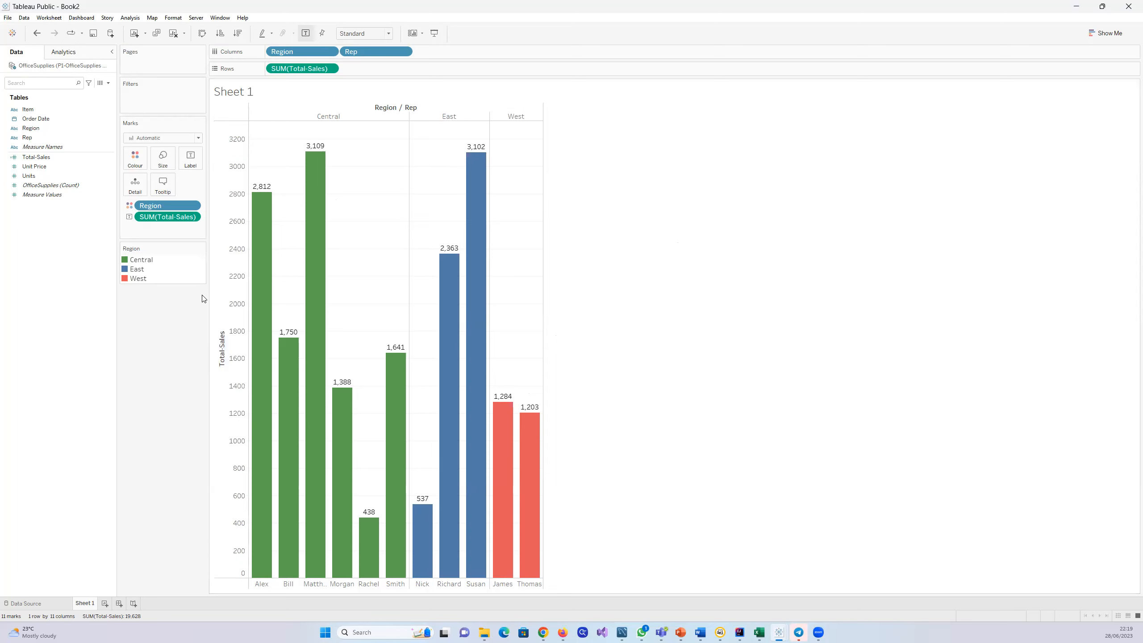
Step: Switch the Total-Sales axis's major tick marks to Fixed
click(217, 278)
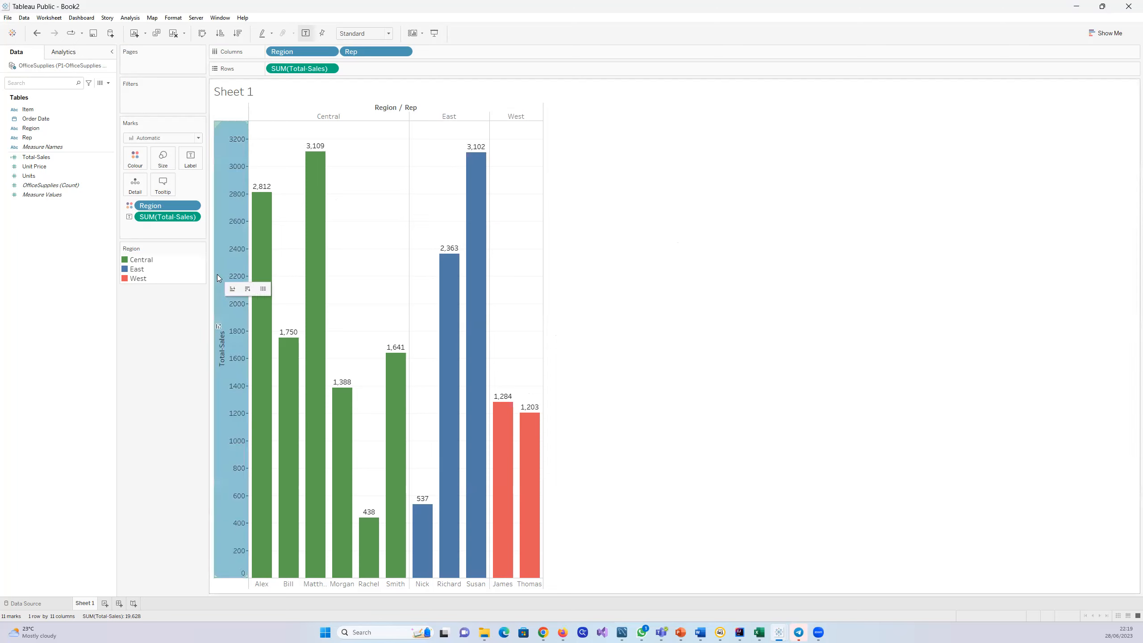
right_click(218, 277)
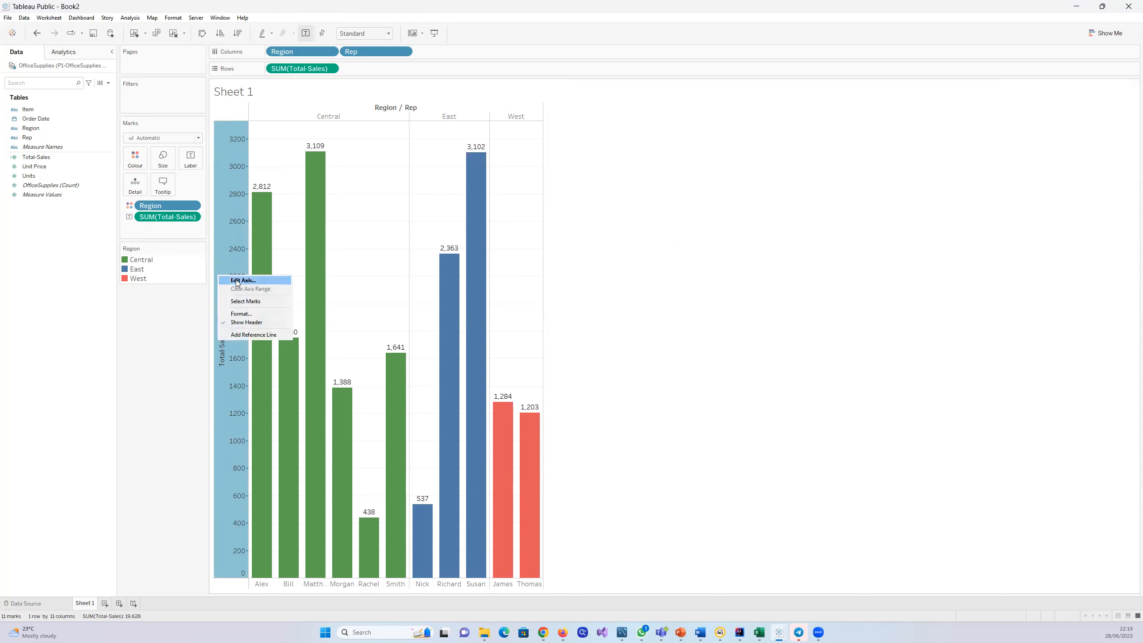
click(237, 280)
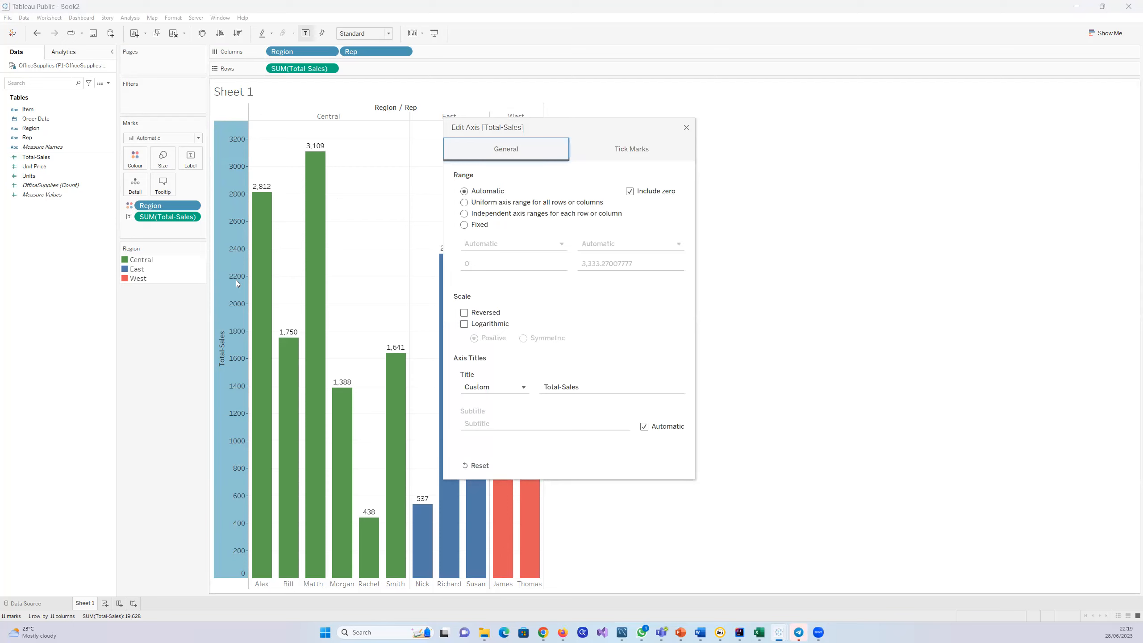
click(640, 150)
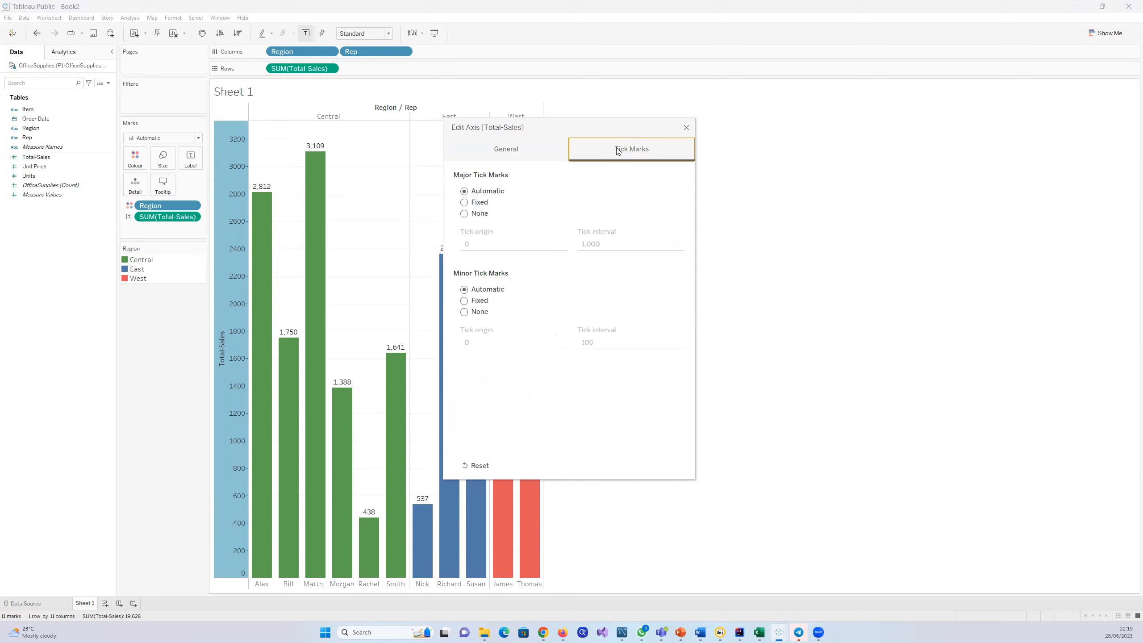
click(466, 205)
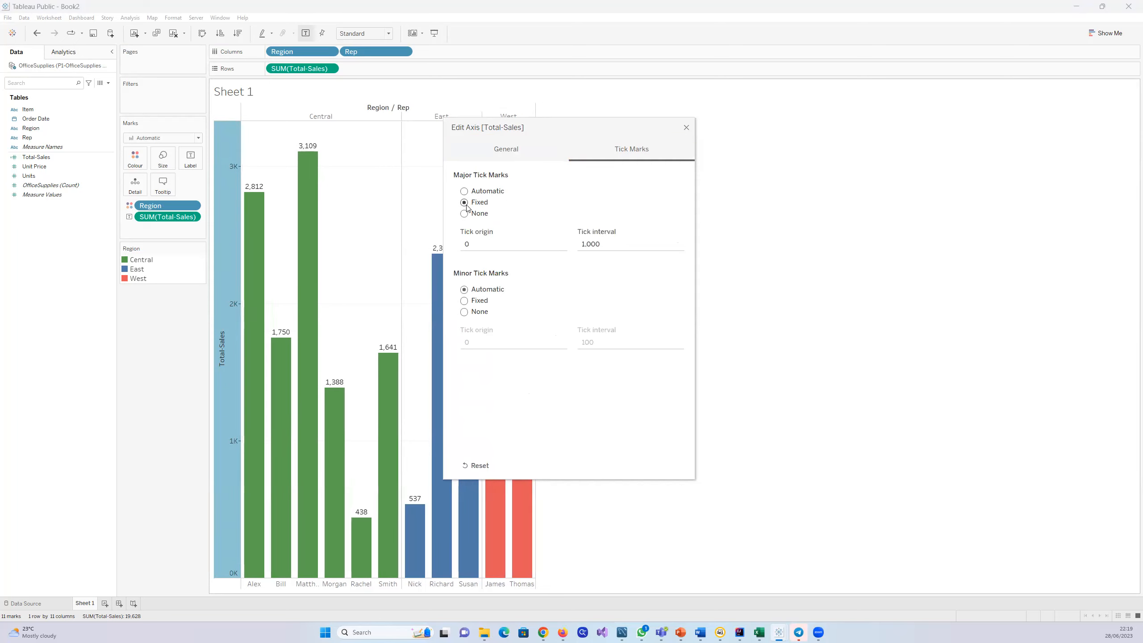
Step: Set the major tick interval of the Total-Sales axis to 500, trying 200 before returning to 500
click(614, 244)
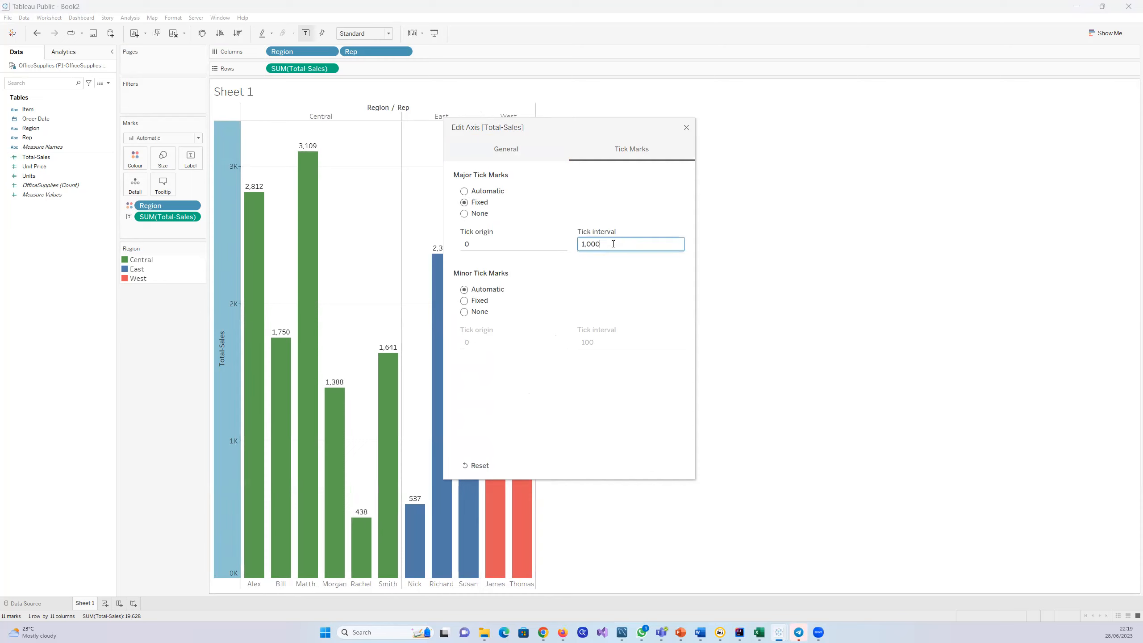
key(BackSpace)
key(BackSpace)
key(BackSpace)
text(500)
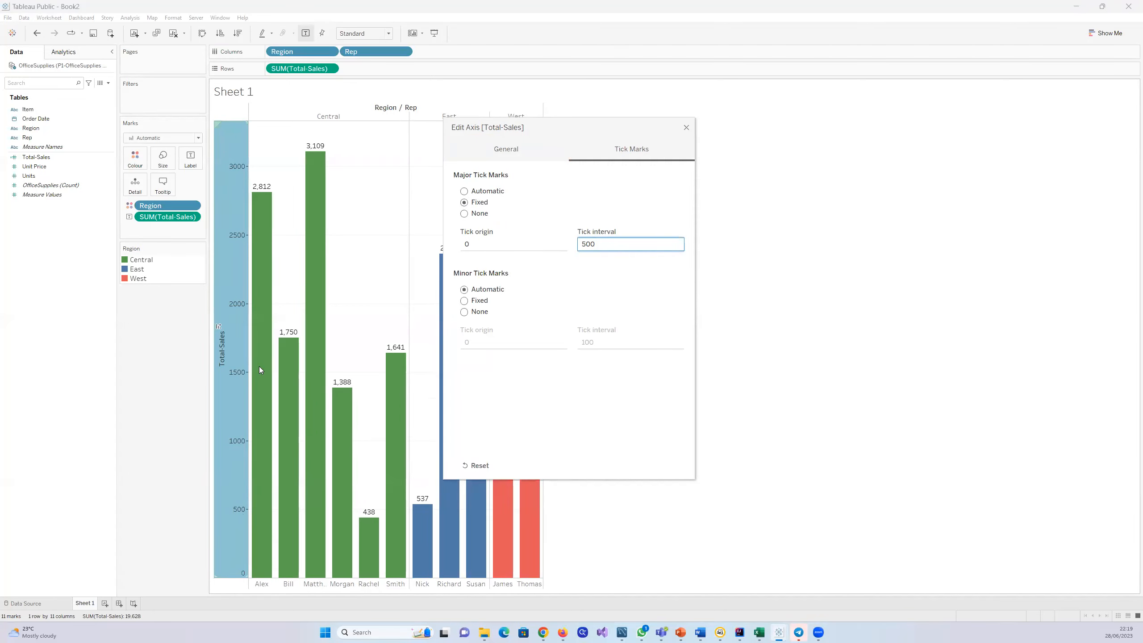
key(BackSpace)
key(BackSpace)
text(0)
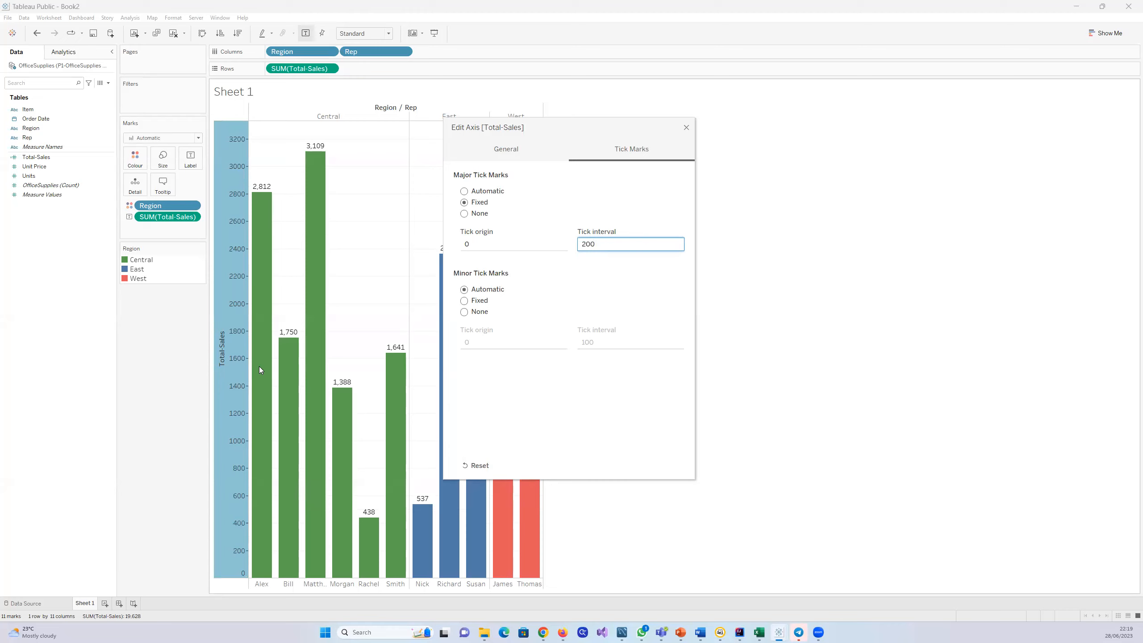
key(BackSpace)
text(500)
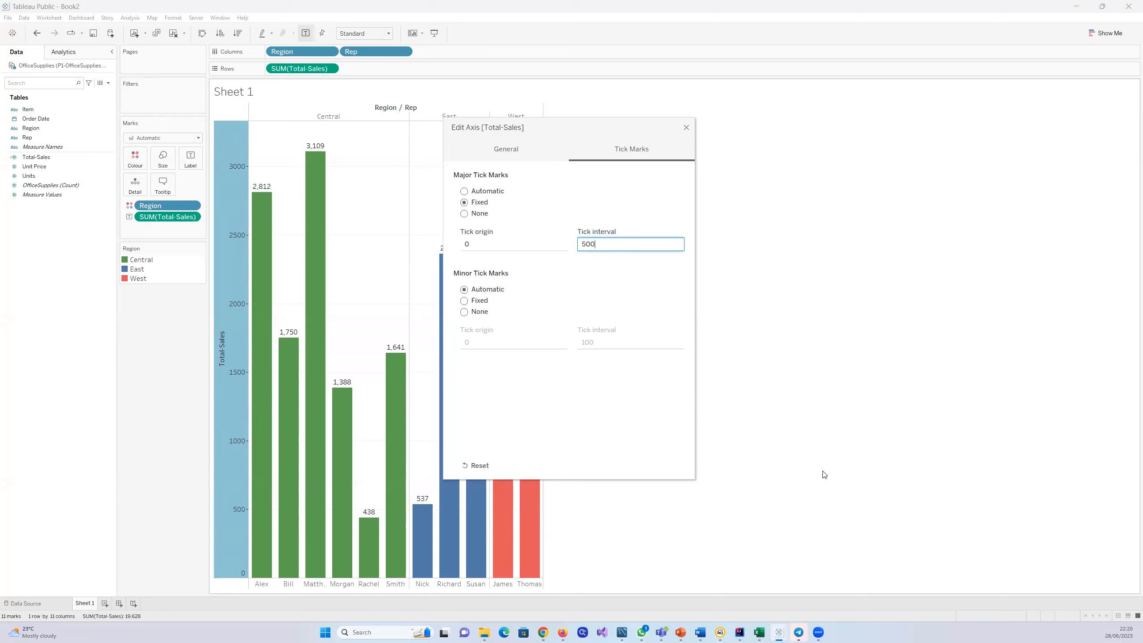
click(686, 128)
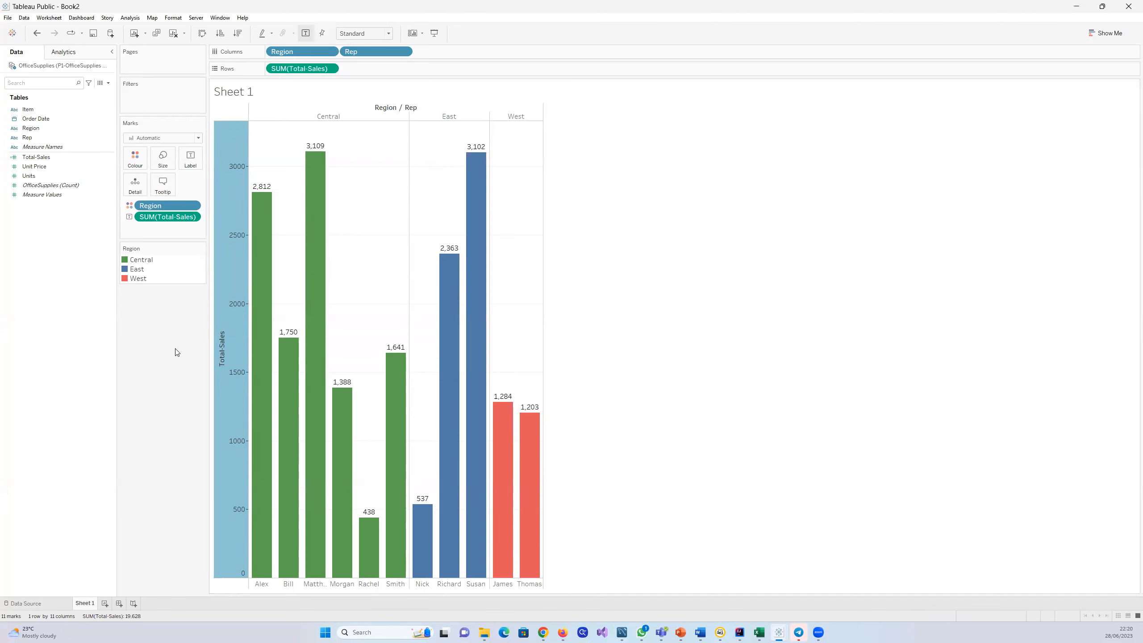
Step: Reopen the Total-Sales axis settings and review the fixed major tick interval
click(219, 283)
right_click(220, 282)
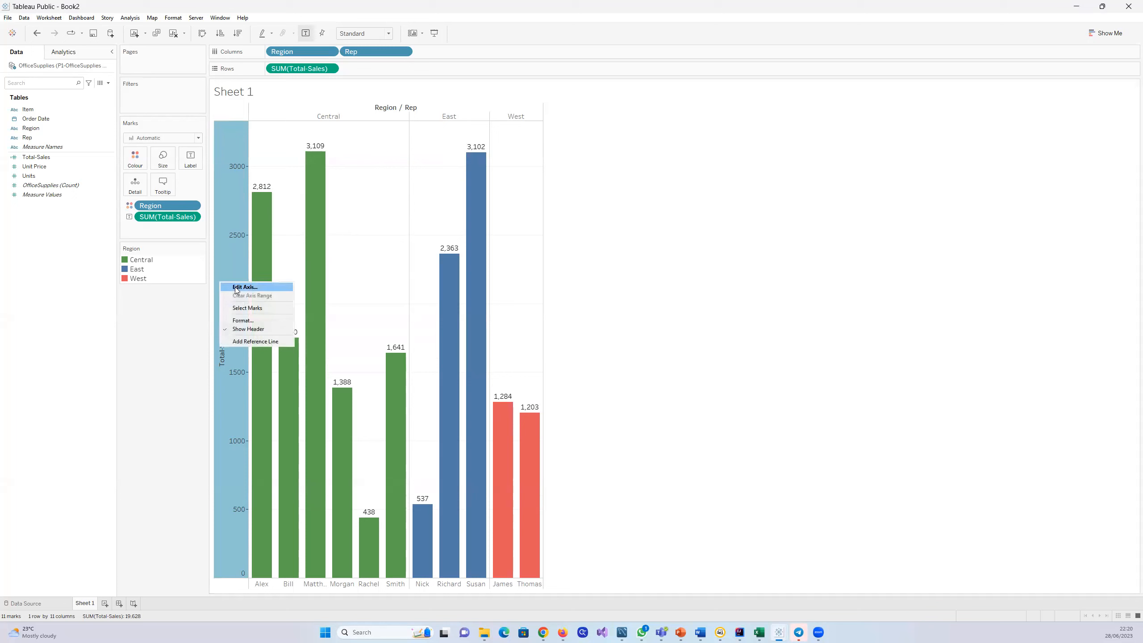
click(235, 287)
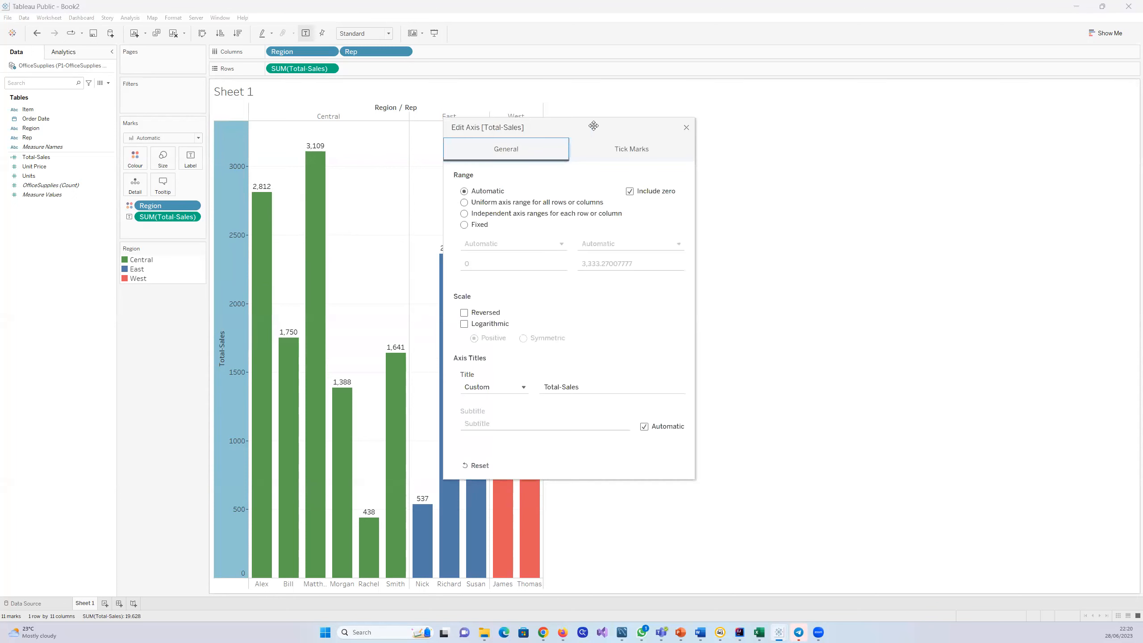
click(625, 151)
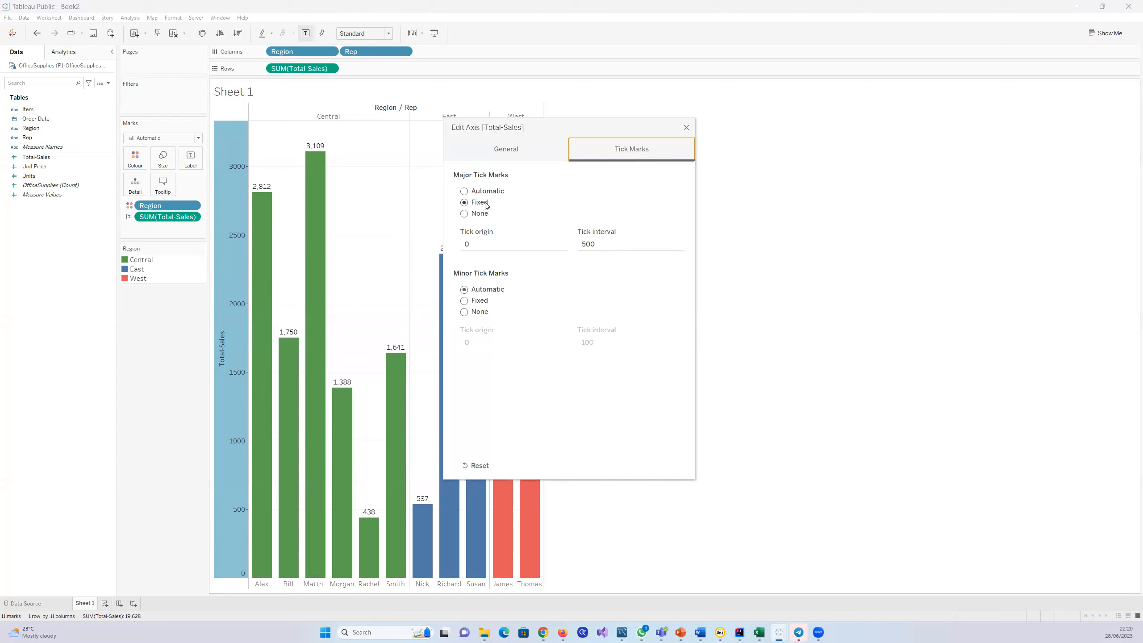
click(612, 244)
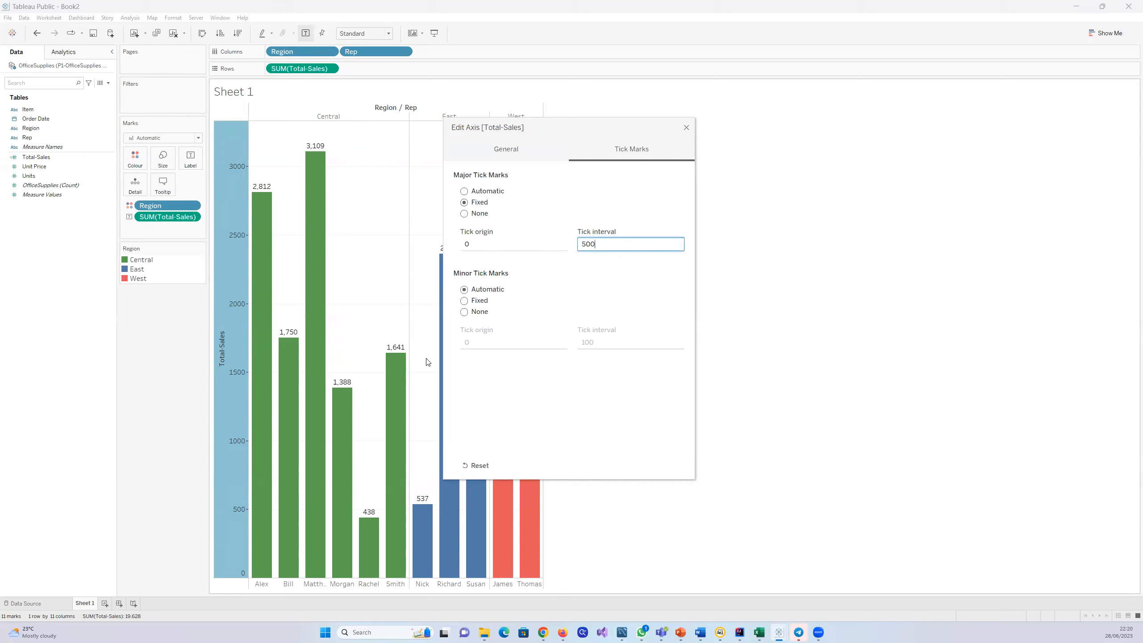
click(686, 128)
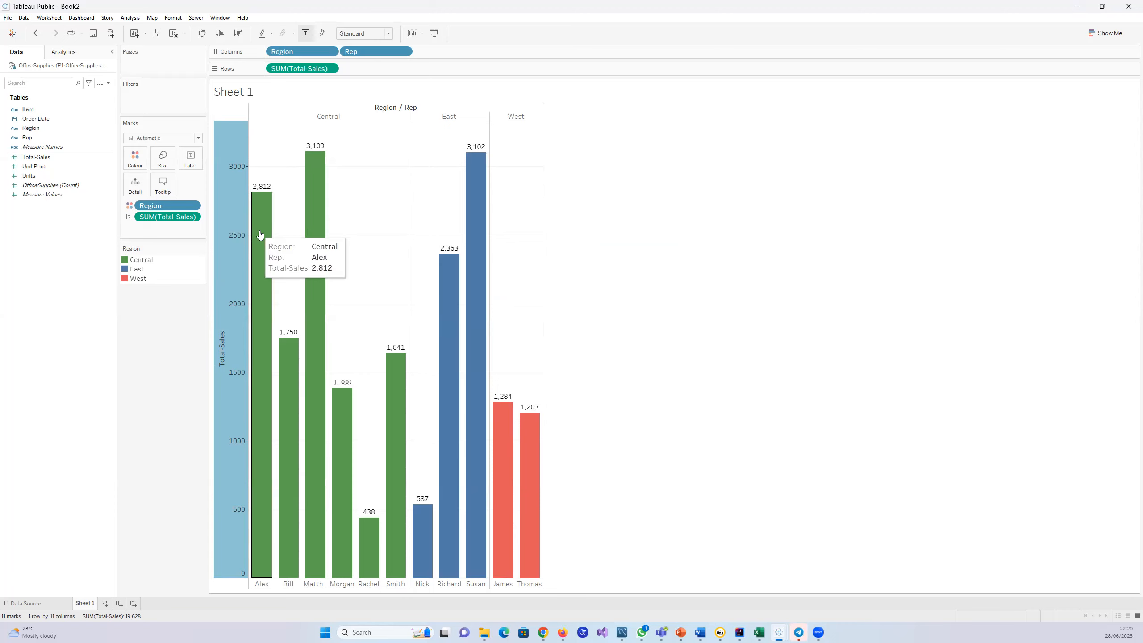
click(428, 215)
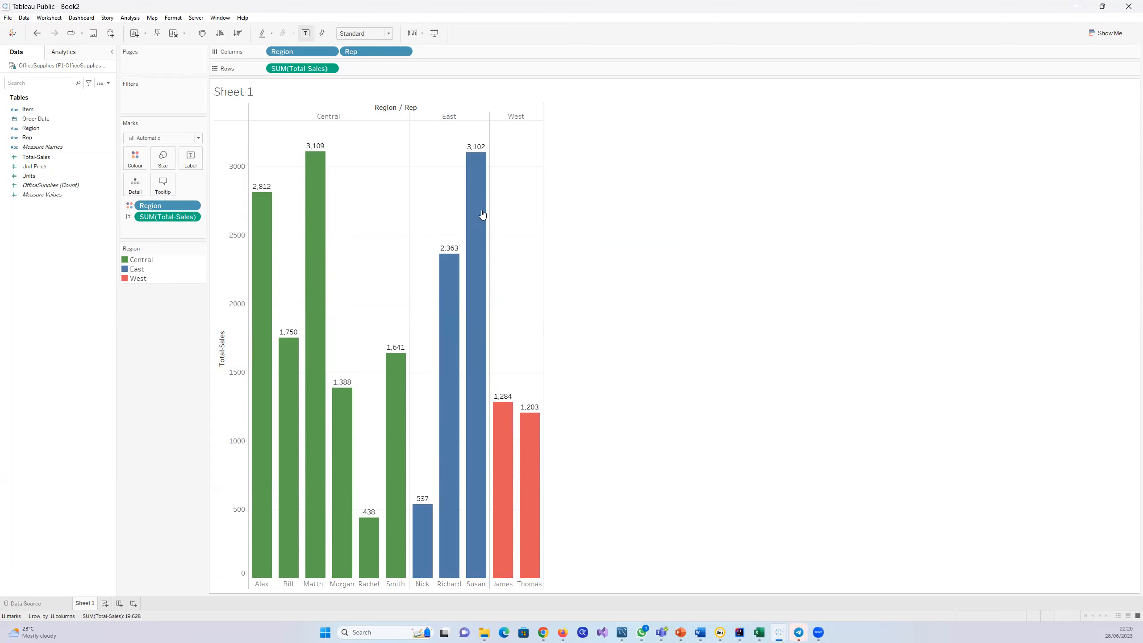
Step: Format the chart's default worksheet font, trying size 12 before setting it to 10
mouse_move(508, 402)
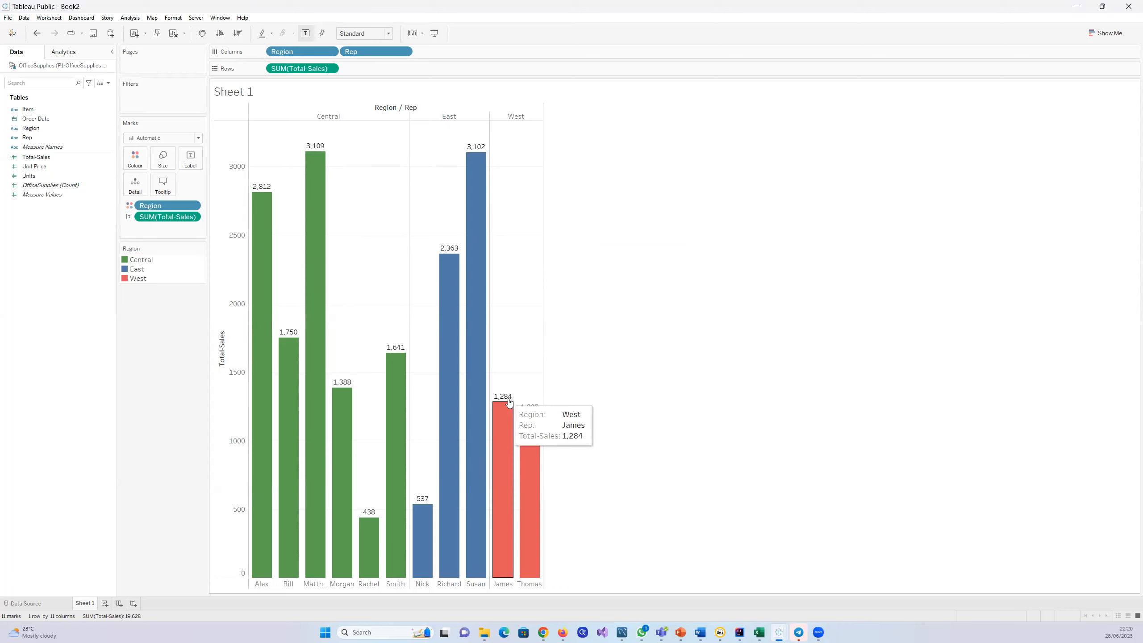
mouse_move(392, 345)
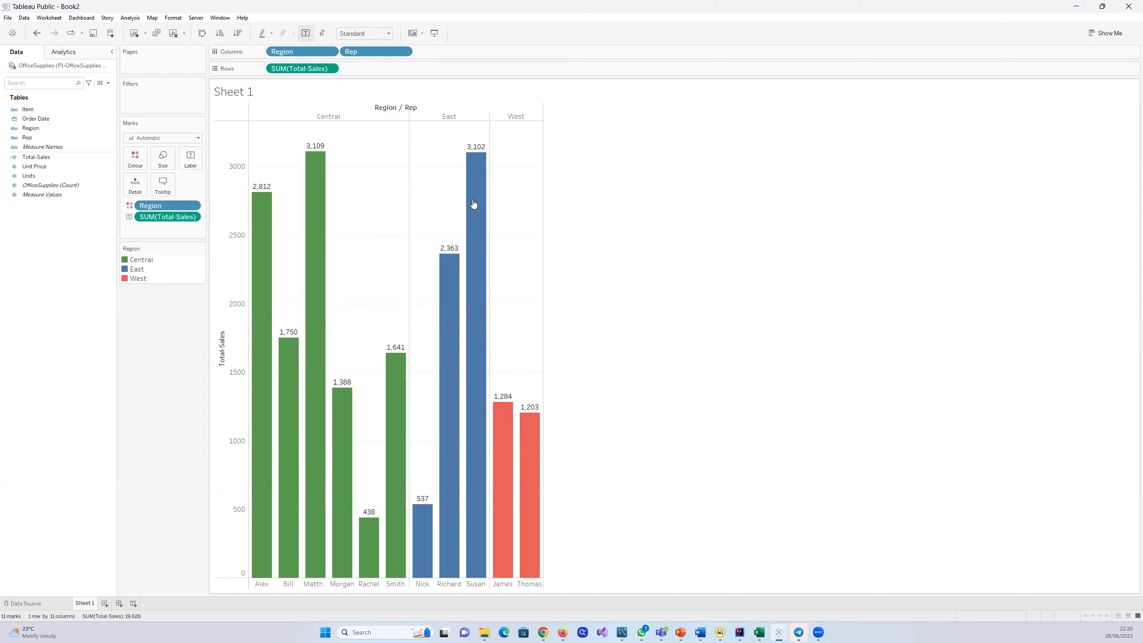
right_click(390, 157)
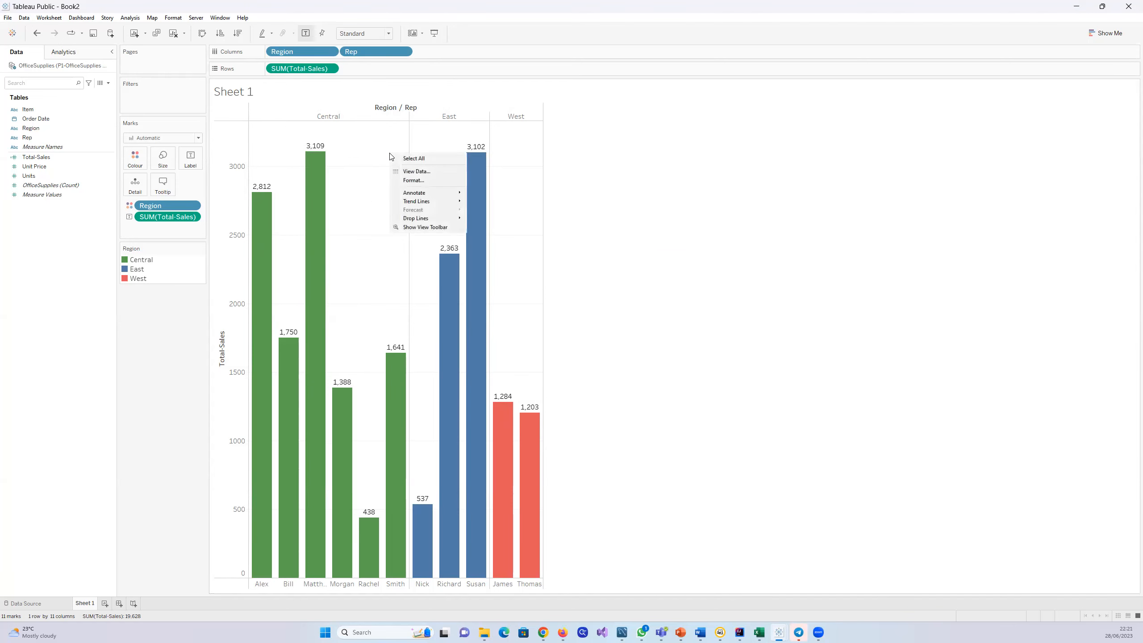
click(416, 180)
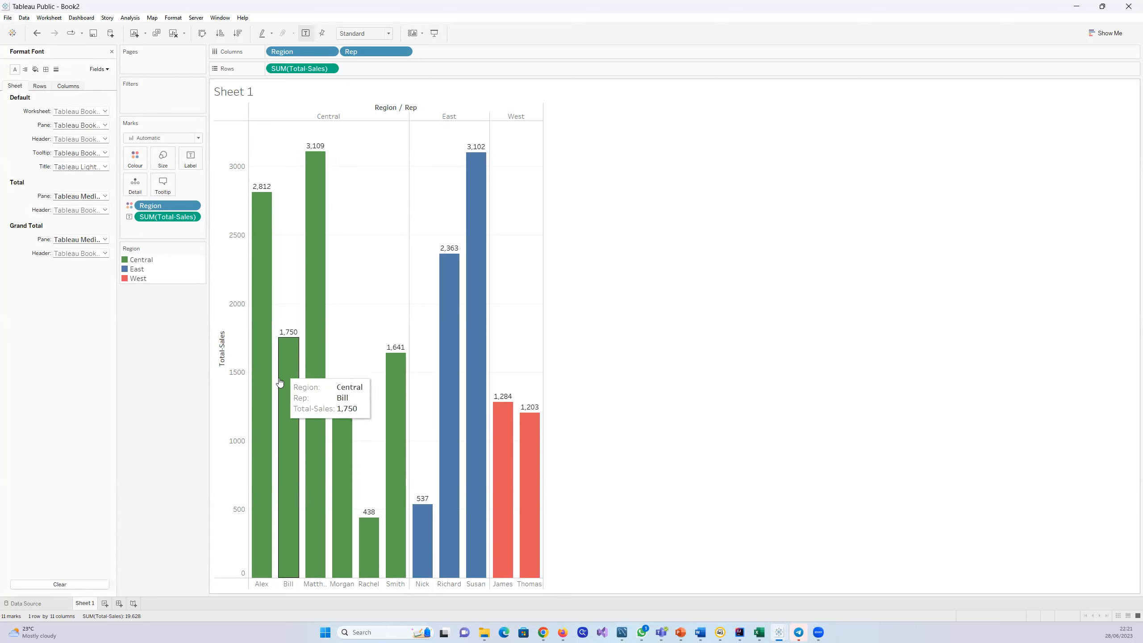
mouse_move(258, 247)
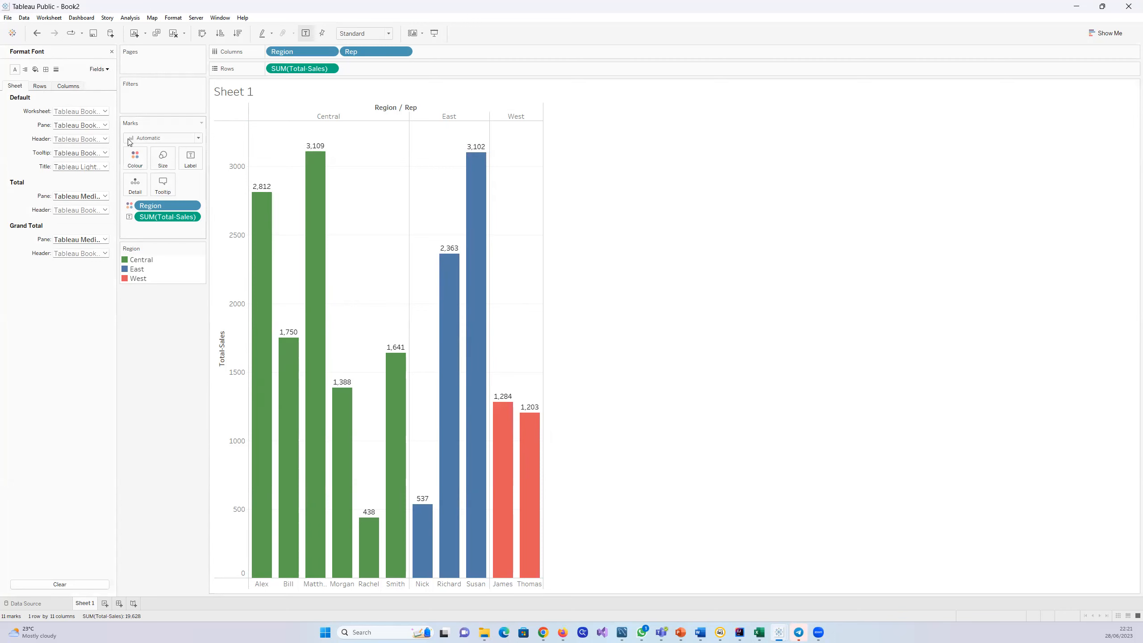
click(105, 111)
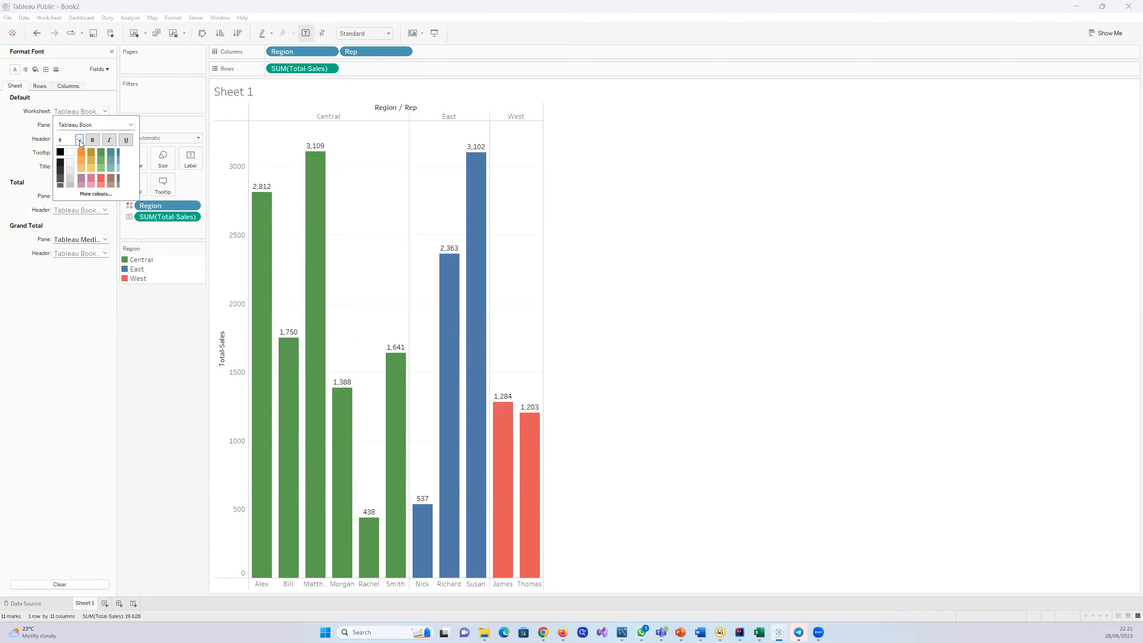
click(79, 141)
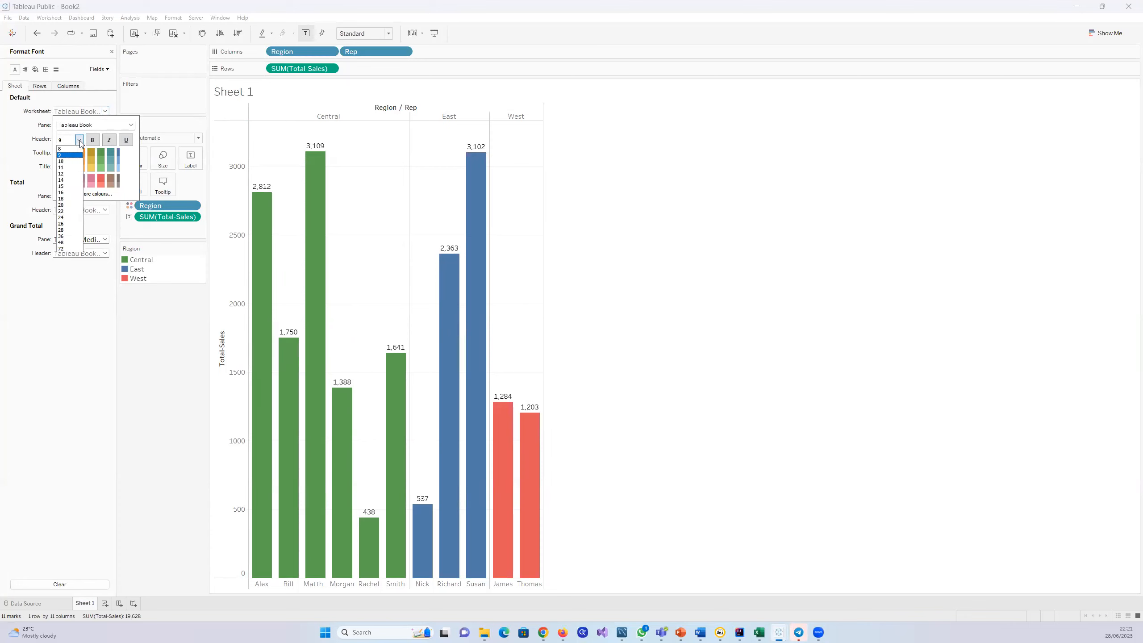
click(69, 174)
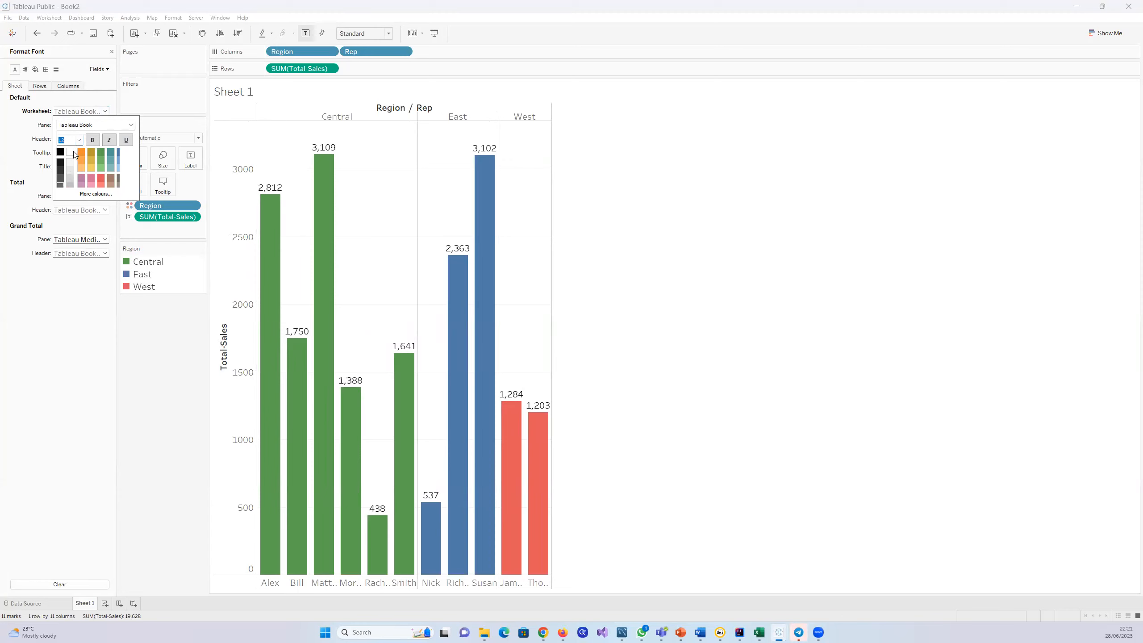
click(80, 140)
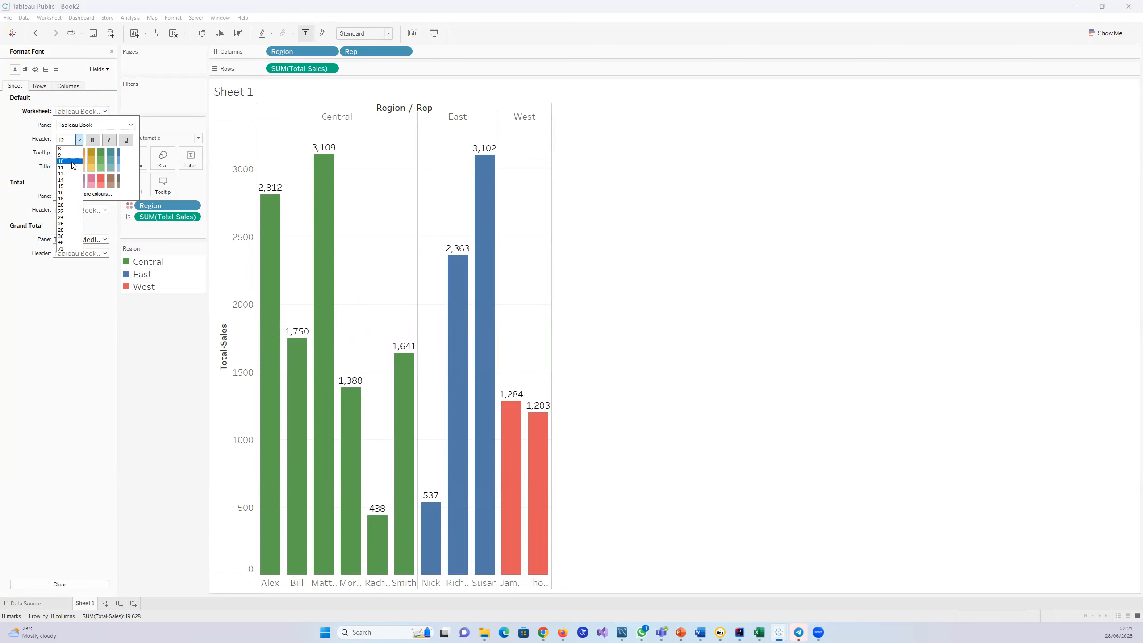
click(71, 161)
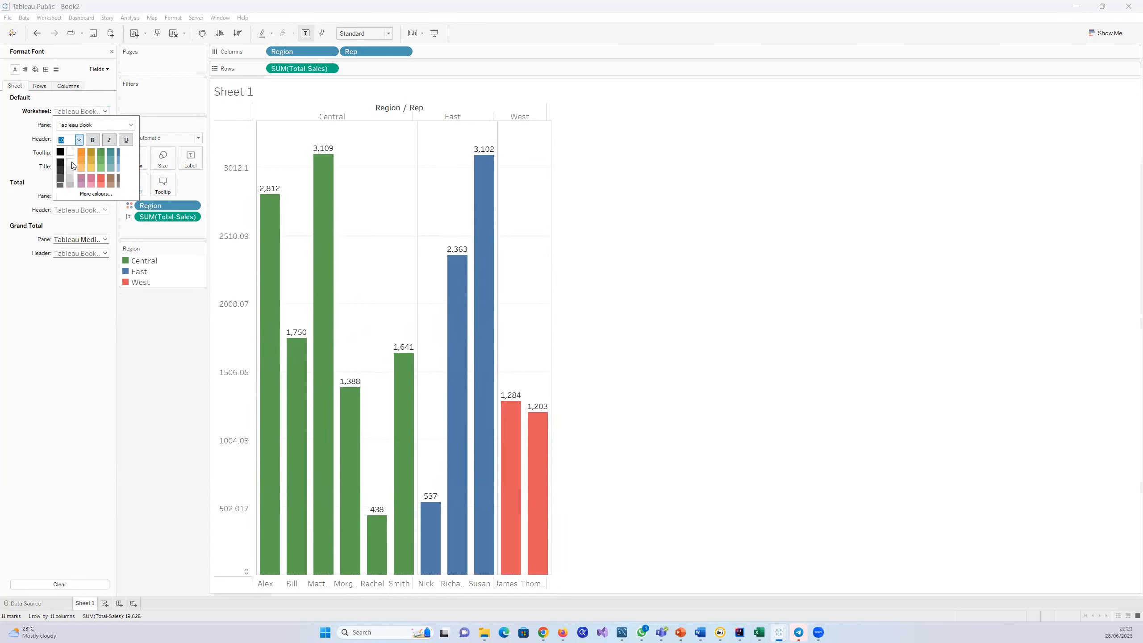
Step: Make the default worksheet font bold and close the font formatting
click(94, 140)
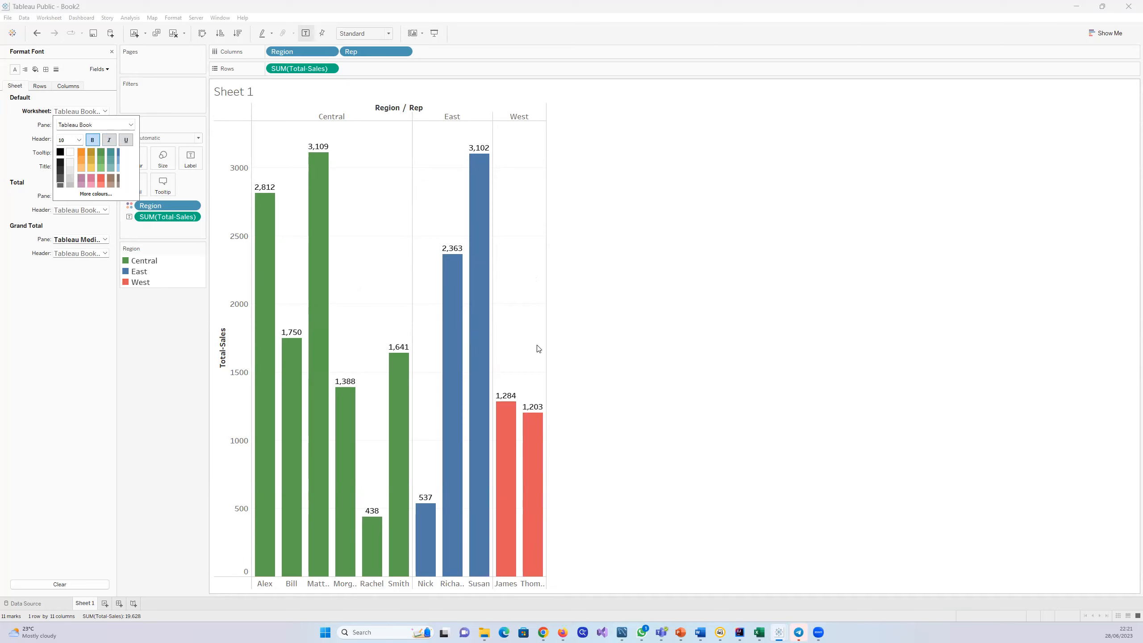
click(620, 267)
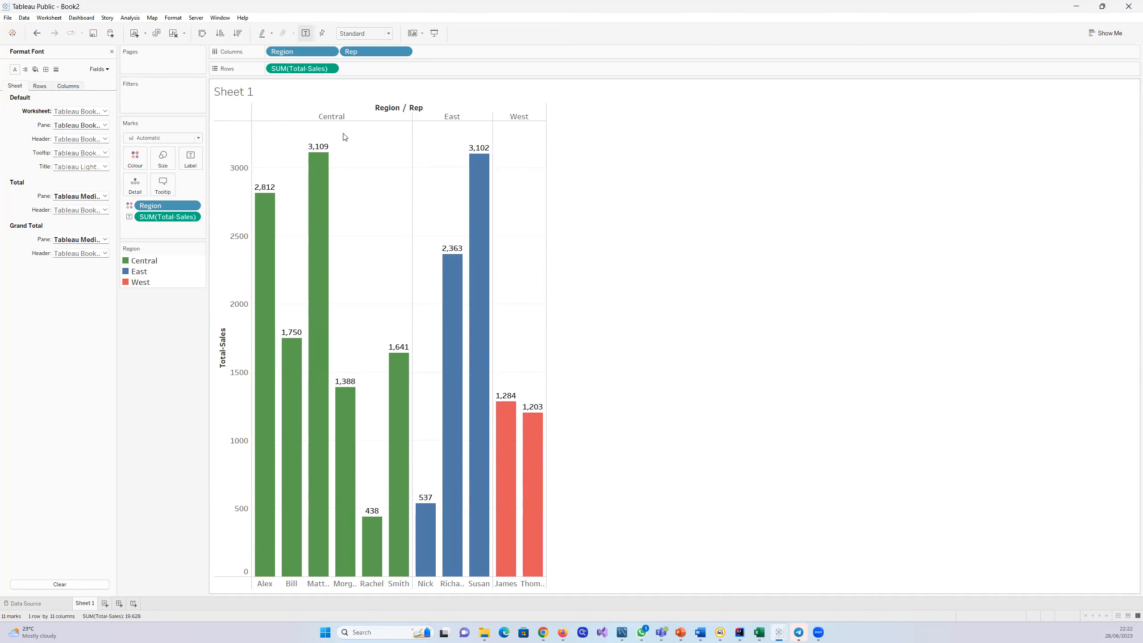
click(112, 52)
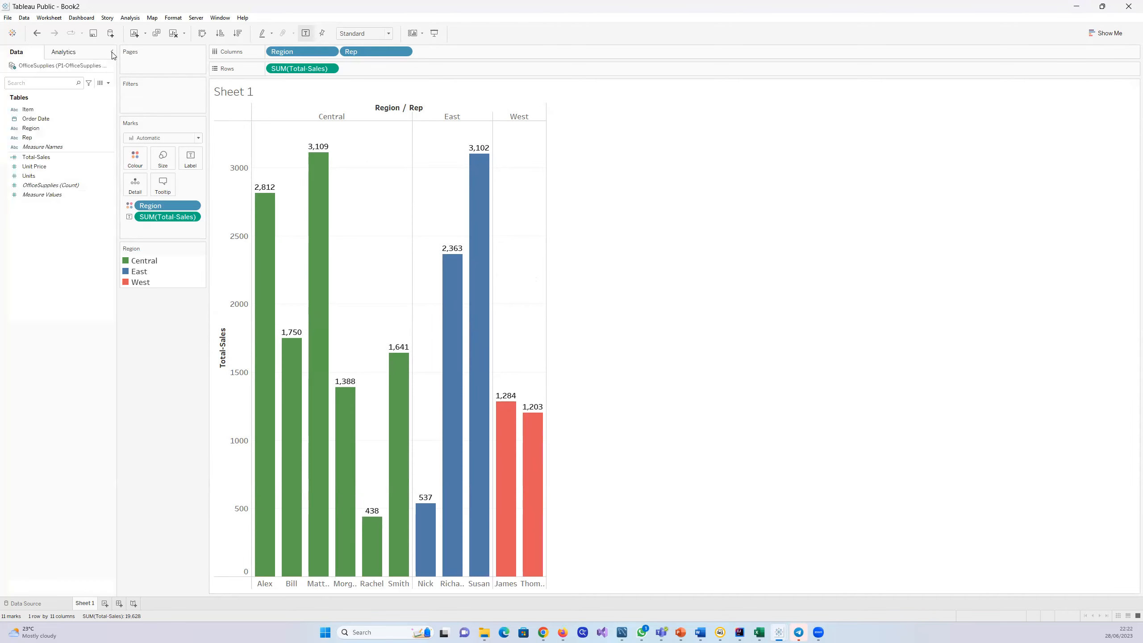
Step: Set the default worksheet font colour to a near-black shade, trying red, green and light orange first
right_click(370, 184)
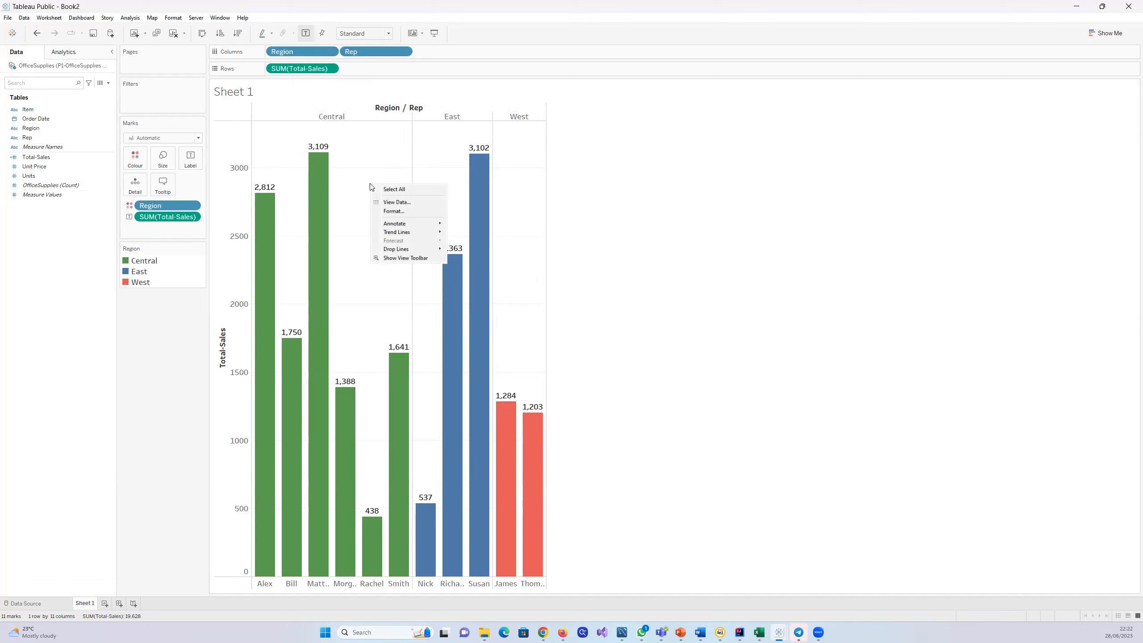
click(398, 212)
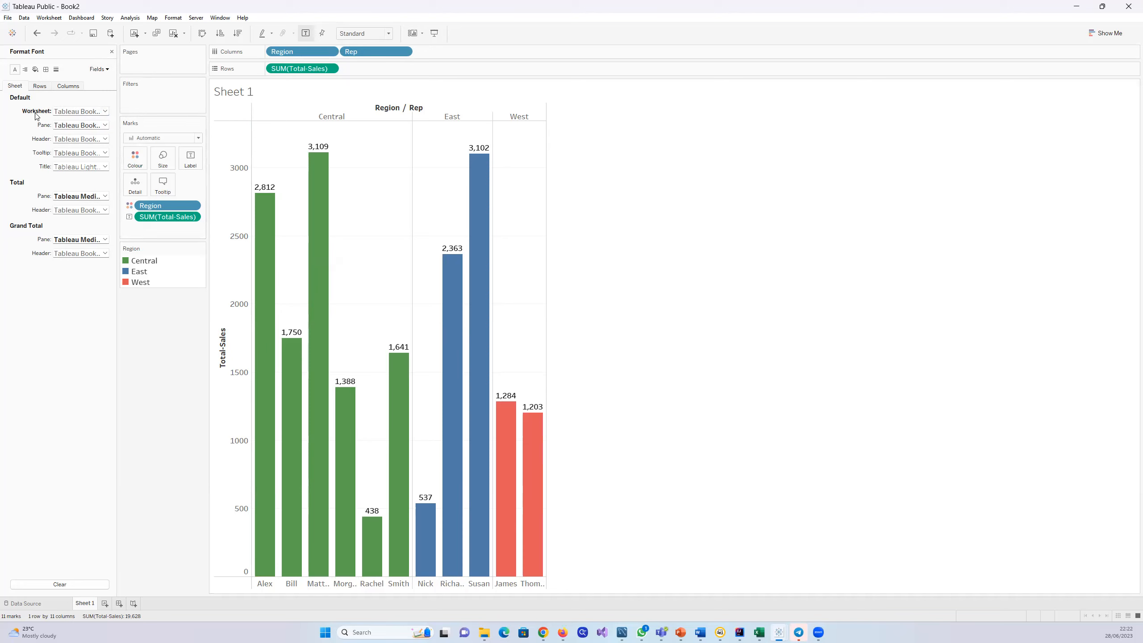
click(104, 111)
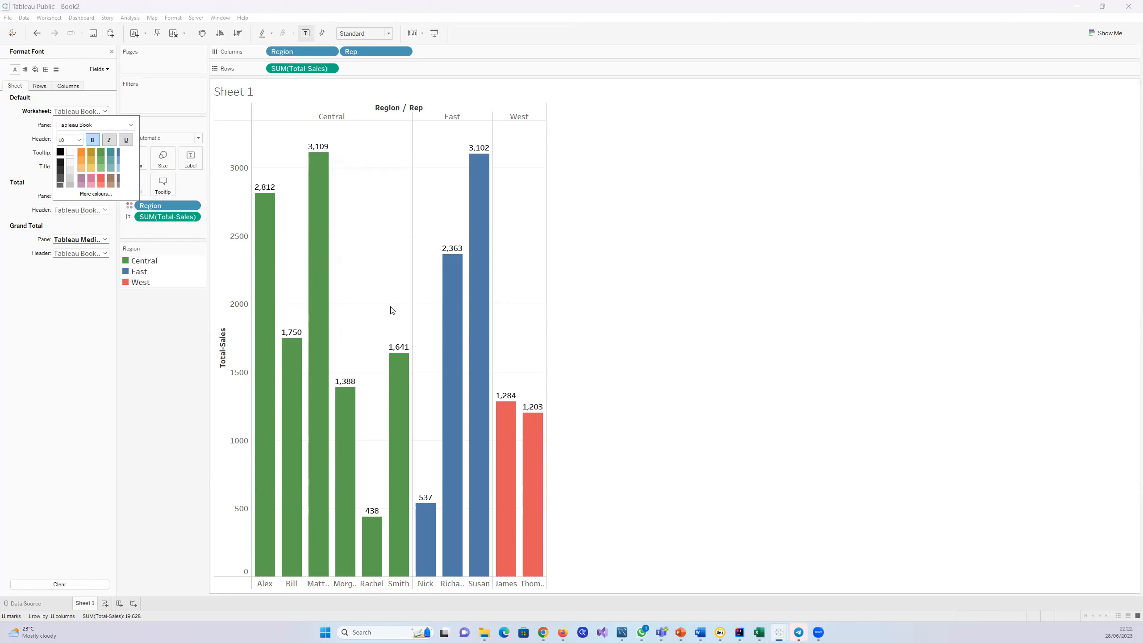
mouse_move(406, 349)
click(101, 180)
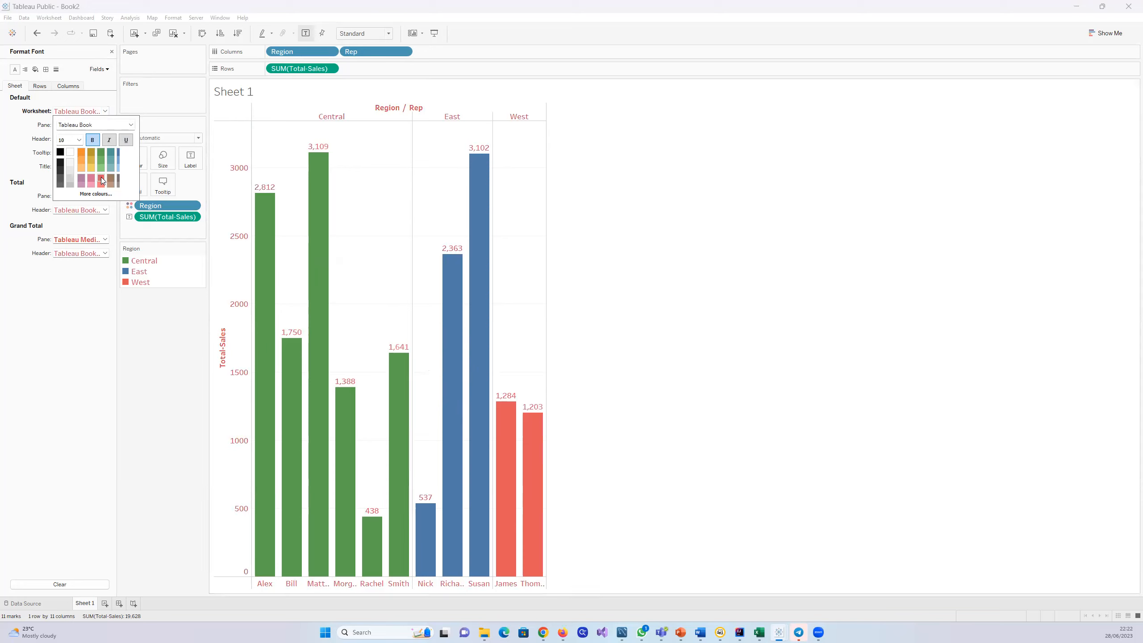
click(103, 158)
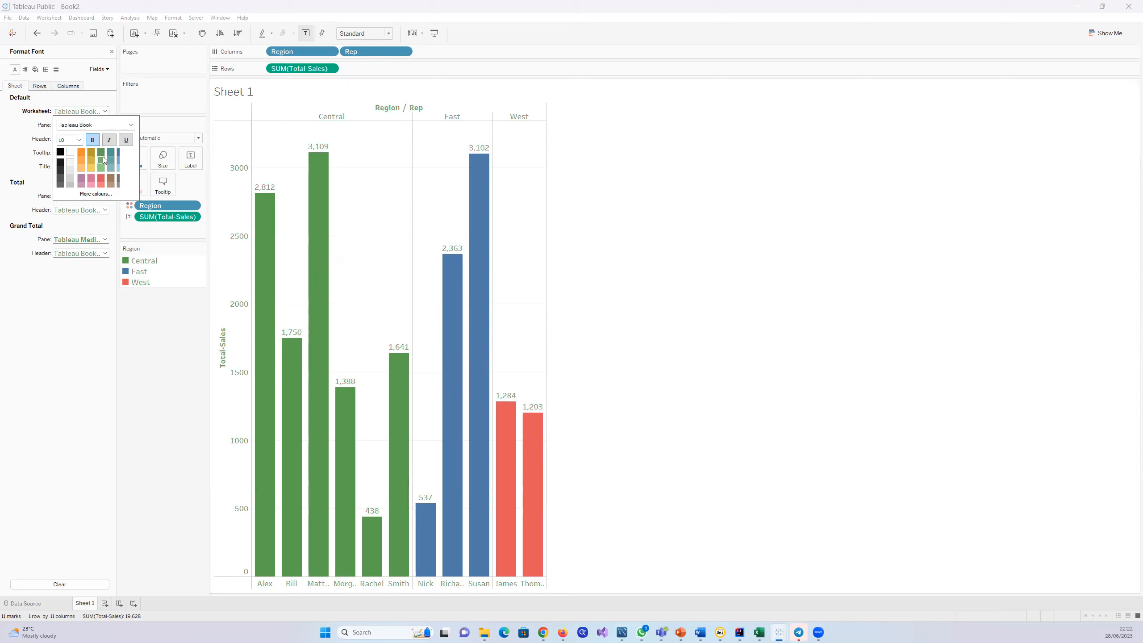
click(80, 166)
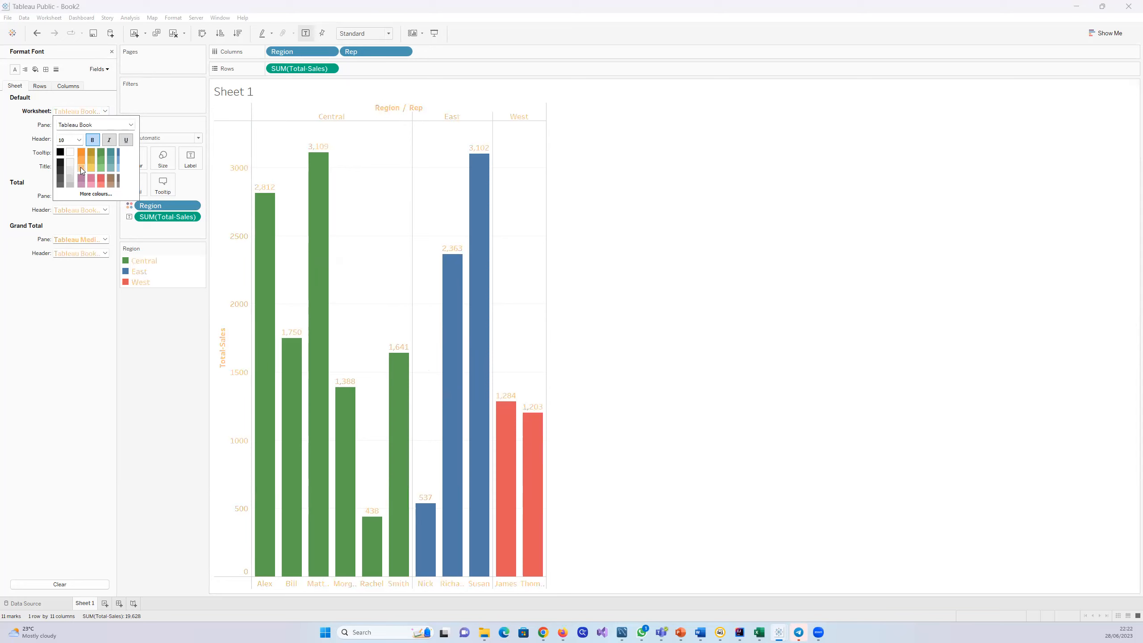
click(101, 180)
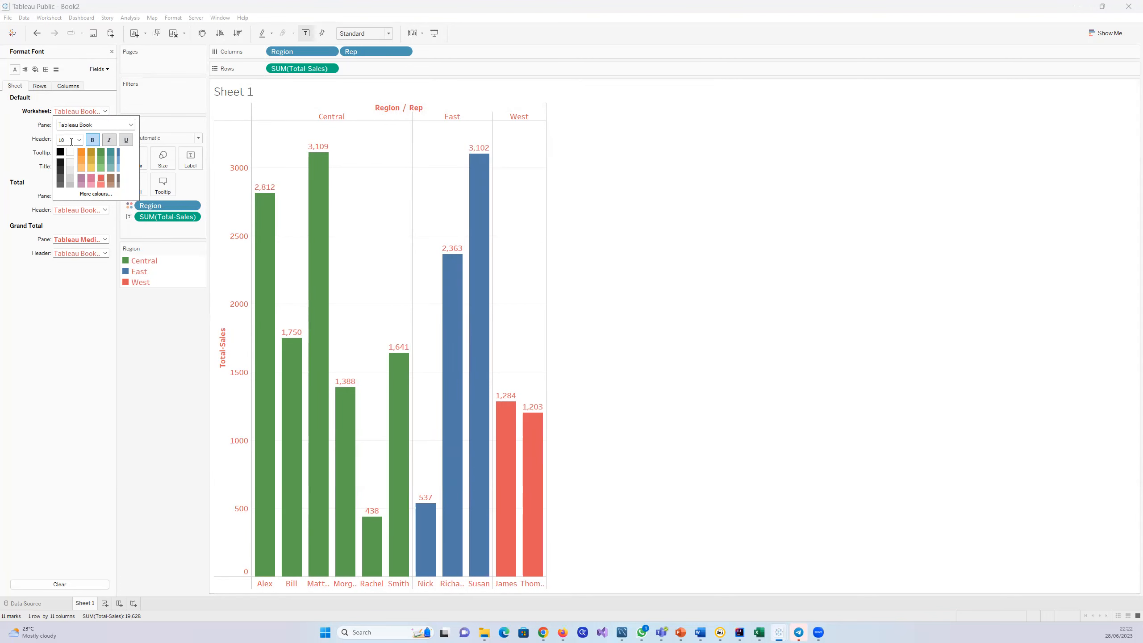
click(60, 167)
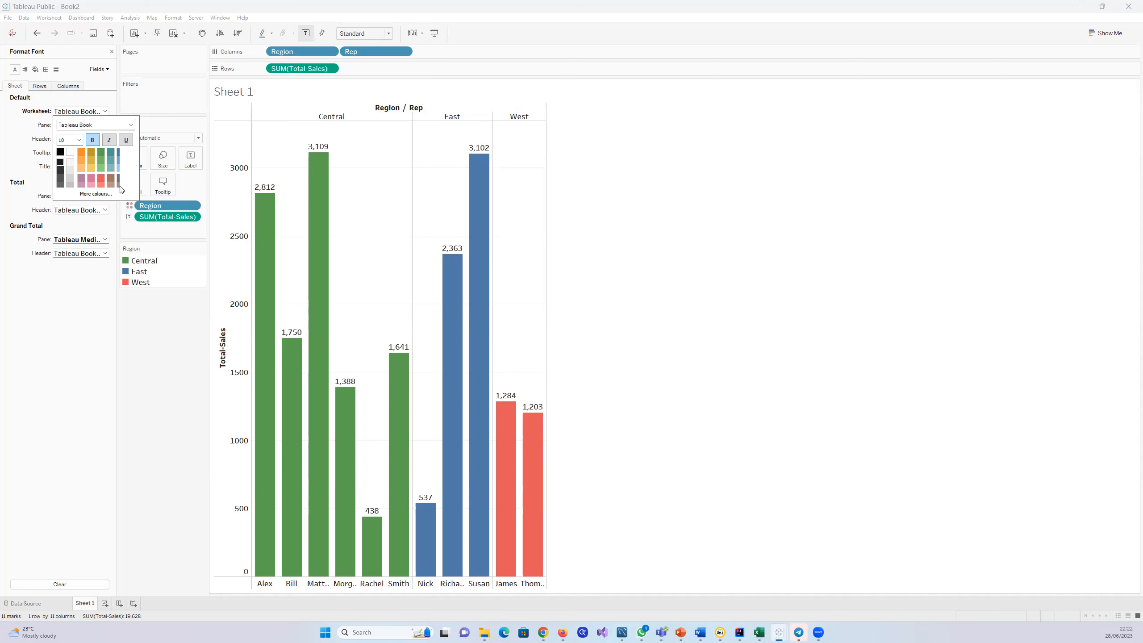
click(76, 290)
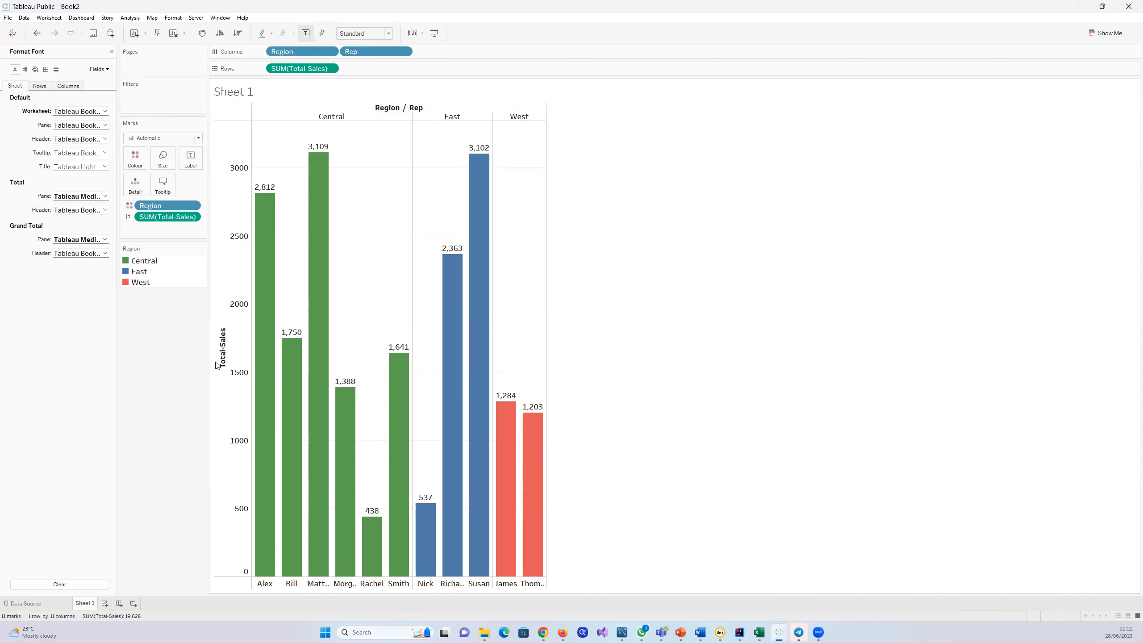
Step: Examine the chart's row and column font settings and the axis and pane format options of SUM(Total-Sales)
mouse_move(396, 327)
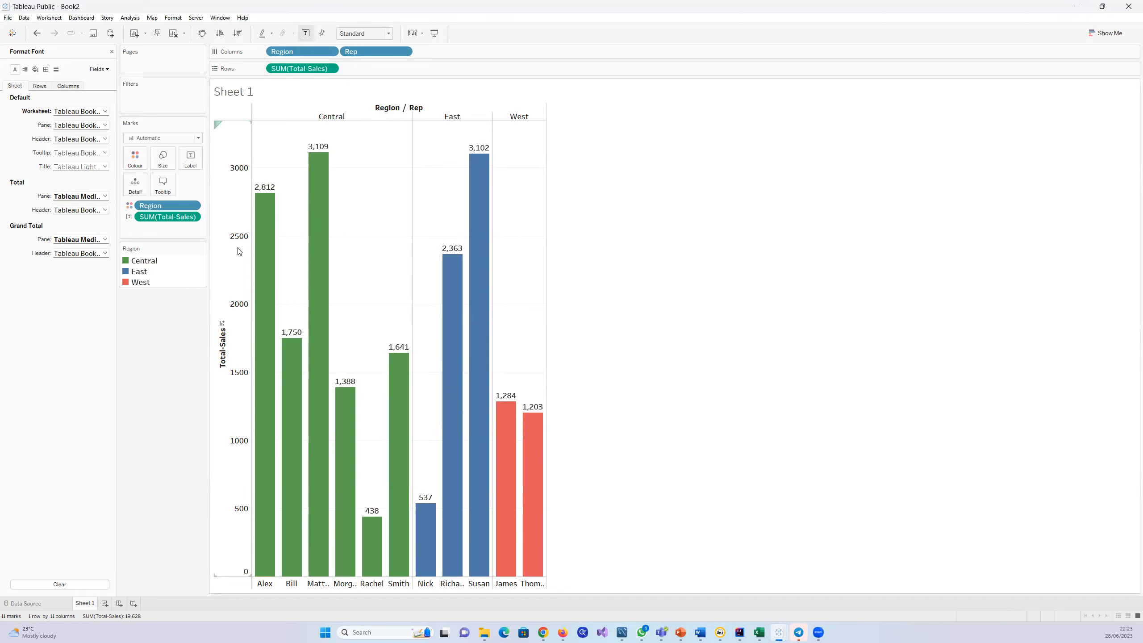
click(108, 69)
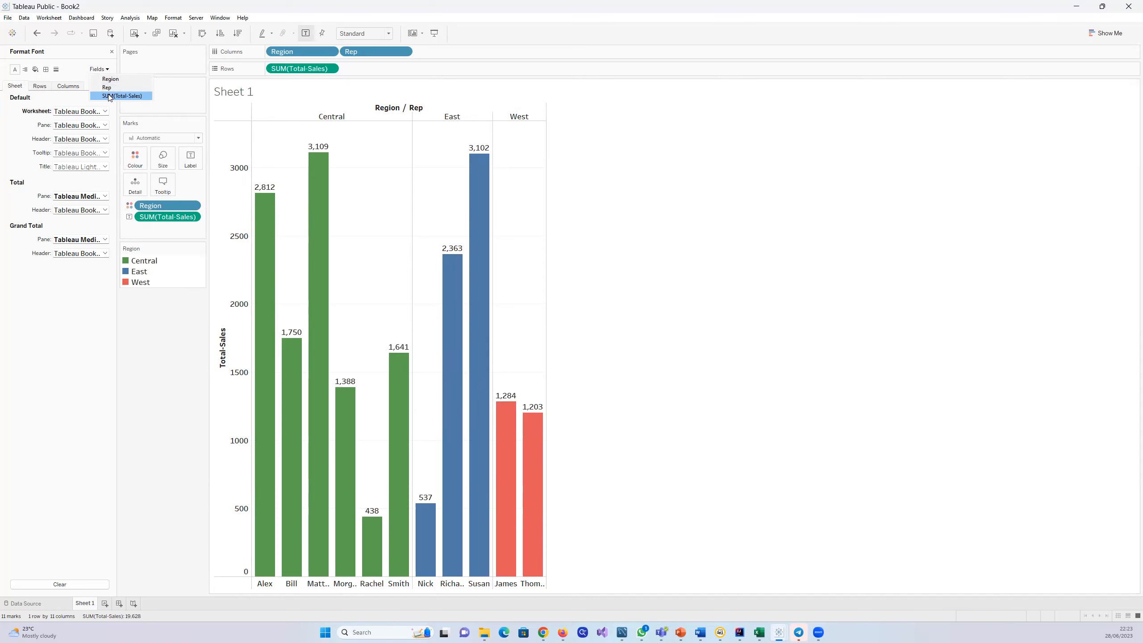
click(39, 86)
click(69, 87)
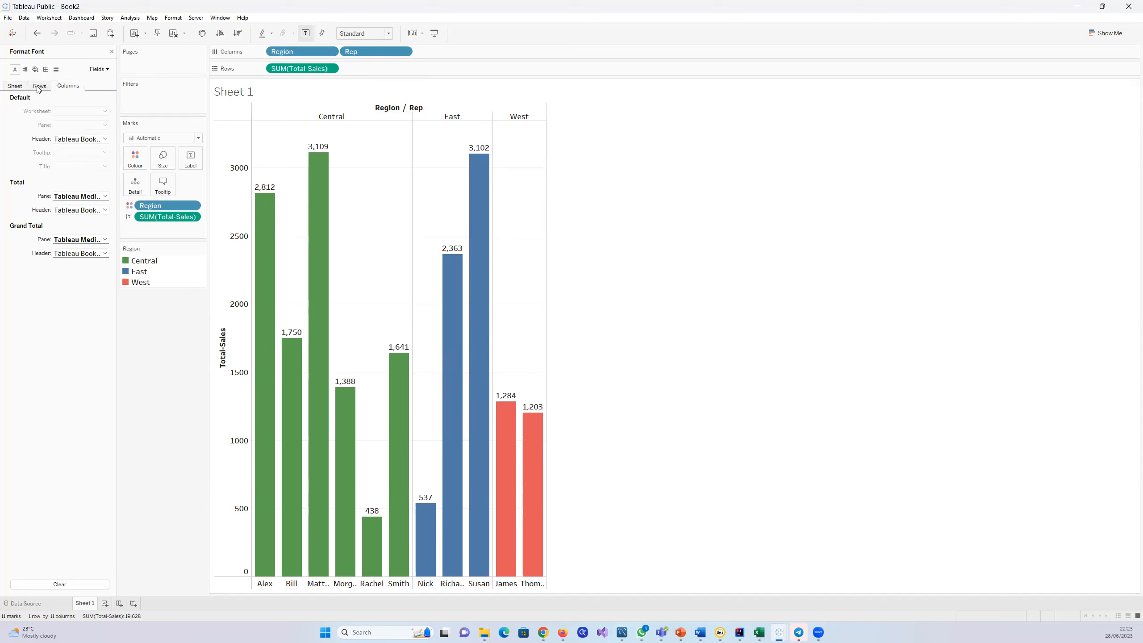
click(18, 86)
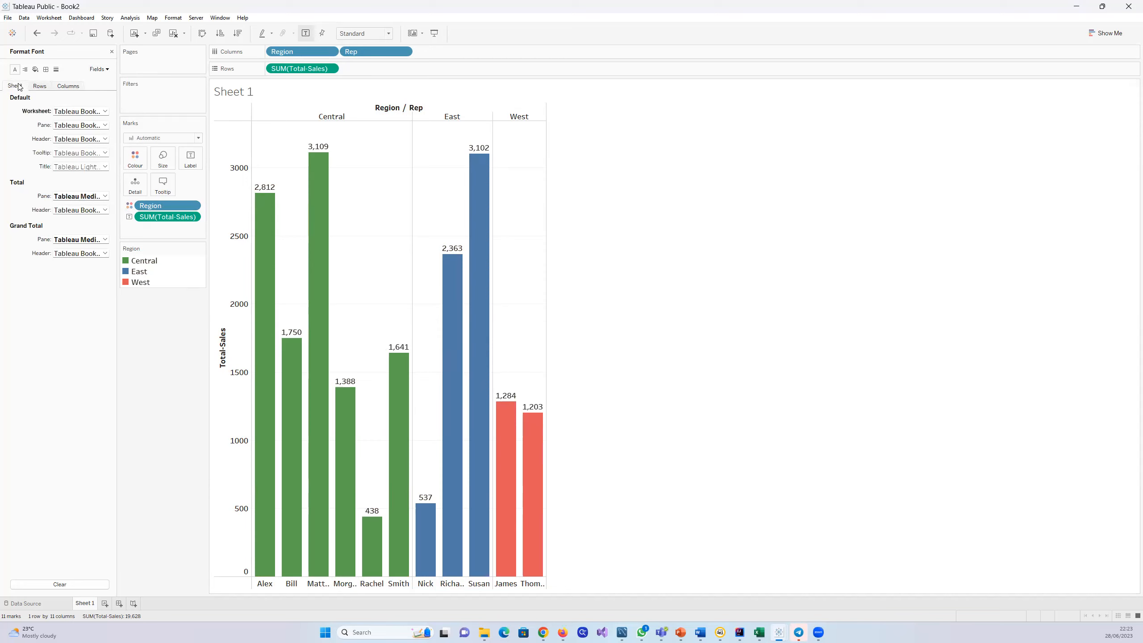
click(107, 71)
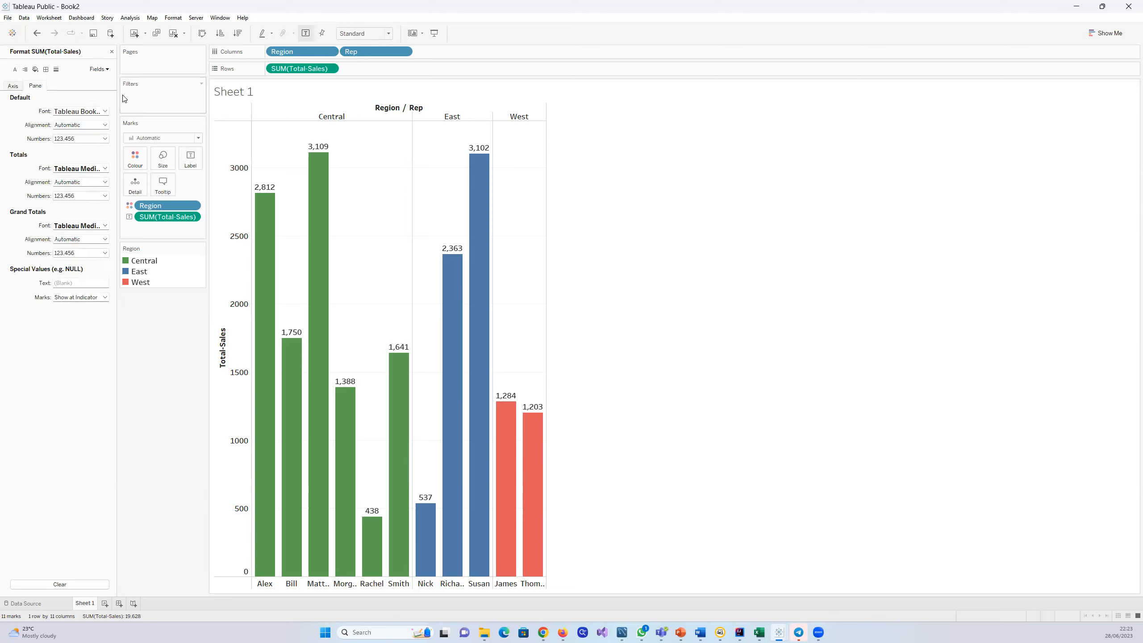
click(13, 86)
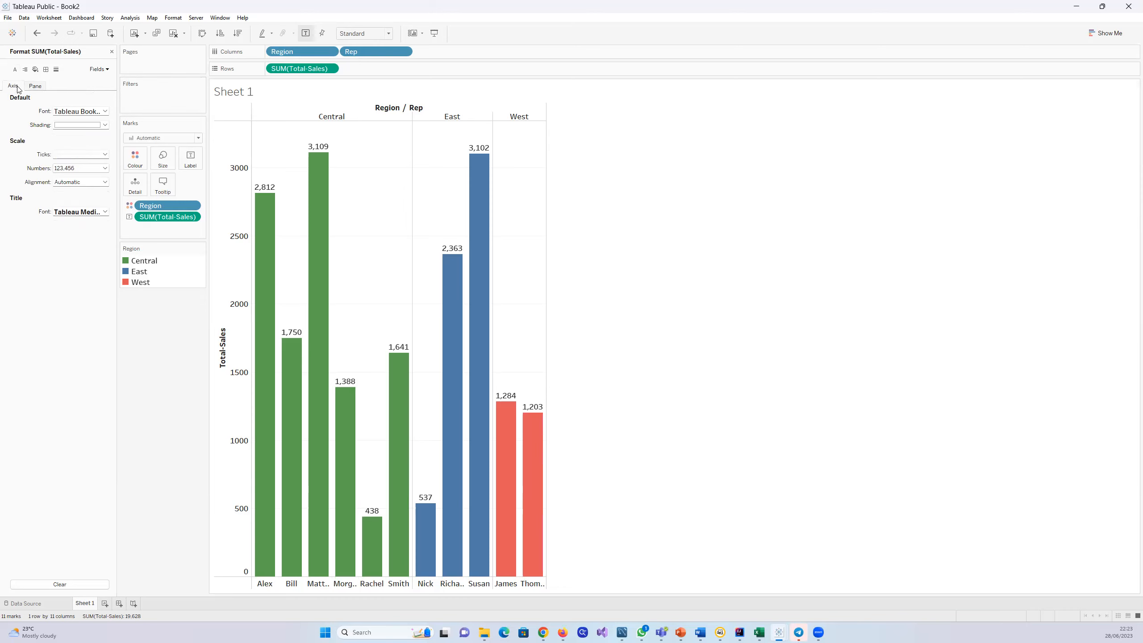
click(36, 87)
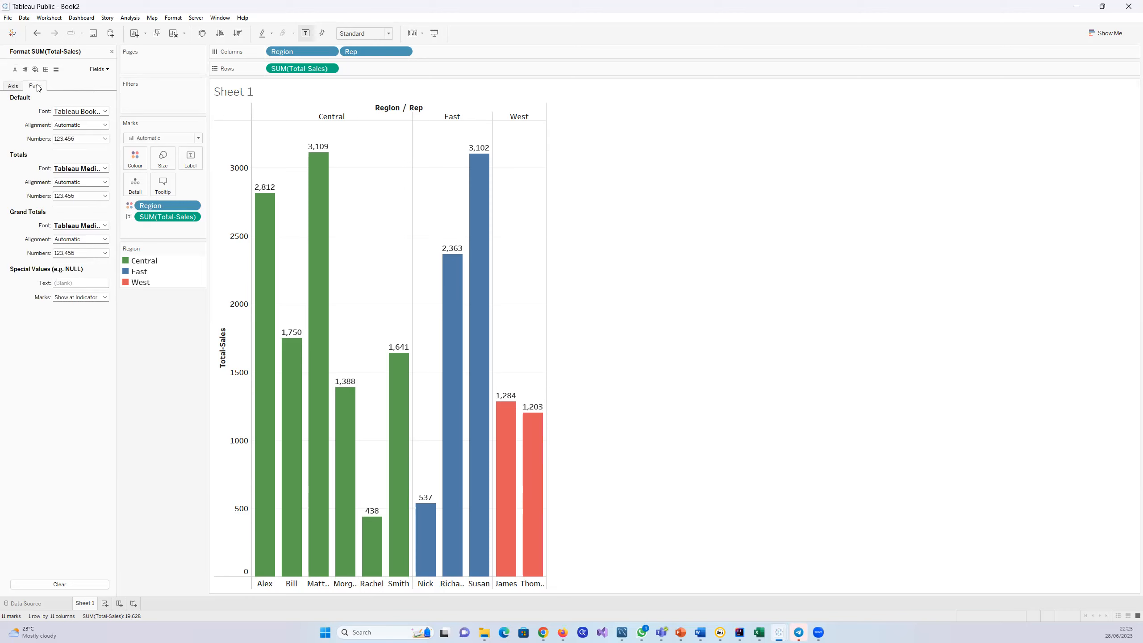
click(12, 85)
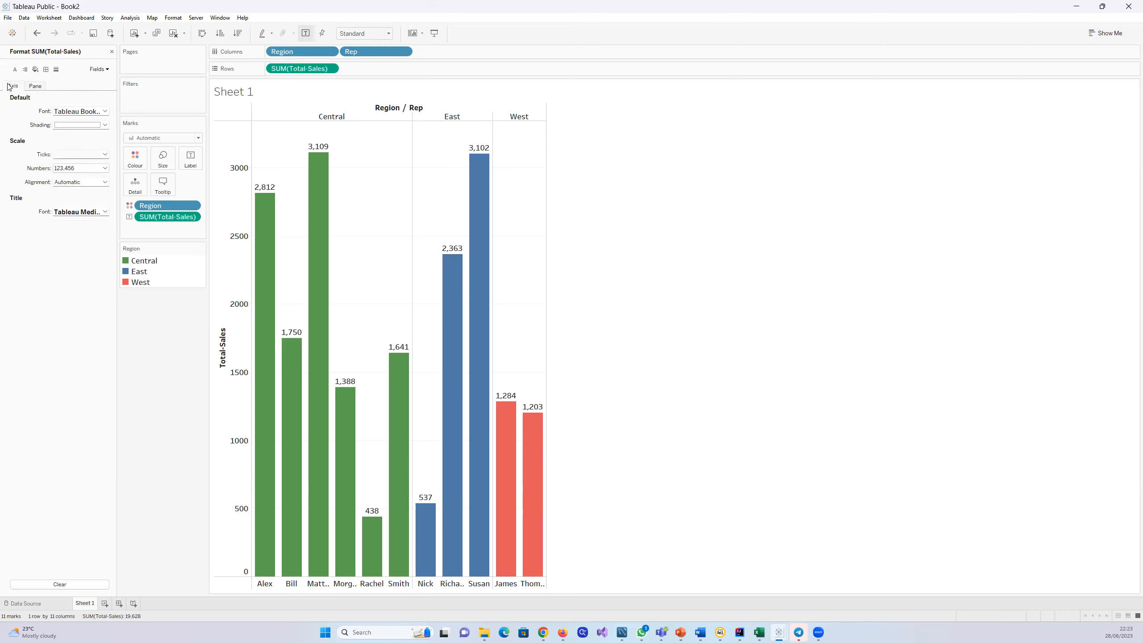
Step: Format the pane numbers of SUM(Total-Sales) as Currency (Custom) with prefix £, trying $ before returning to £
click(106, 70)
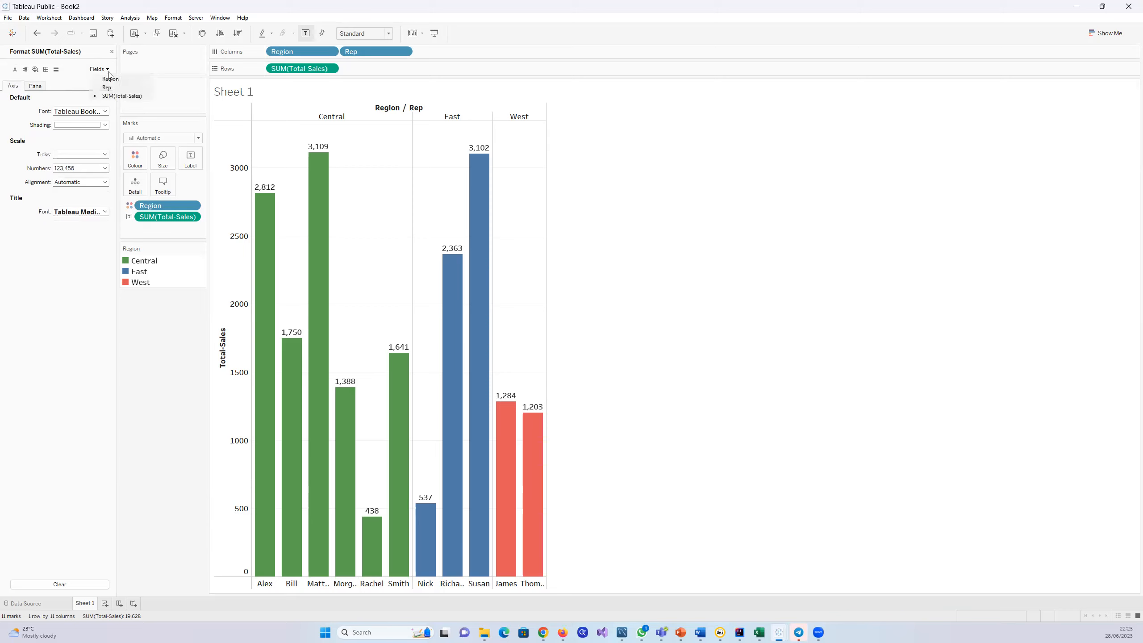
click(111, 97)
click(36, 87)
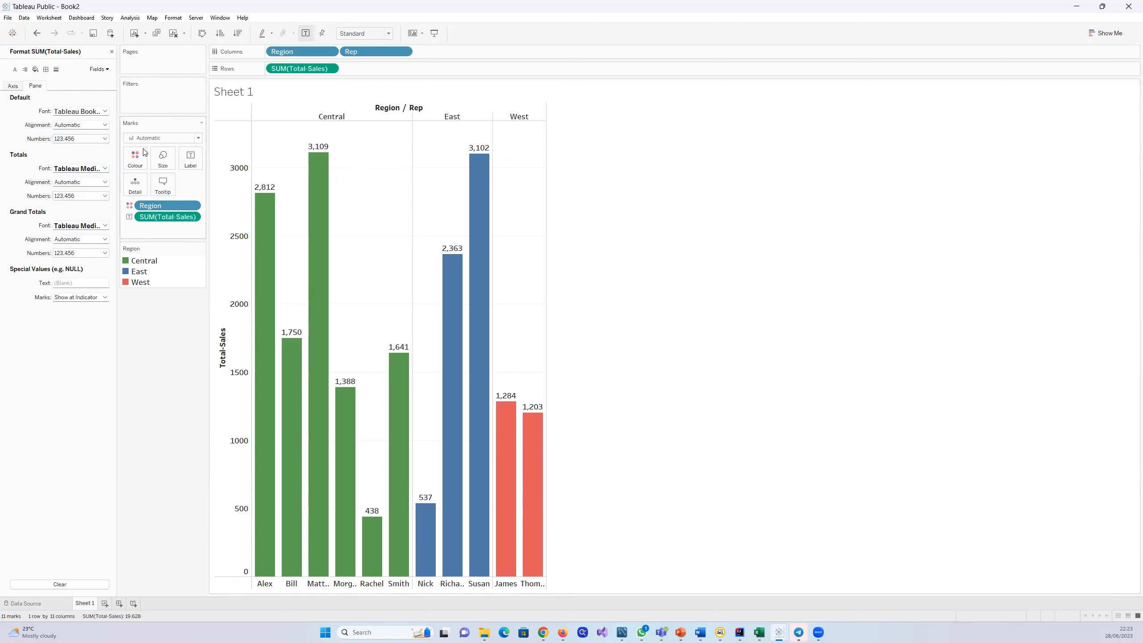
click(106, 139)
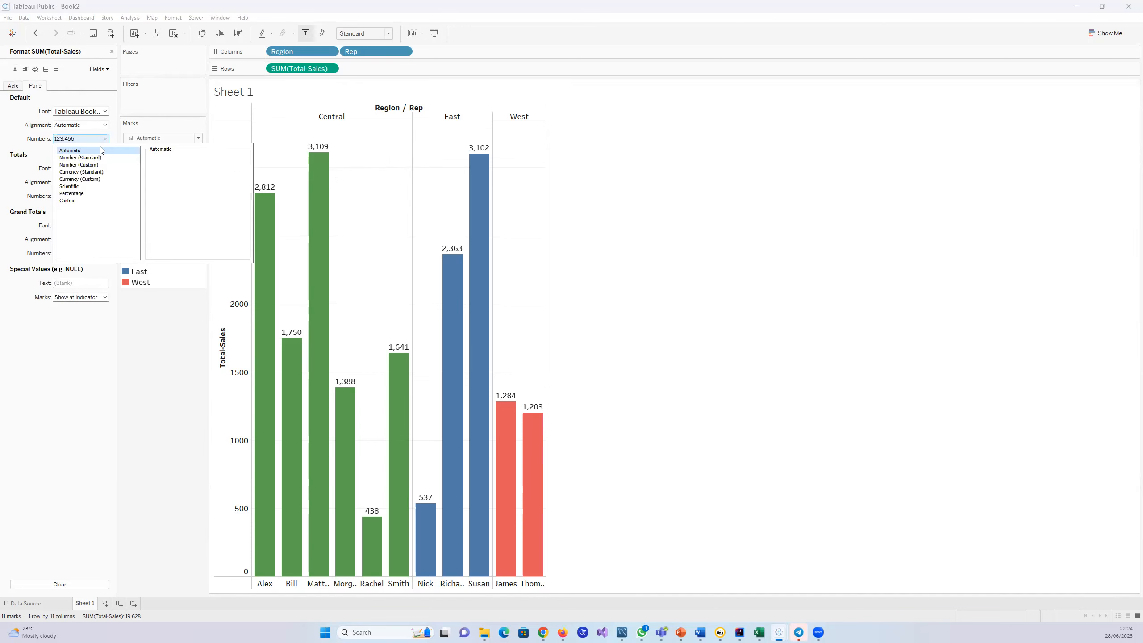
click(97, 179)
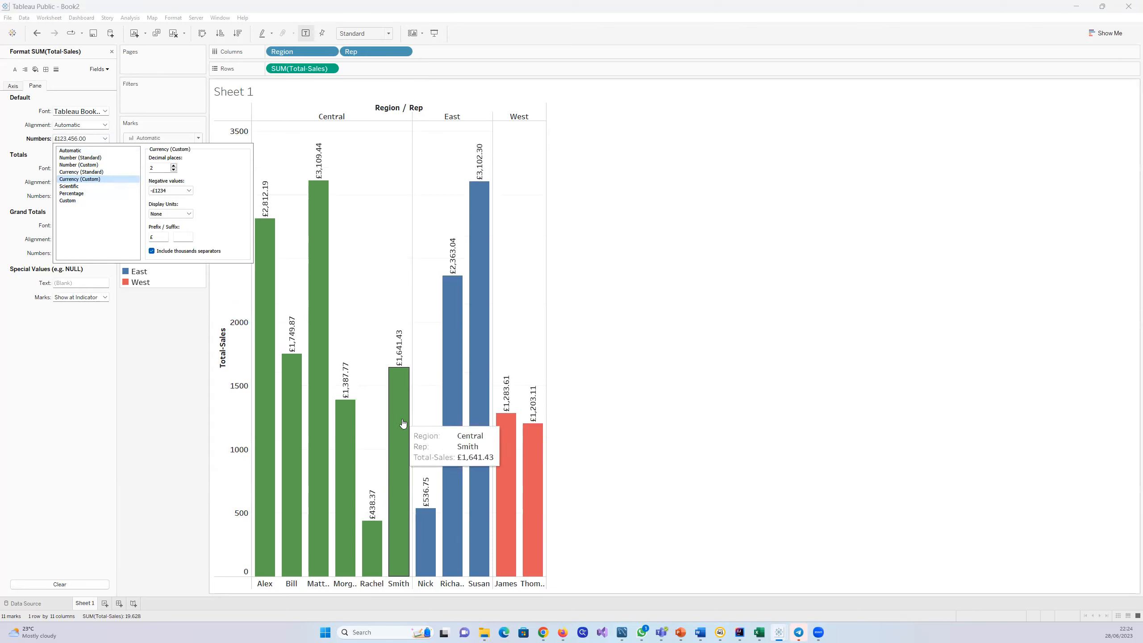
click(165, 233)
key(BackSpace)
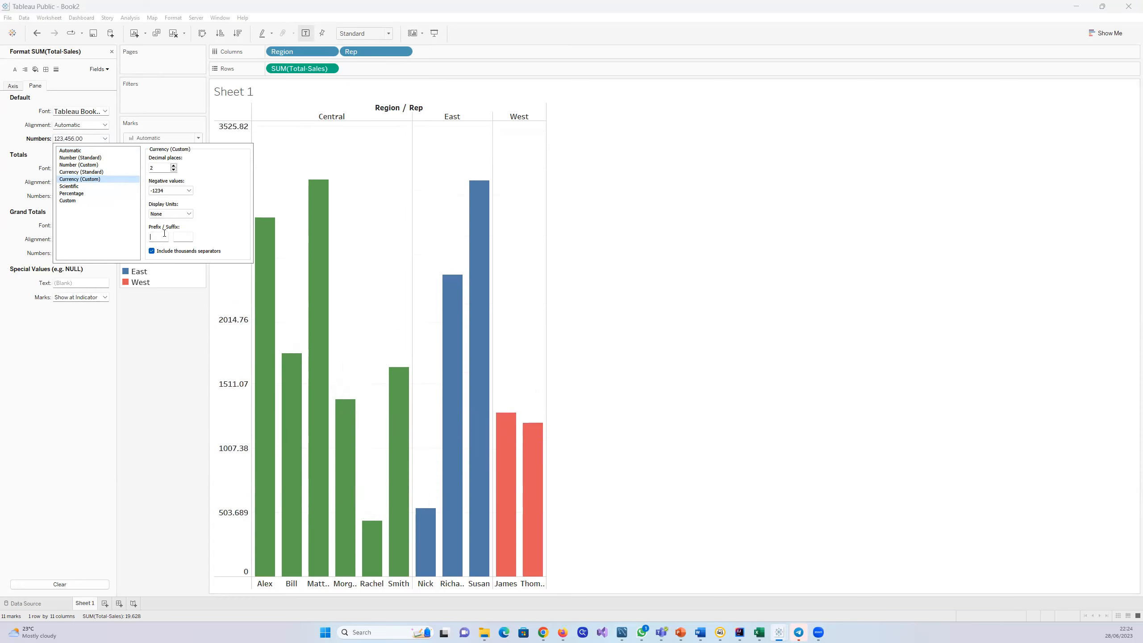
text($)
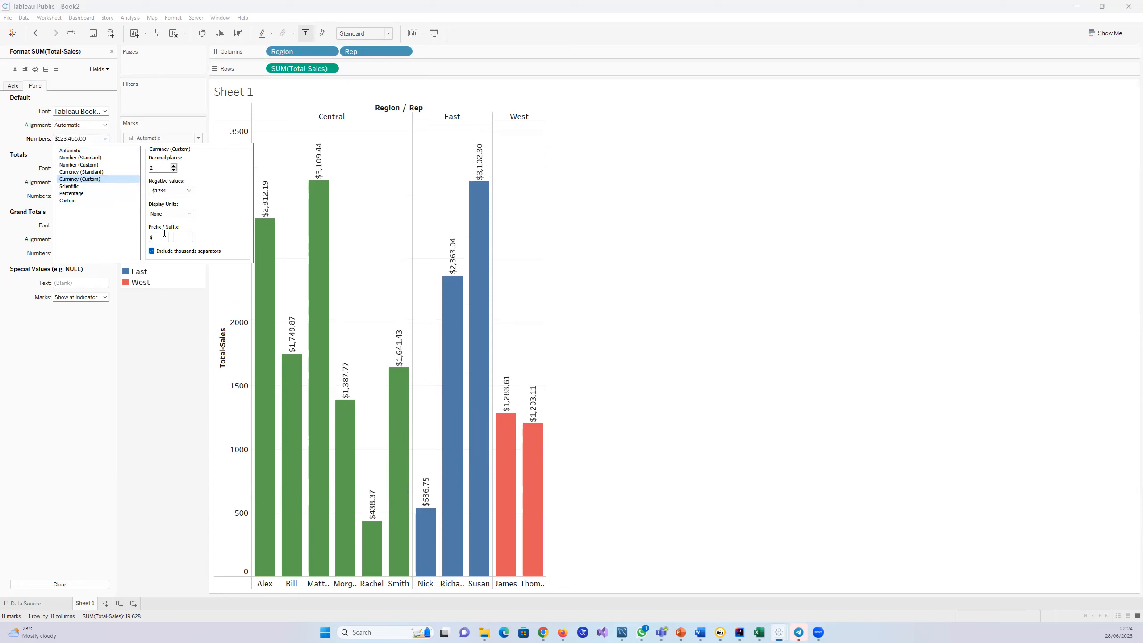
key(BackSpace)
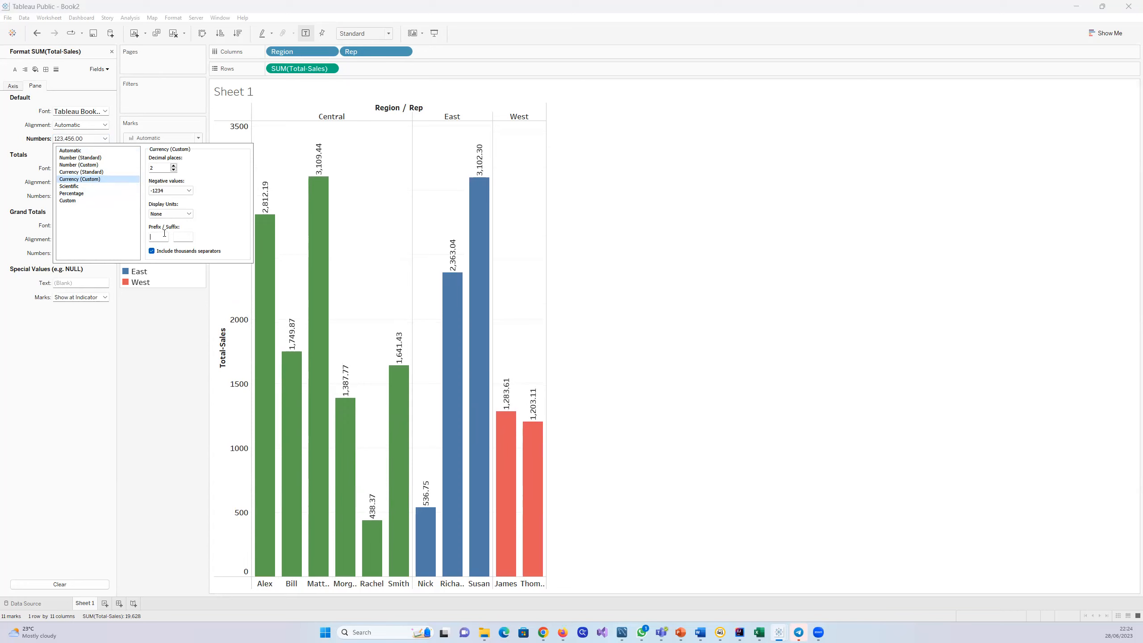
text(£)
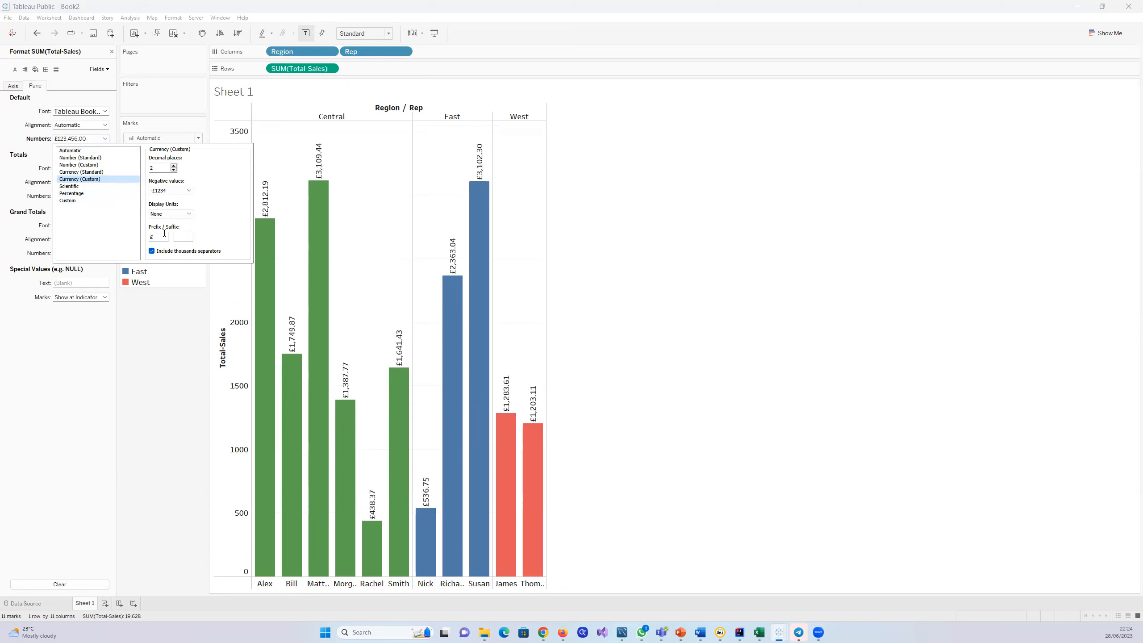
Step: Set the currency labels to 0 decimal places, check the negative value options and close the formatting
click(173, 170)
click(174, 170)
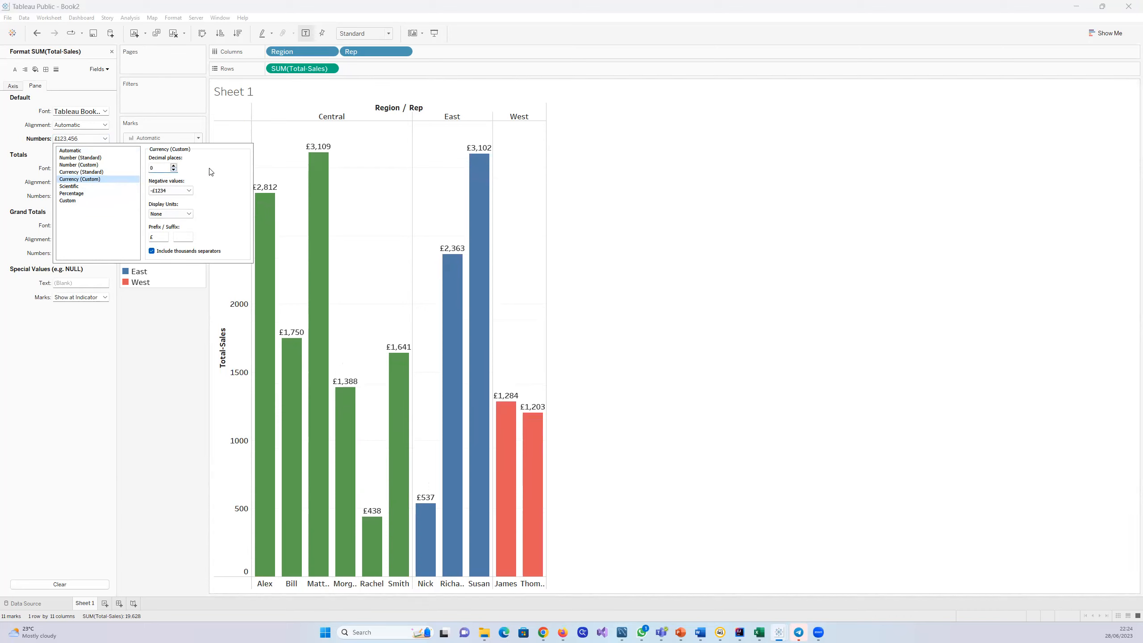
click(188, 191)
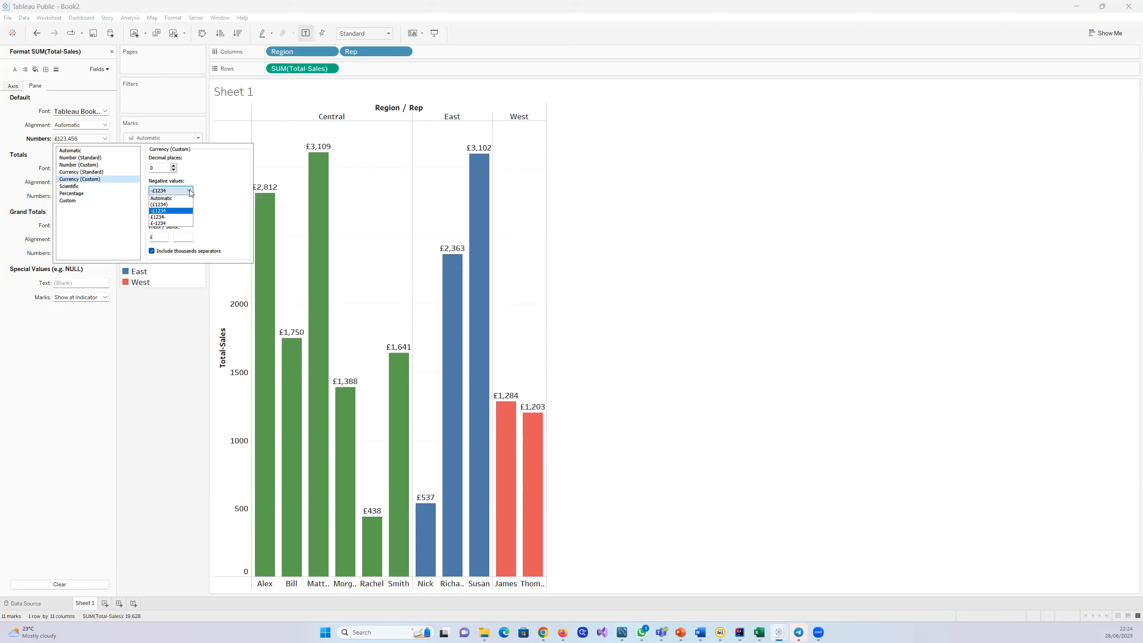
click(190, 192)
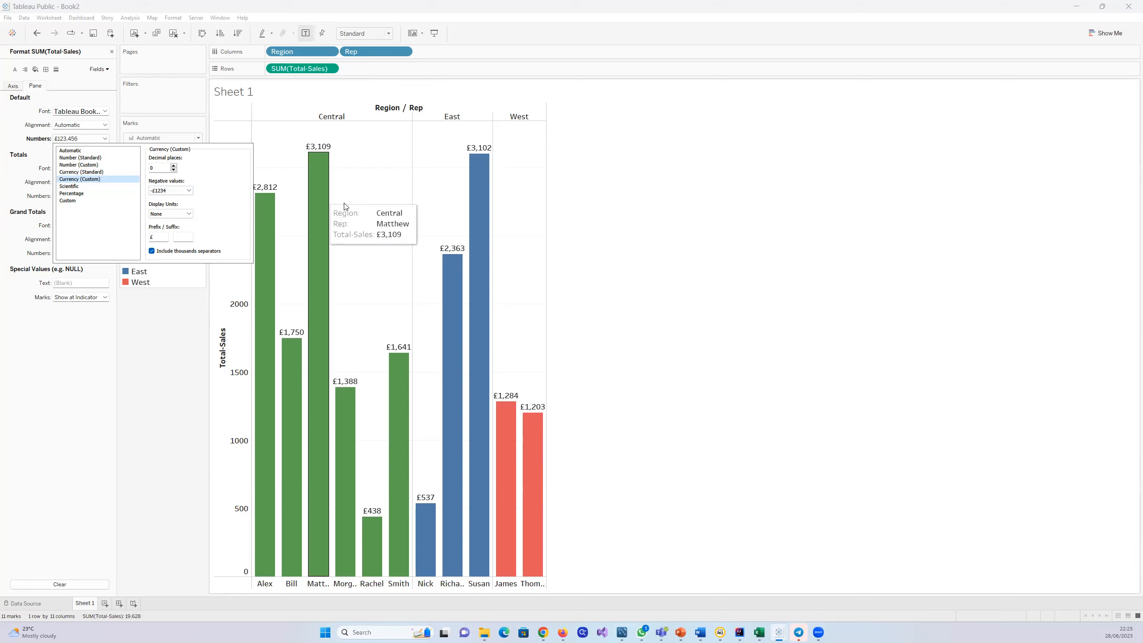
click(370, 211)
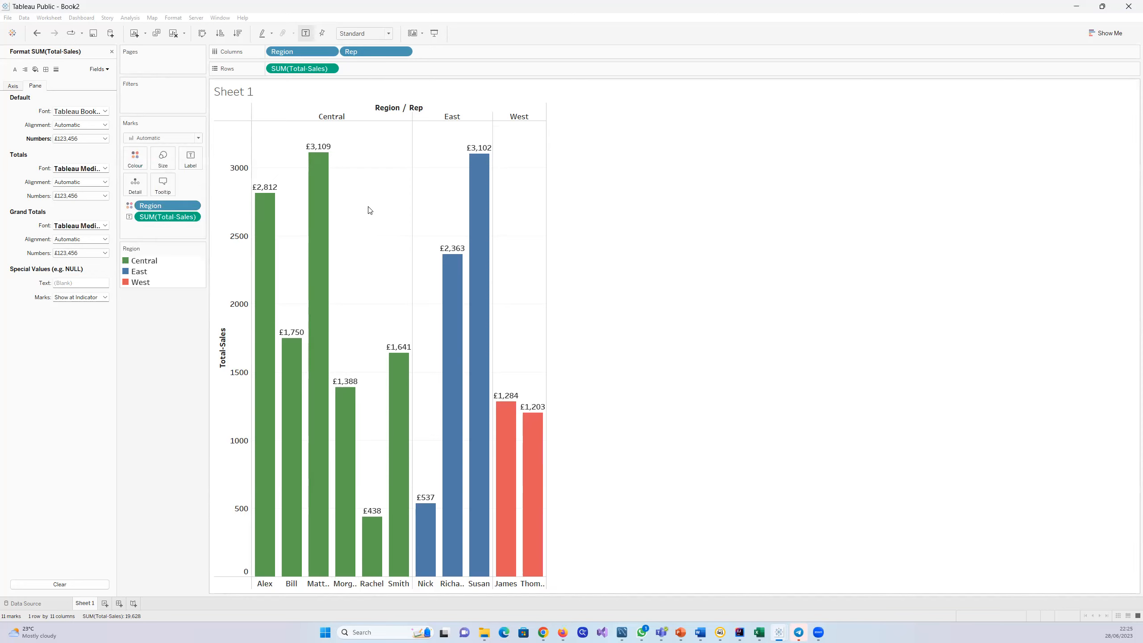
click(112, 52)
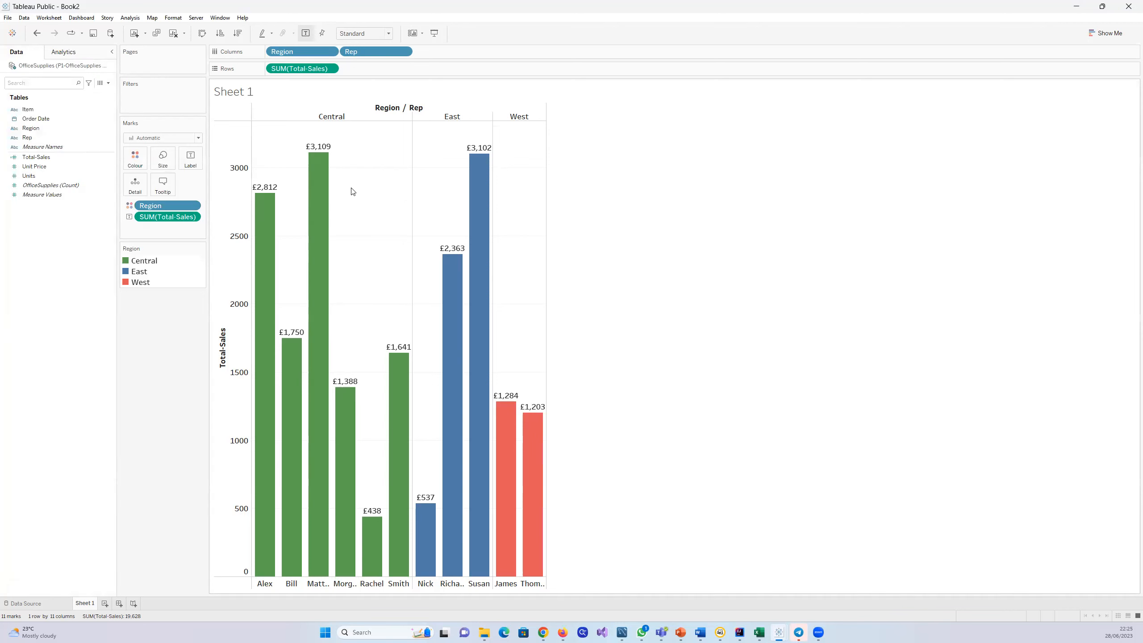
Step: Reopen the chart's formatting and review the worksheet font and the pane and axis settings of SUM(Total-Sales)
right_click(388, 172)
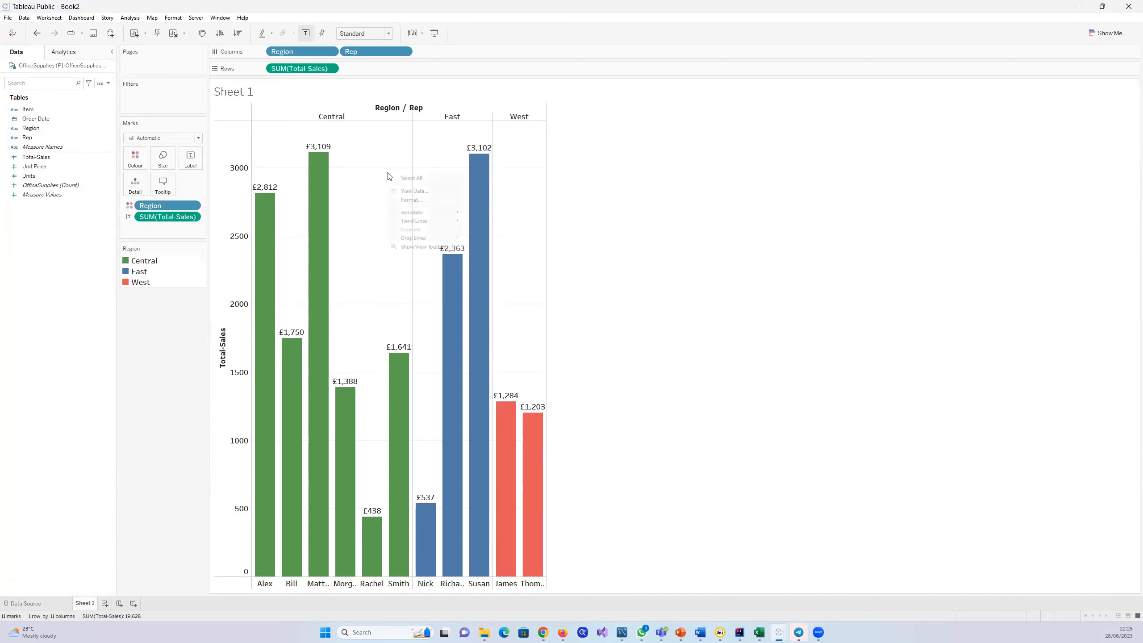
click(361, 207)
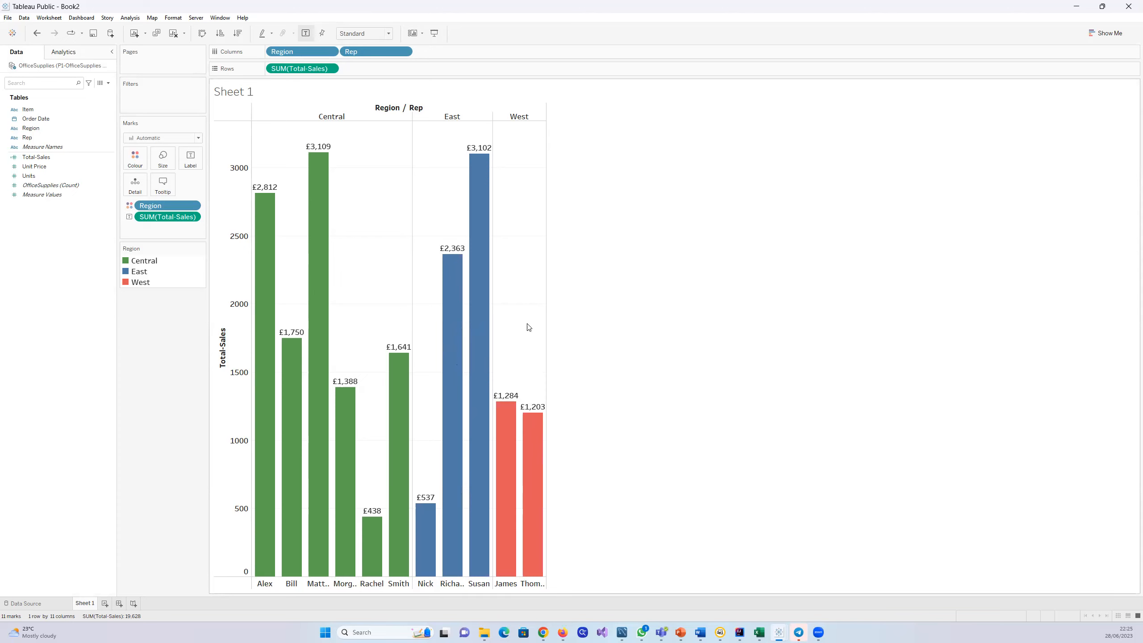
mouse_move(449, 326)
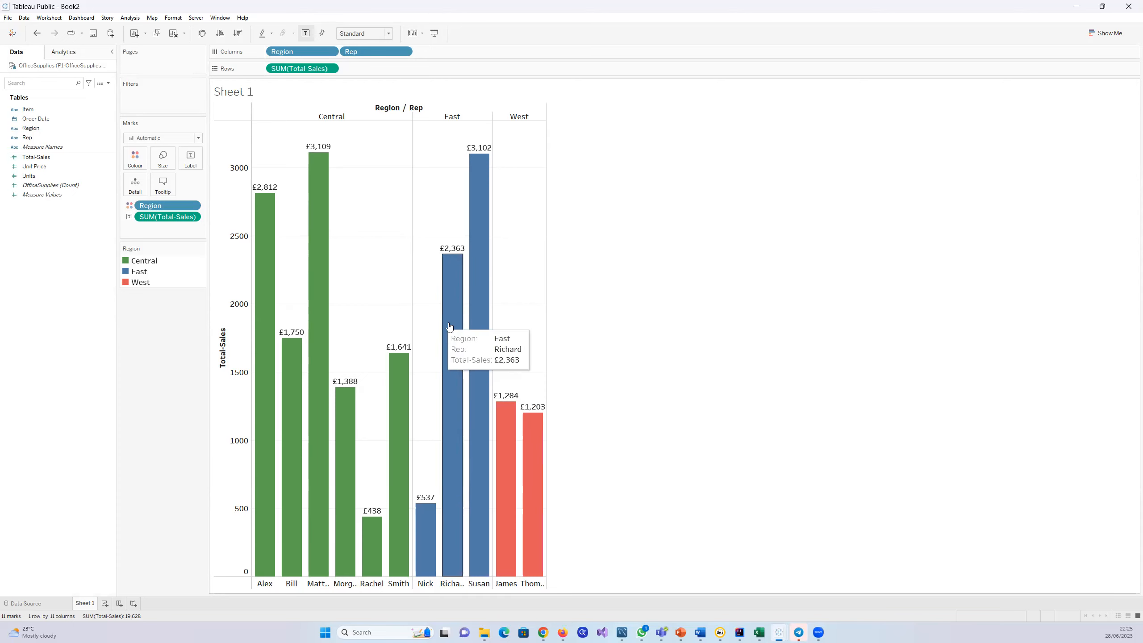
right_click(506, 314)
click(528, 340)
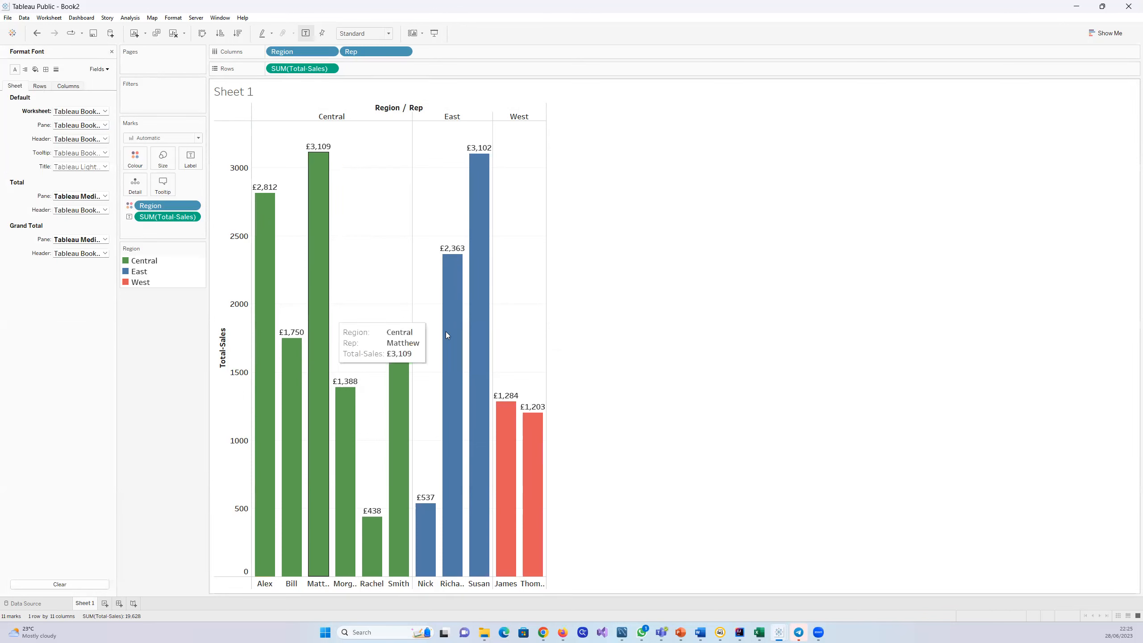
click(105, 111)
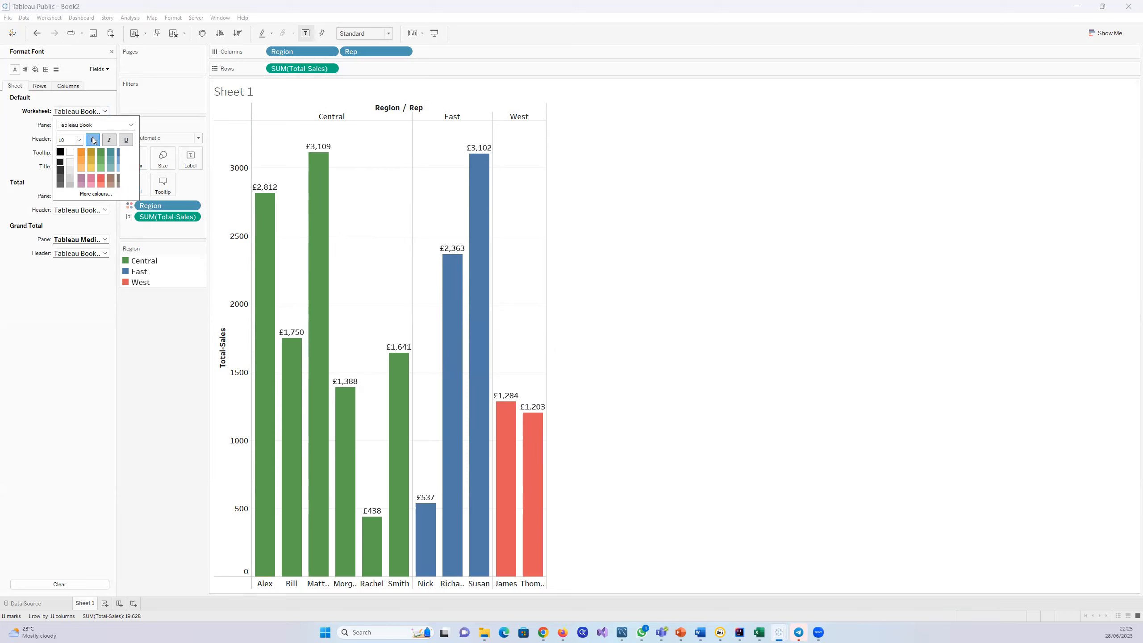
click(100, 97)
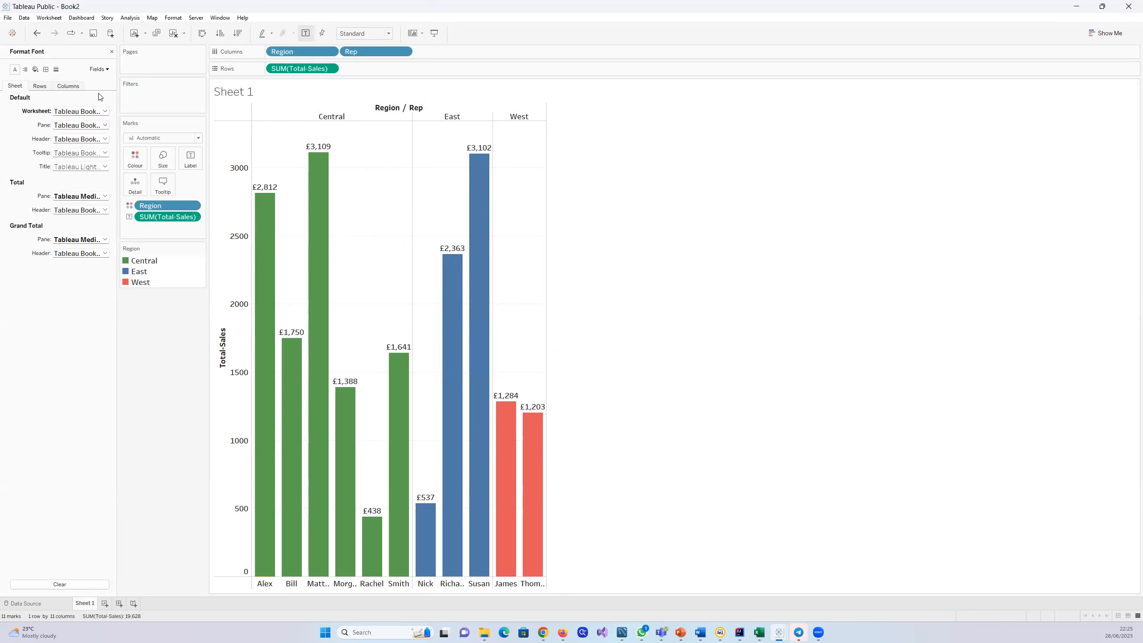
click(108, 70)
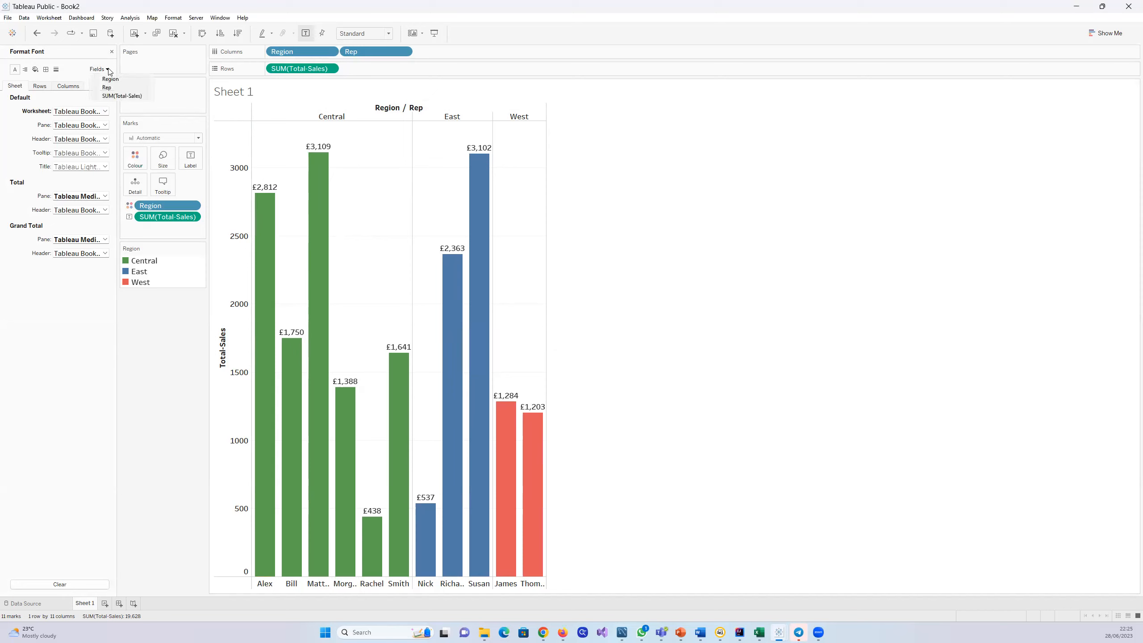
click(135, 97)
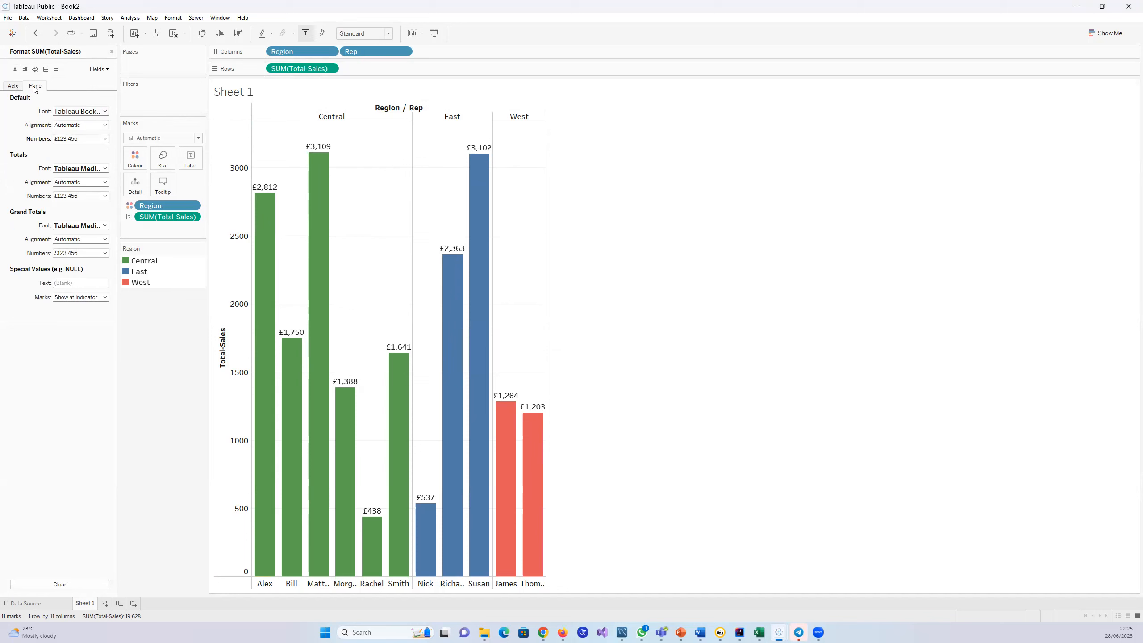
click(12, 86)
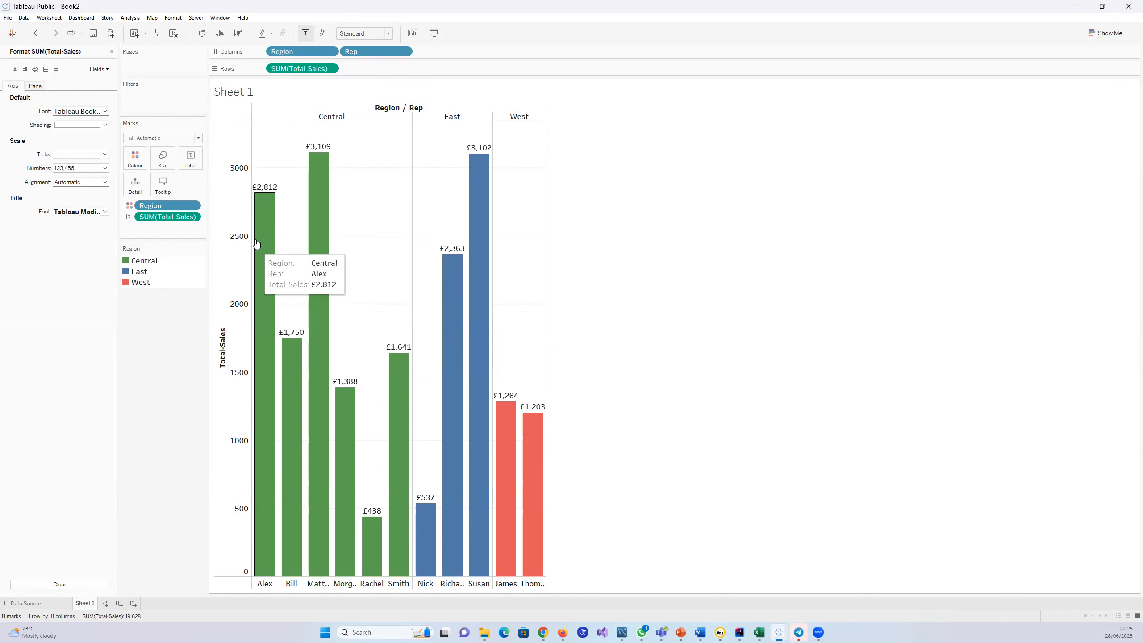
Step: Try the bold toggle and orange and green colours on the axis font of SUM(Total-Sales), returning it to bold black
click(105, 111)
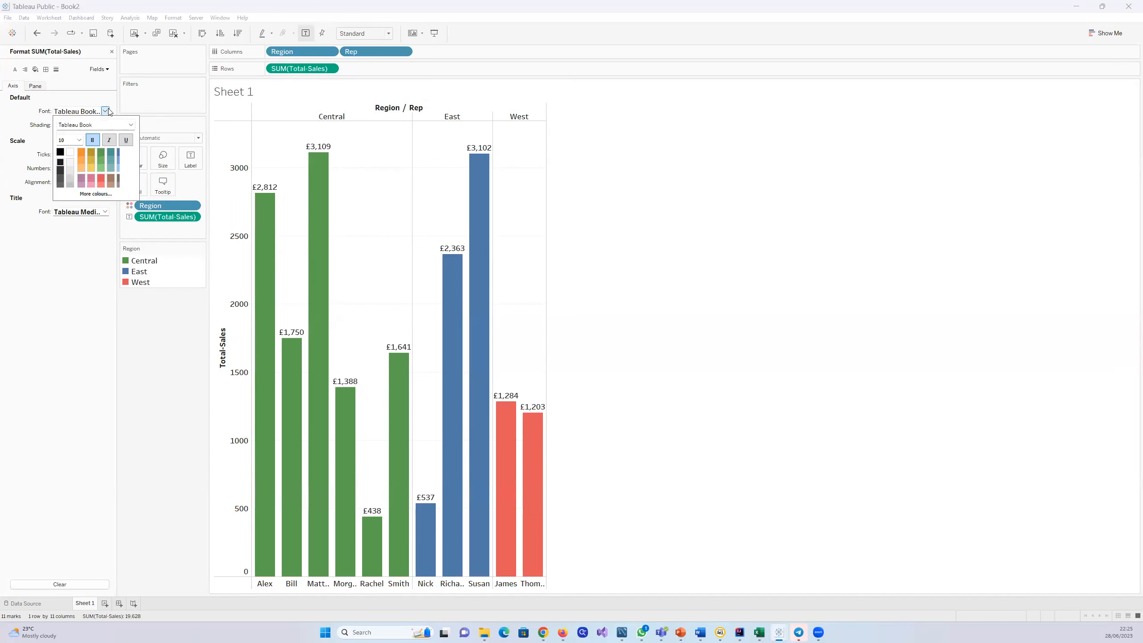
click(93, 140)
click(93, 141)
click(79, 152)
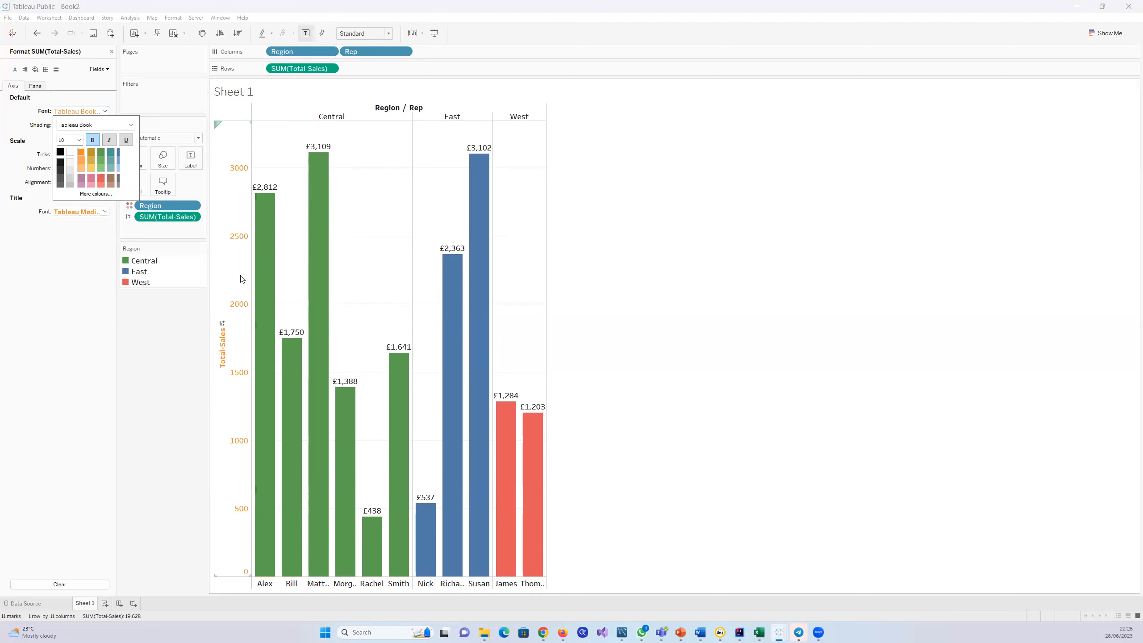
click(102, 158)
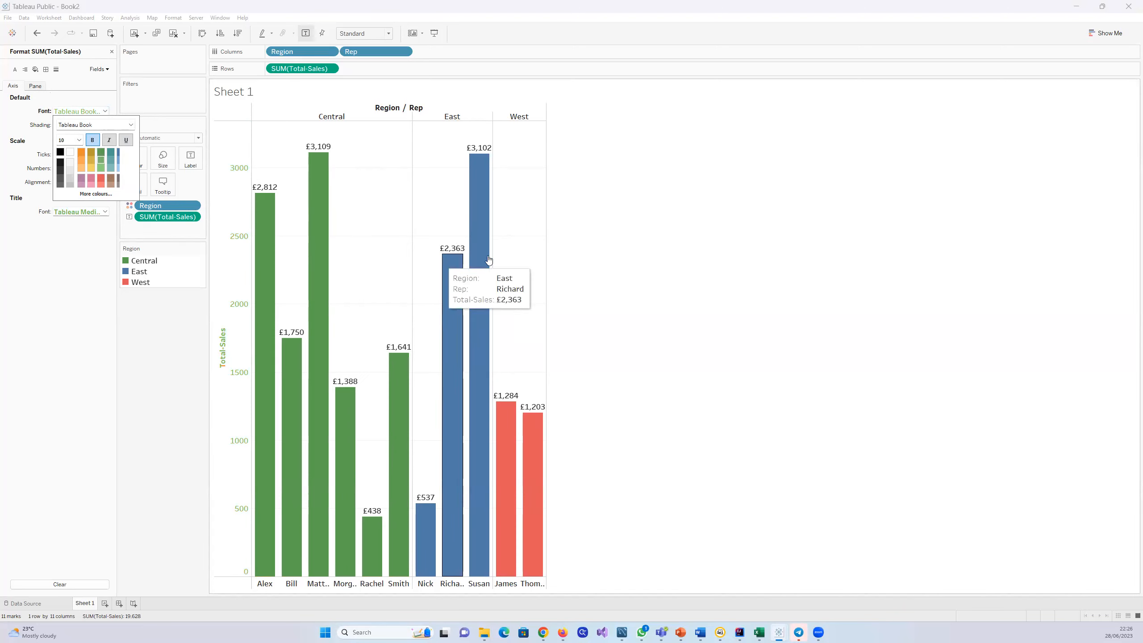
click(61, 153)
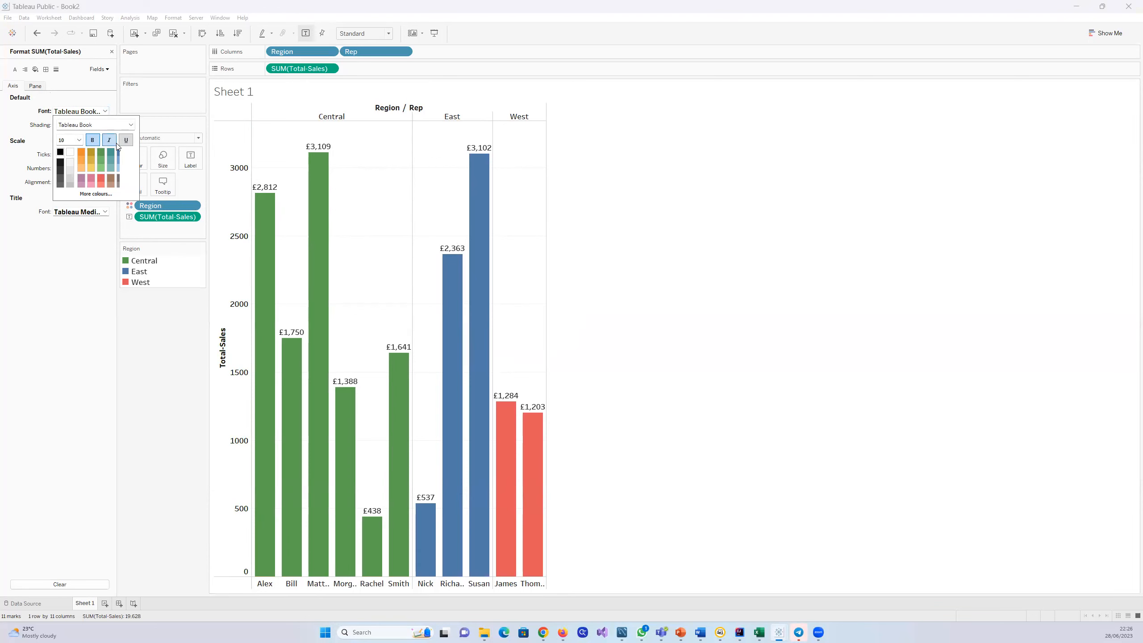
Step: Examine the pane font and the Currency (Custom) number format options of SUM(Total-Sales)
click(37, 86)
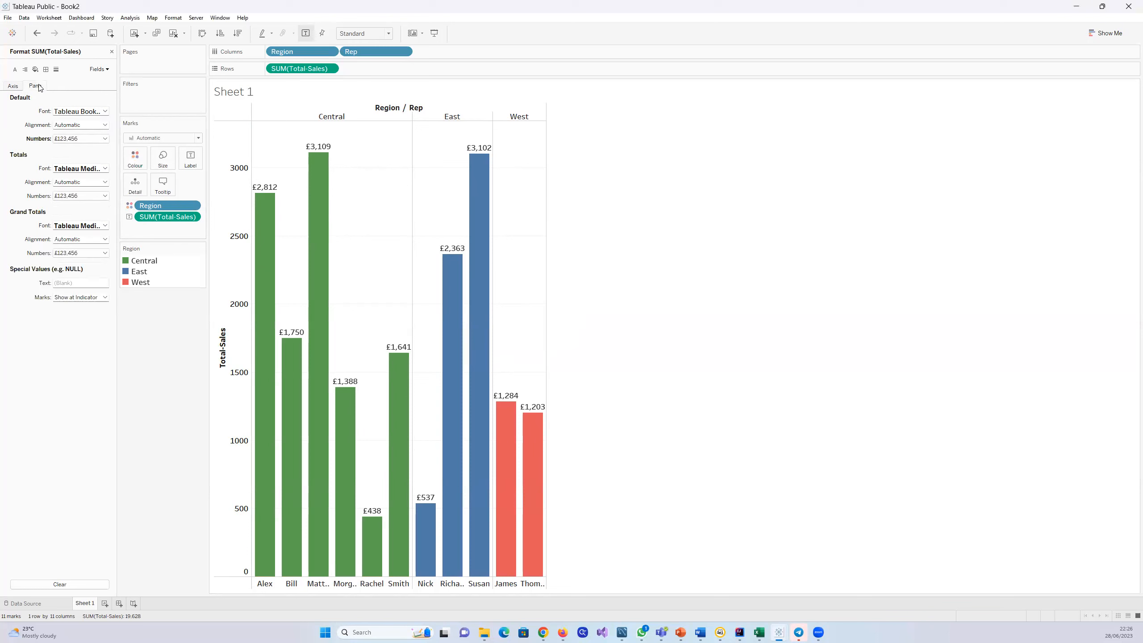
click(105, 139)
click(107, 139)
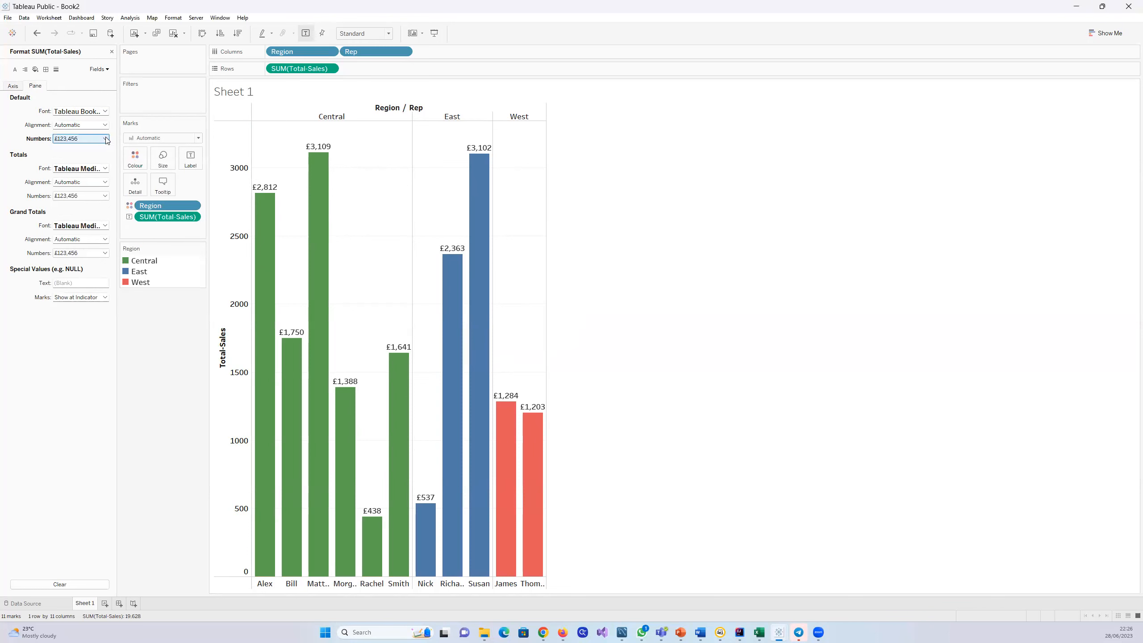
click(105, 111)
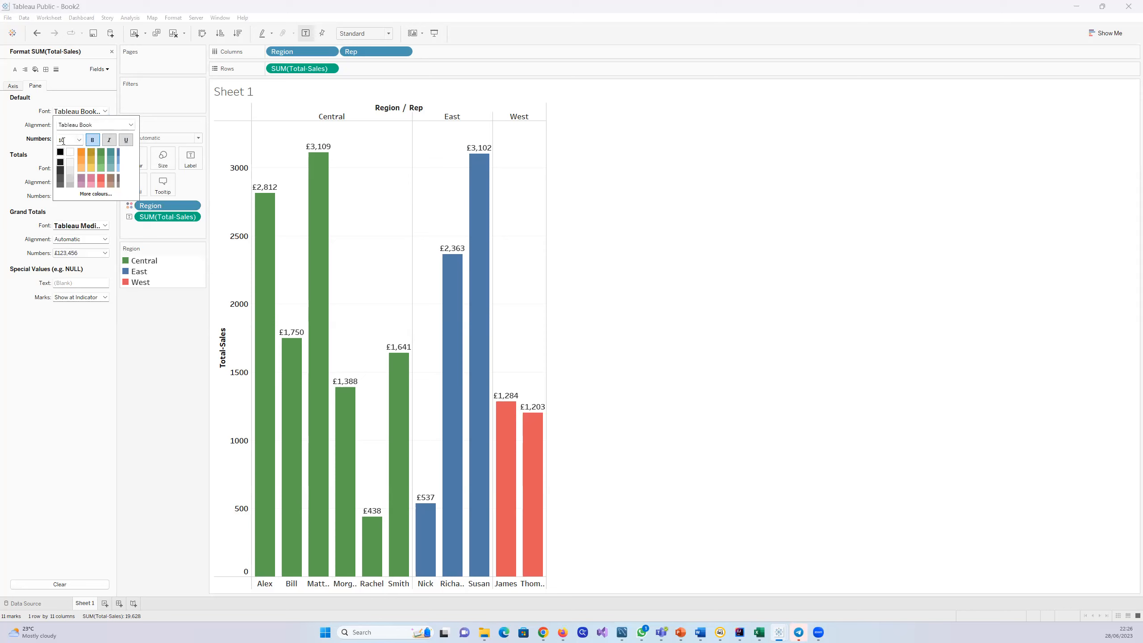
click(100, 94)
click(100, 138)
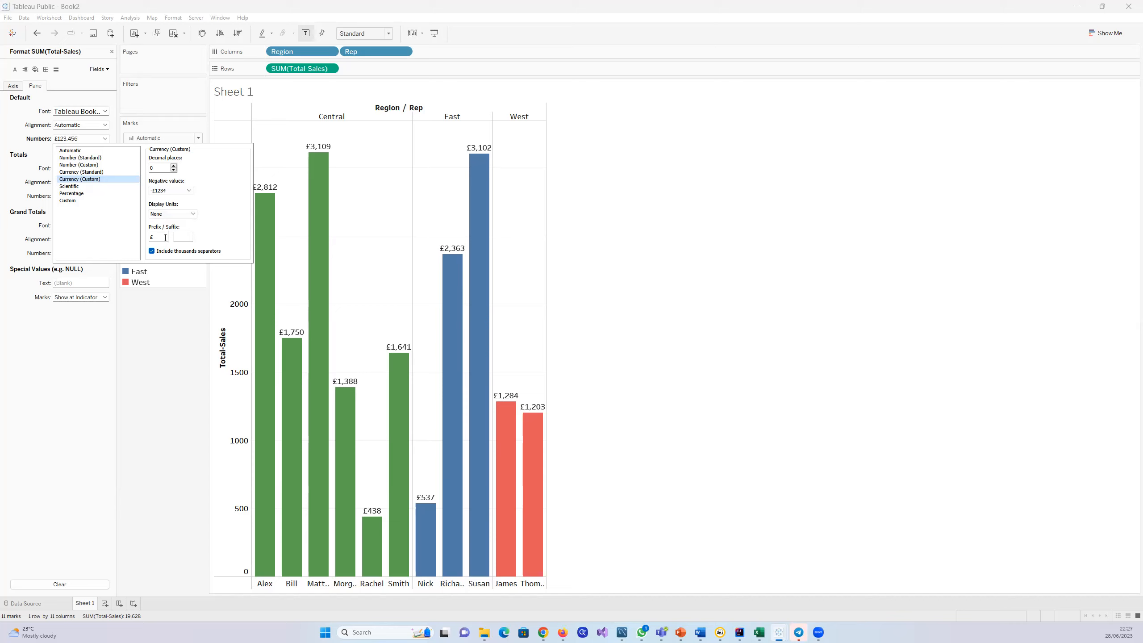
click(177, 334)
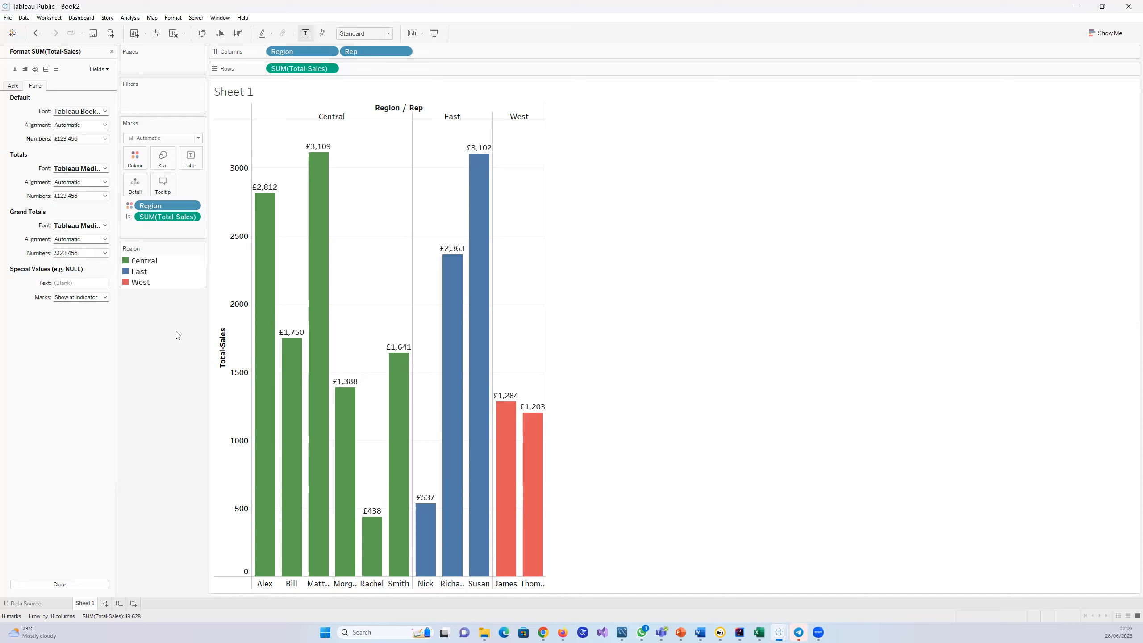
Step: Try the Currency (Standard) format with the English (United Kingdom) locale on the pane numbers and inspect the bars
click(105, 139)
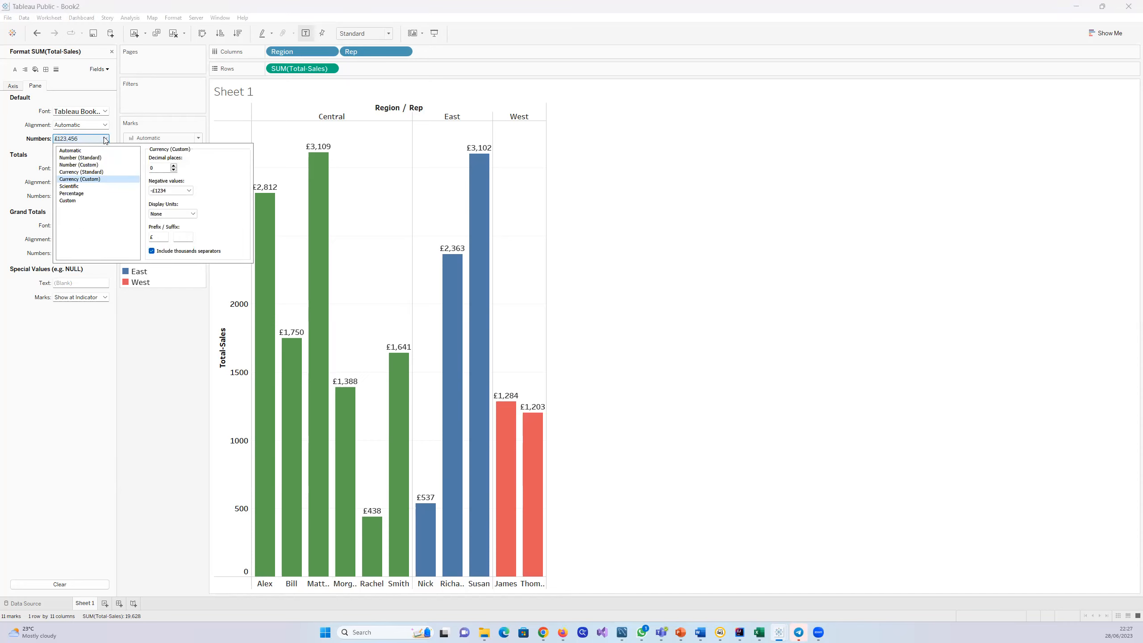
click(96, 171)
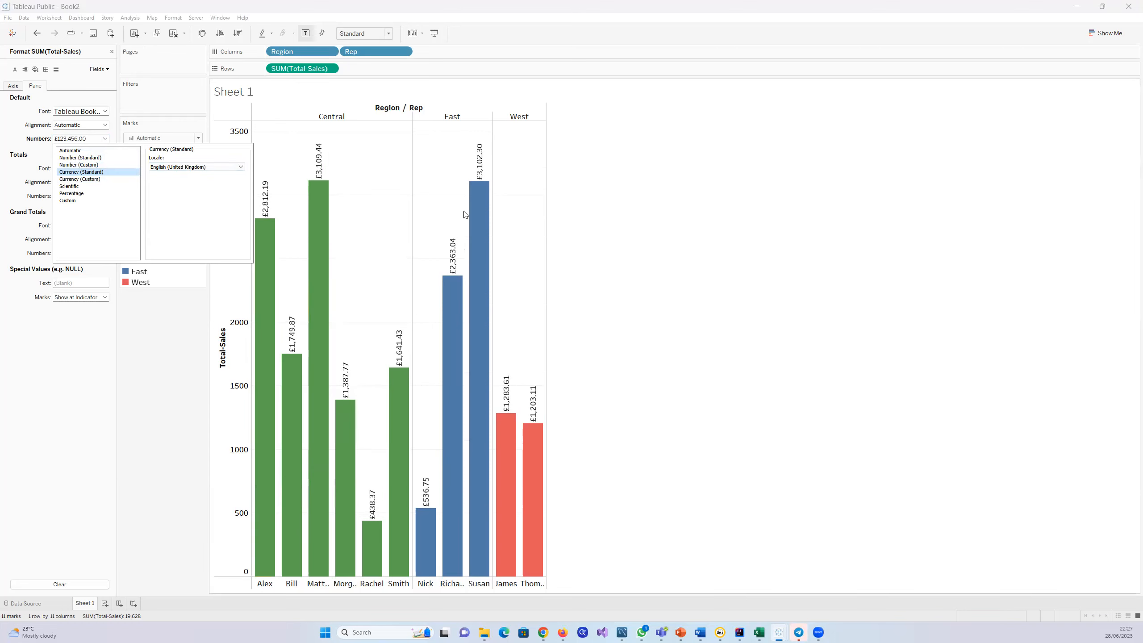
mouse_move(453, 290)
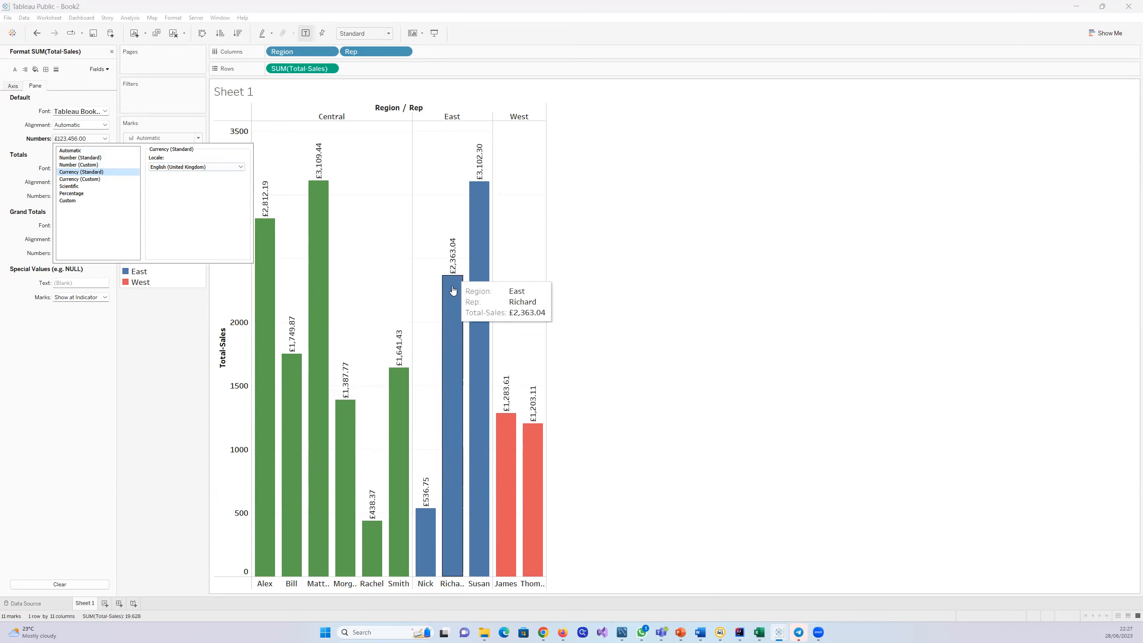
mouse_move(410, 368)
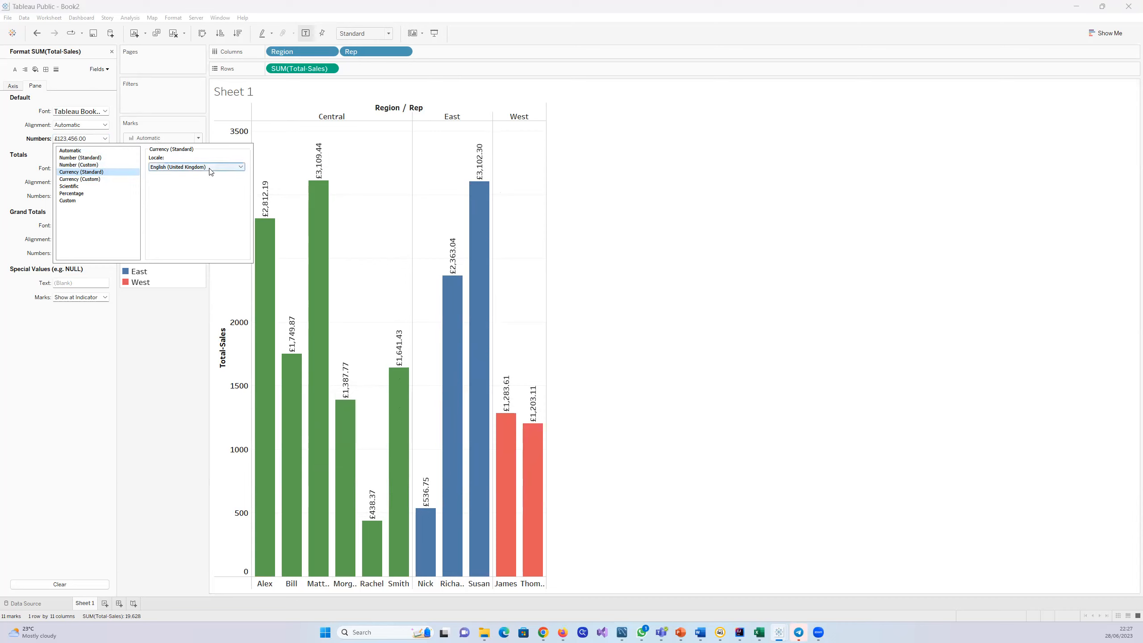
Step: Format the pane numbers as Currency (Custom) with 0 decimal places and the prefix $
click(104, 179)
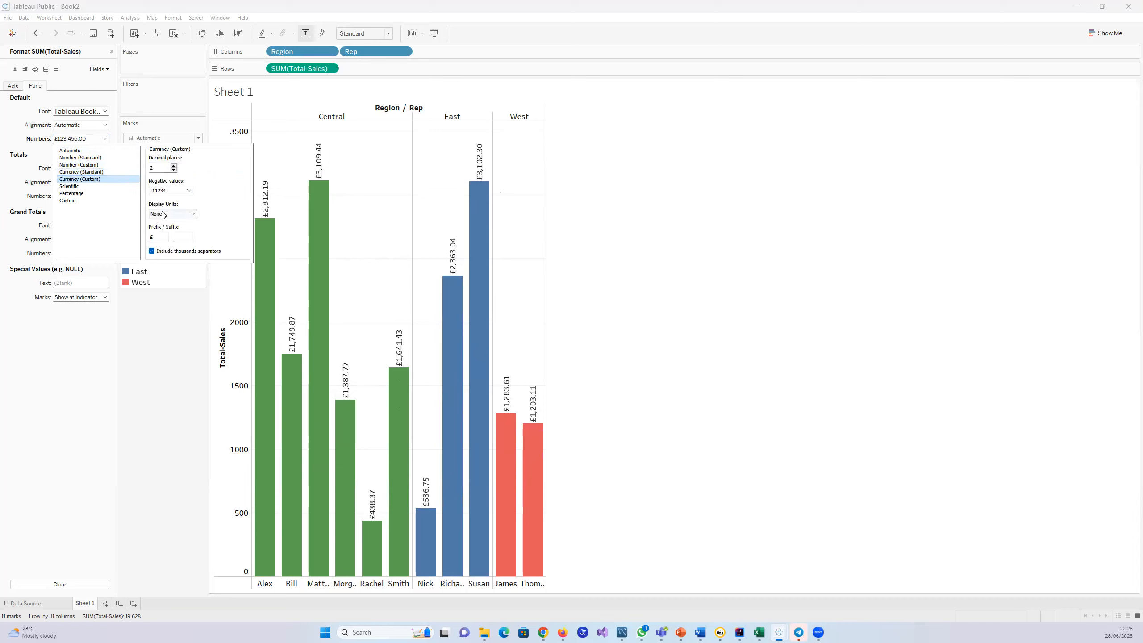
click(174, 170)
click(174, 170)
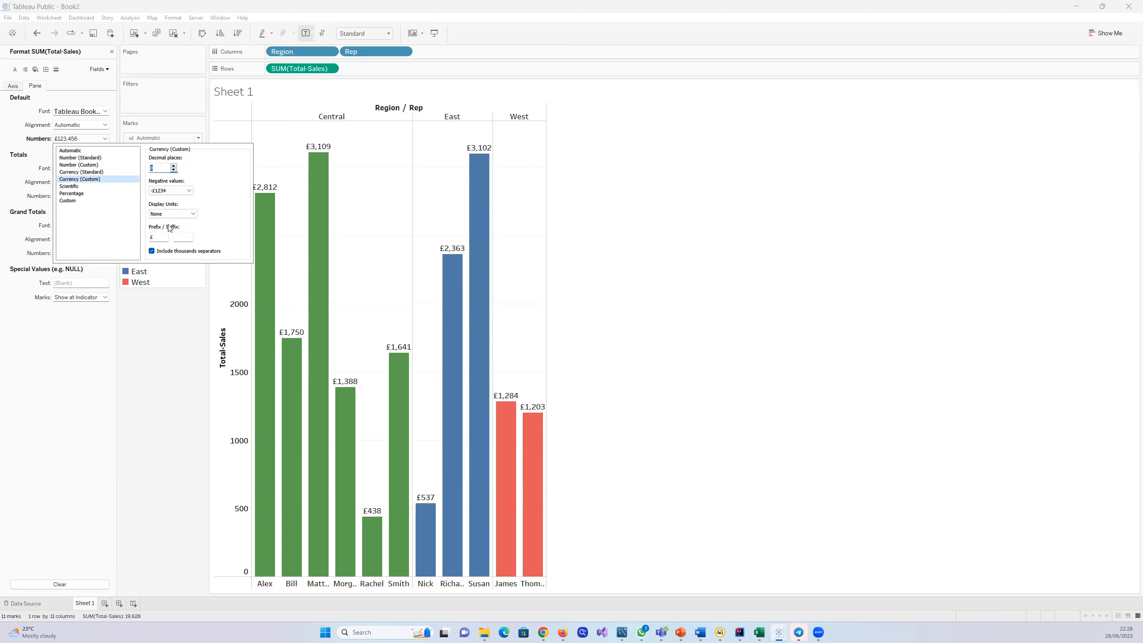
key(BackSpace)
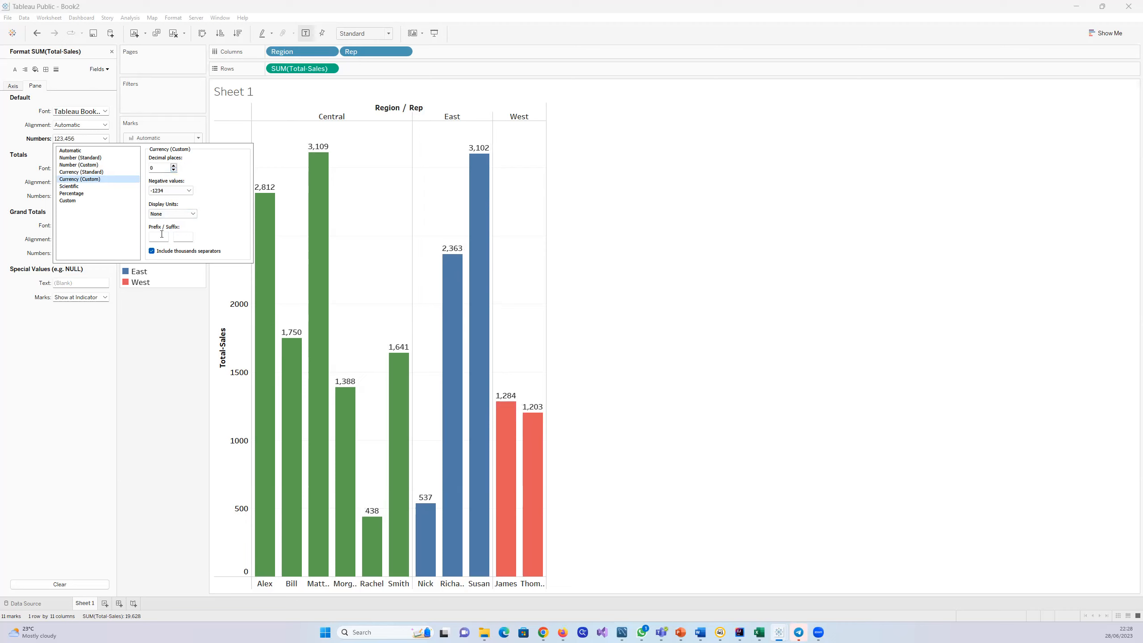
text($)
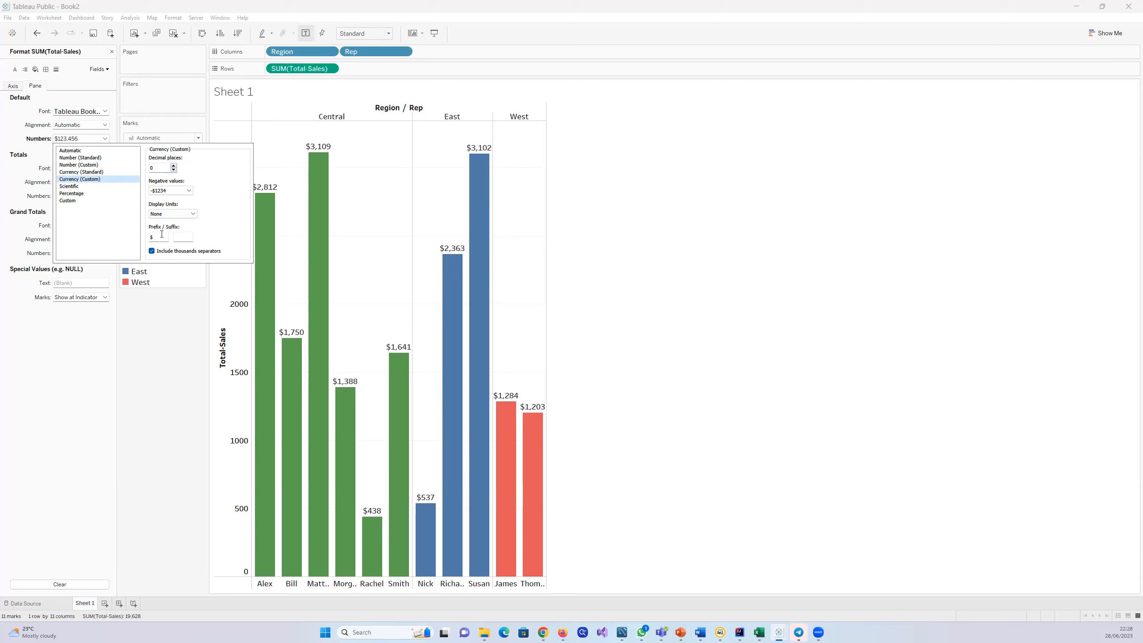
Step: Try Thousands (K), Millions (M) and Billions (B) as display units for the currency labels, returning to None
click(192, 214)
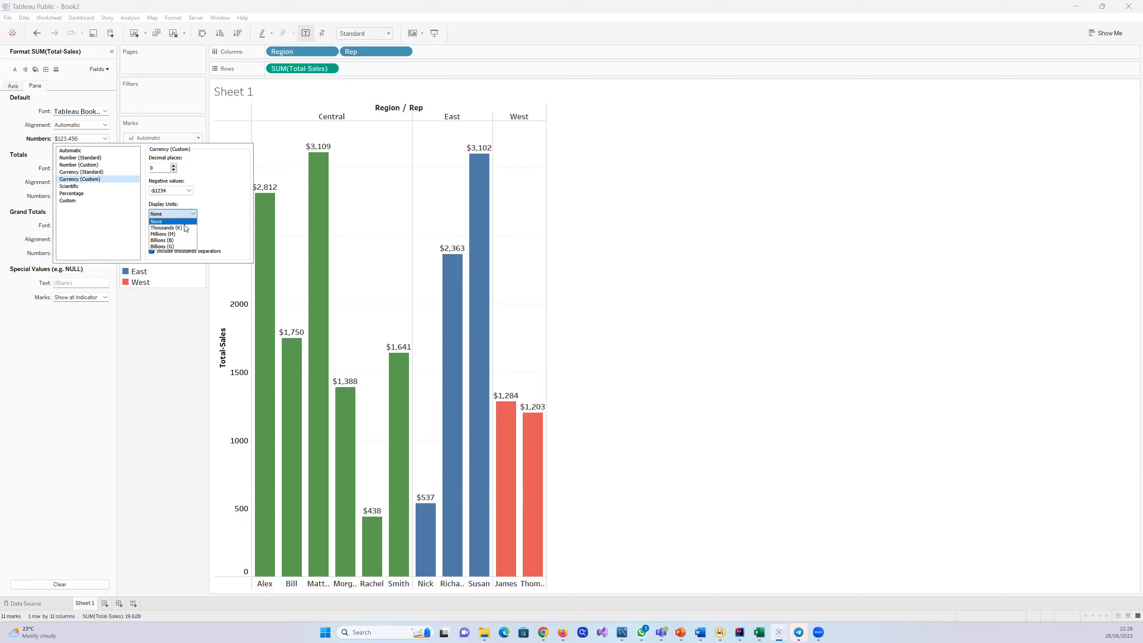
click(184, 228)
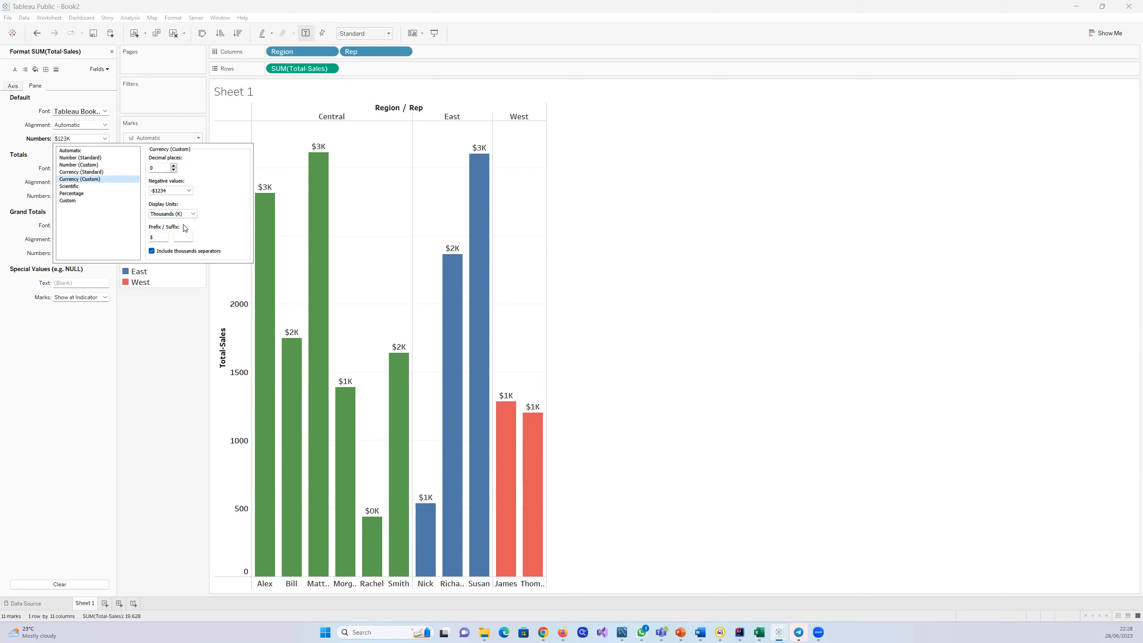
click(193, 215)
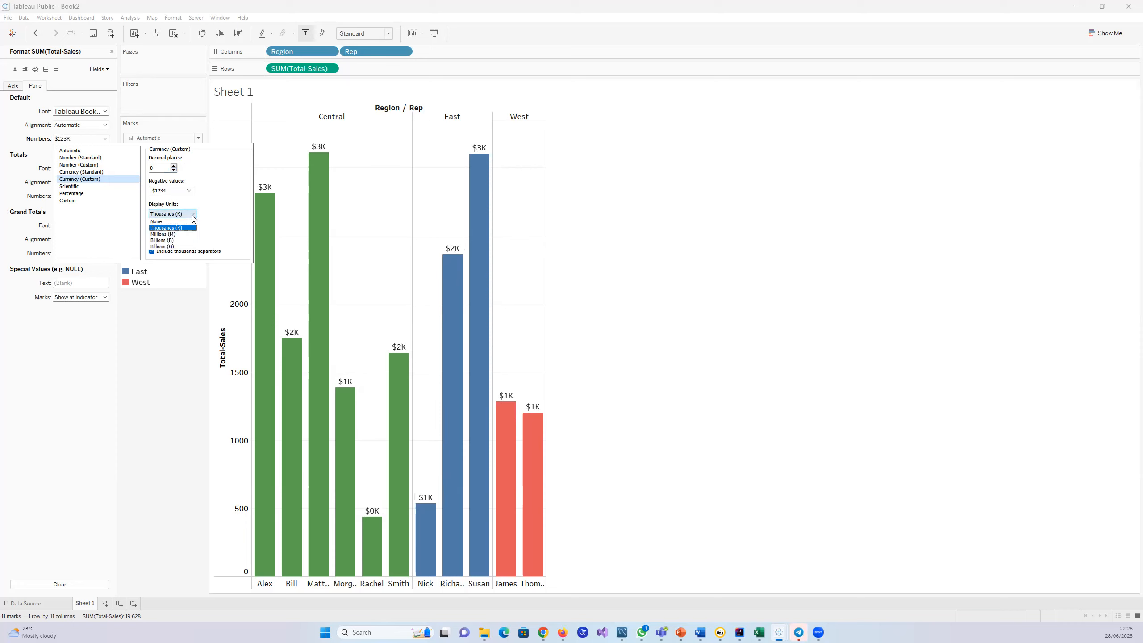
click(180, 234)
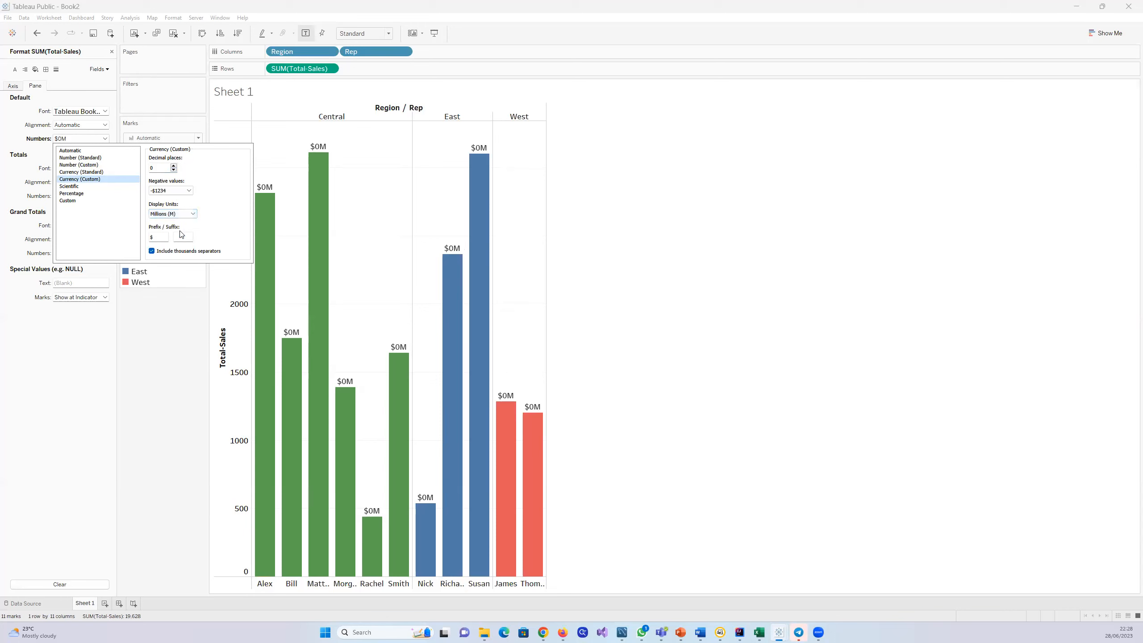
click(193, 214)
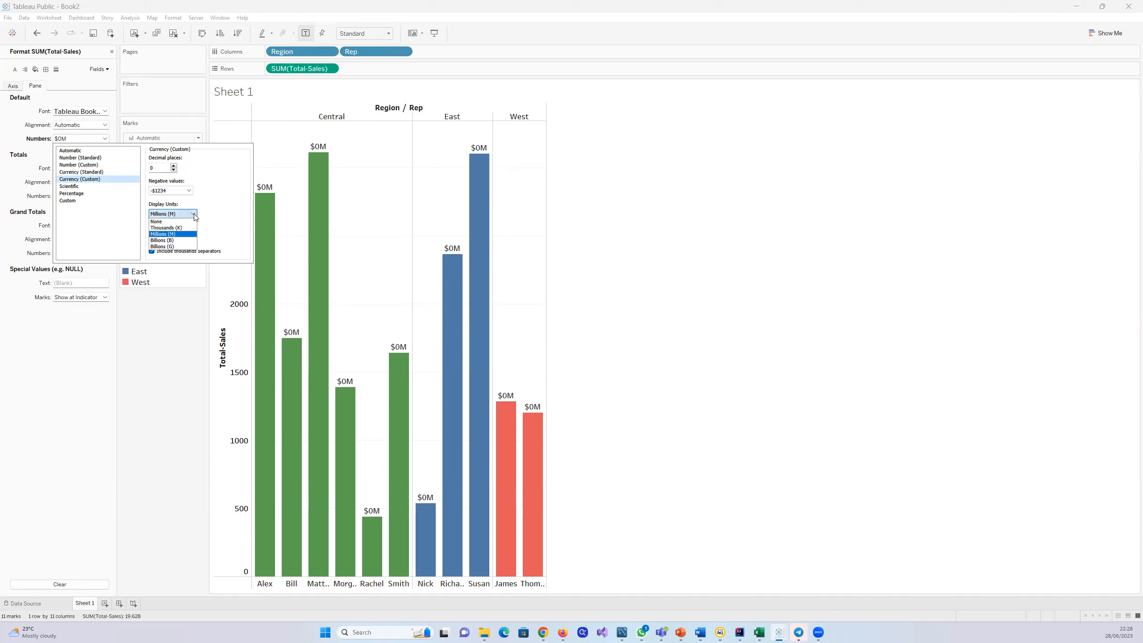
click(184, 241)
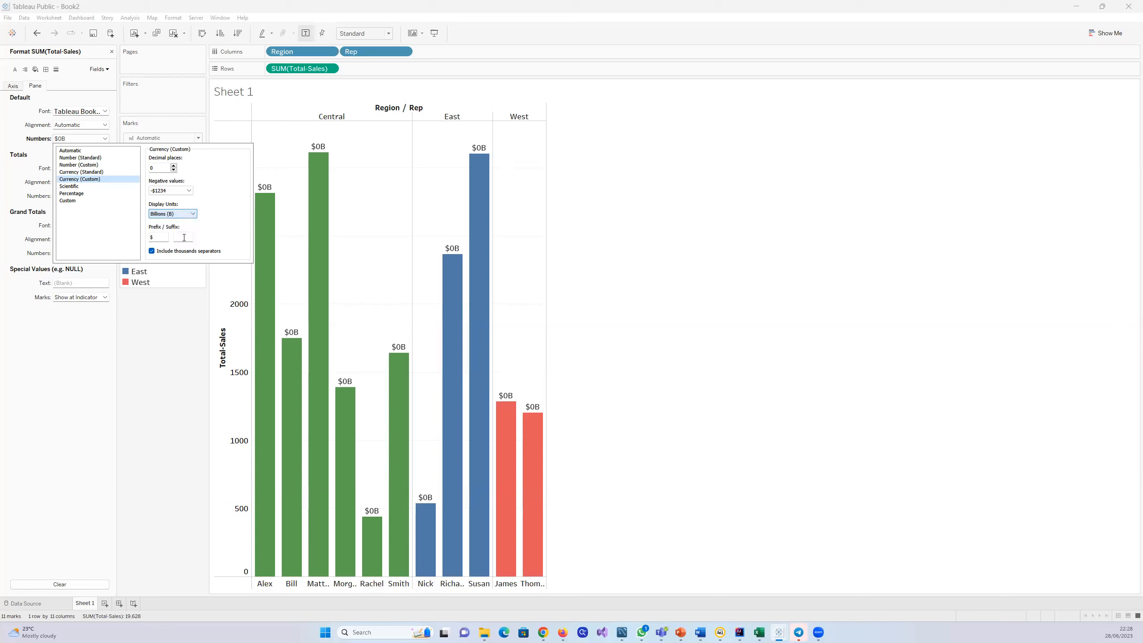
click(193, 215)
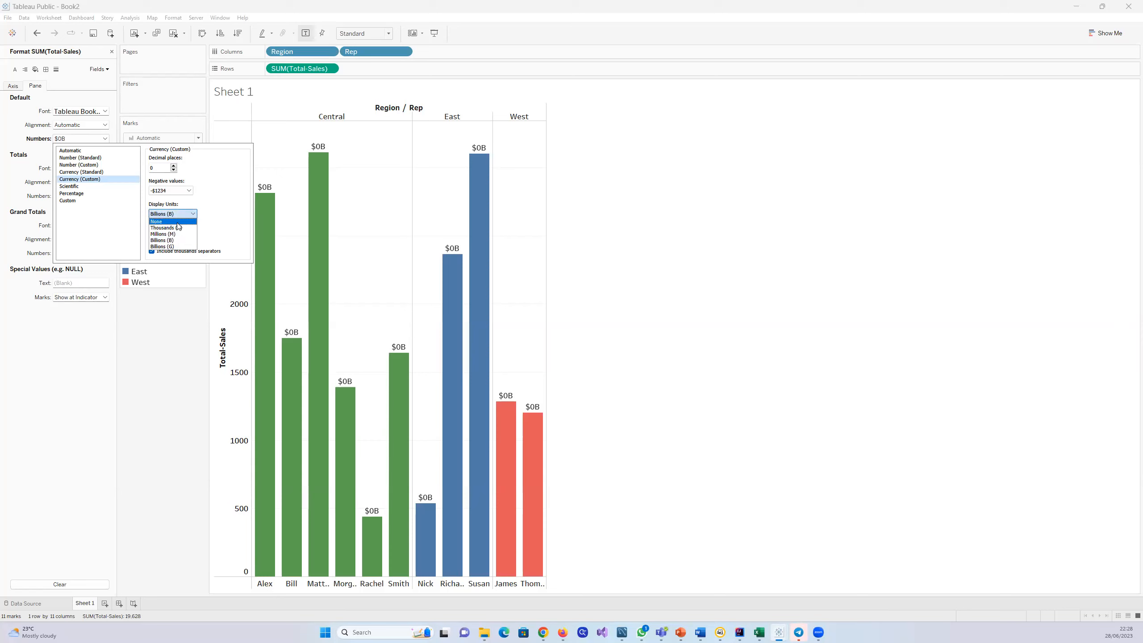
click(189, 220)
click(191, 215)
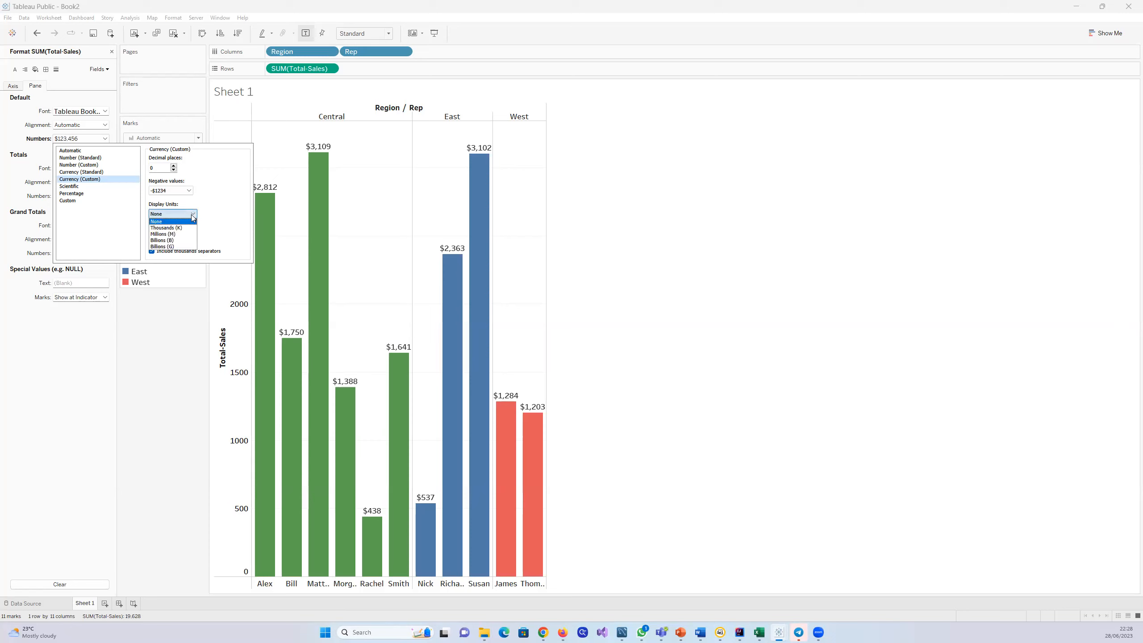
click(179, 229)
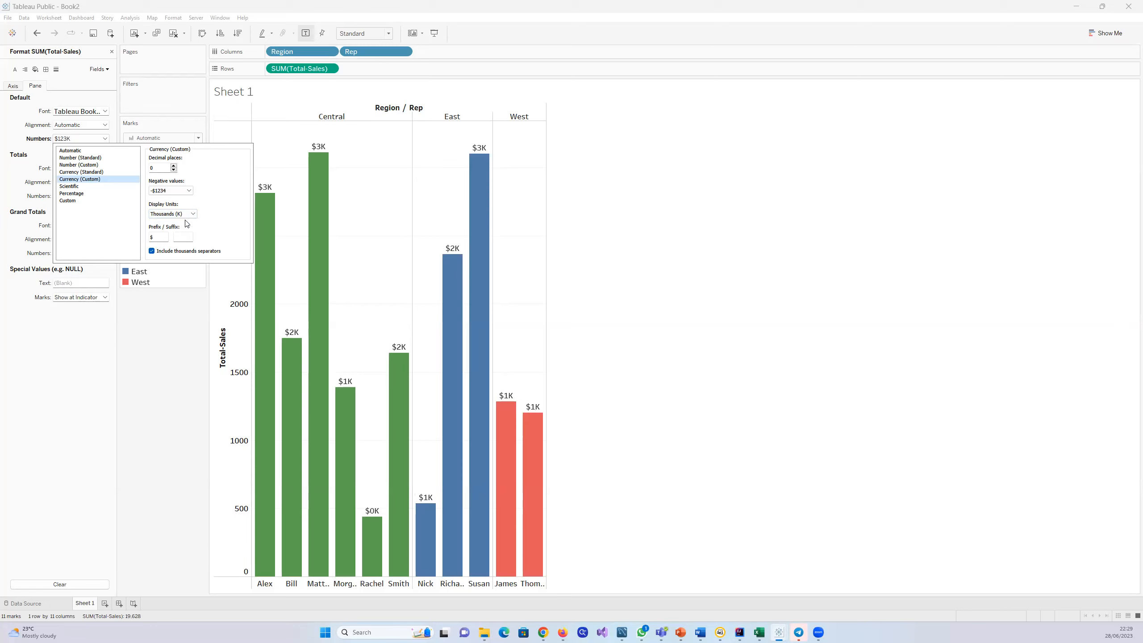
click(194, 214)
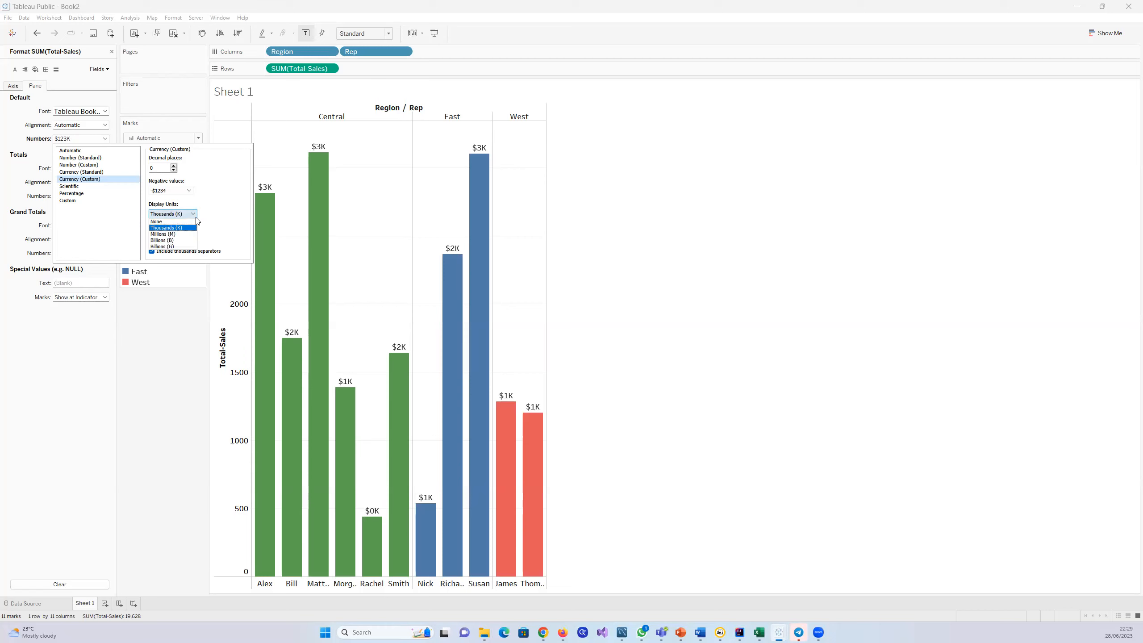
click(165, 222)
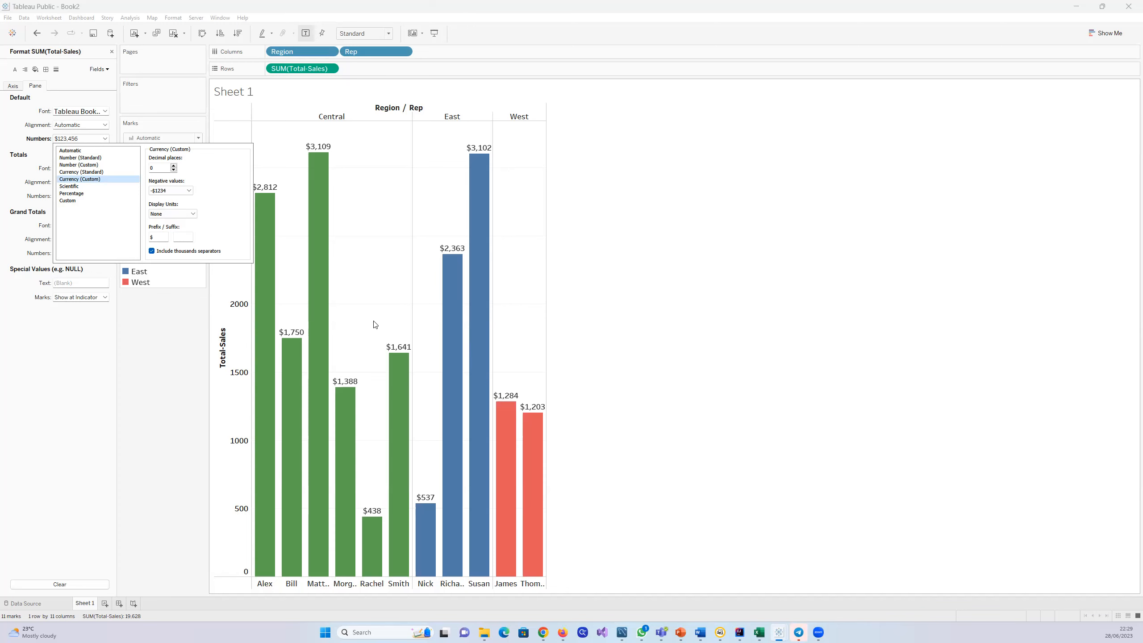
Step: Close the number format options and the formatting of SUM(Total-Sales) to return to the data fields
click(109, 397)
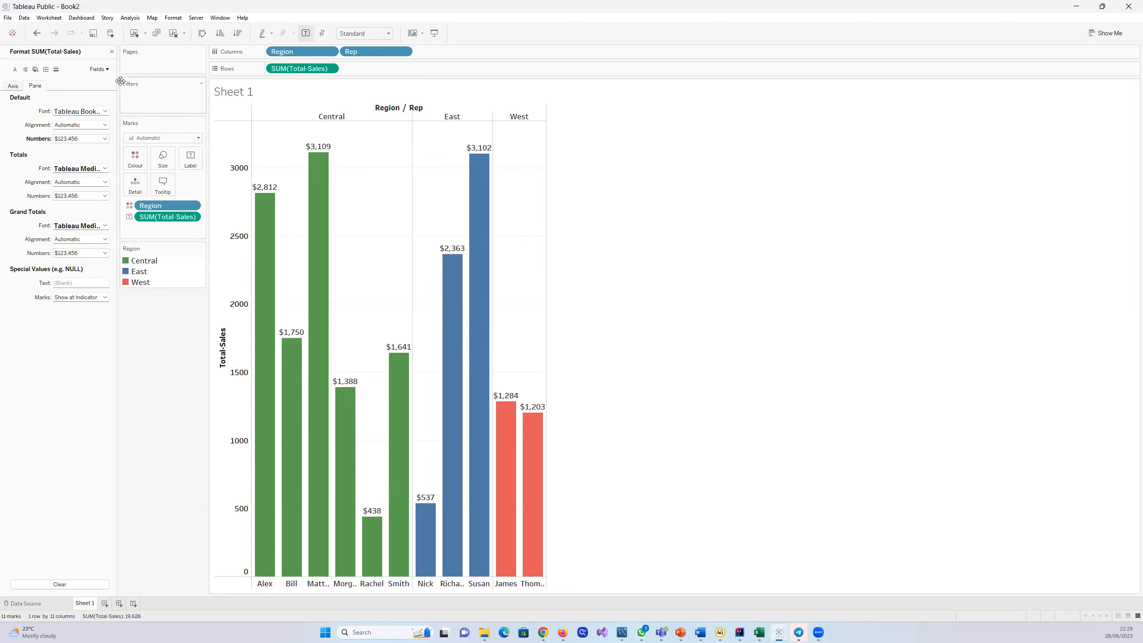
click(112, 53)
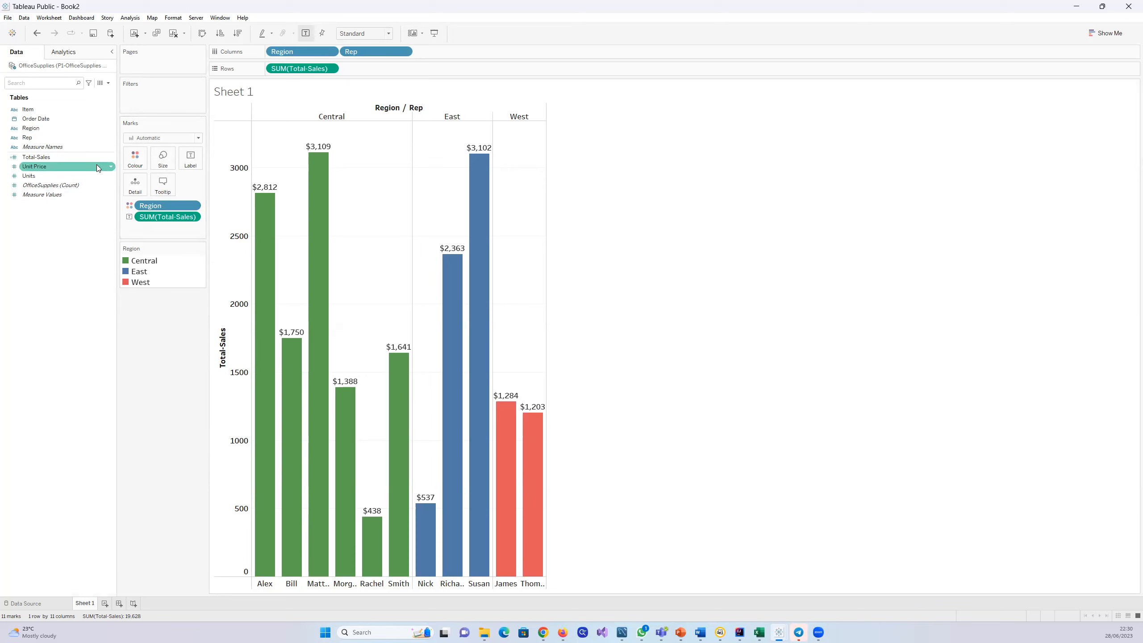
Step: Start saving the workbook to Tableau Public under a new name and sign in with the account e-mail and password
mouse_move(295, 381)
mouse_move(320, 346)
click(9, 19)
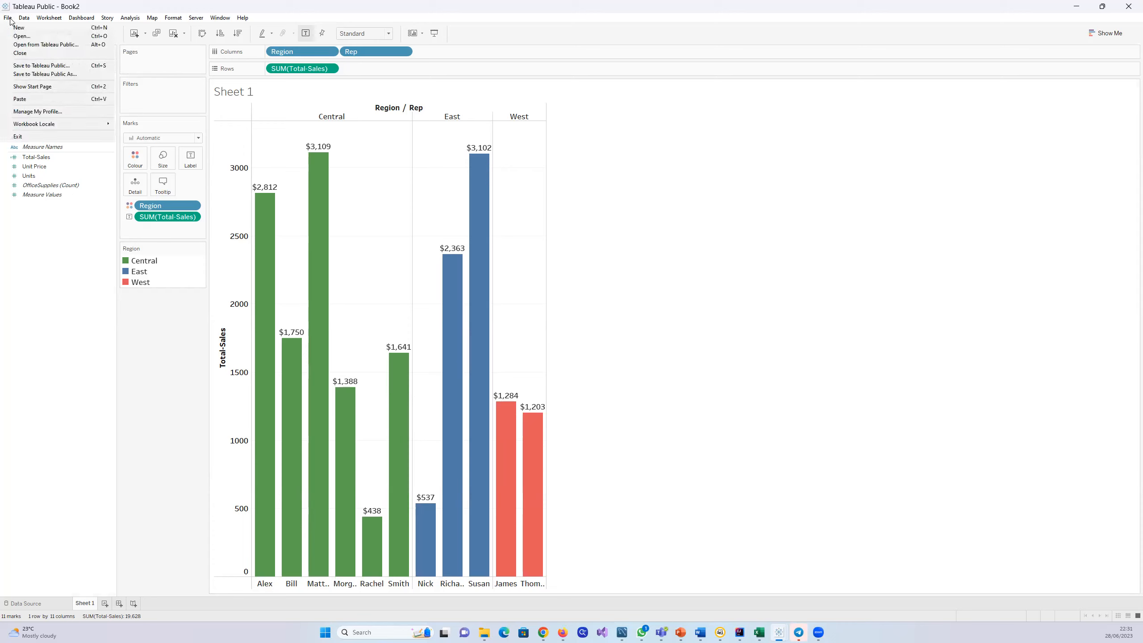
click(34, 74)
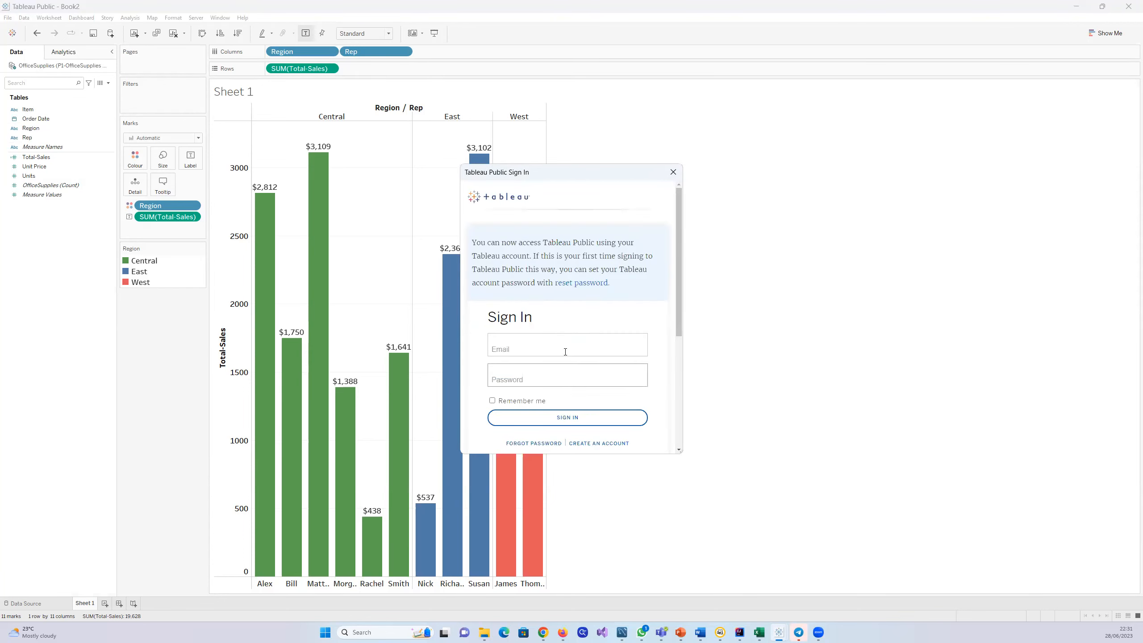
click(548, 345)
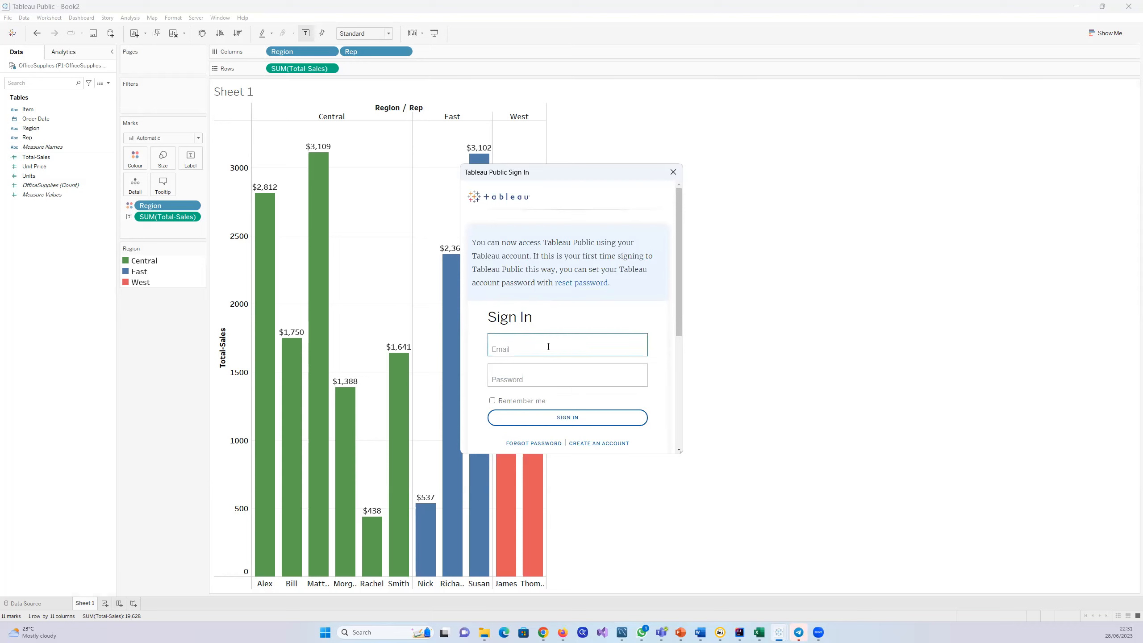
key(Tab)
text(•)
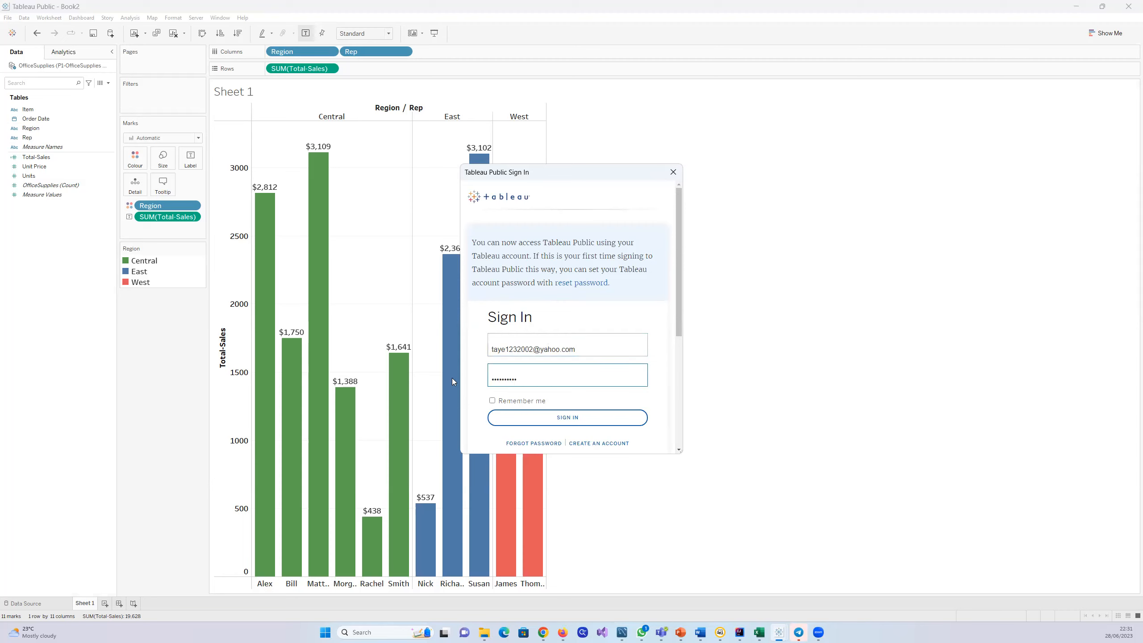
click(565, 418)
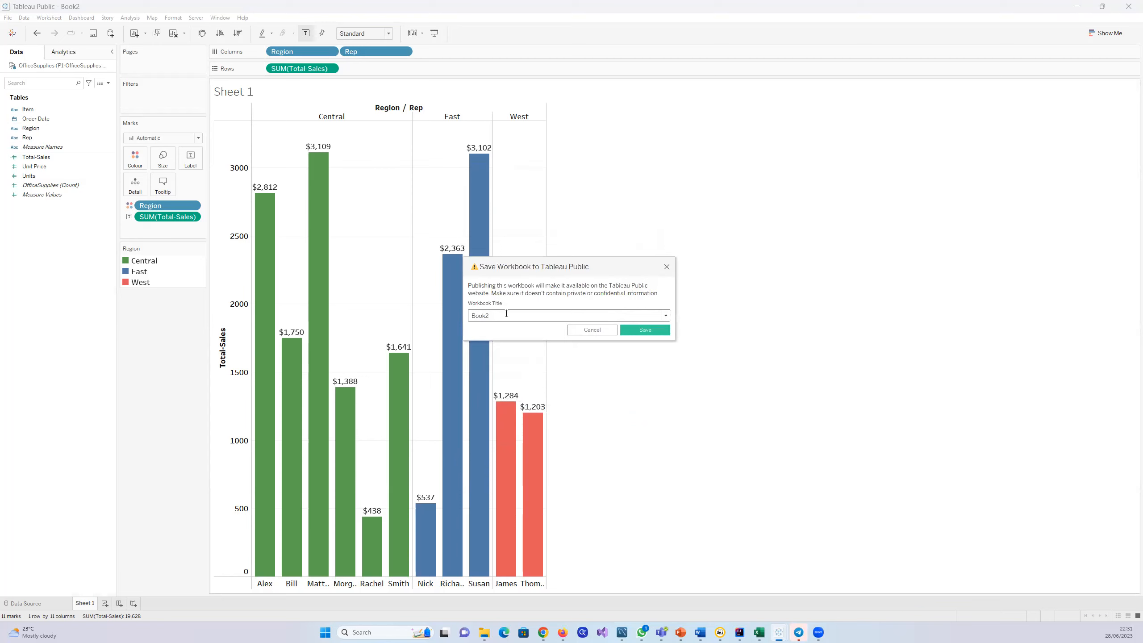
Step: Title the workbook Sales Representative and publish it to Tableau Public
key(BackSpace)
key(BackSpace)
key(BackSpace)
key(BackSpace)
key(BackSpace)
text(Sales Representative)
click(641, 328)
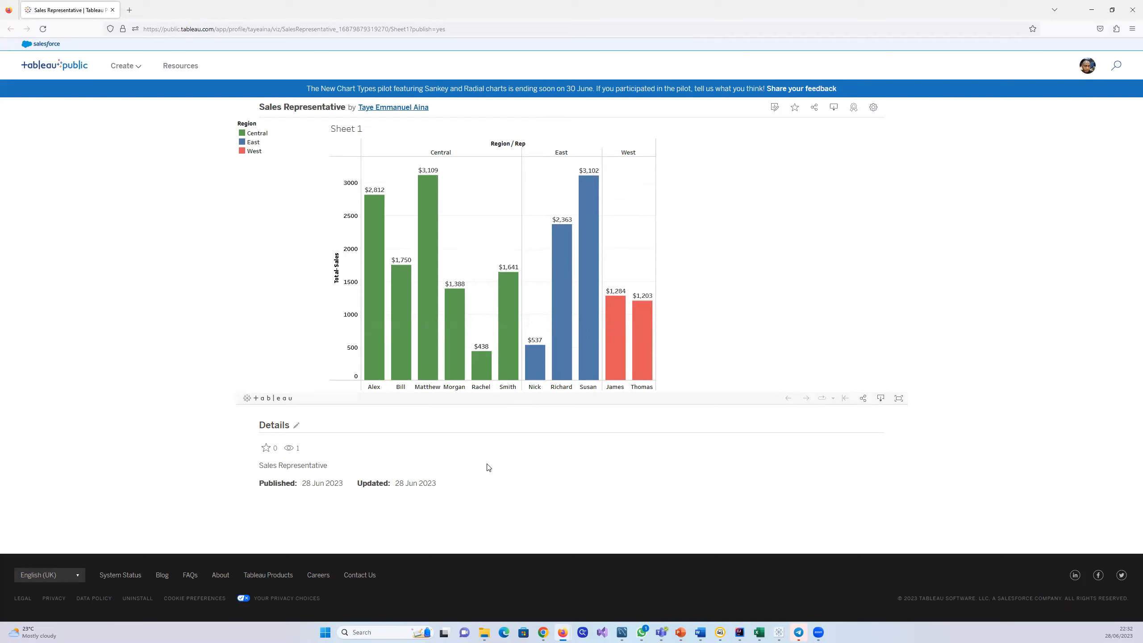
Step: View the author's profile page from the published Sales Representative viz and return to the Tableau workbook
click(398, 108)
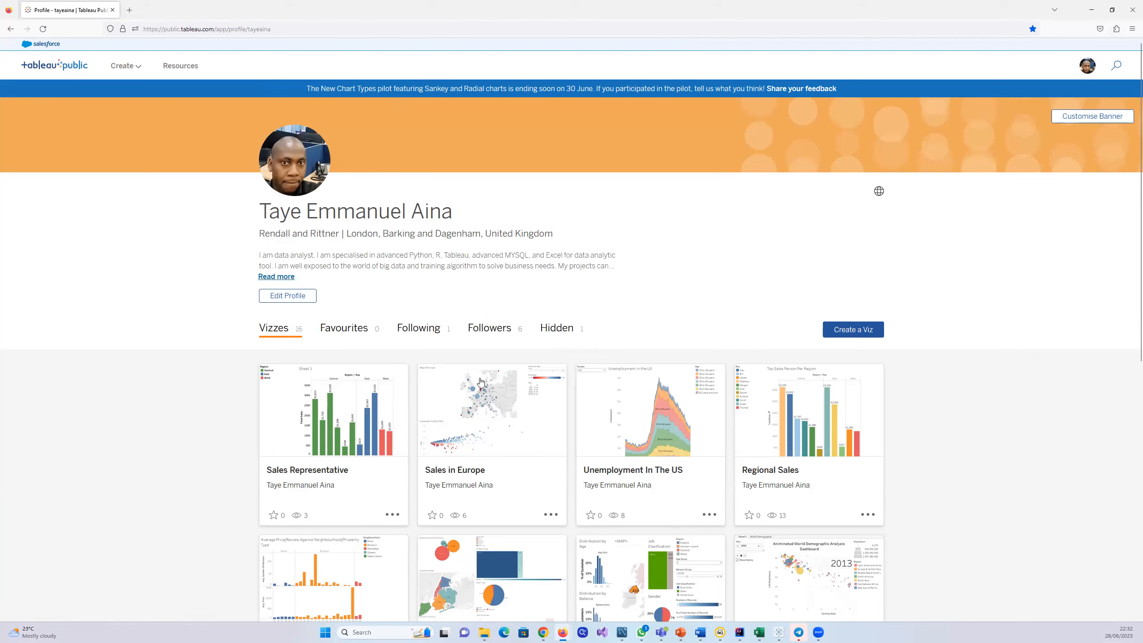
click(1088, 12)
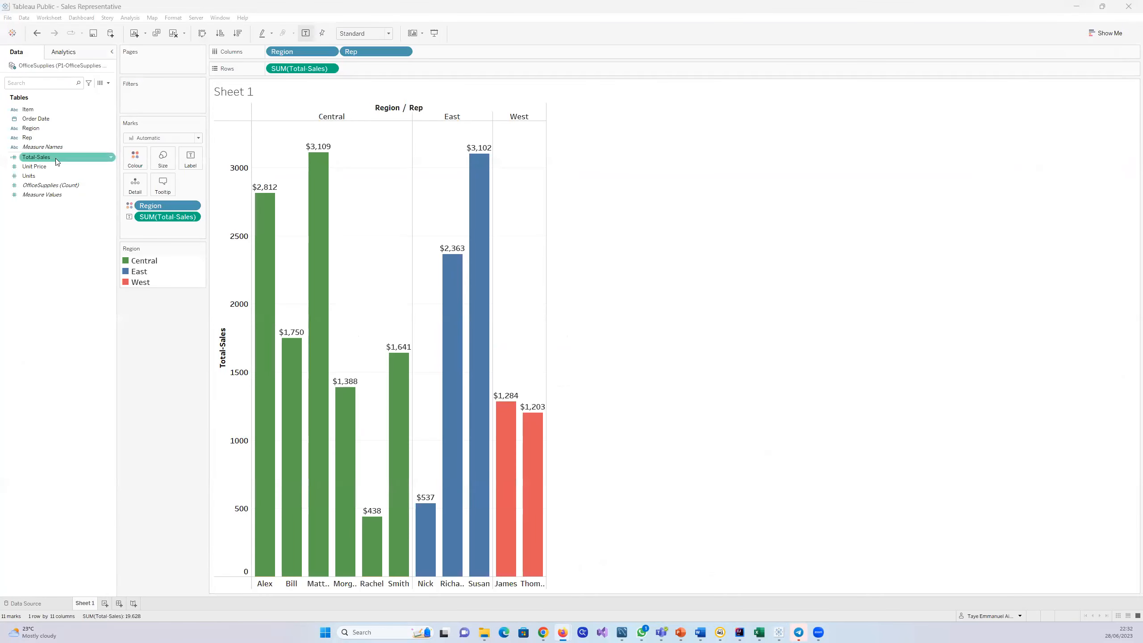
click(7, 17)
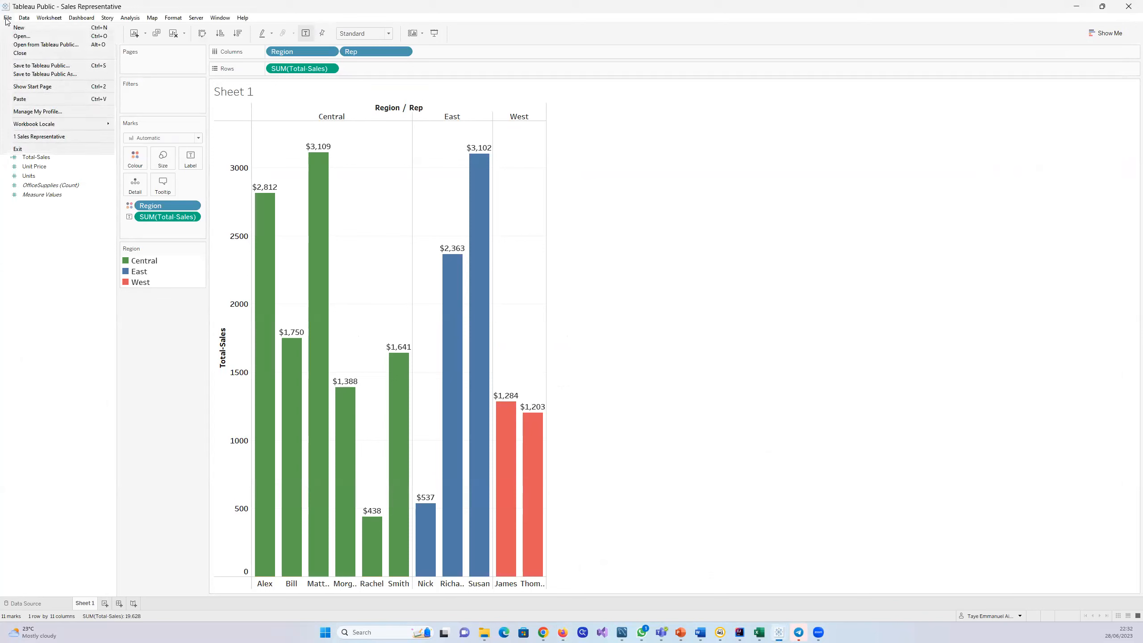
click(44, 74)
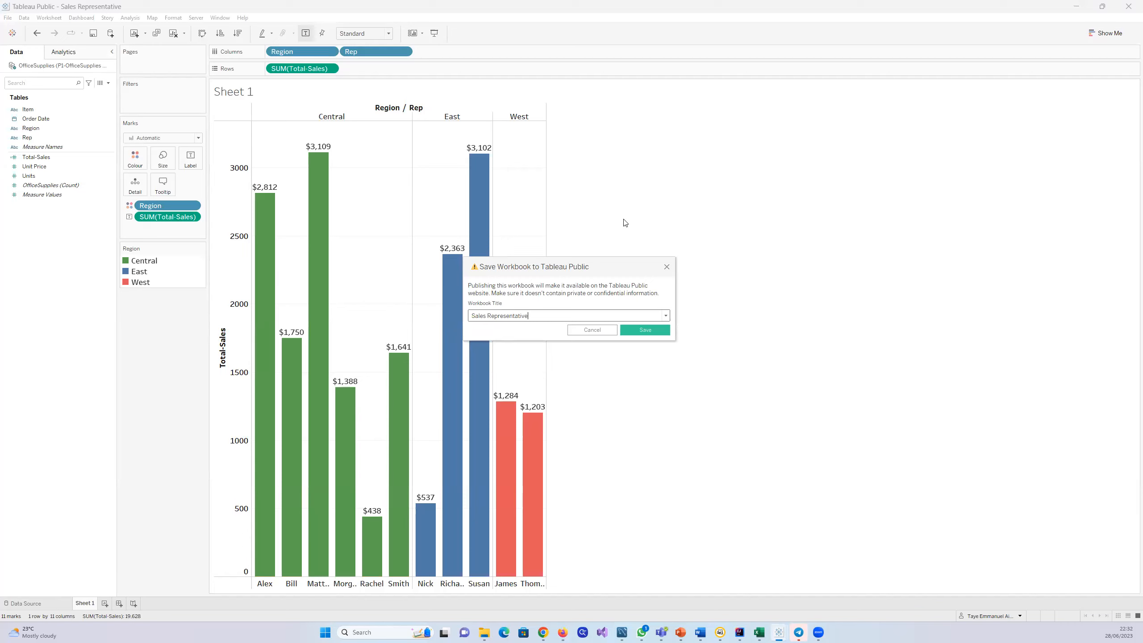
click(667, 267)
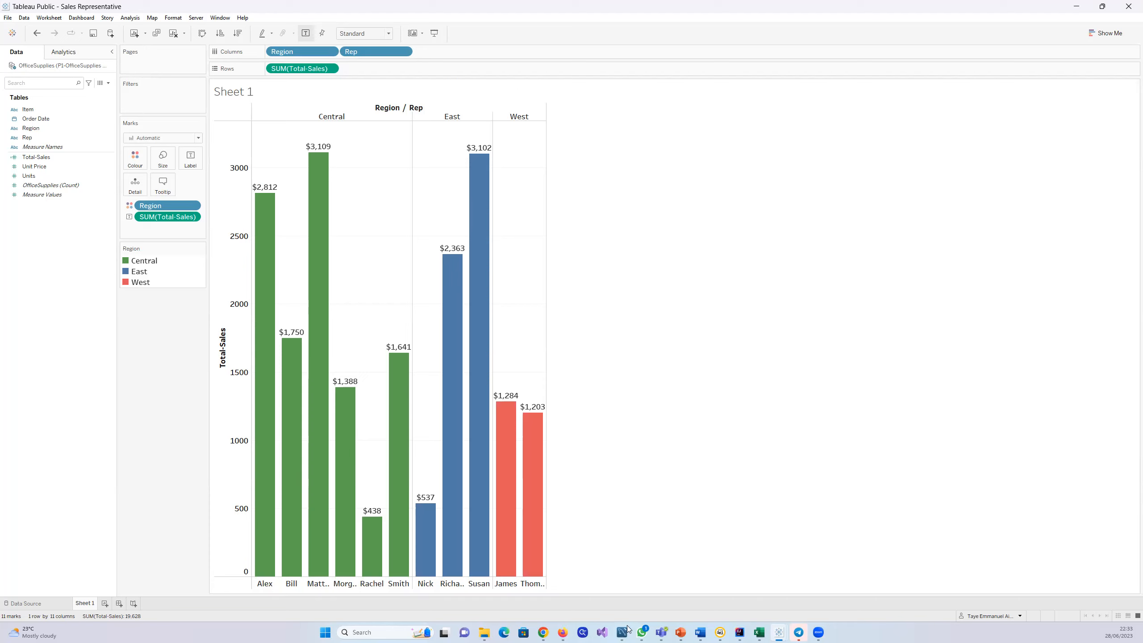
Step: Switch to Firefox to examine the Tableau Public profile's web address and published vizzes, and return to the Tableau workbook
mouse_move(558, 633)
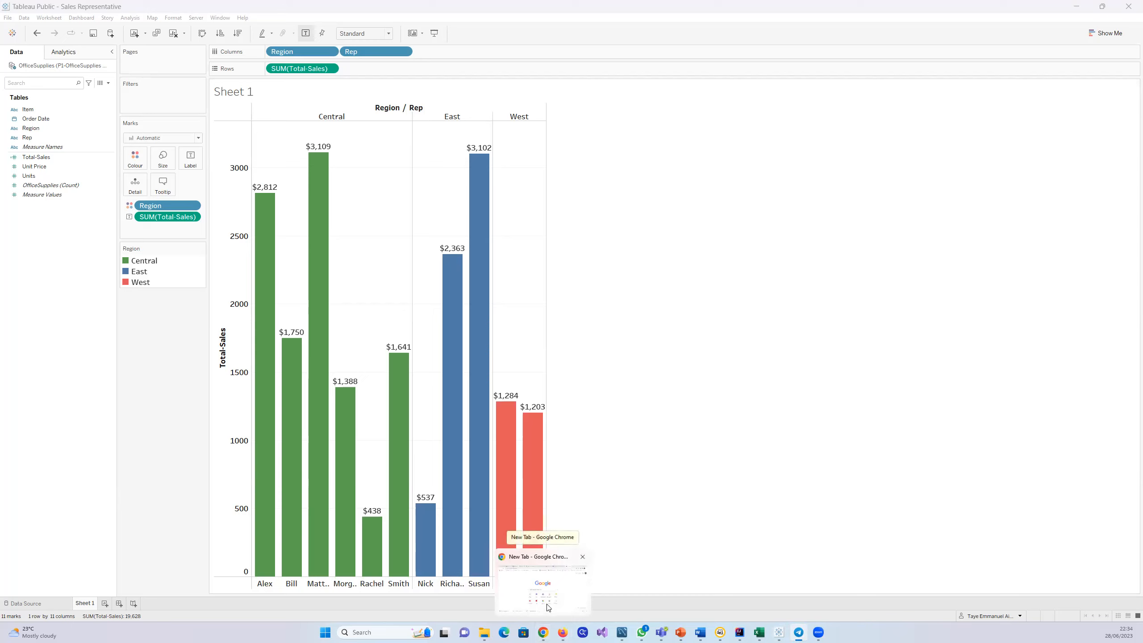
click(626, 599)
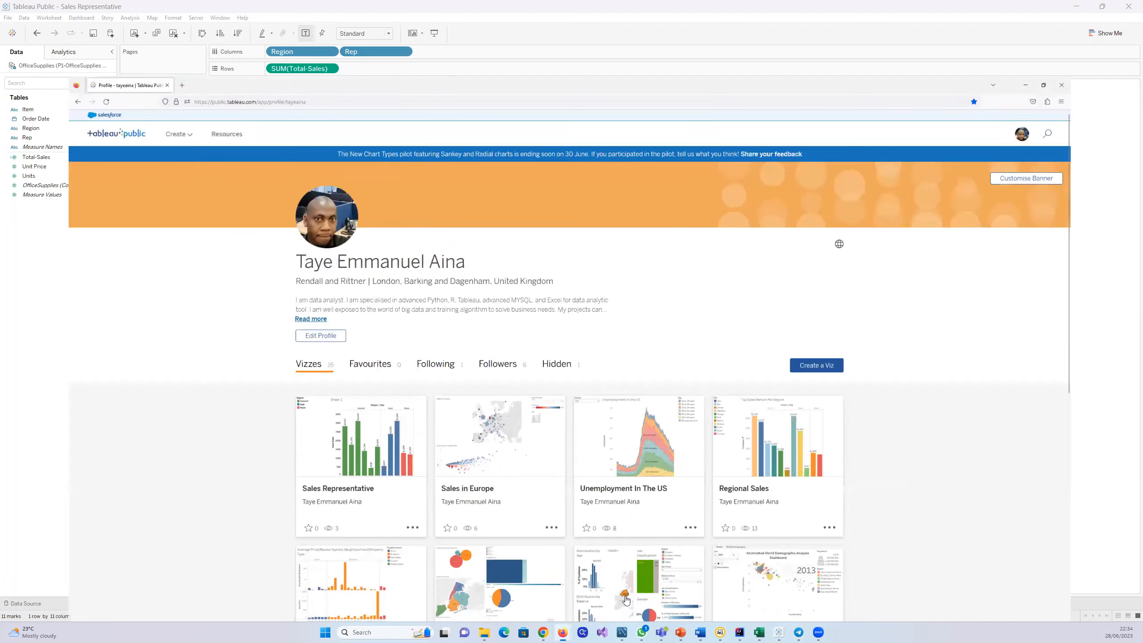
click(389, 28)
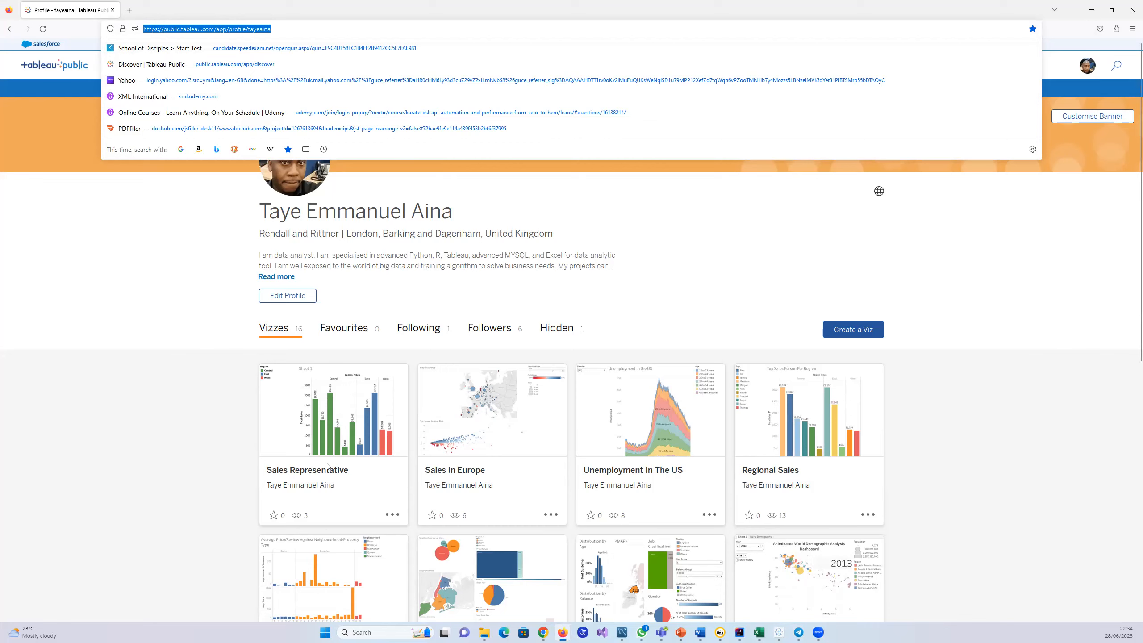
scroll(648, 497, down, 3)
scroll(648, 496, up, 3)
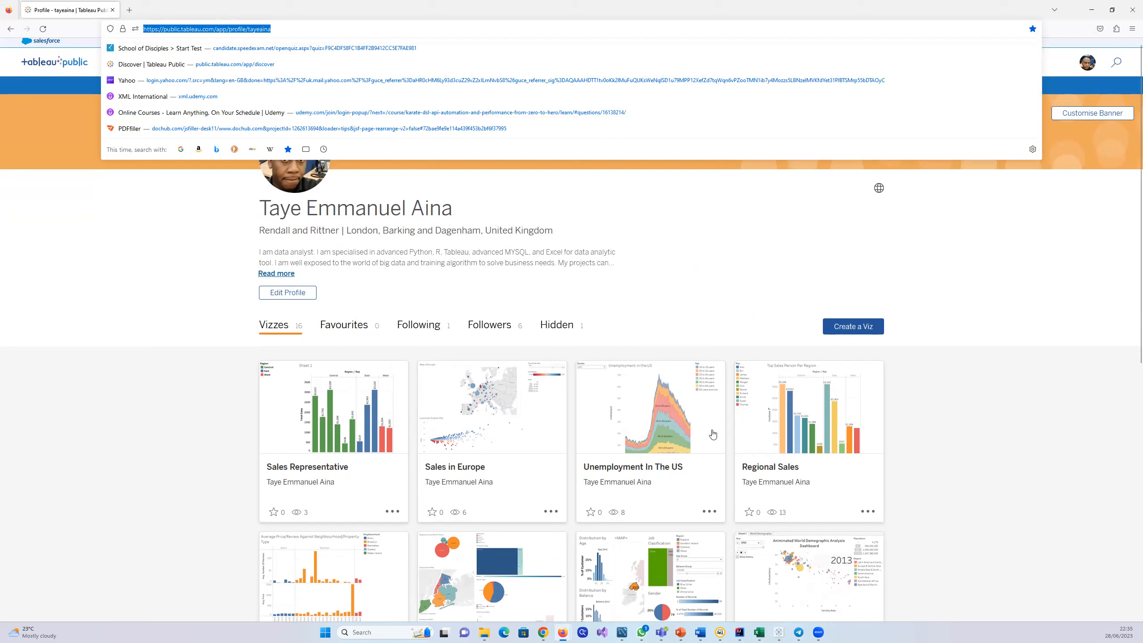
click(814, 258)
click(1090, 11)
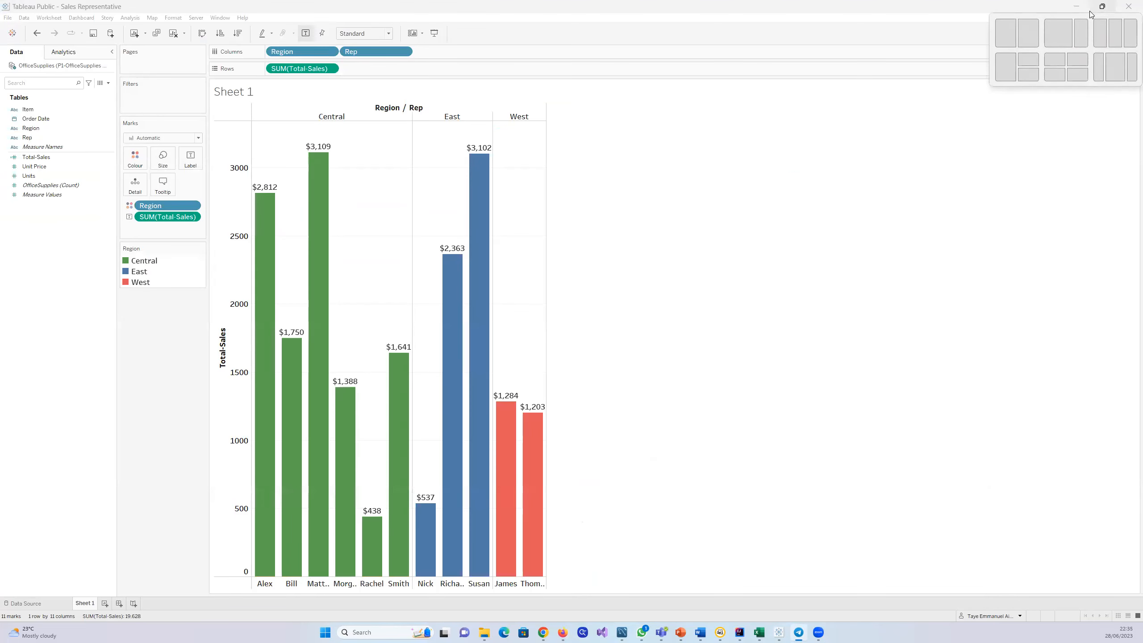
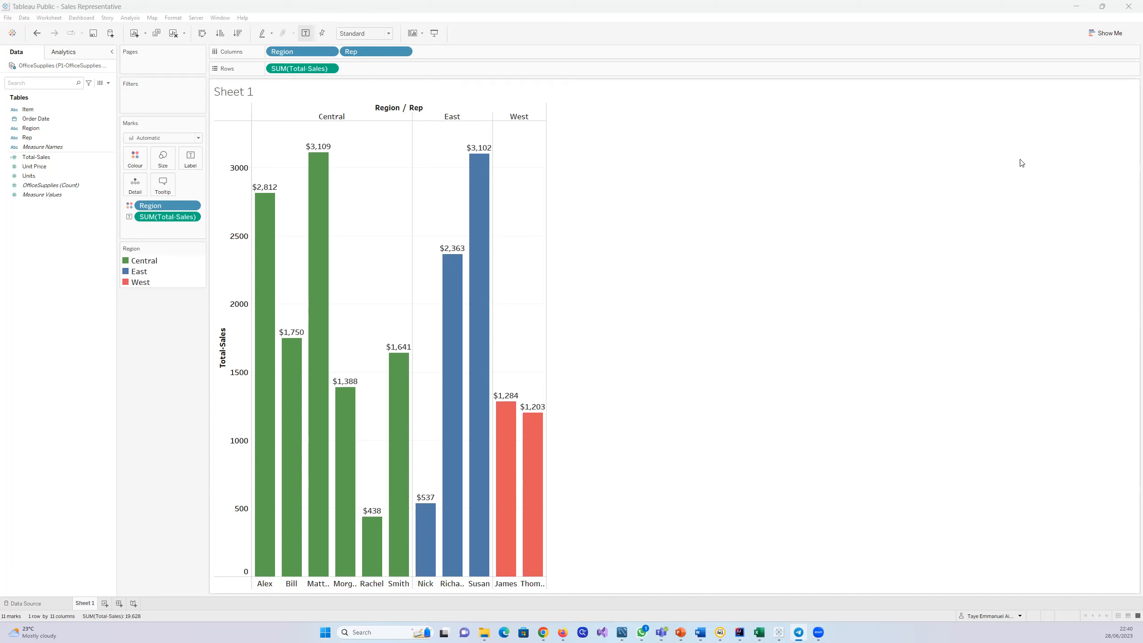
click(9, 19)
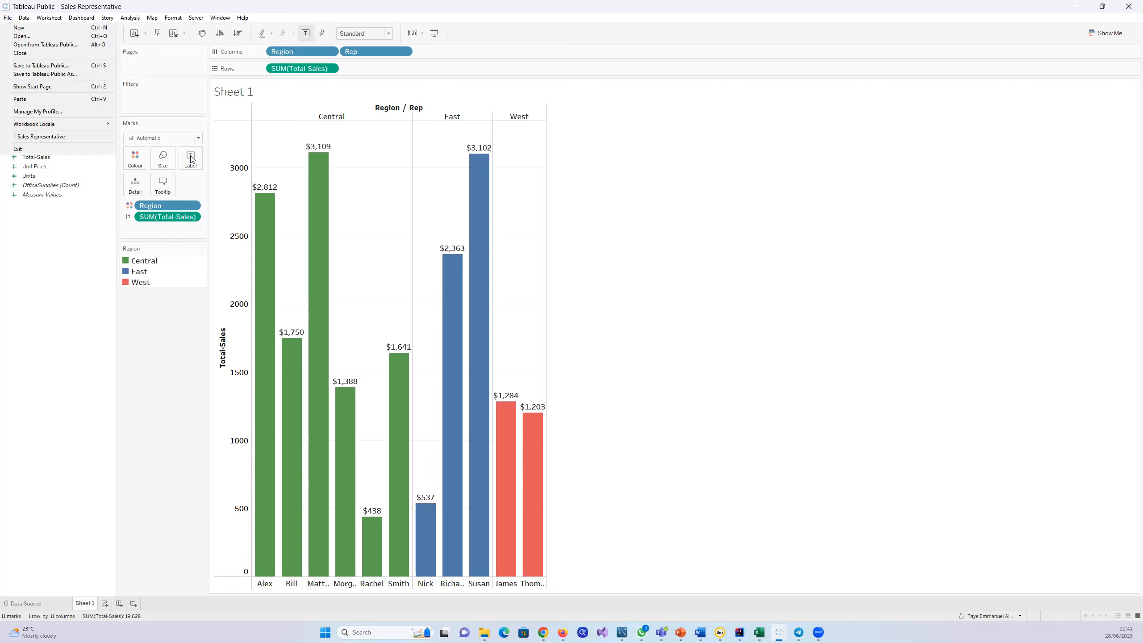
click(80, 74)
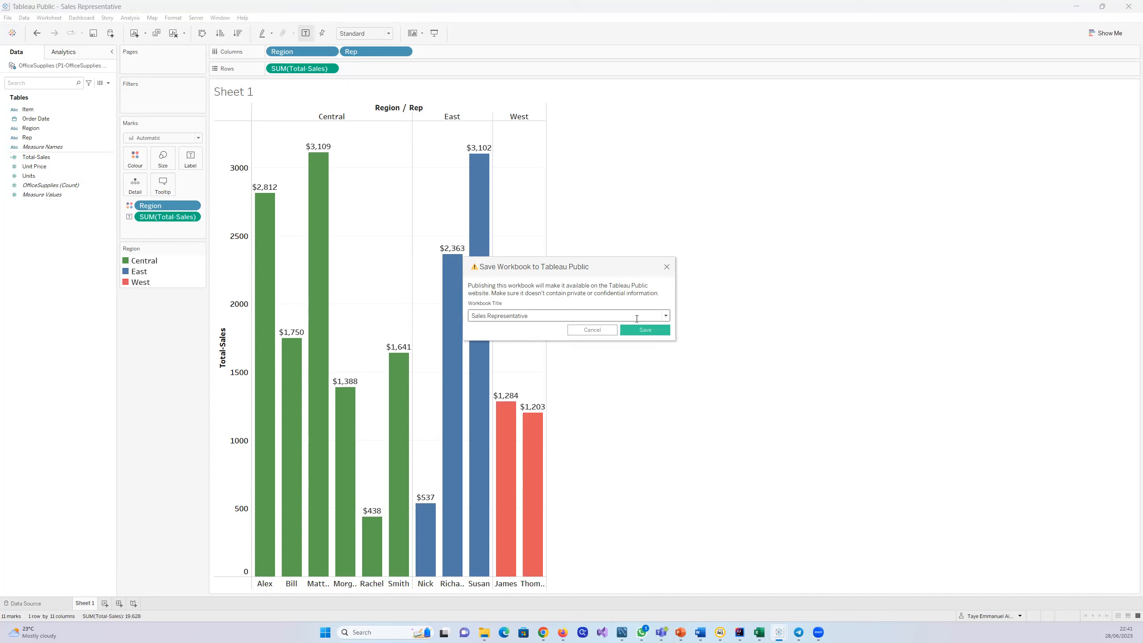
click(666, 266)
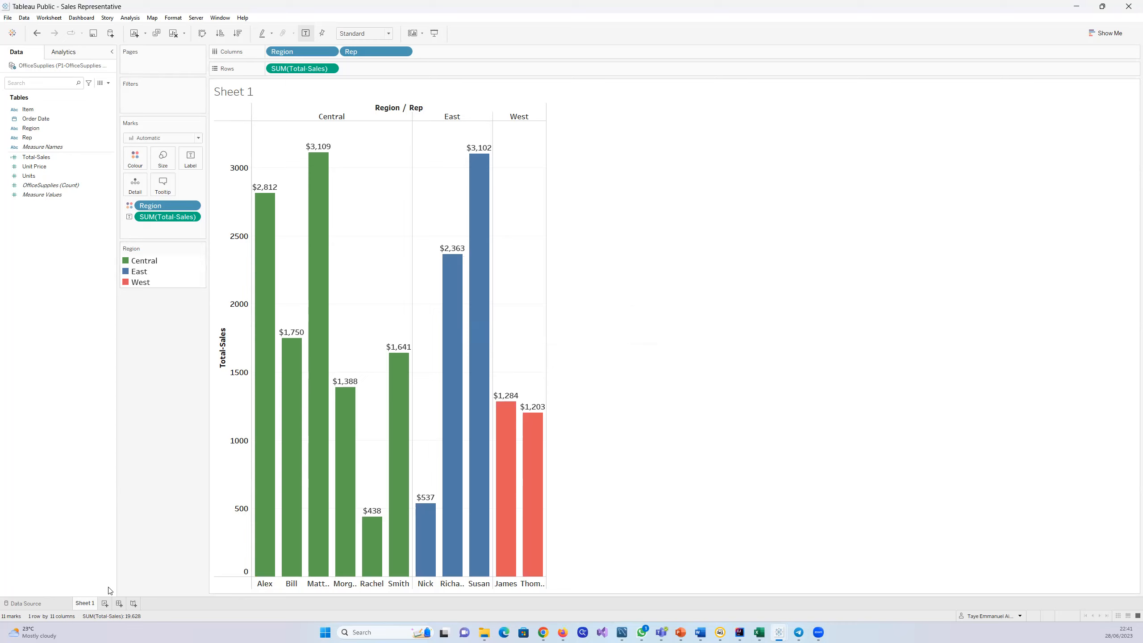
Step: Rename the Sheet 1 worksheet as Sales-Representative
double_click(92, 604)
text(Salere)
key(BackSpace)
text(Representative)
key(Return)
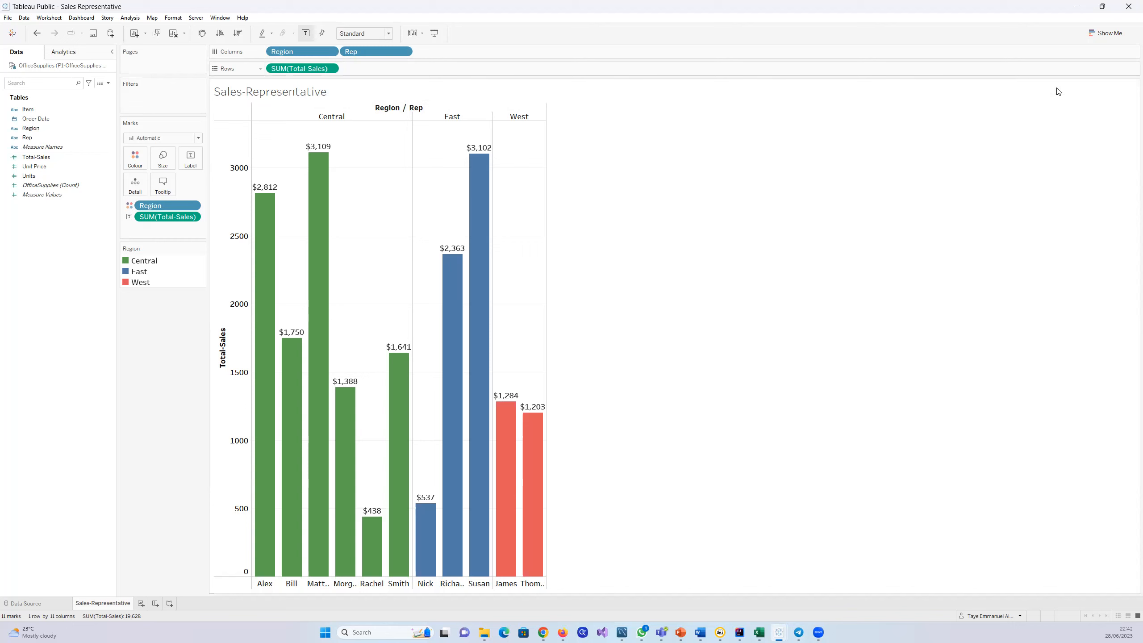
Step: Format the worksheet title's sheet name in Tableau Bold at size 20 and apply it
click(1132, 87)
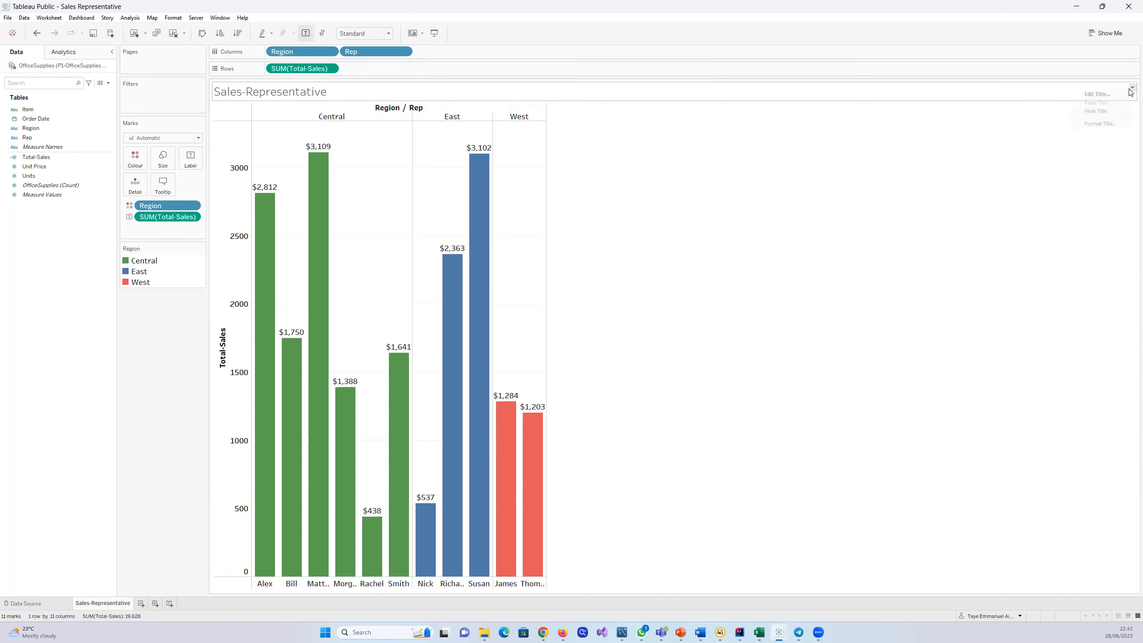
click(1095, 93)
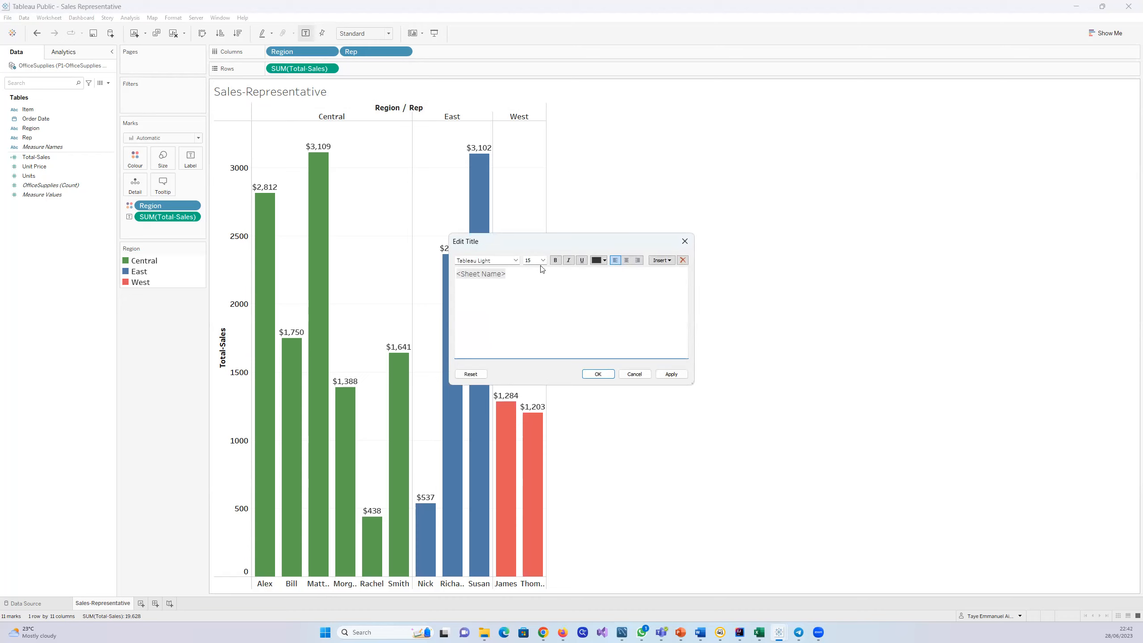
drag(516, 271, 461, 276)
click(516, 261)
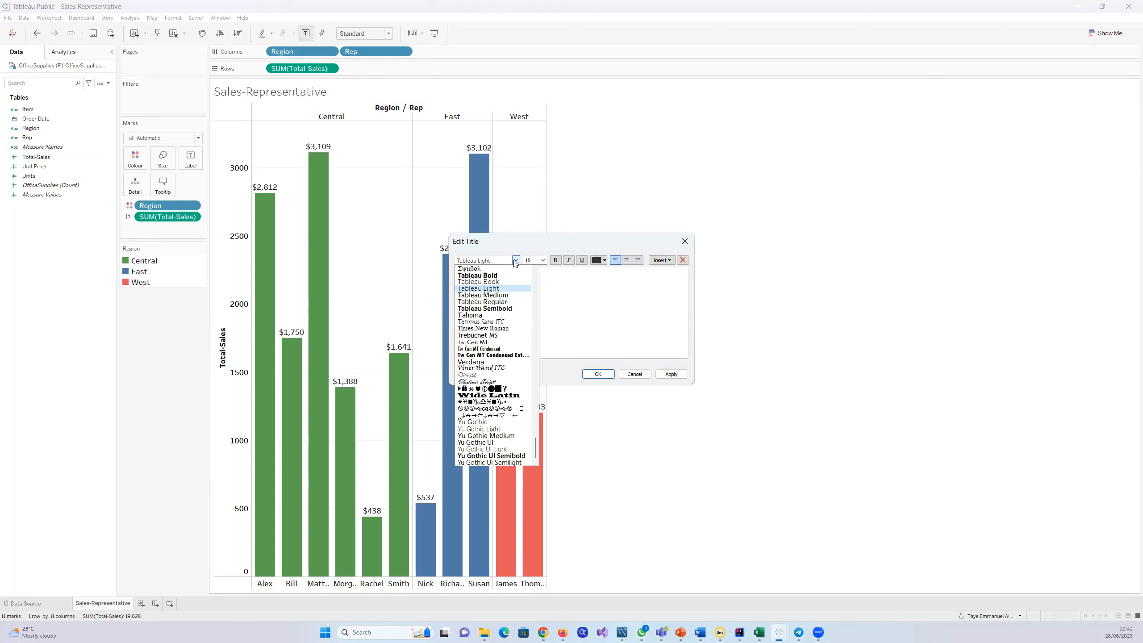
click(484, 276)
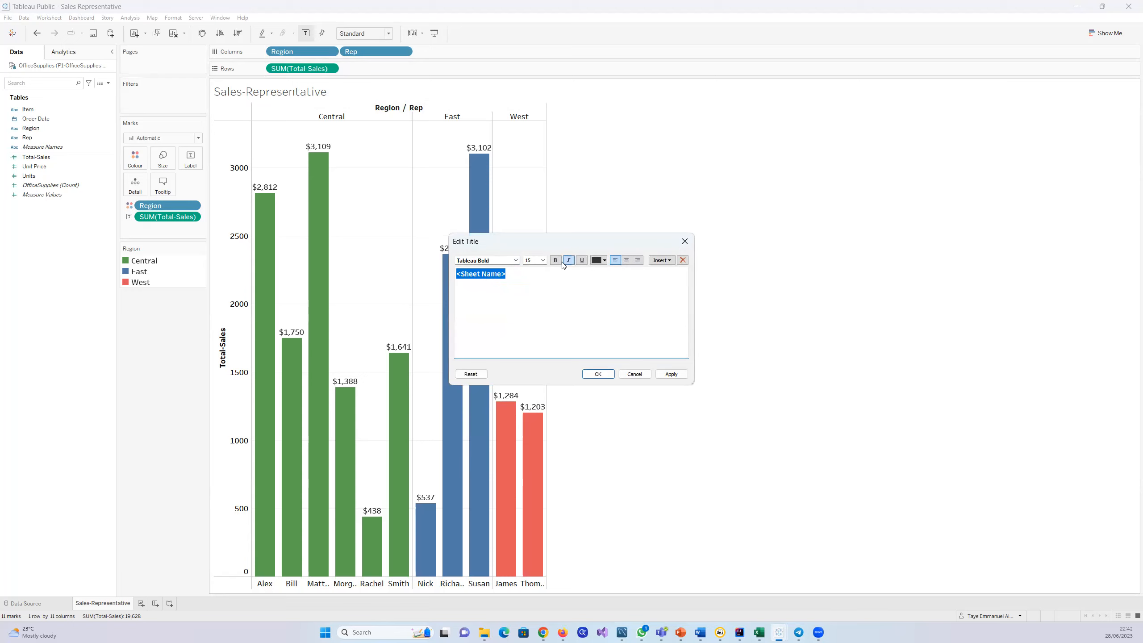
click(544, 261)
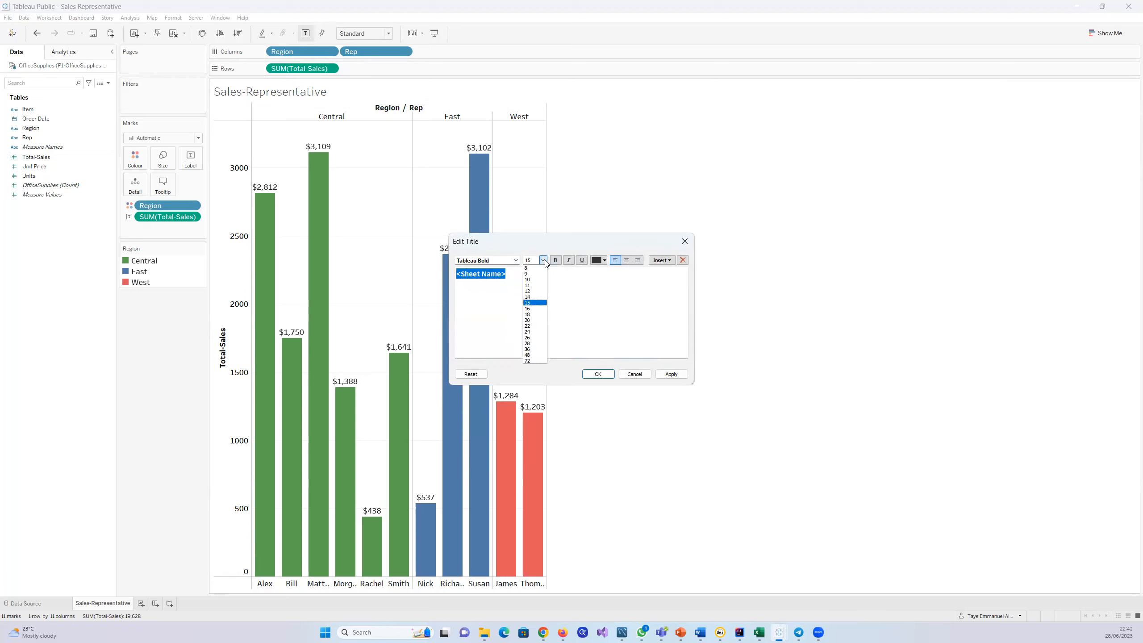
click(535, 320)
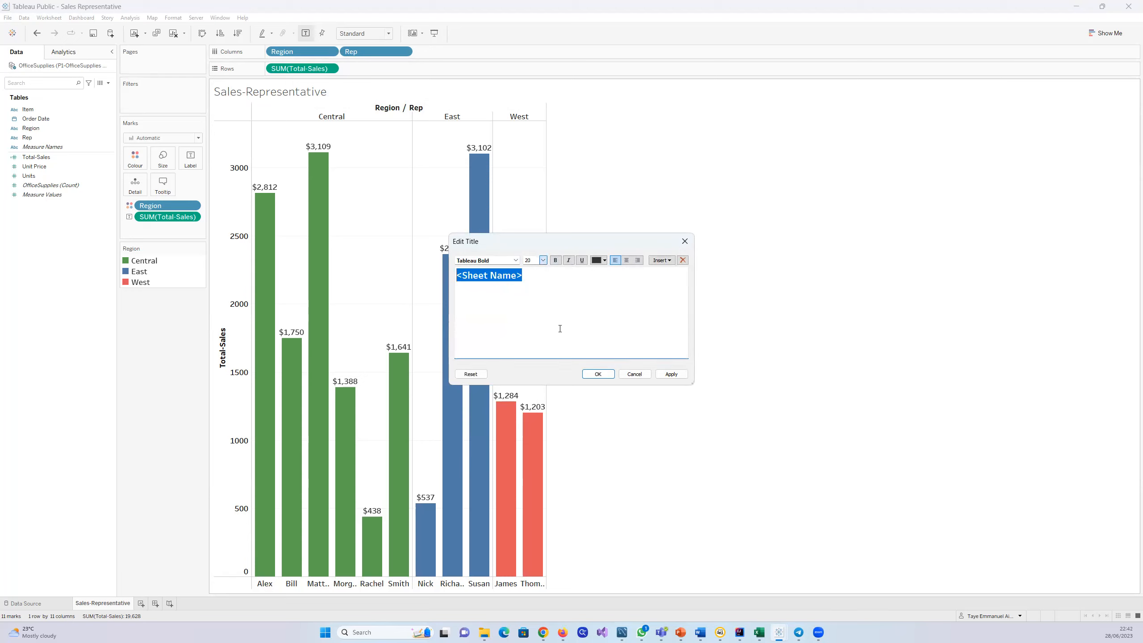
click(670, 374)
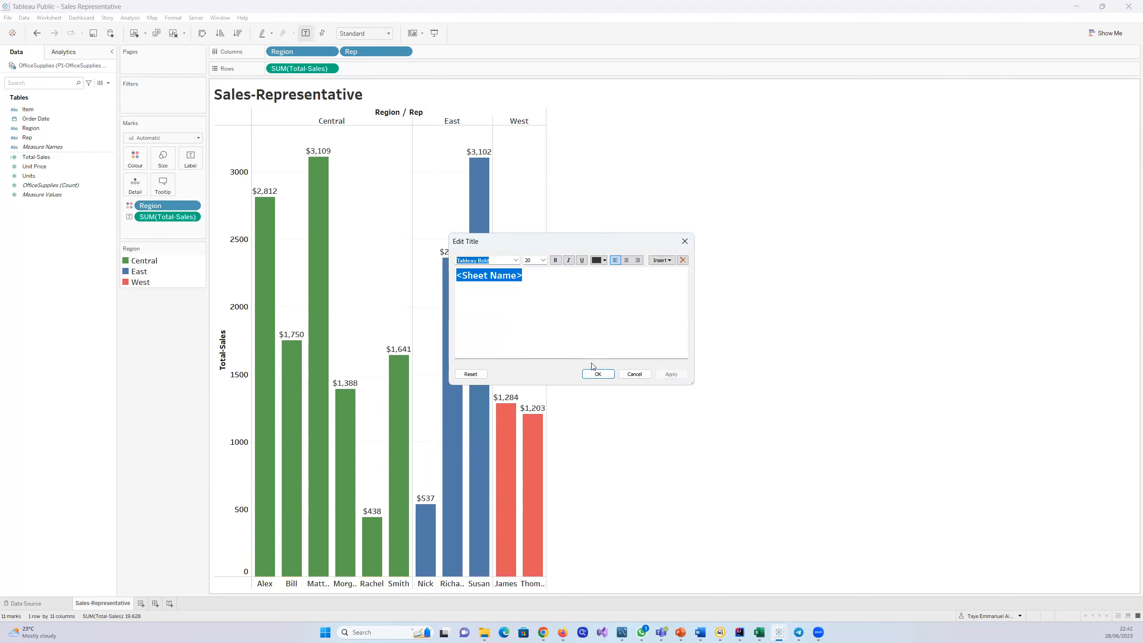
click(607, 376)
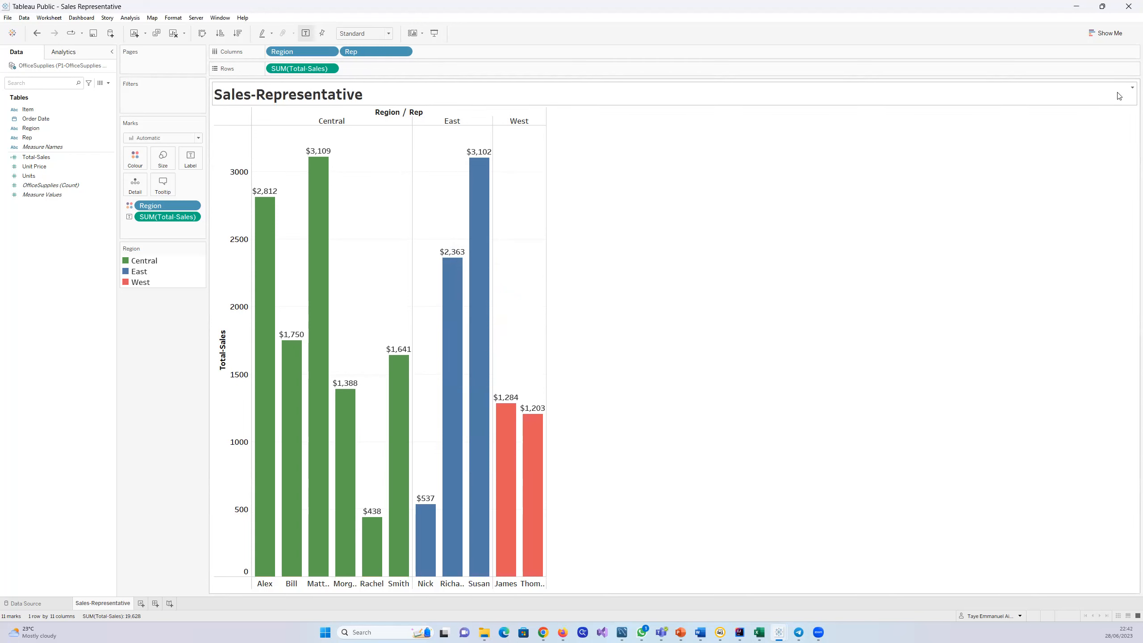
Step: Hide the Region / Rep field labels for columns above the chart
click(1131, 88)
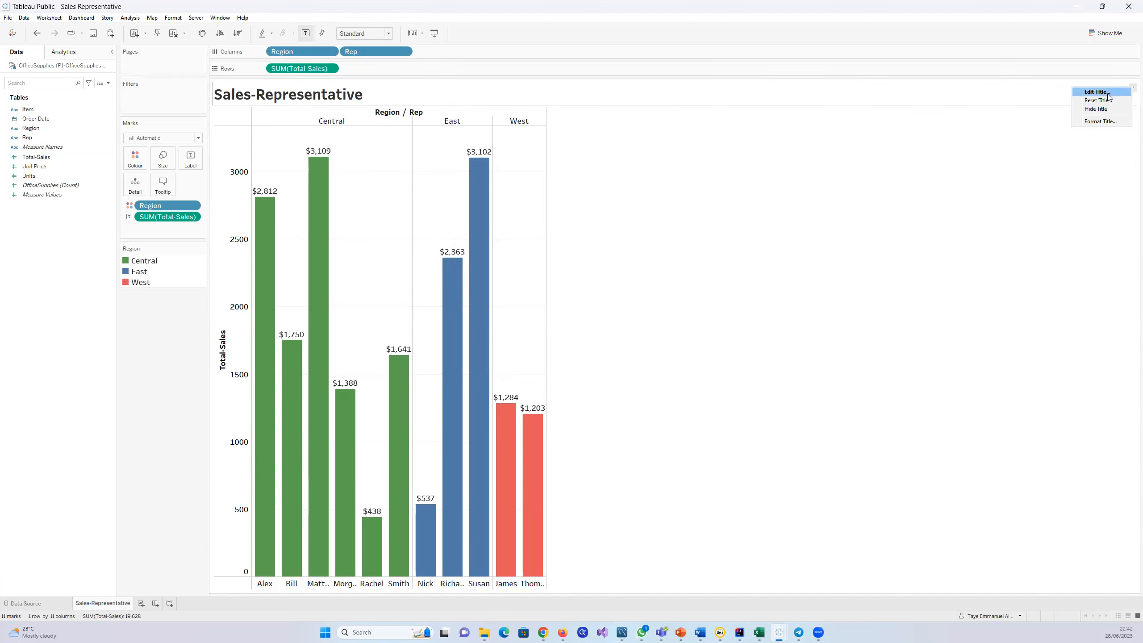
click(890, 190)
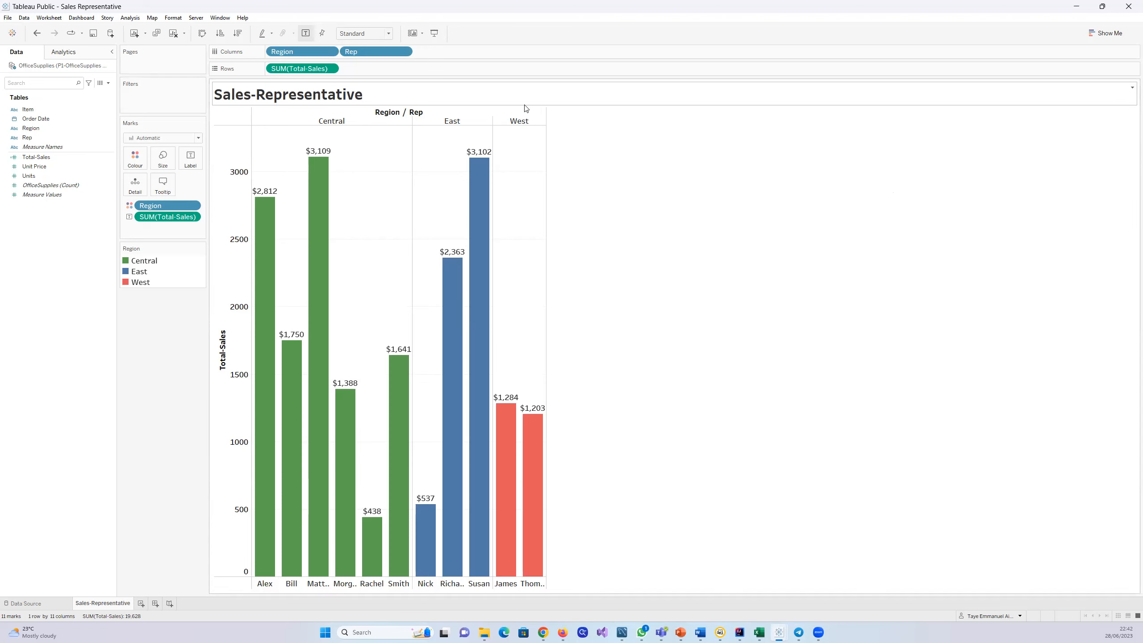
right_click(394, 114)
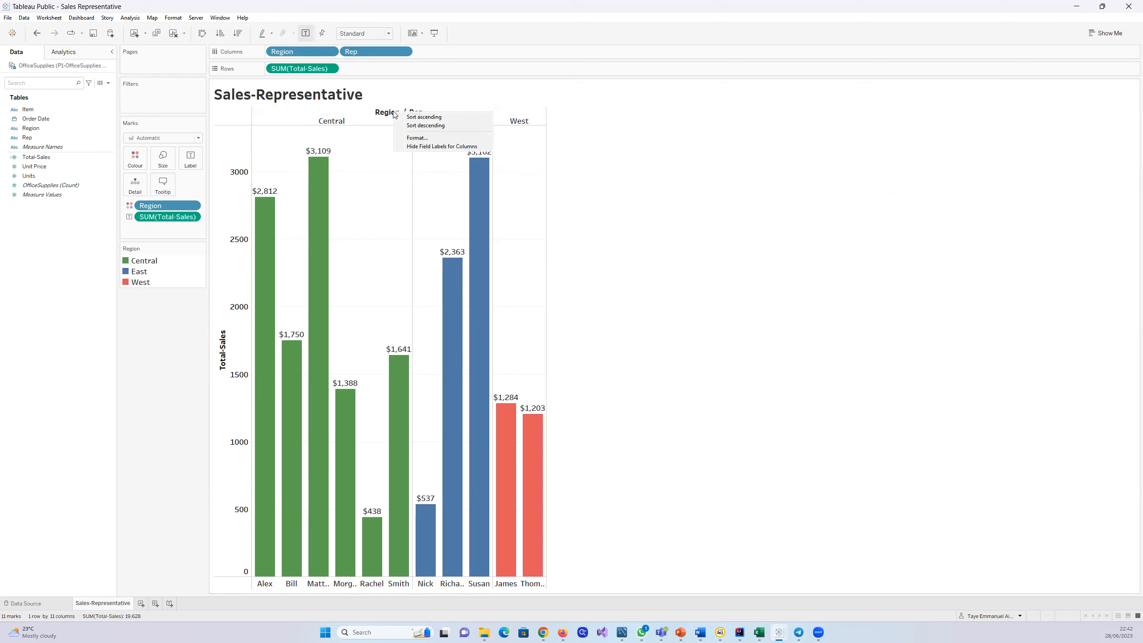
click(427, 147)
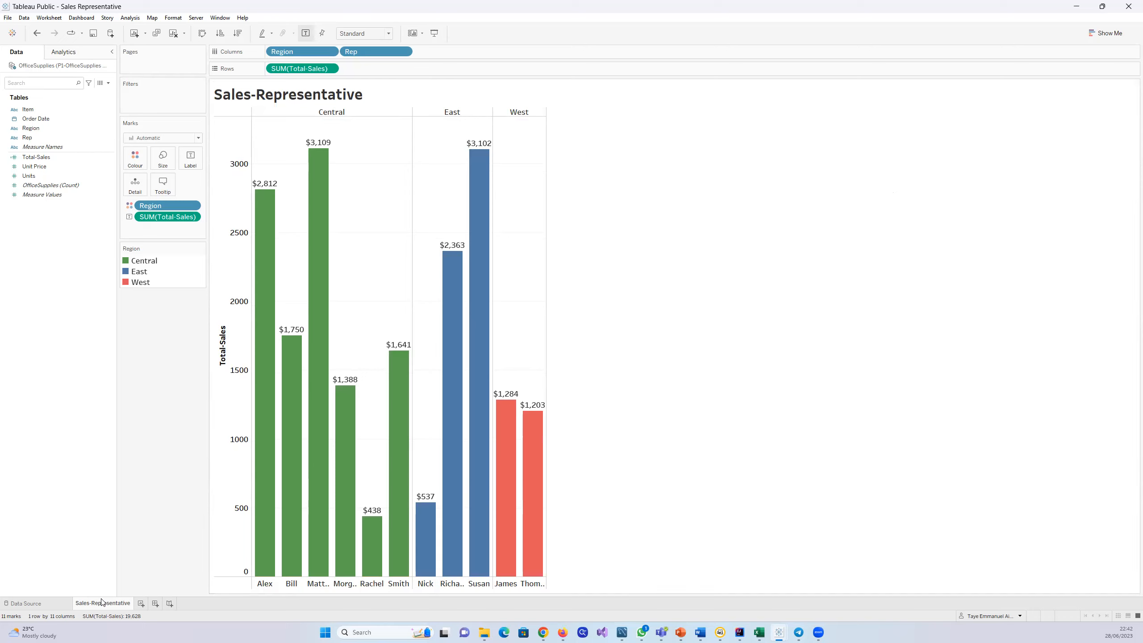
mouse_move(102, 602)
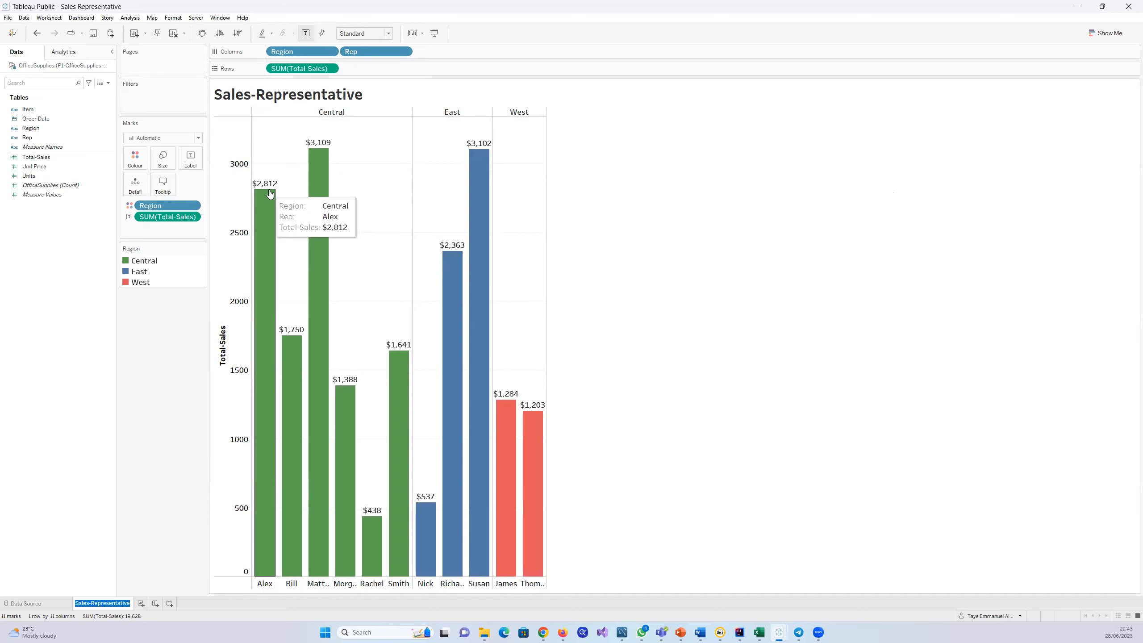
click(738, 258)
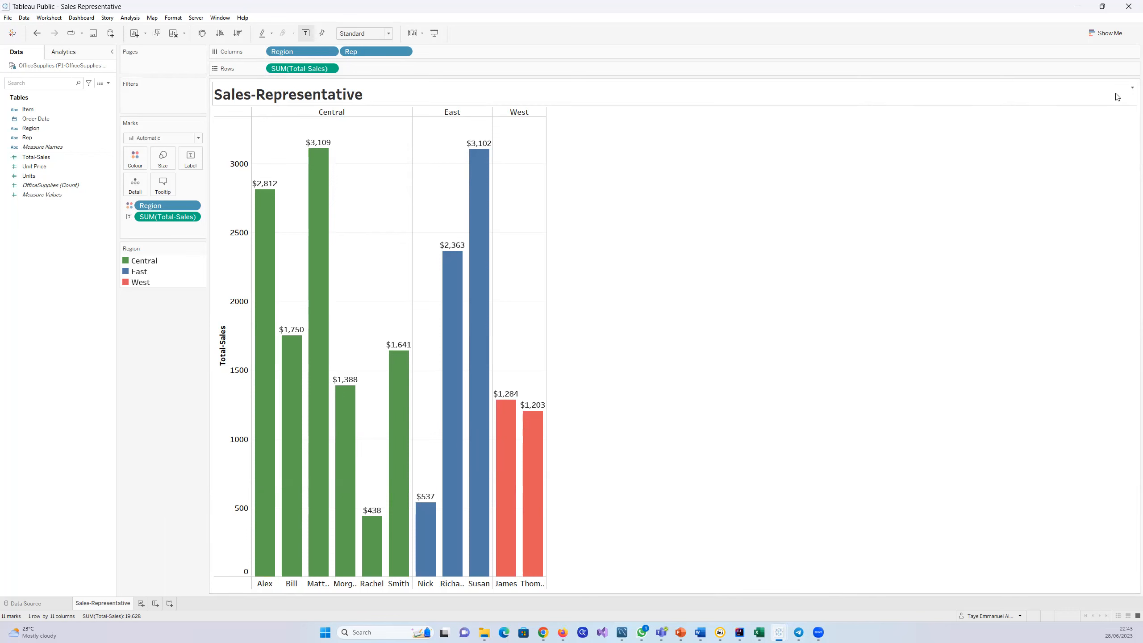
Step: Edit the worksheet title and apply the Wide Latin font to the sheet name
click(1130, 90)
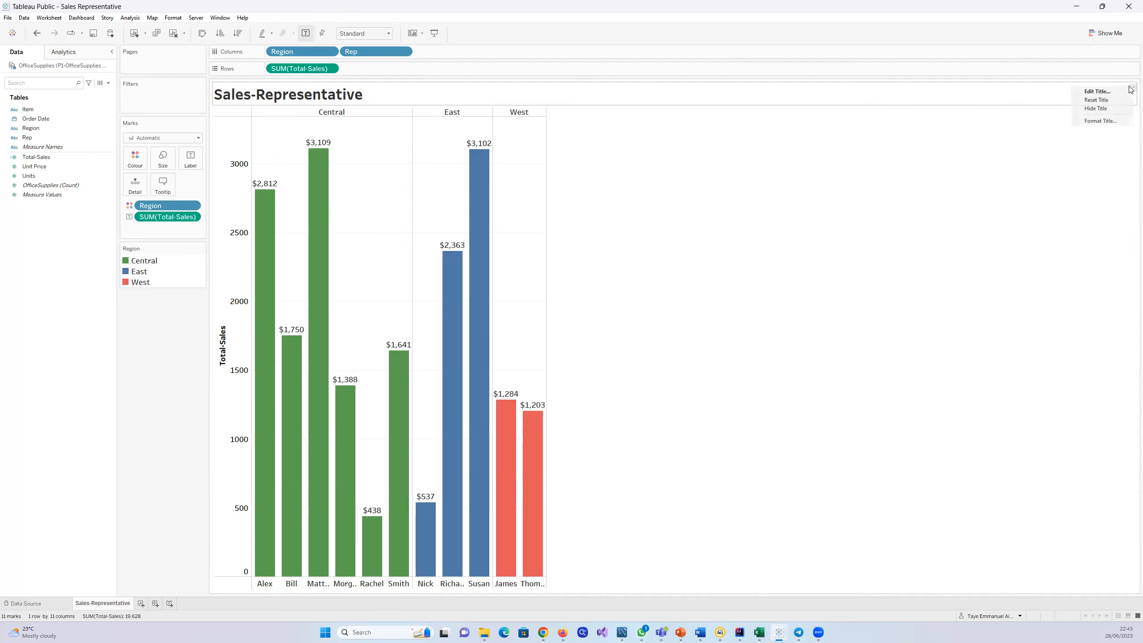
click(1100, 93)
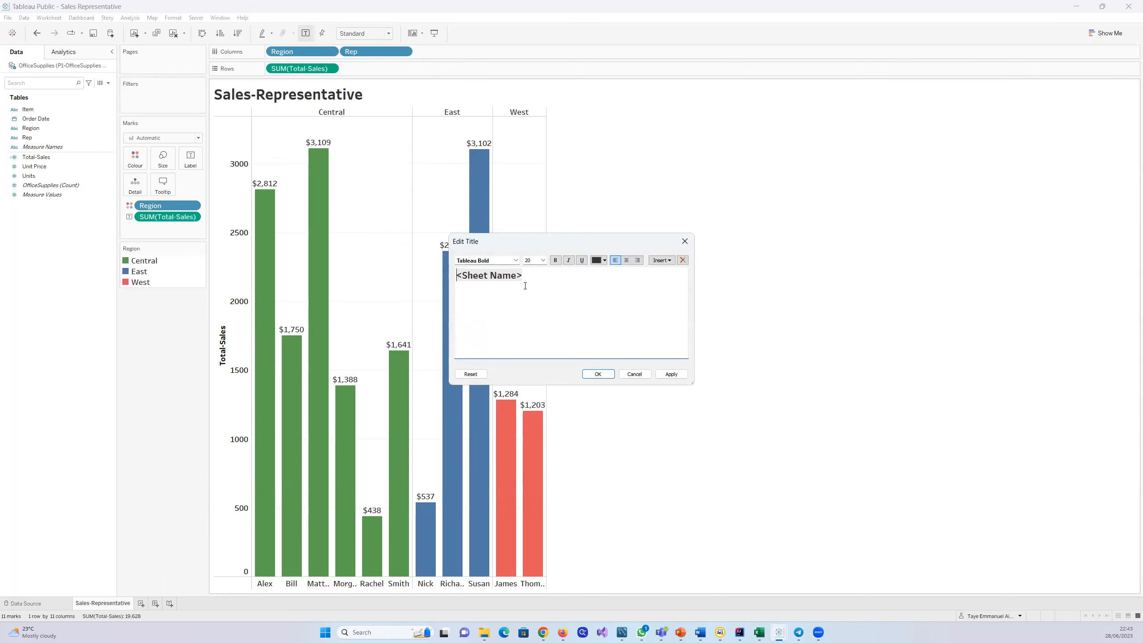
drag(523, 277, 449, 270)
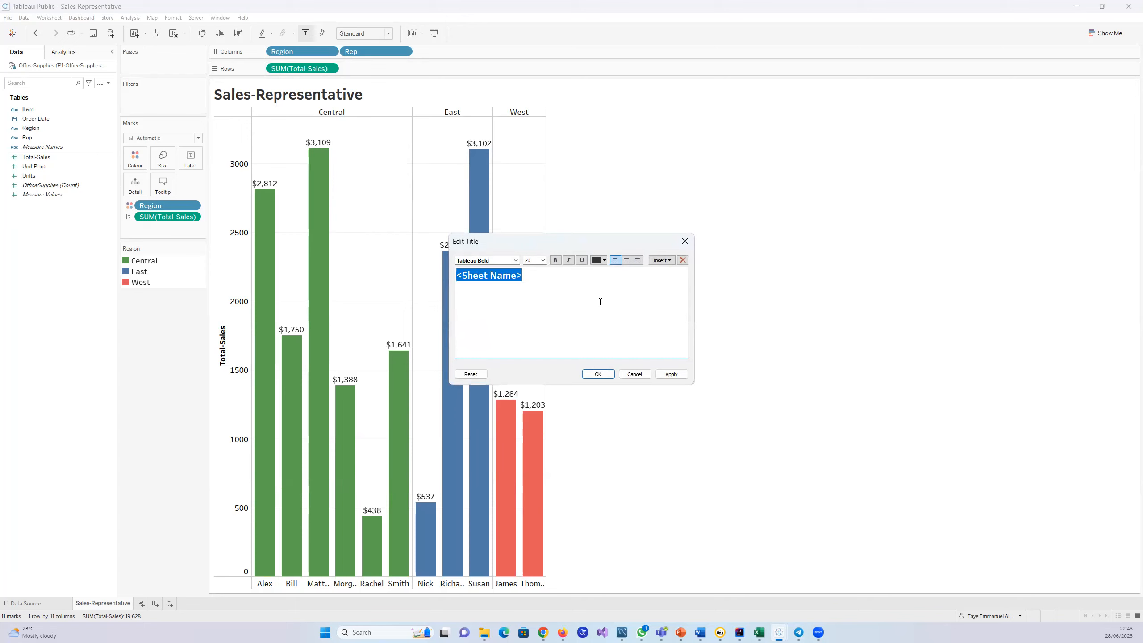
click(515, 261)
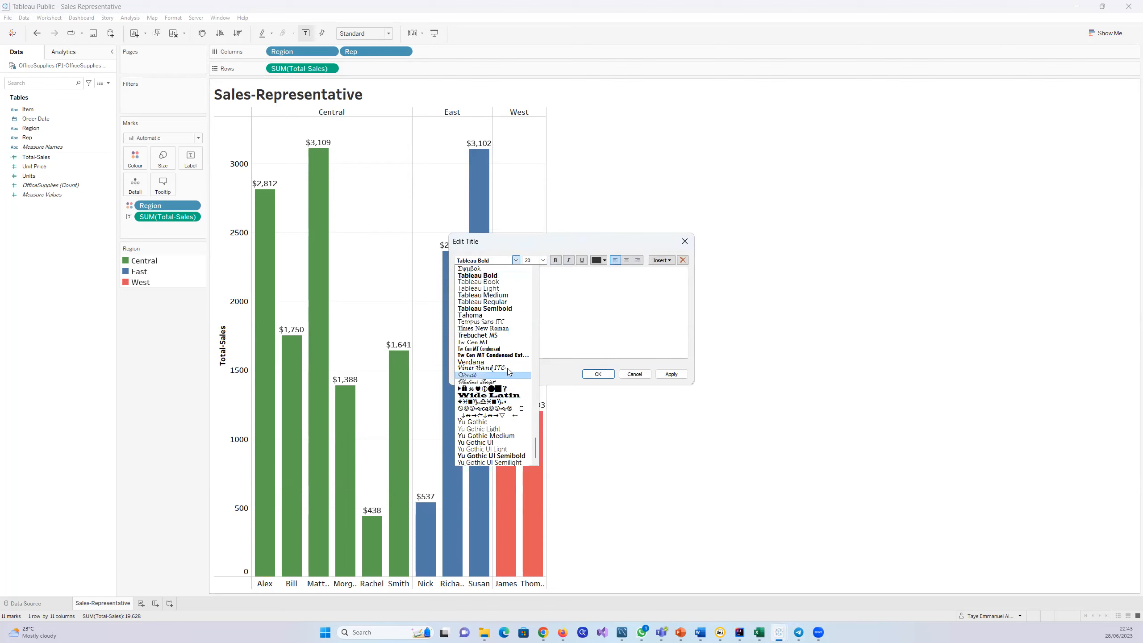
click(495, 395)
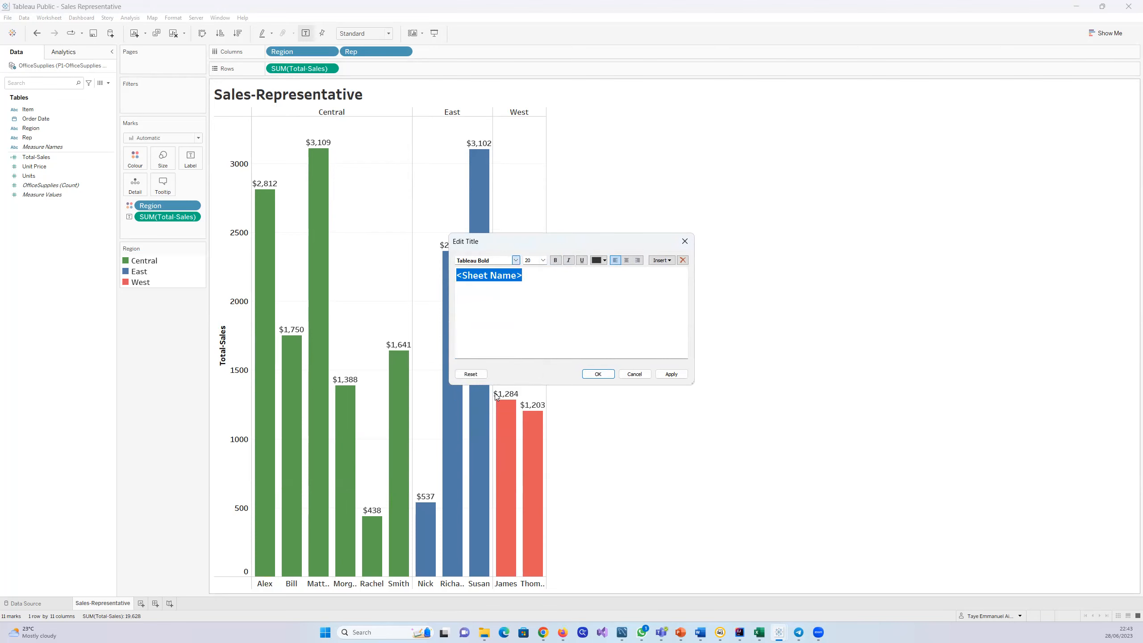
click(663, 376)
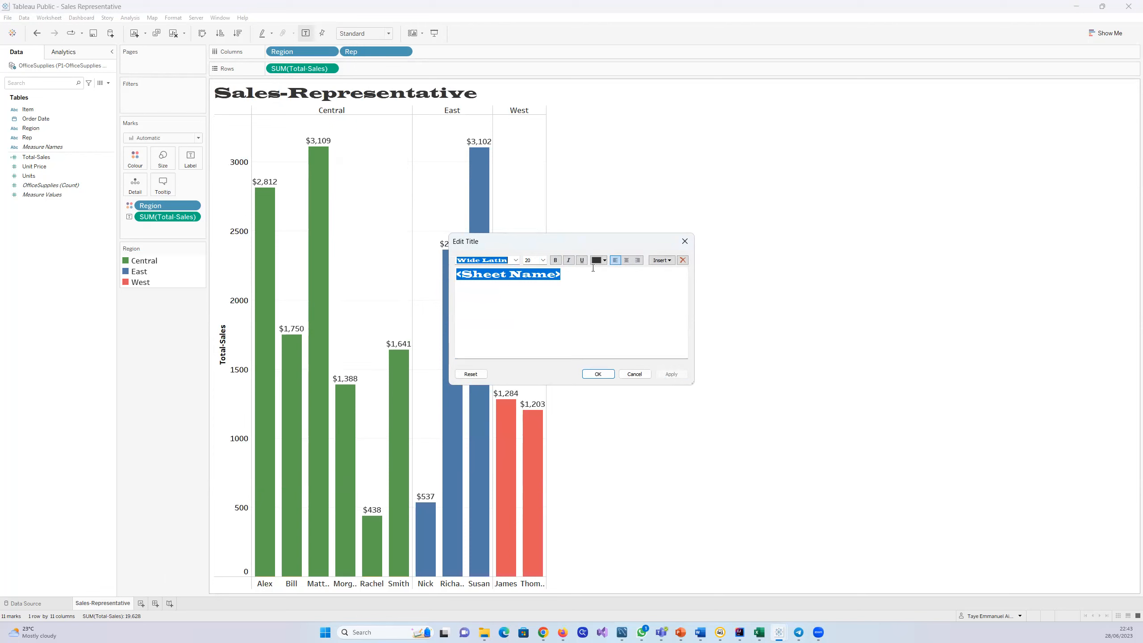
Step: Change the title's font to Tableau Bold with a light yellow text colour and apply both
click(515, 260)
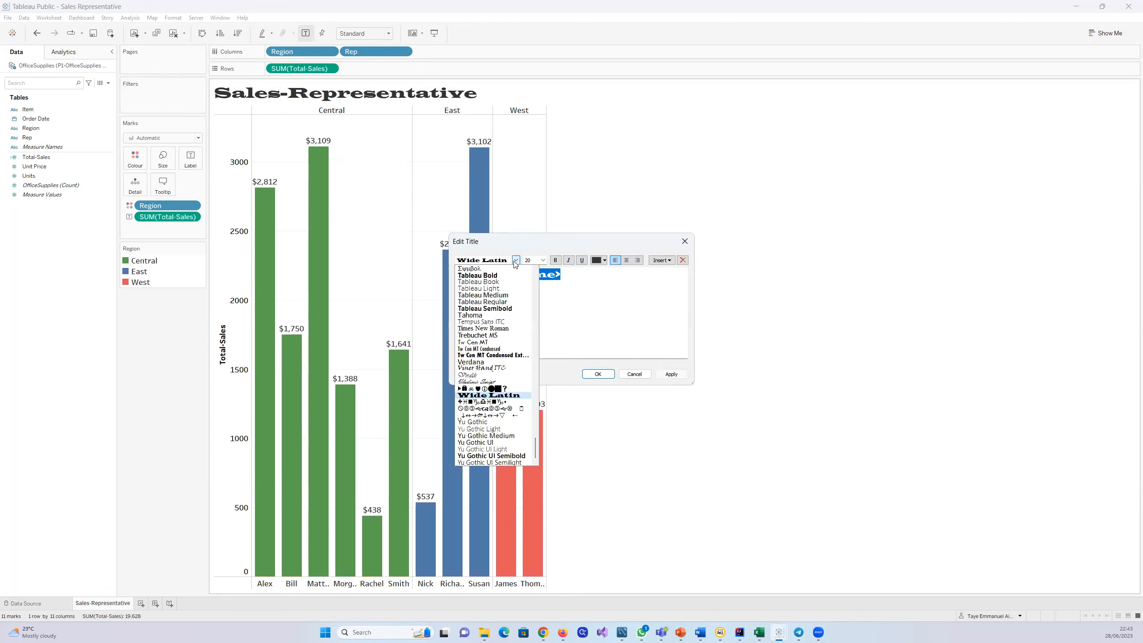
click(495, 275)
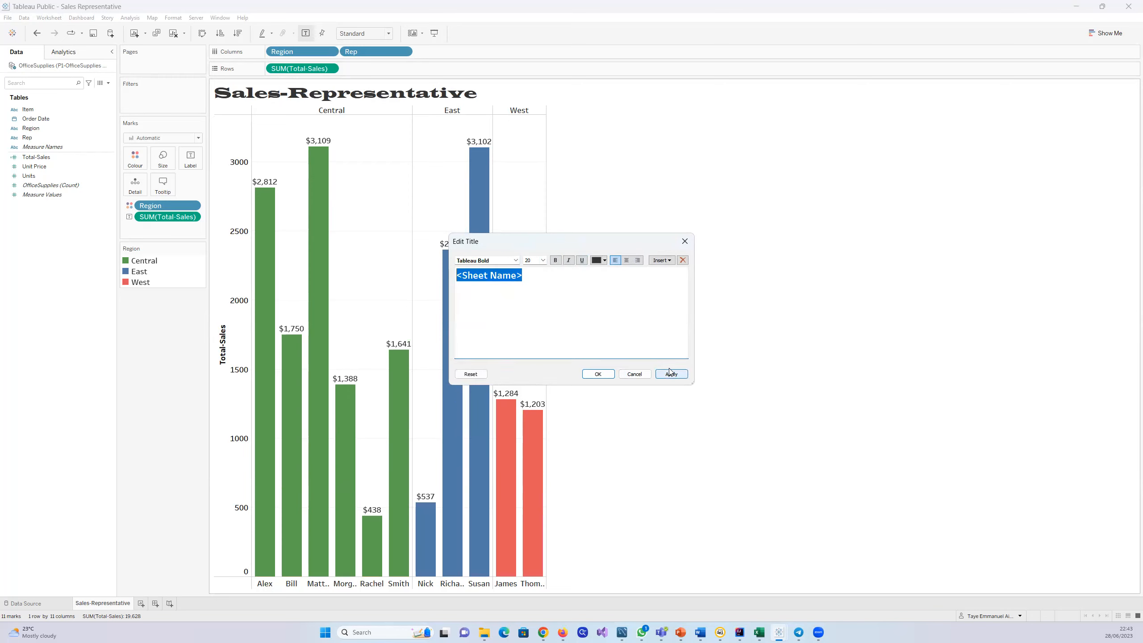
click(605, 260)
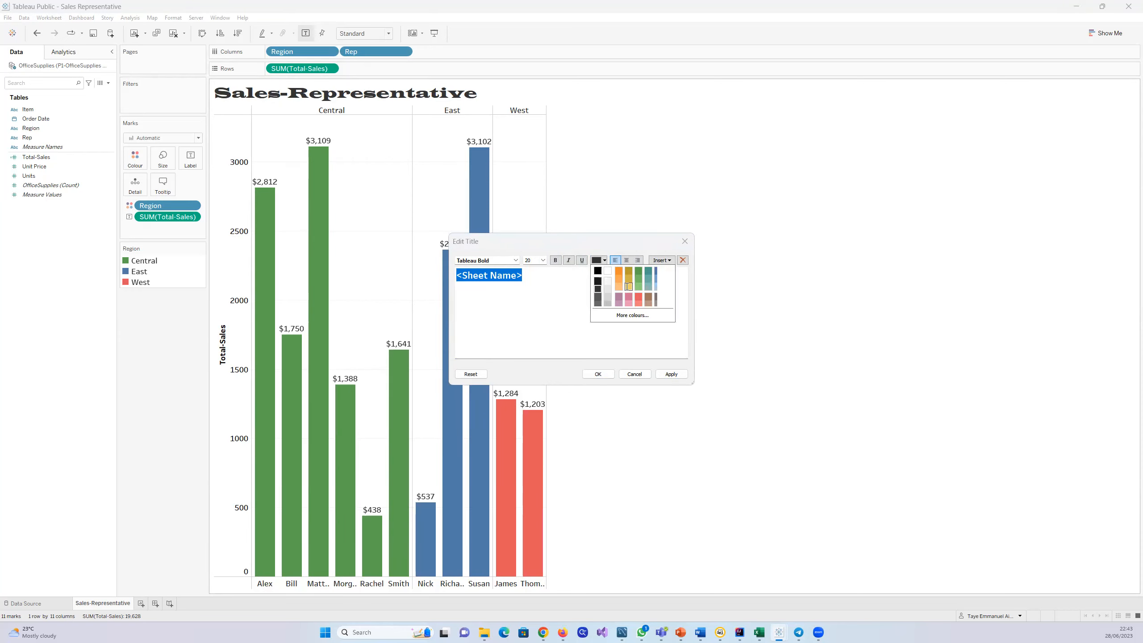
click(628, 287)
click(672, 374)
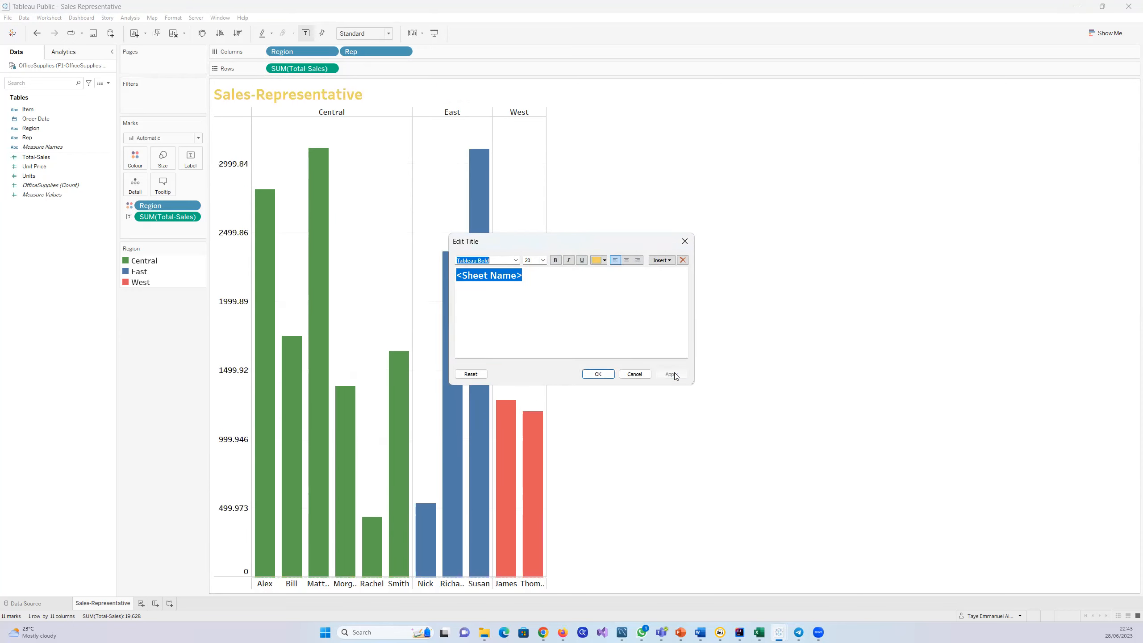
Step: Turn on bold for the worksheet title, set its text colour to black, and accept the title changes
click(556, 261)
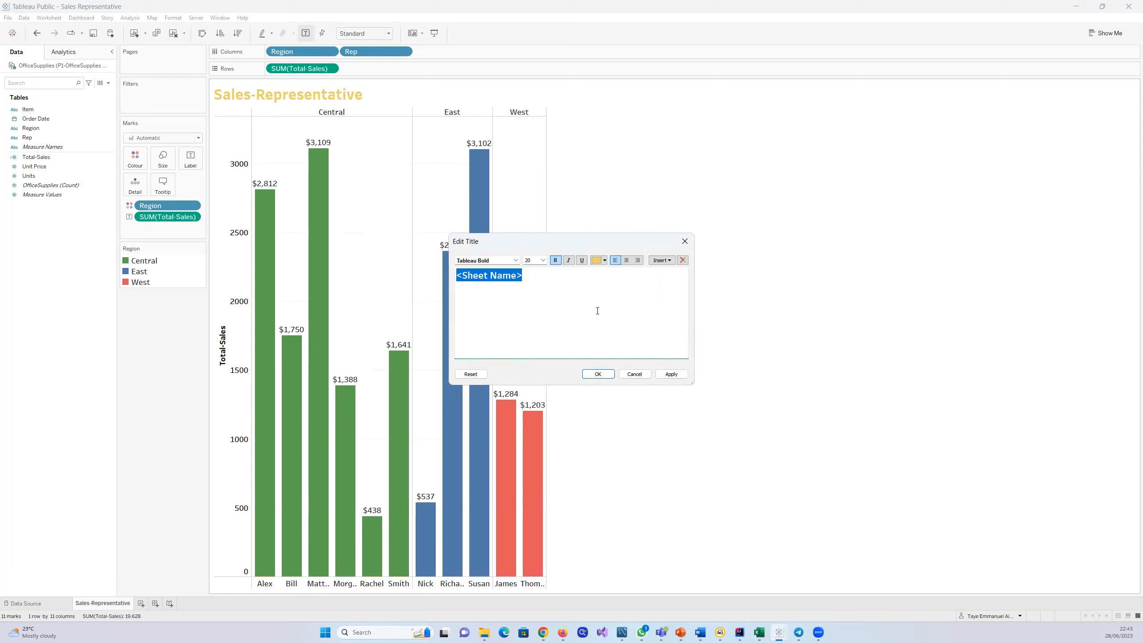
click(604, 260)
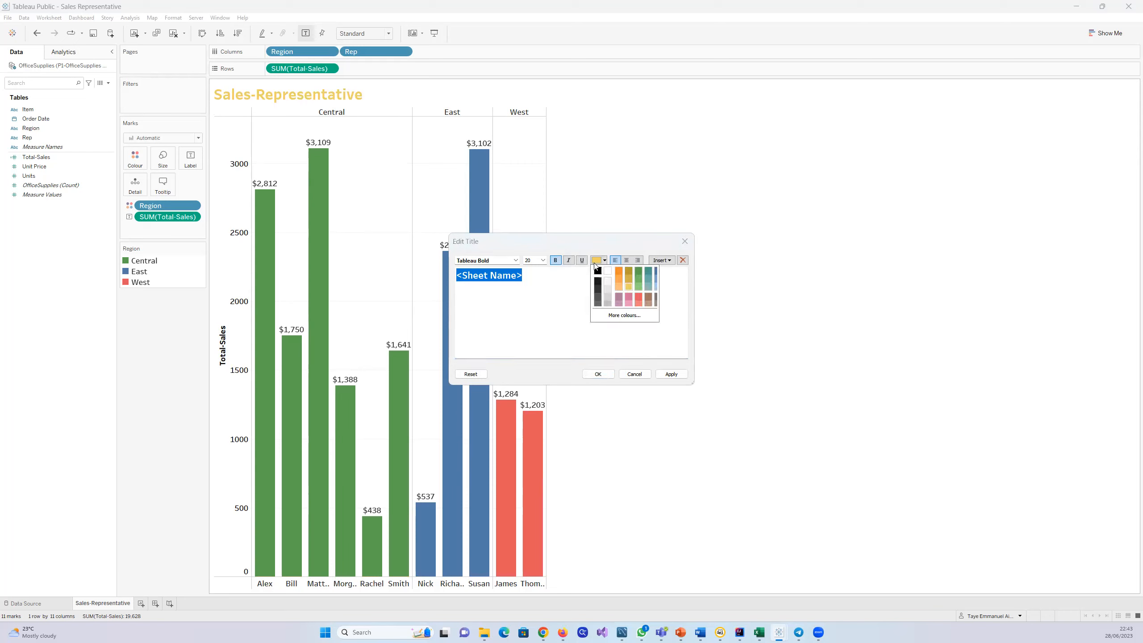
click(598, 272)
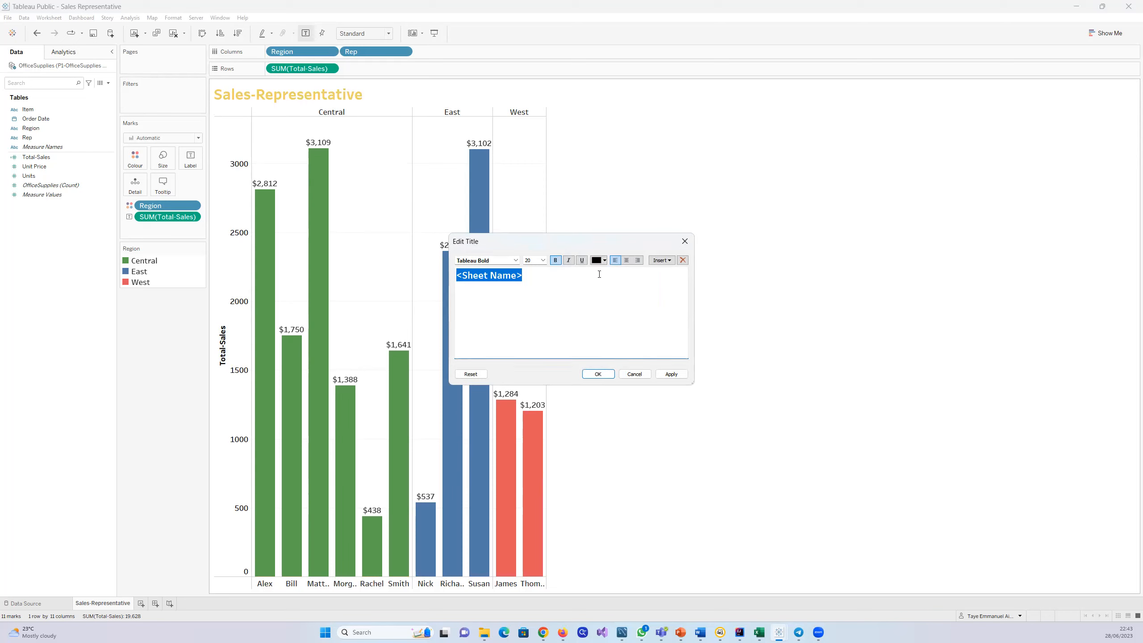
click(668, 375)
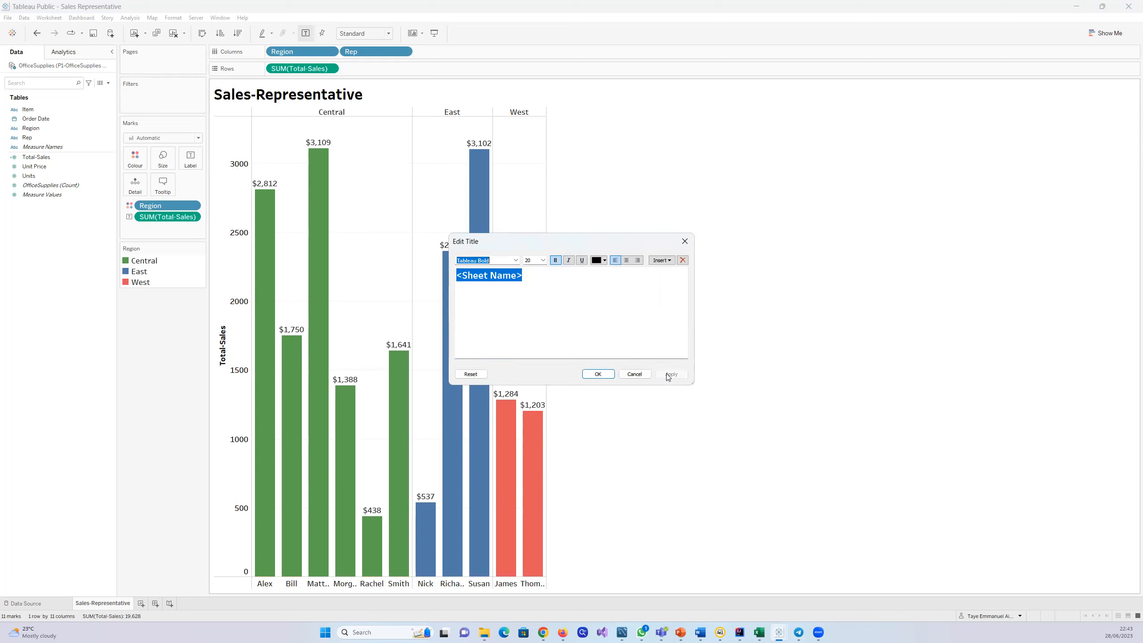
click(597, 374)
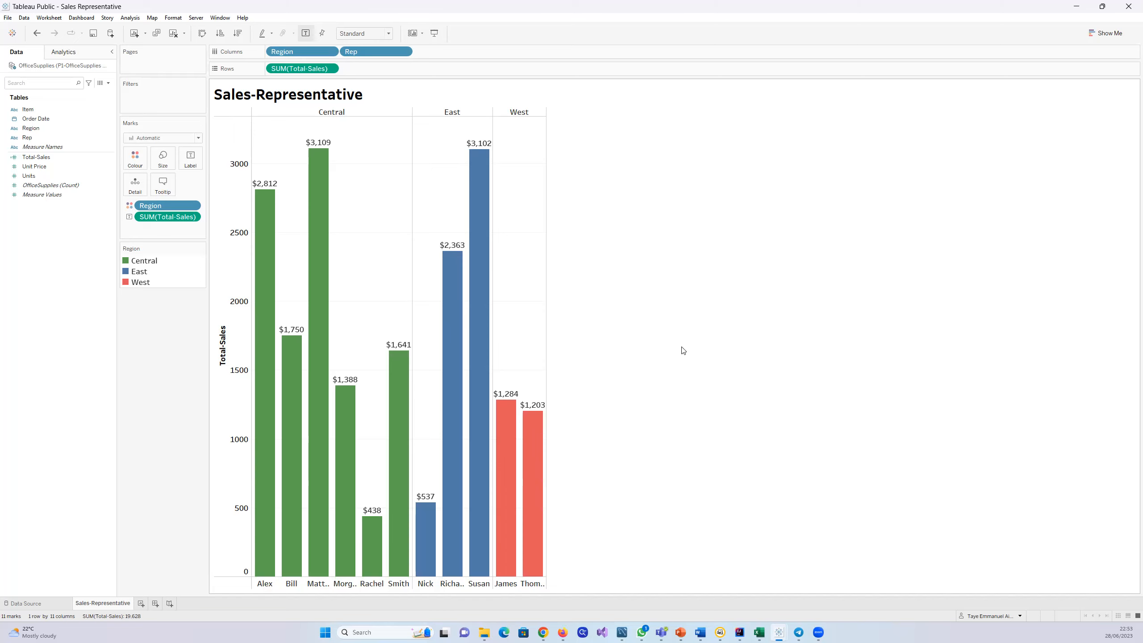
Step: Switch to MySQL Workbench, view the CSV export dialog for the film query's result set, and leave it without saving
click(624, 633)
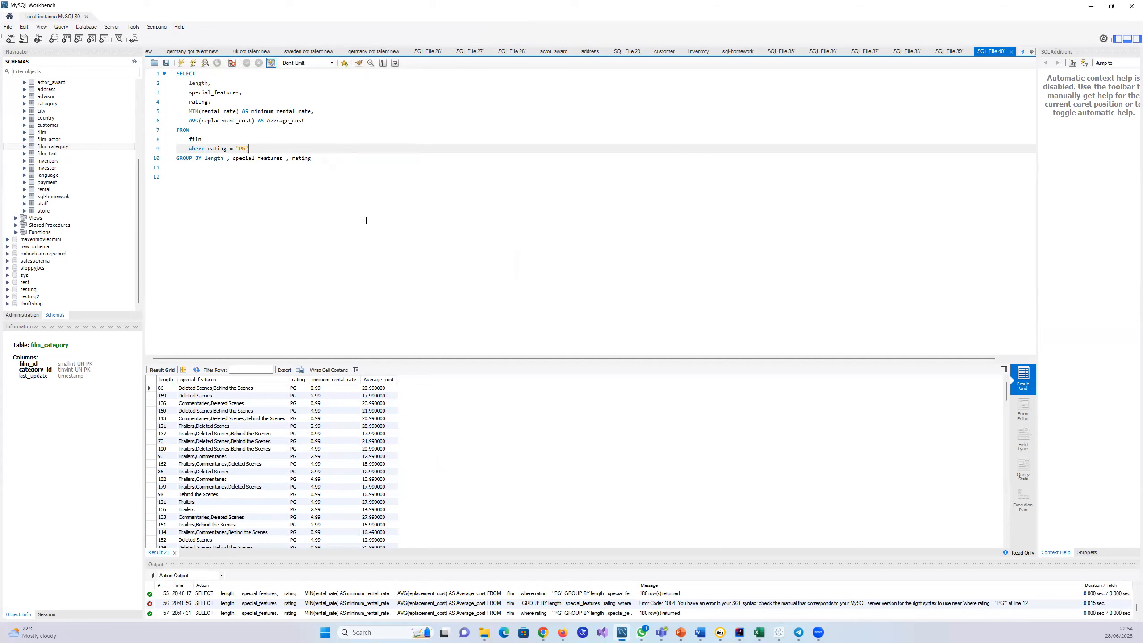
click(301, 370)
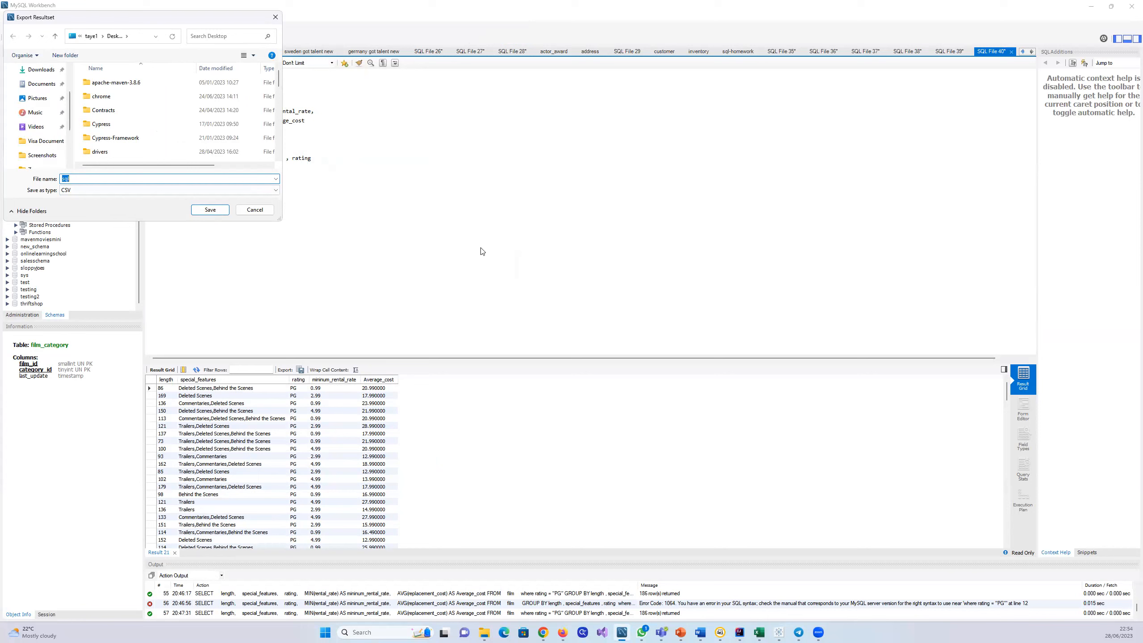
click(255, 209)
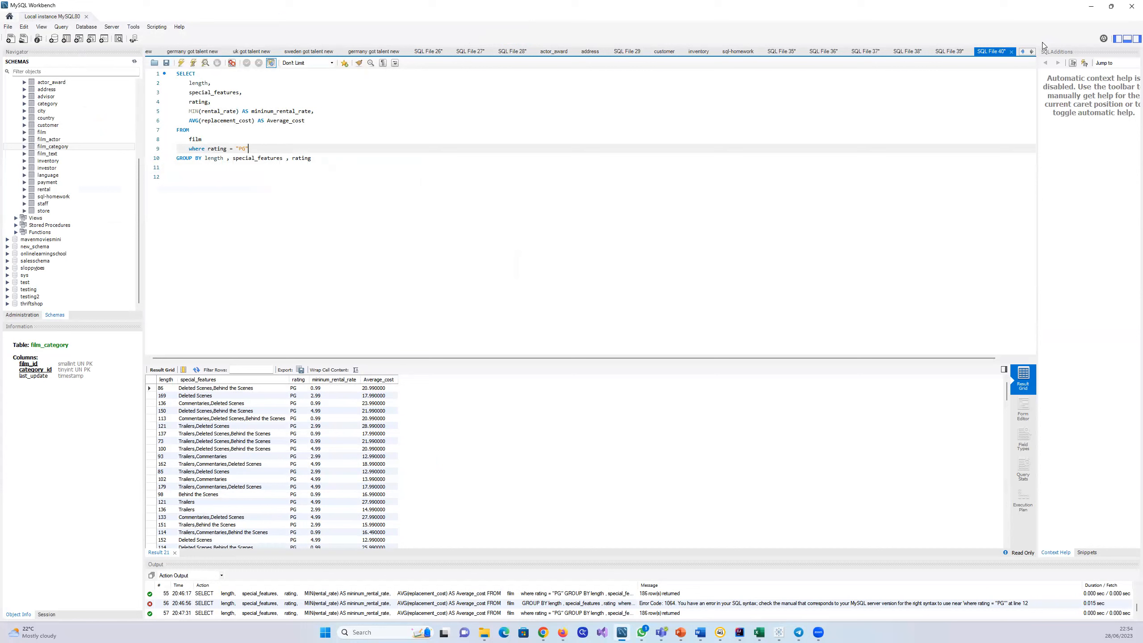
Step: View the General Editors page of the Workbench preferences, close it, and return to the Tableau worksheet
click(1103, 38)
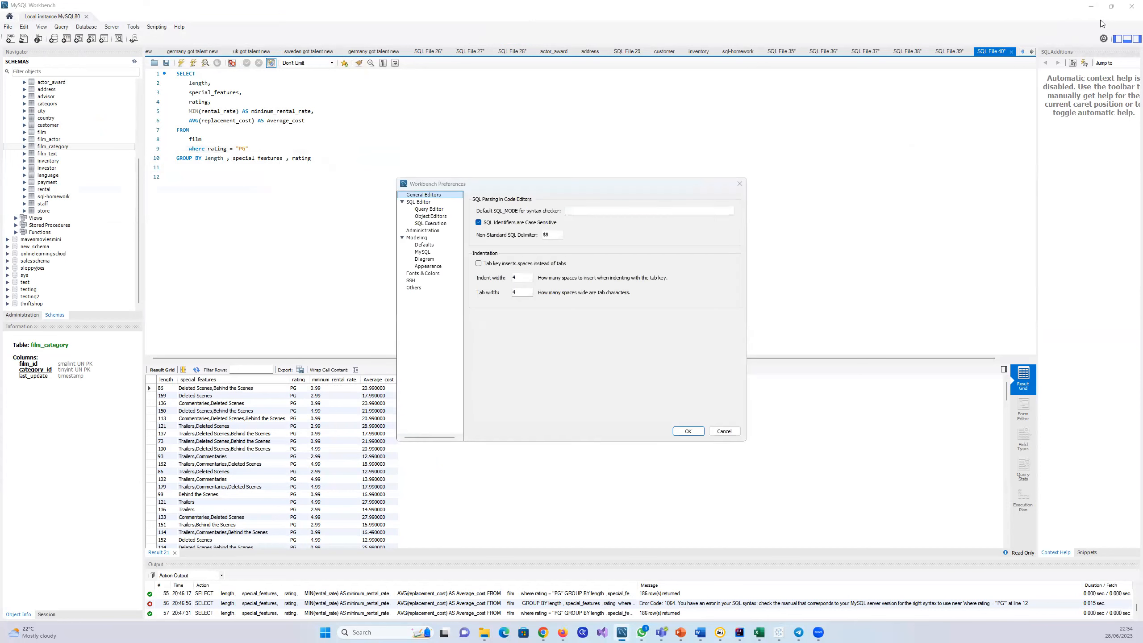
click(739, 183)
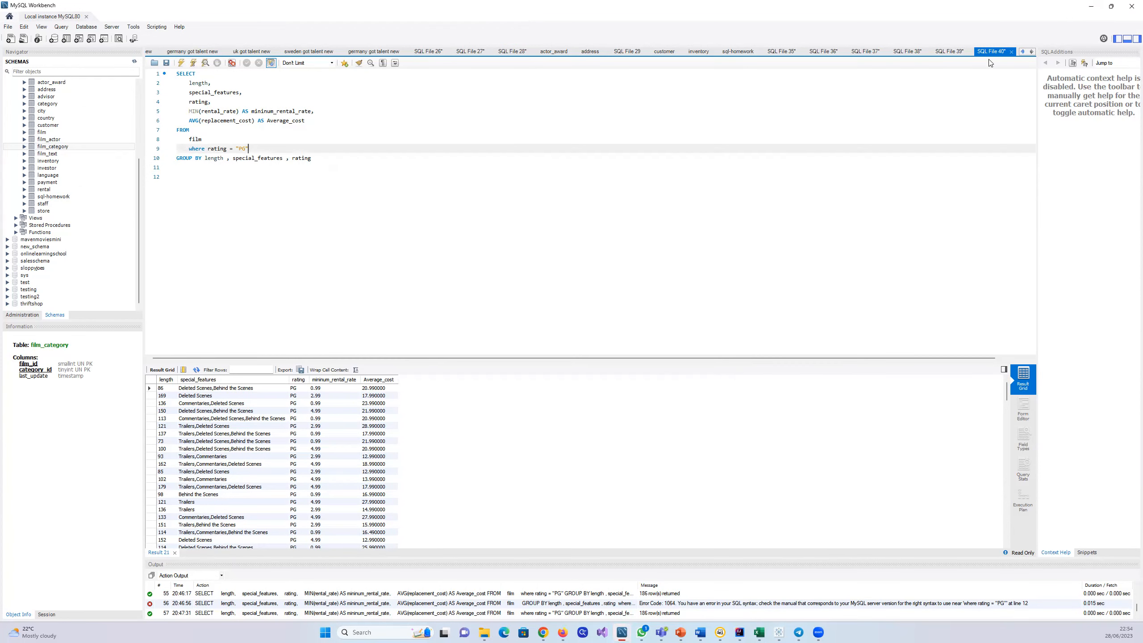
click(1091, 6)
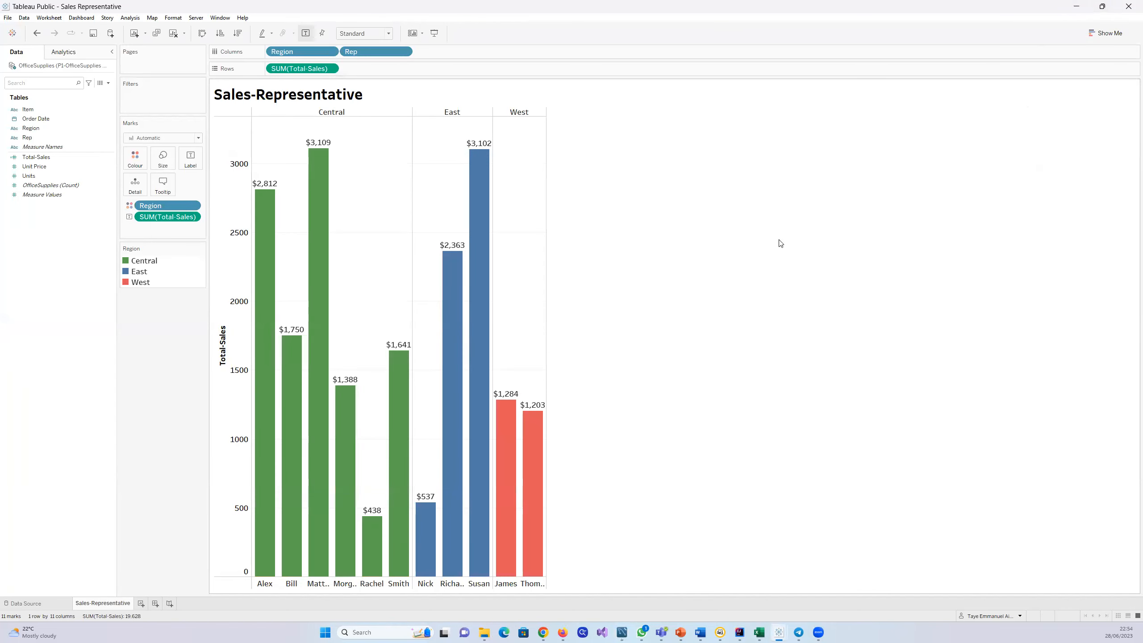